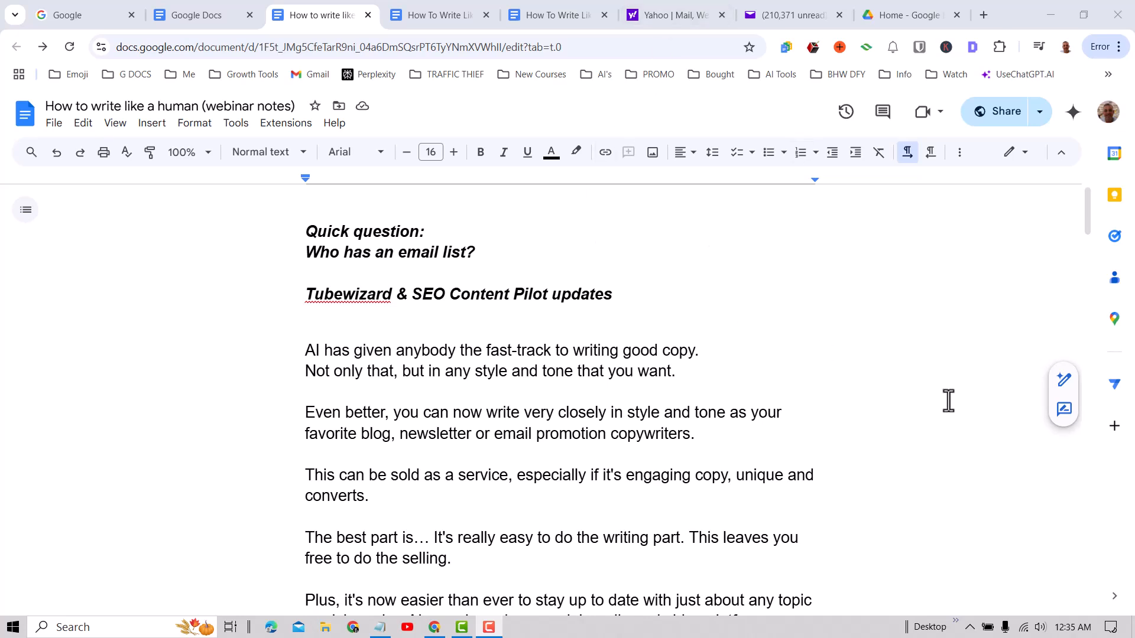
- Review the Stupid Simple Prompt in the webinar notes, highlighting its instruction not to reference data in the copywriting examples
scroll(947, 401, down, 3)
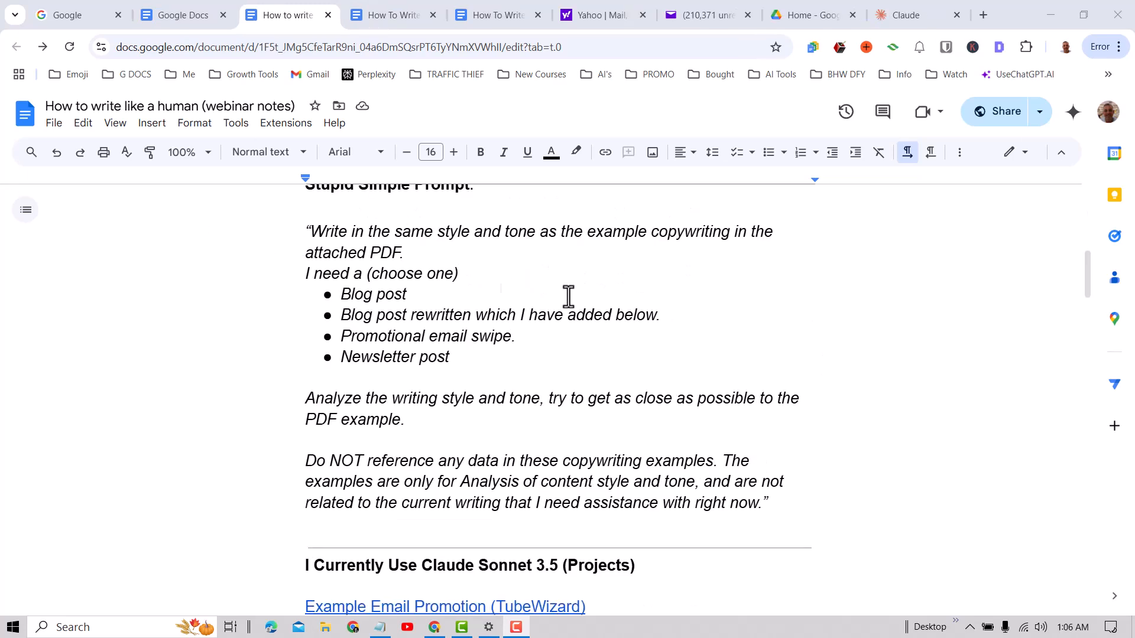
scroll(664, 296, up, 1)
scroll(664, 296, down, 1)
scroll(664, 296, up, 1)
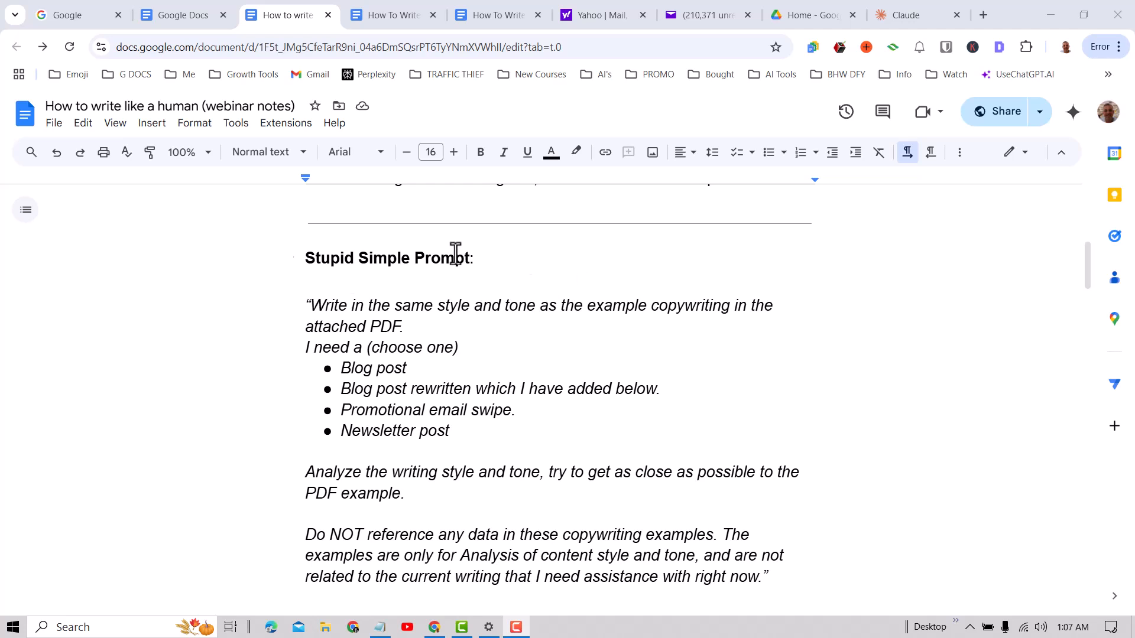
scroll(620, 405, down, 1)
scroll(619, 405, down, 1)
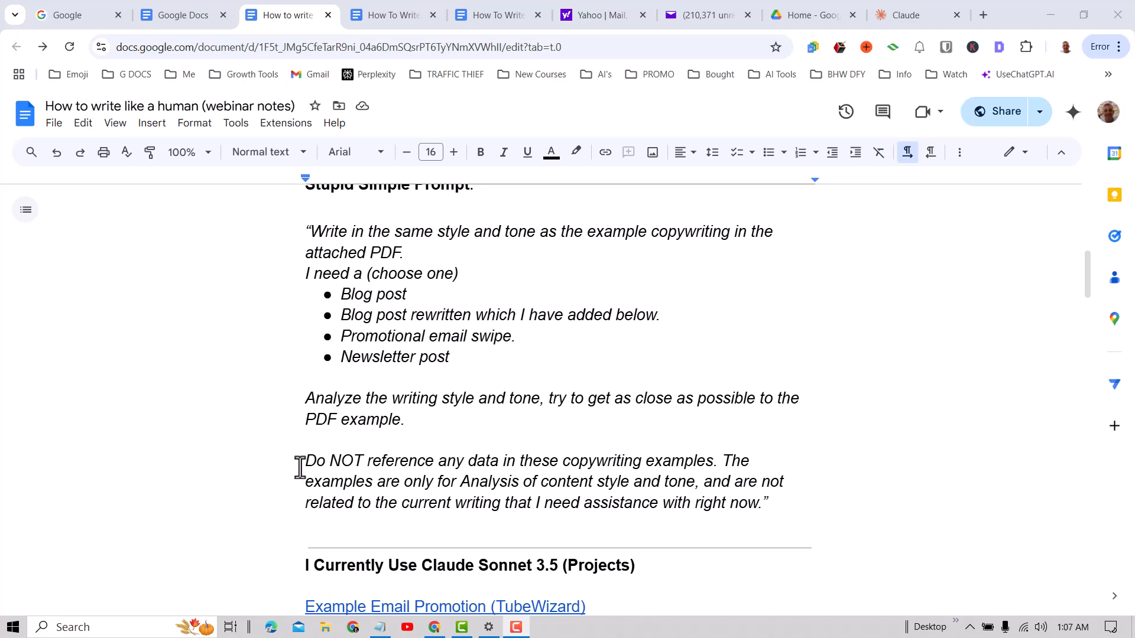
drag(304, 465, 713, 465)
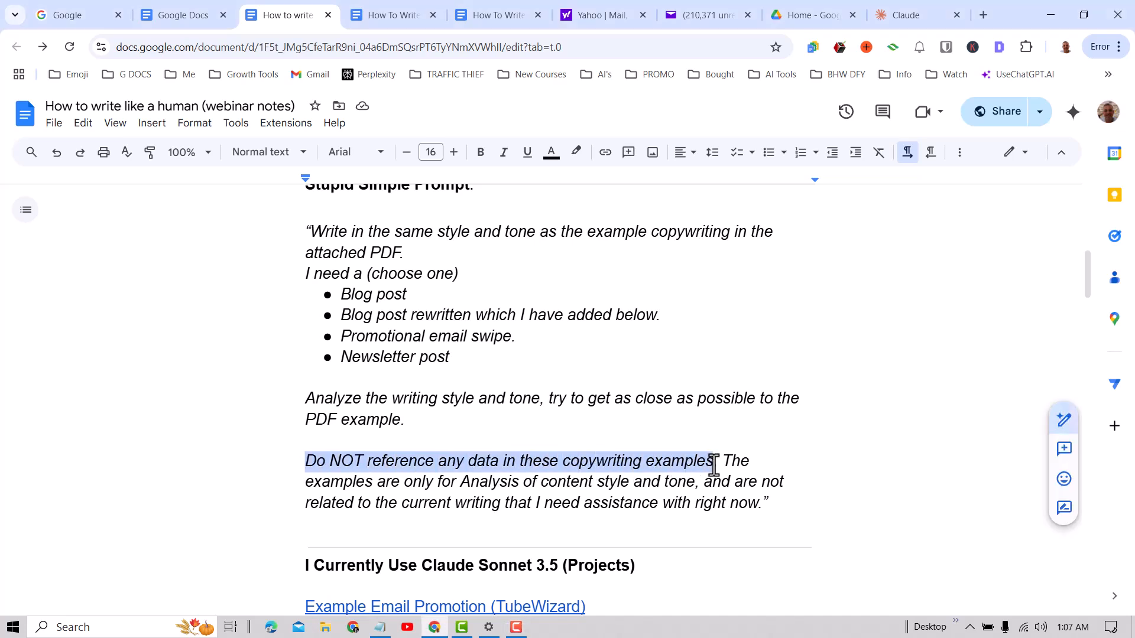
drag(714, 465, 783, 507)
click(782, 506)
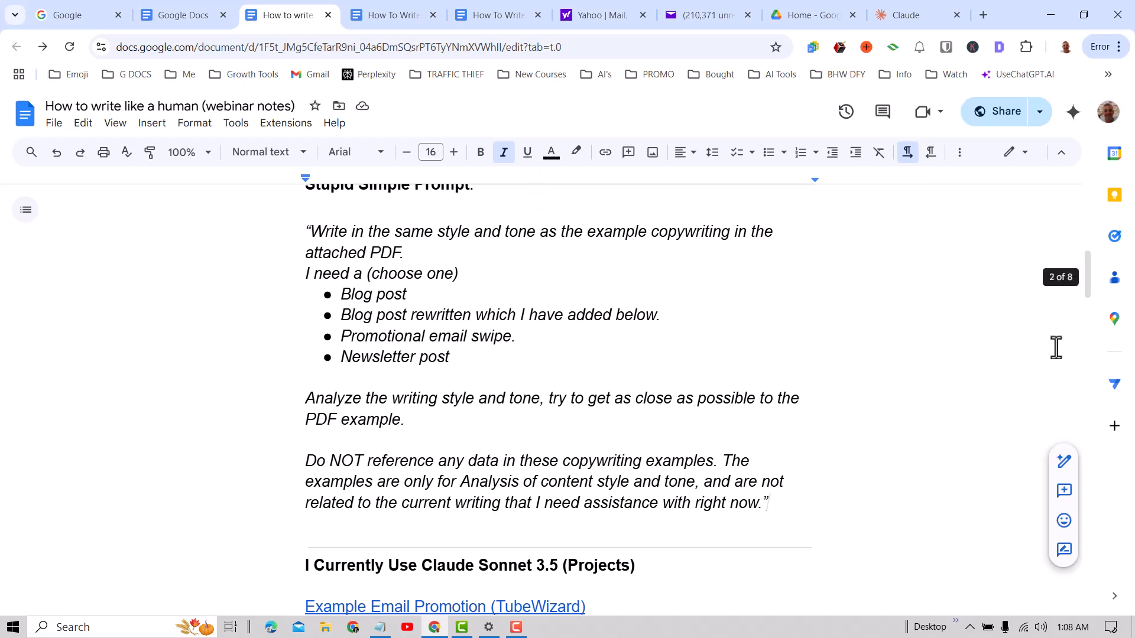
- Open the linked Example Email Promotion (TubeWizard) from the Claude Sonnet 3.5 section of the webinar notes
scroll(626, 357, down, 3)
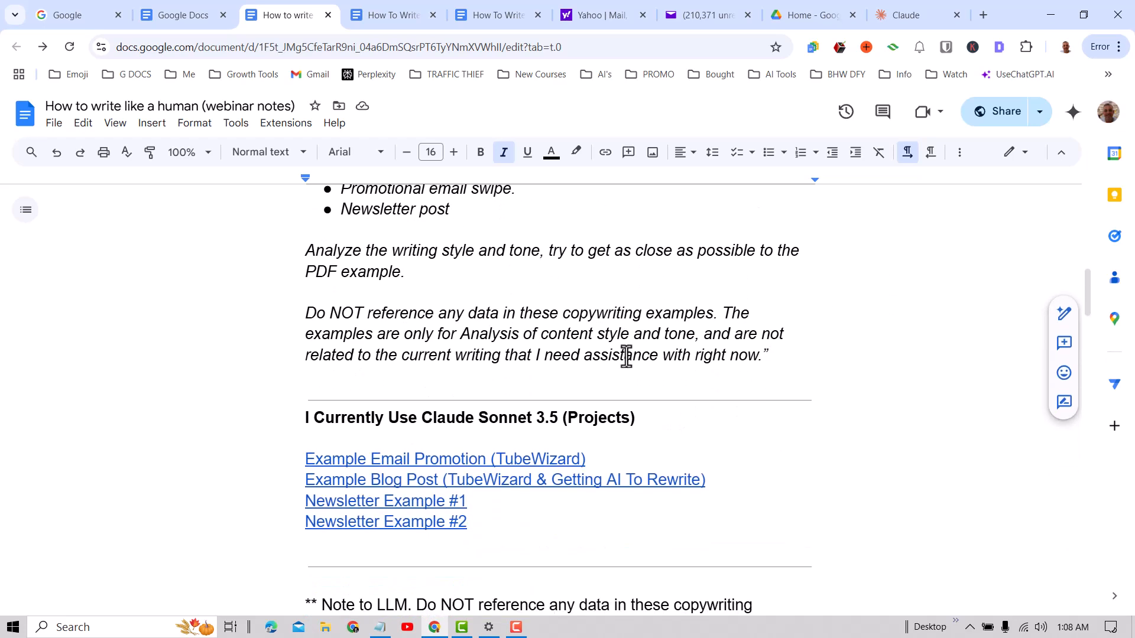
click(496, 458)
click(421, 486)
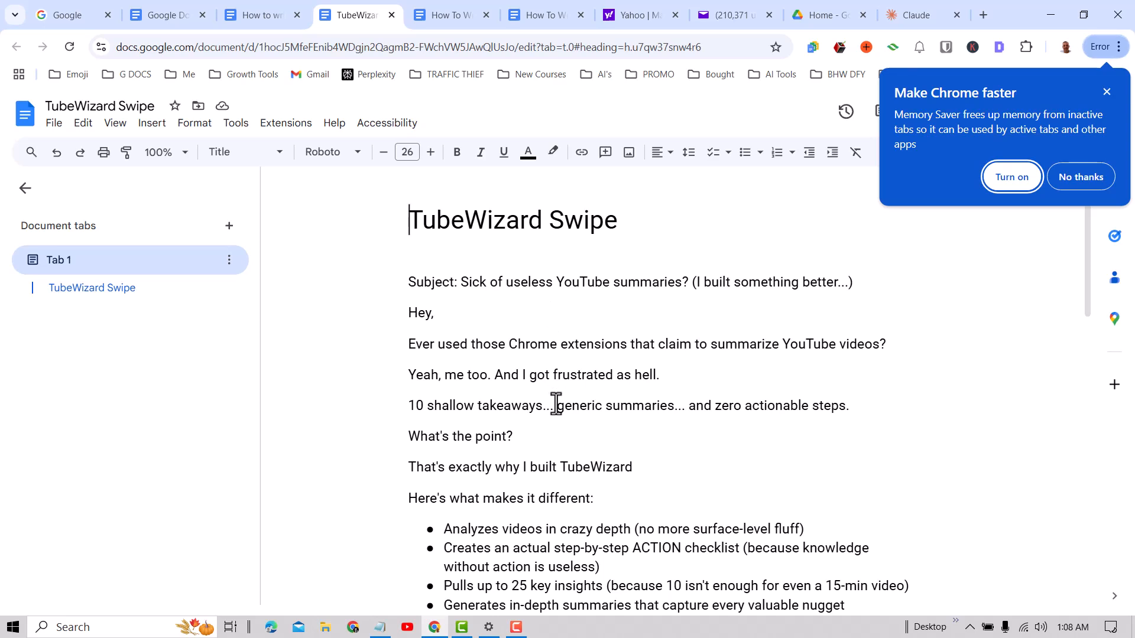
- Read the TubeWizard Swipe email from the subject line through its feature list, and turn on the browser's Memory Saver
scroll(555, 400, down, 1)
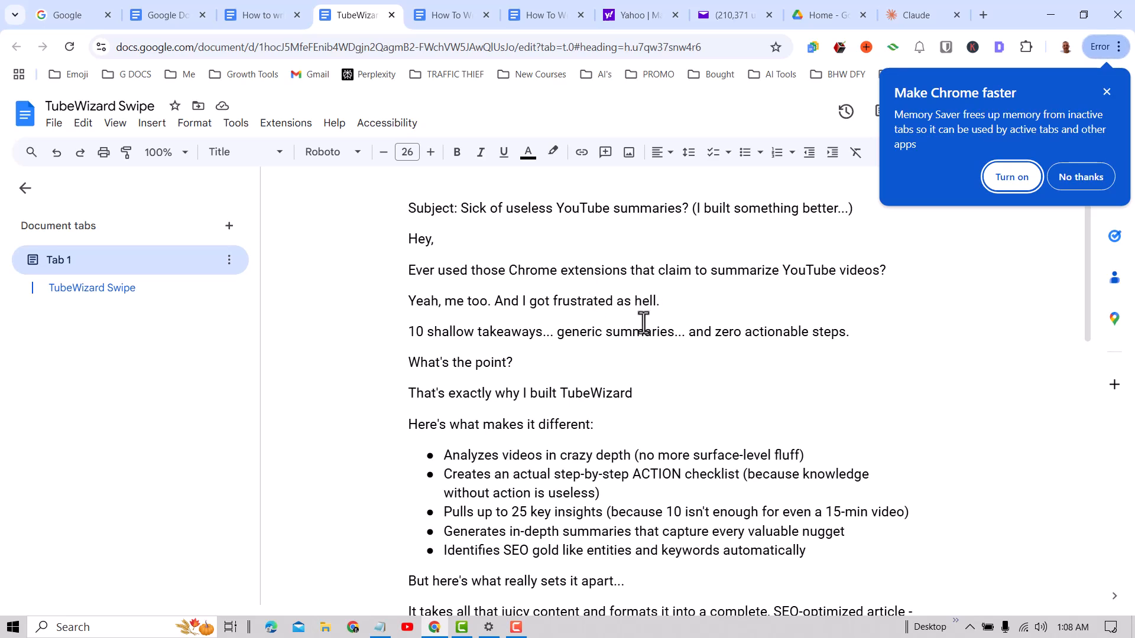
scroll(632, 390, down, 1)
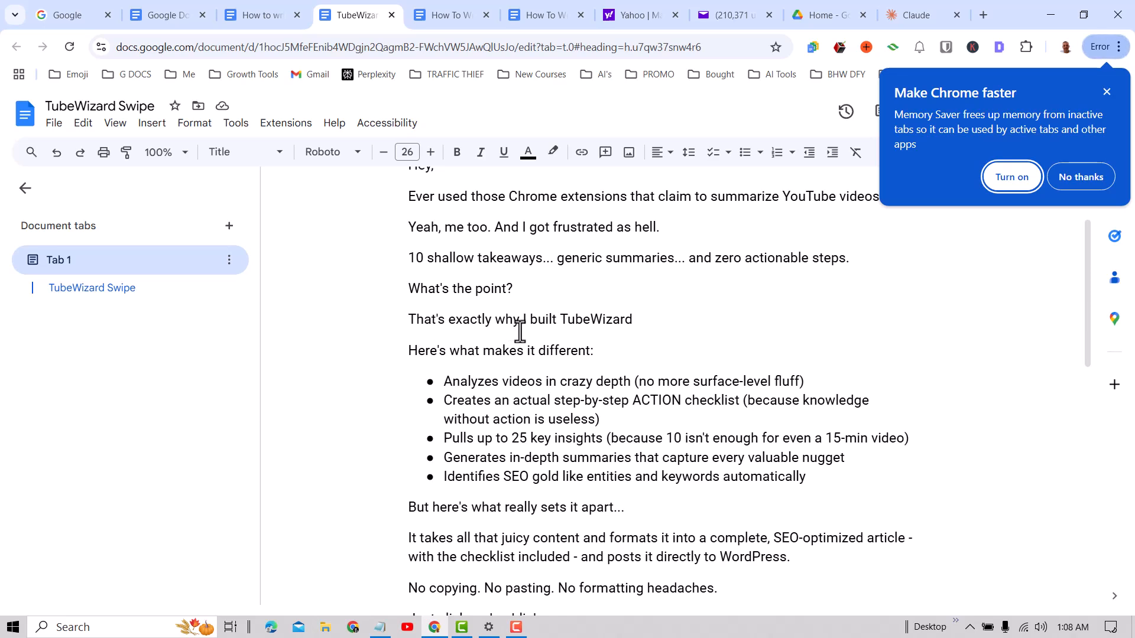
scroll(827, 414, down, 1)
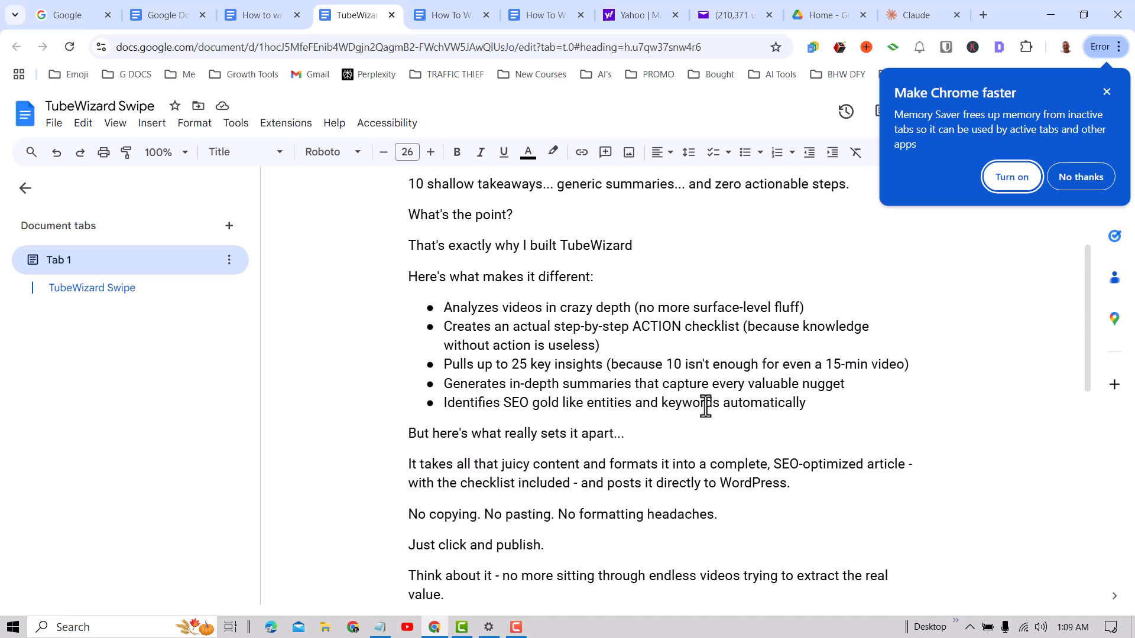
scroll(749, 408, down, 1)
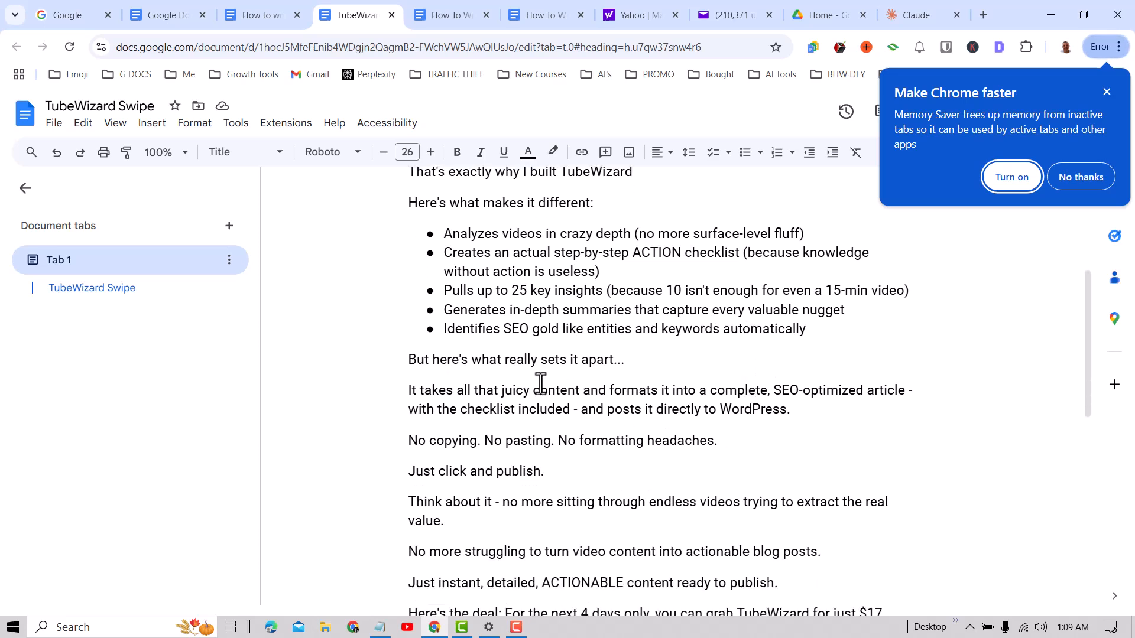
scroll(722, 393, down, 1)
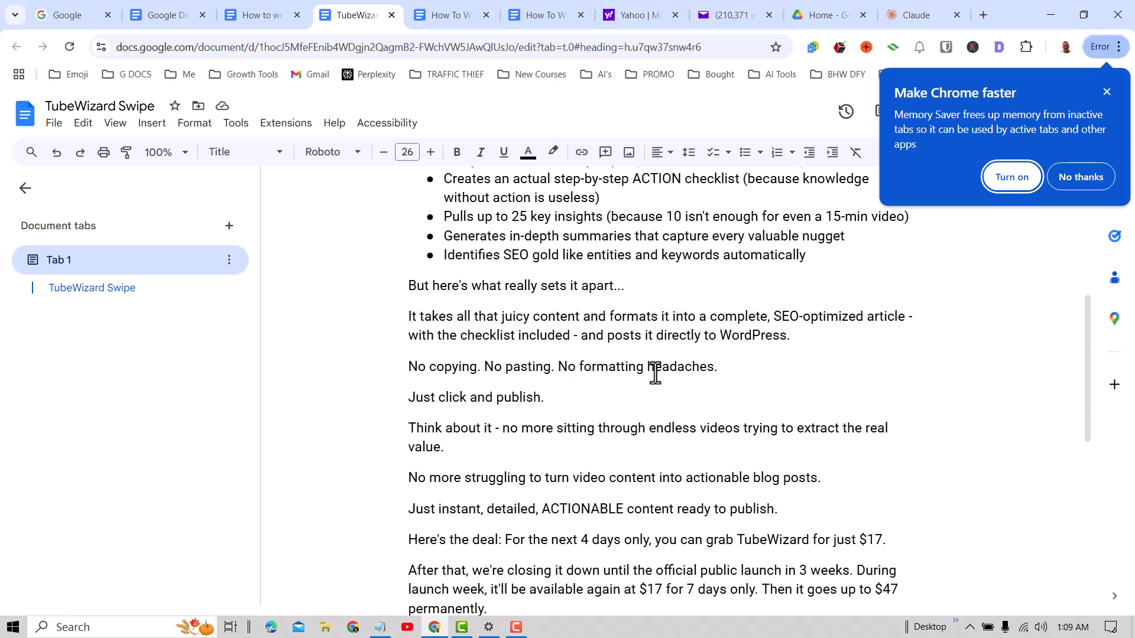
scroll(653, 372, down, 1)
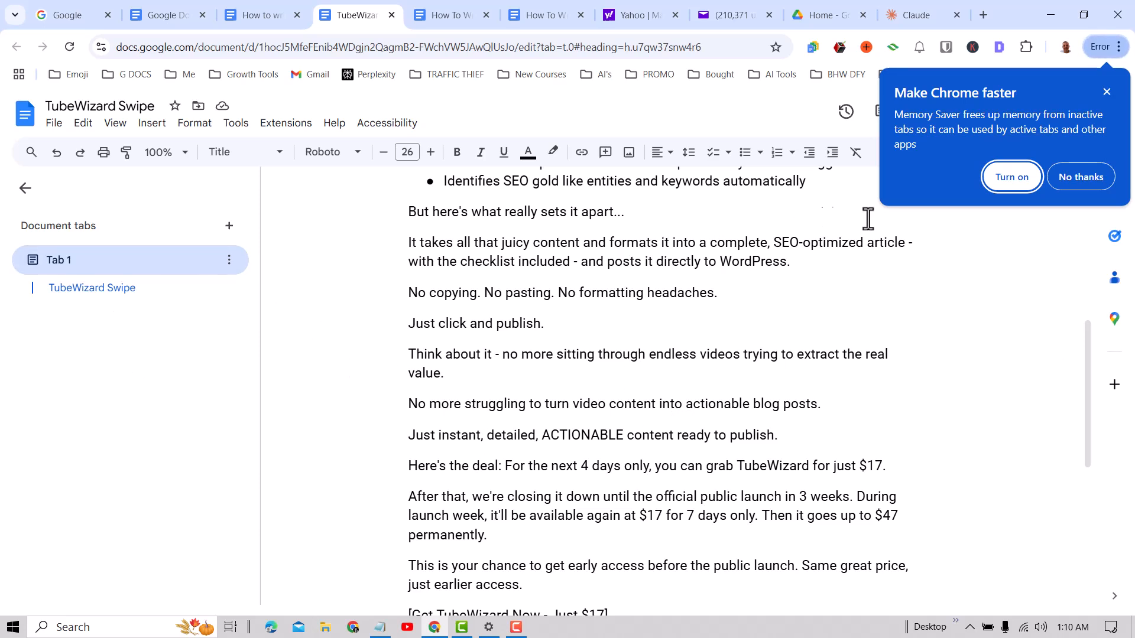
click(999, 176)
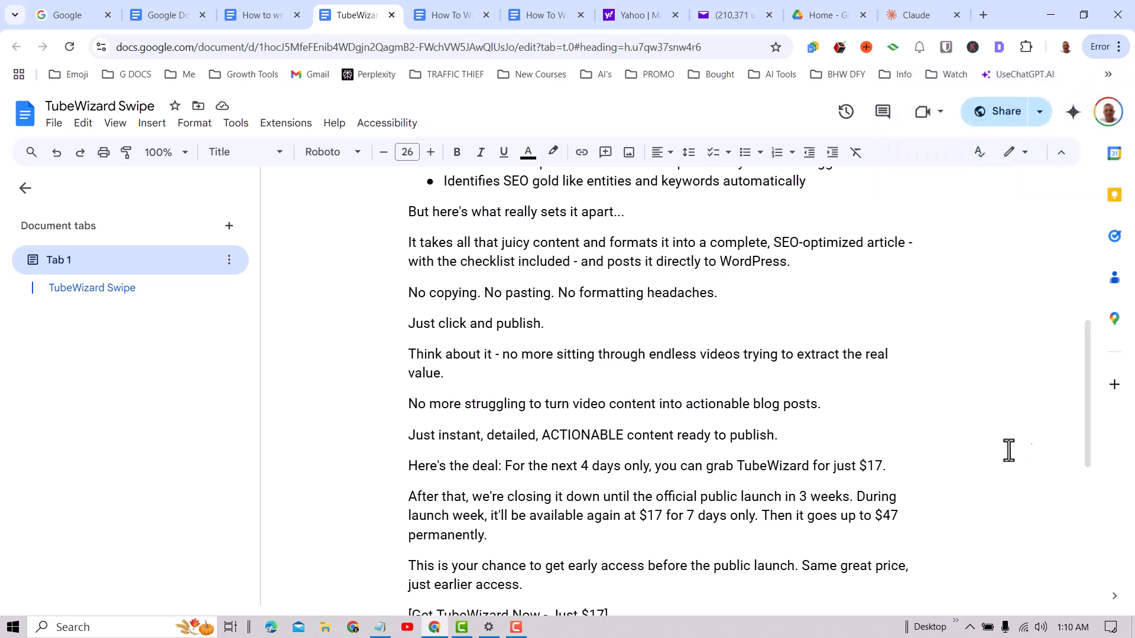
- Examine the email's closing offer, call to action and P.S., and skim back through the copy to the title
scroll(550, 510, down, 4)
scroll(562, 466, up, 1)
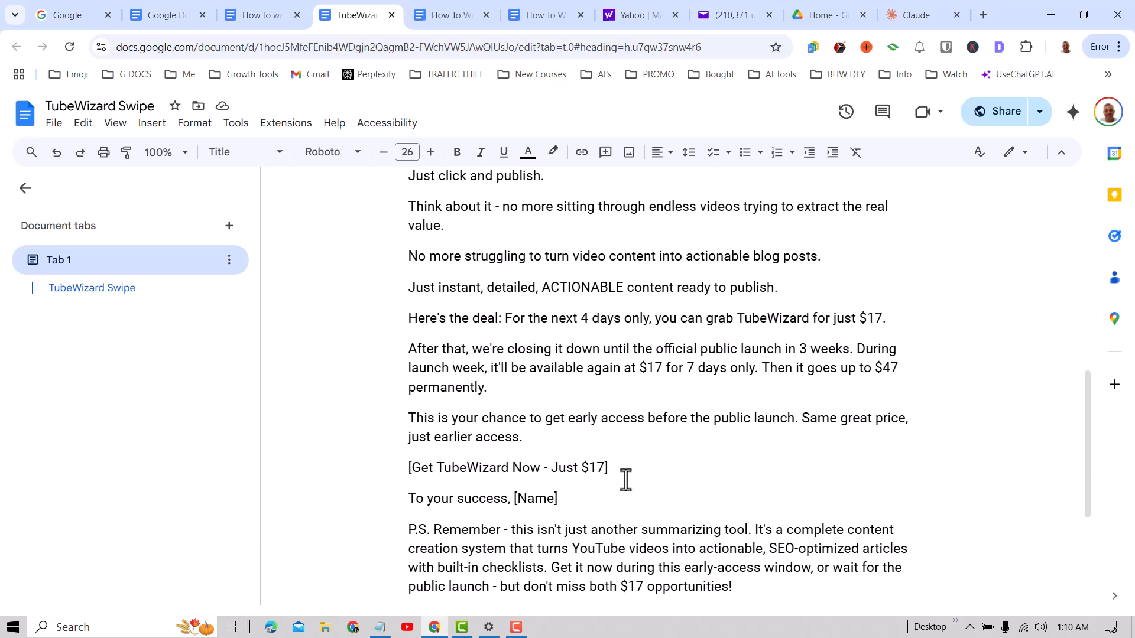
scroll(625, 479, down, 1)
scroll(625, 480, up, 1)
scroll(624, 388, down, 1)
scroll(621, 388, up, 3)
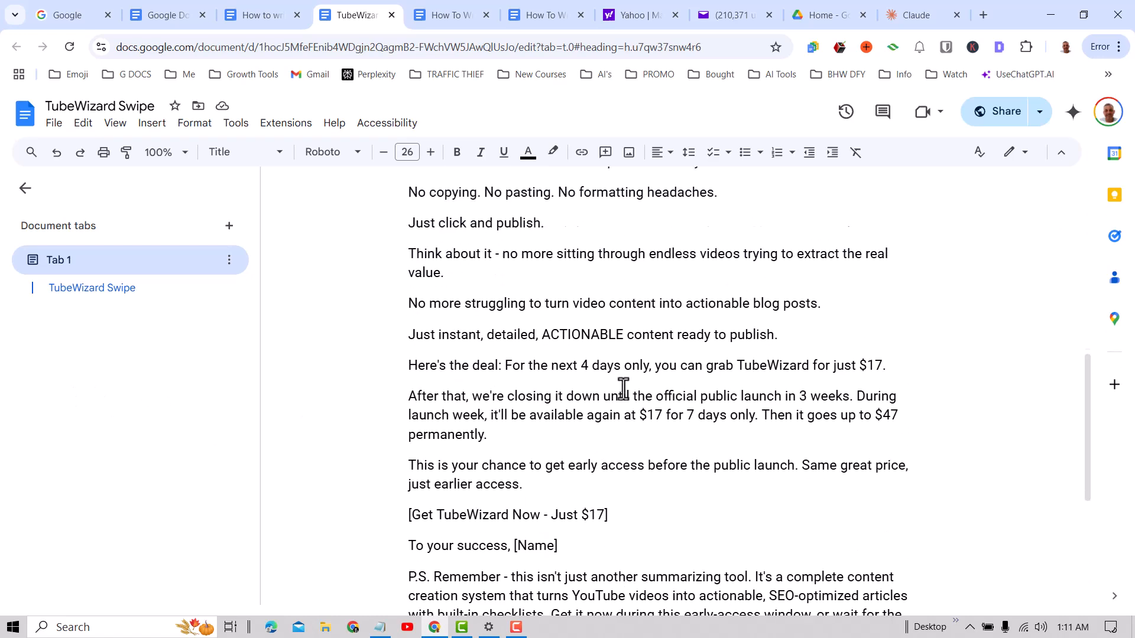
scroll(694, 253, up, 7)
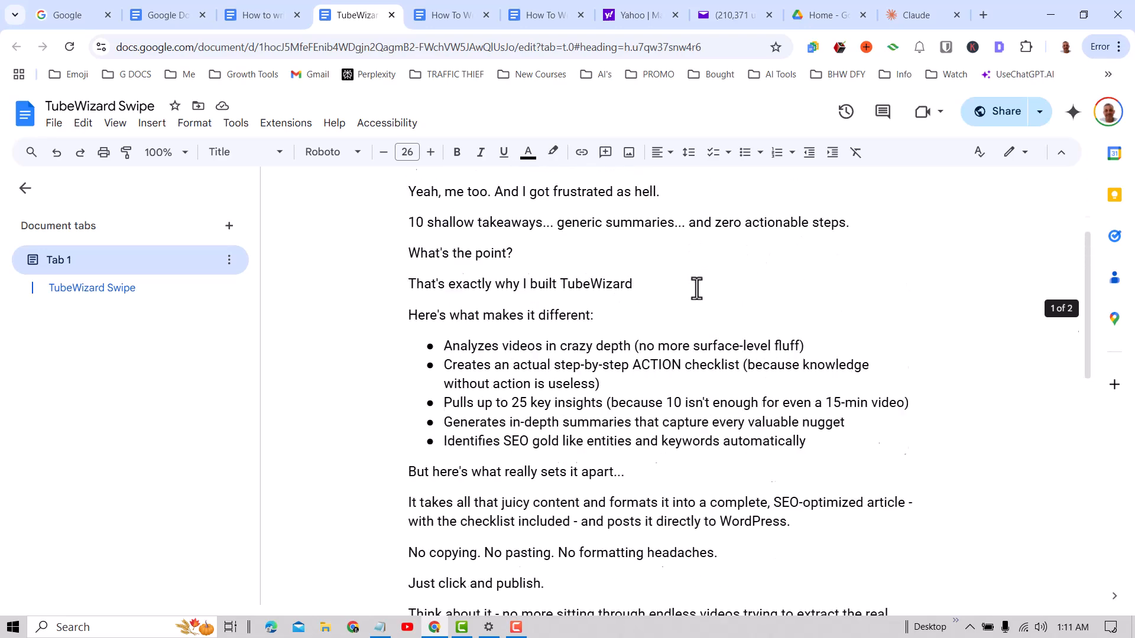
scroll(696, 288, down, 2)
scroll(696, 288, up, 2)
scroll(697, 289, down, 10)
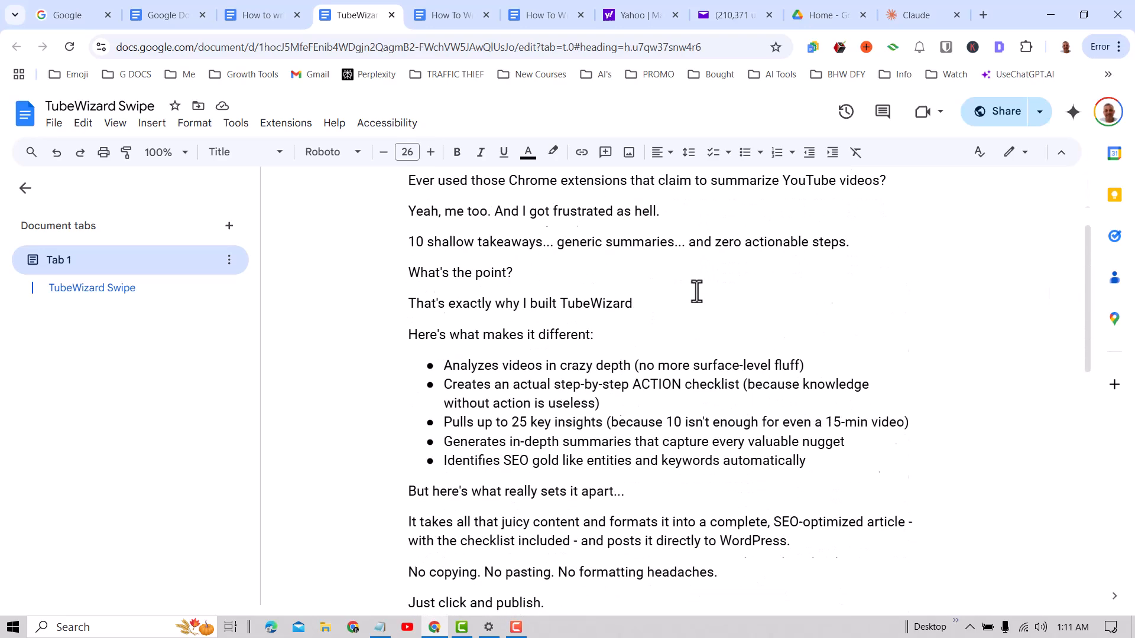
scroll(697, 290, up, 10)
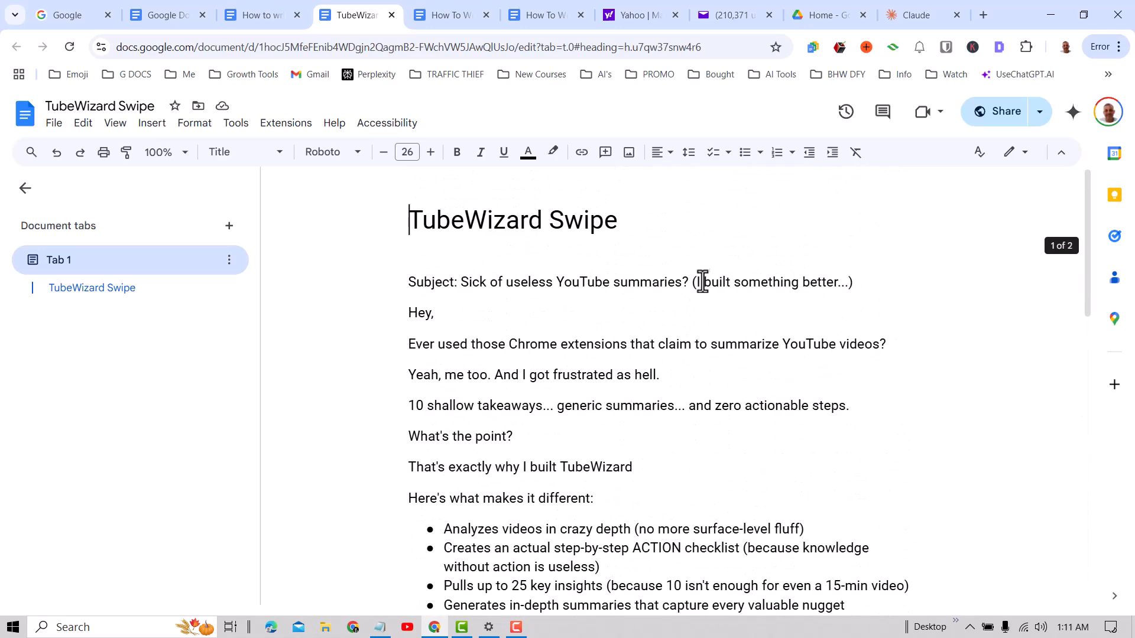
- Switch to the How To Write Like a Human Email Swipes Example (W+) document and skim its collected copywriting examples
click(269, 16)
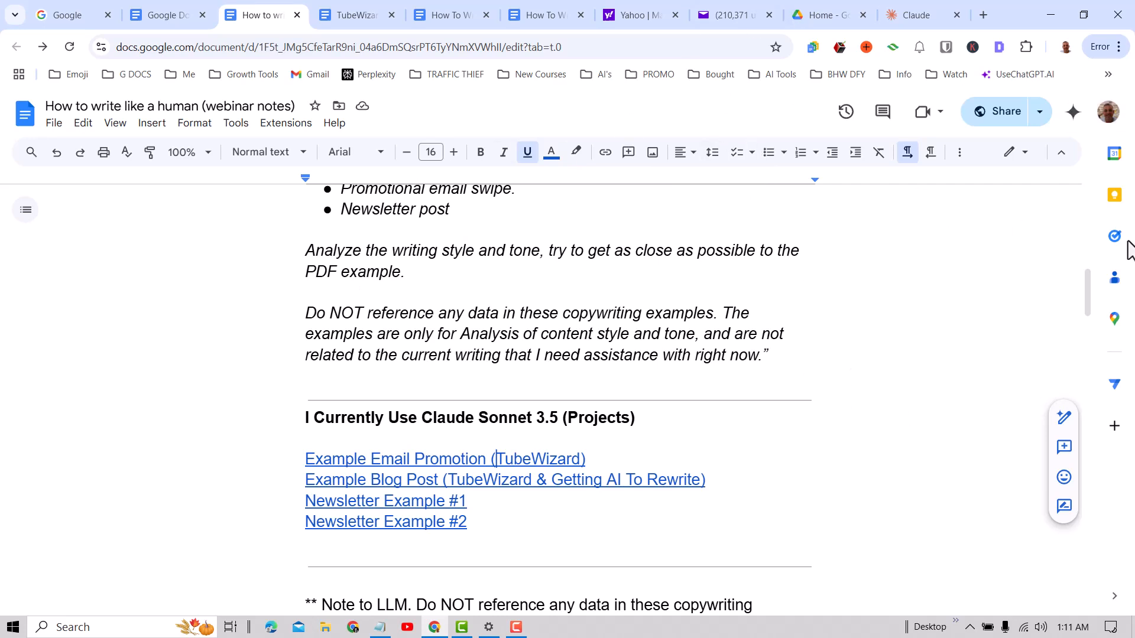
click(552, 17)
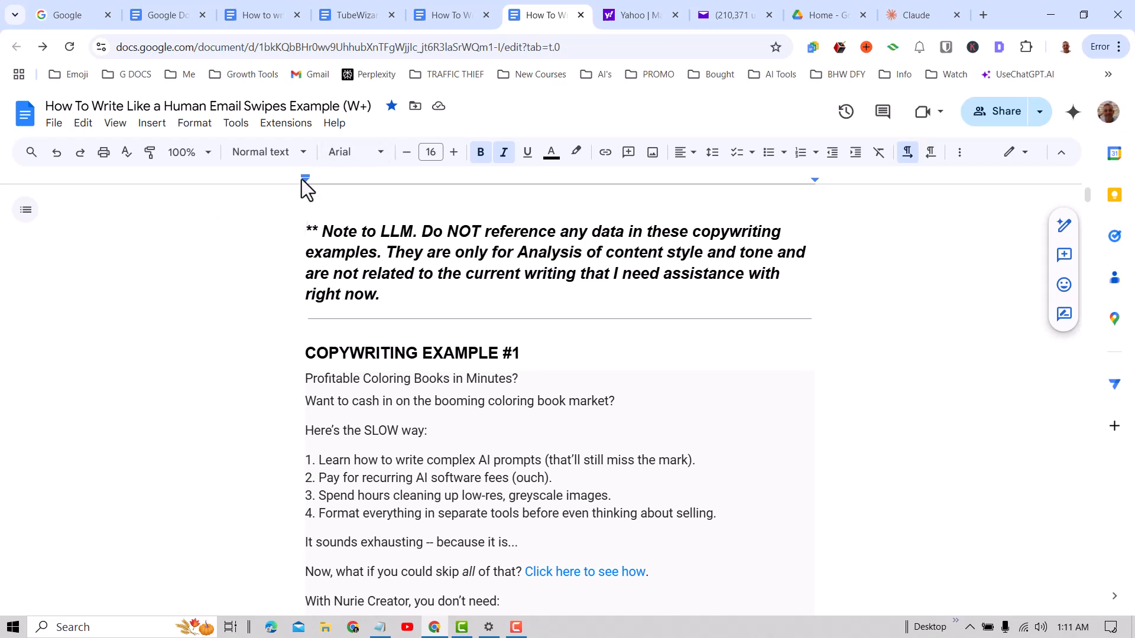
scroll(924, 333, down, 1)
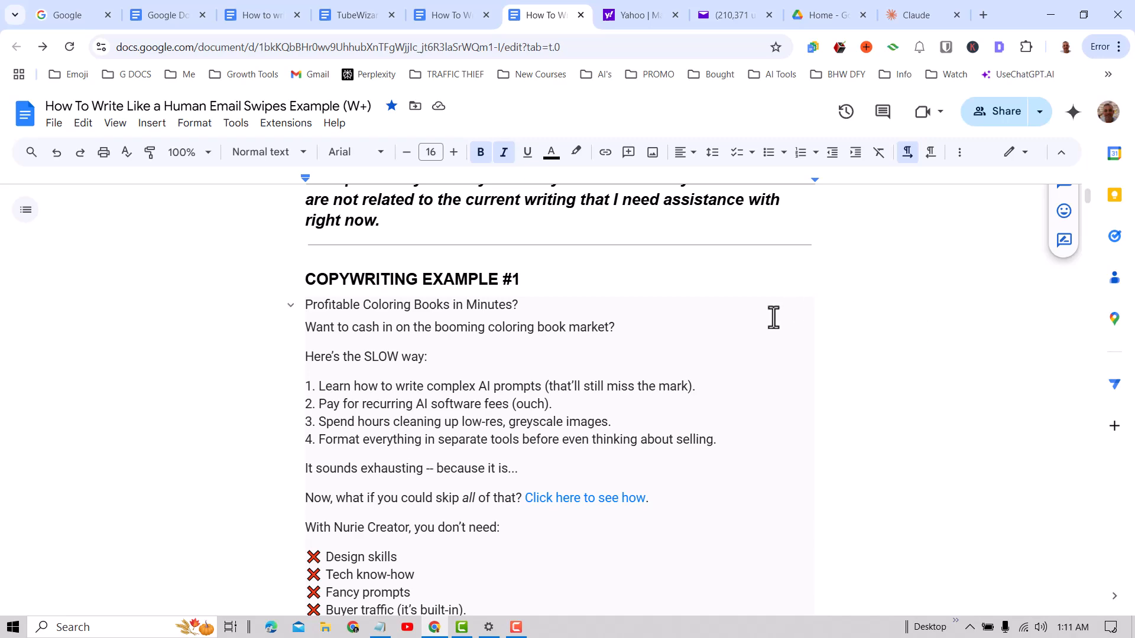
scroll(772, 318, down, 1)
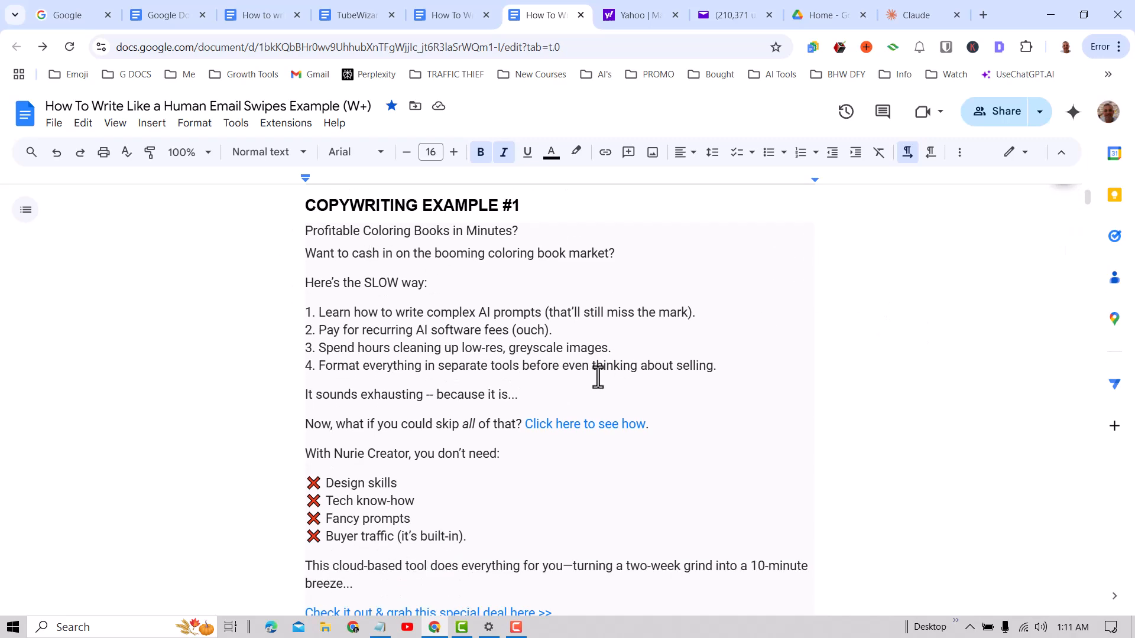
scroll(598, 376, down, 5)
scroll(598, 378, down, 20)
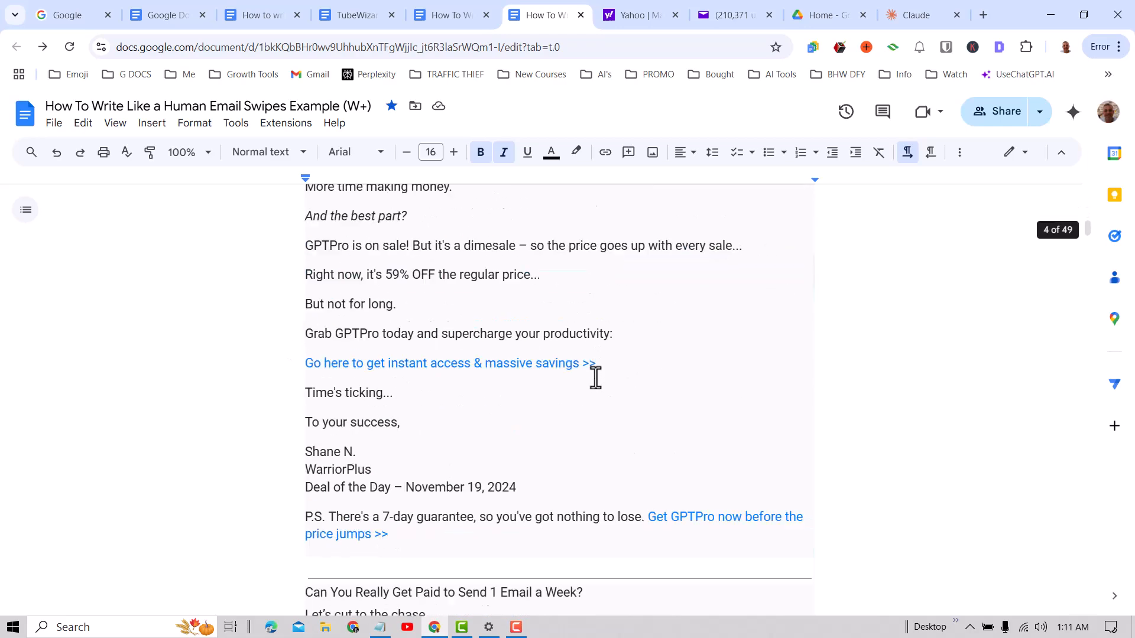
scroll(595, 378, down, 20)
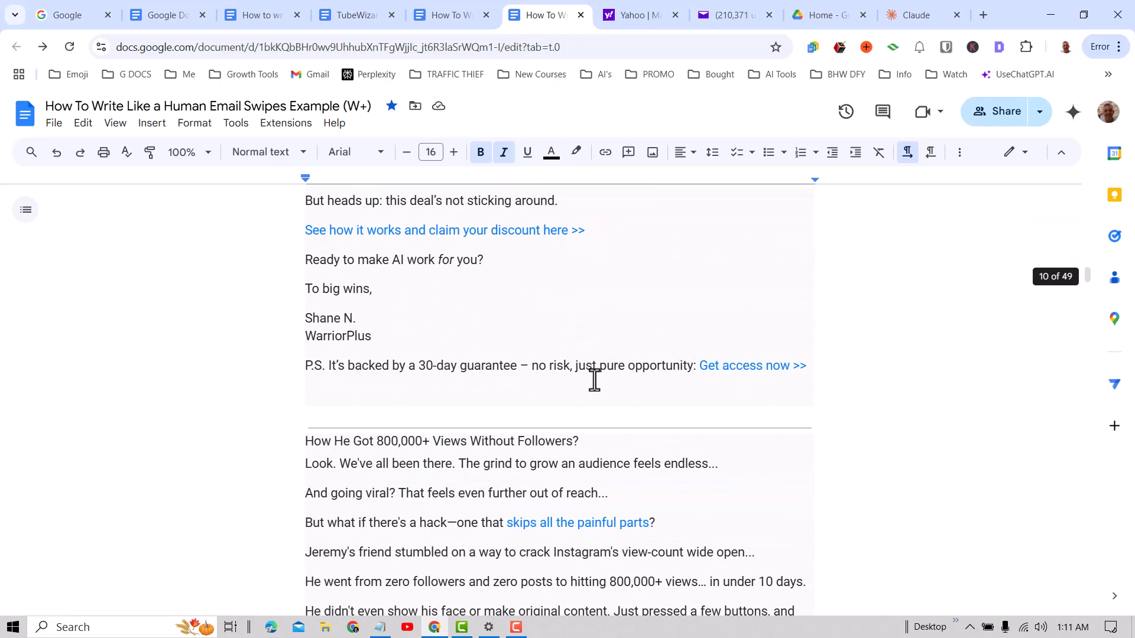
scroll(594, 383, down, 20)
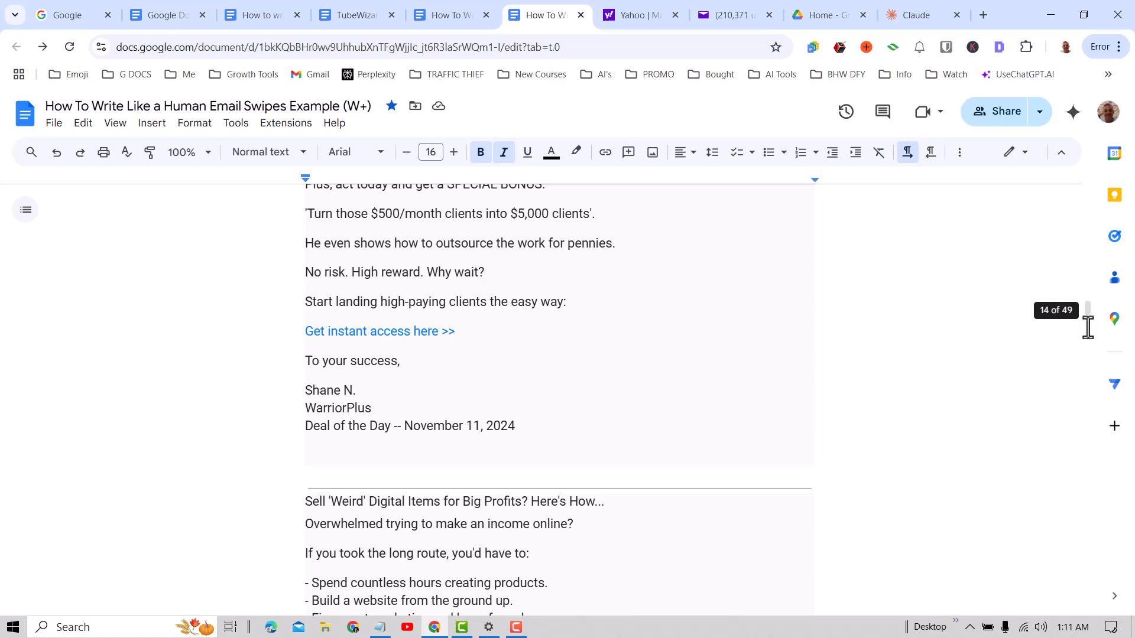
- Look up the PDF Document (.pdf) download format for the email swipes document, without downloading it
drag(1088, 310, 1091, 148)
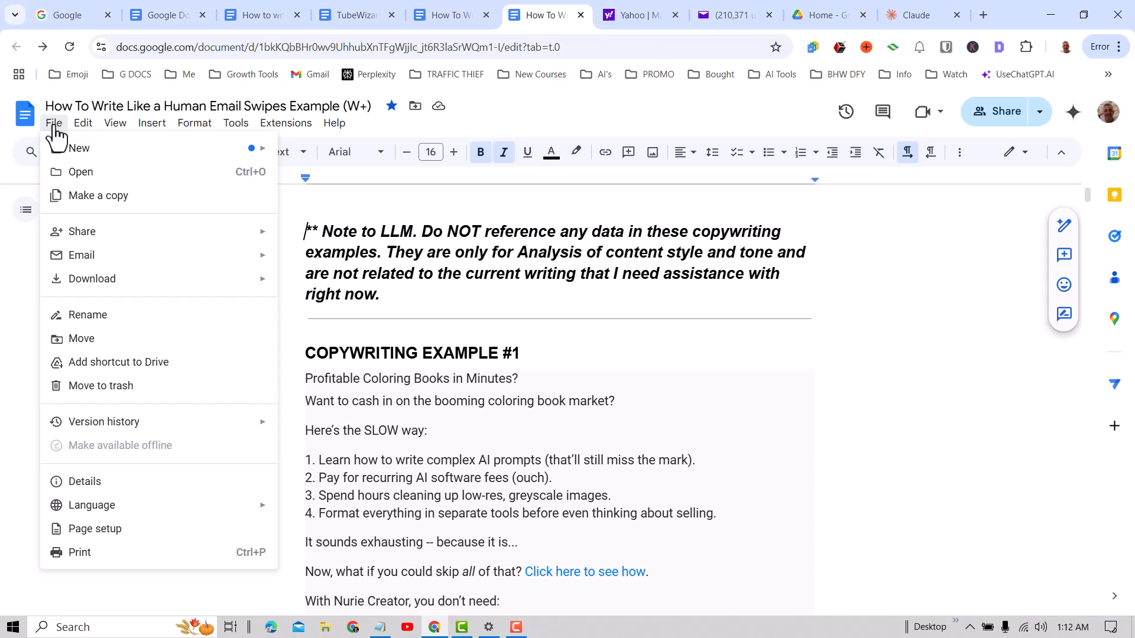
mouse_move(104, 292)
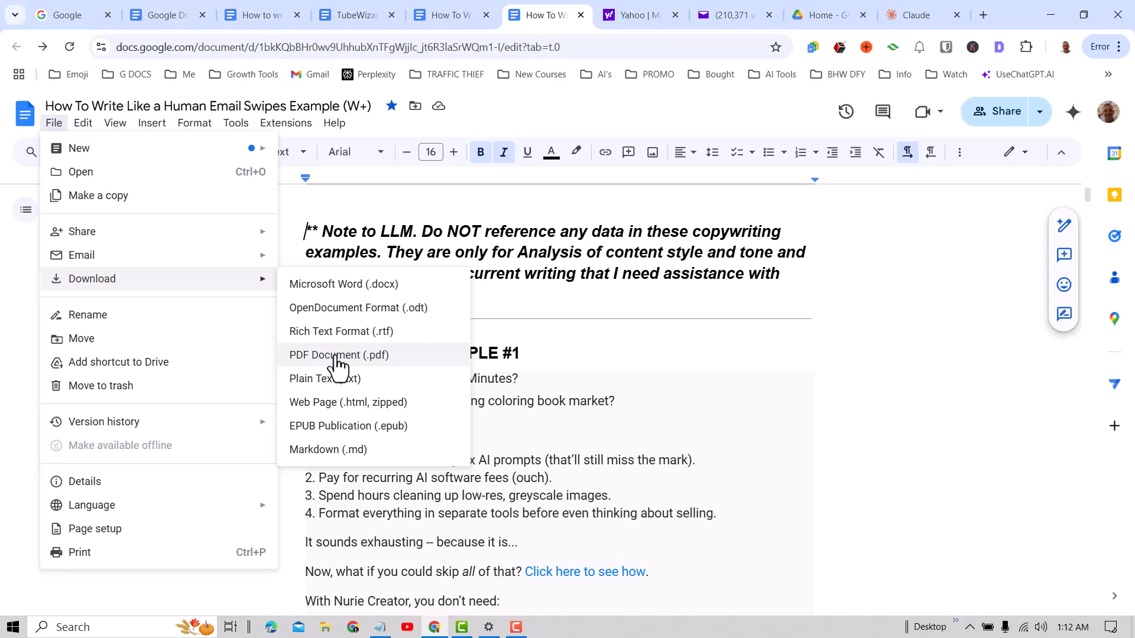
click(998, 296)
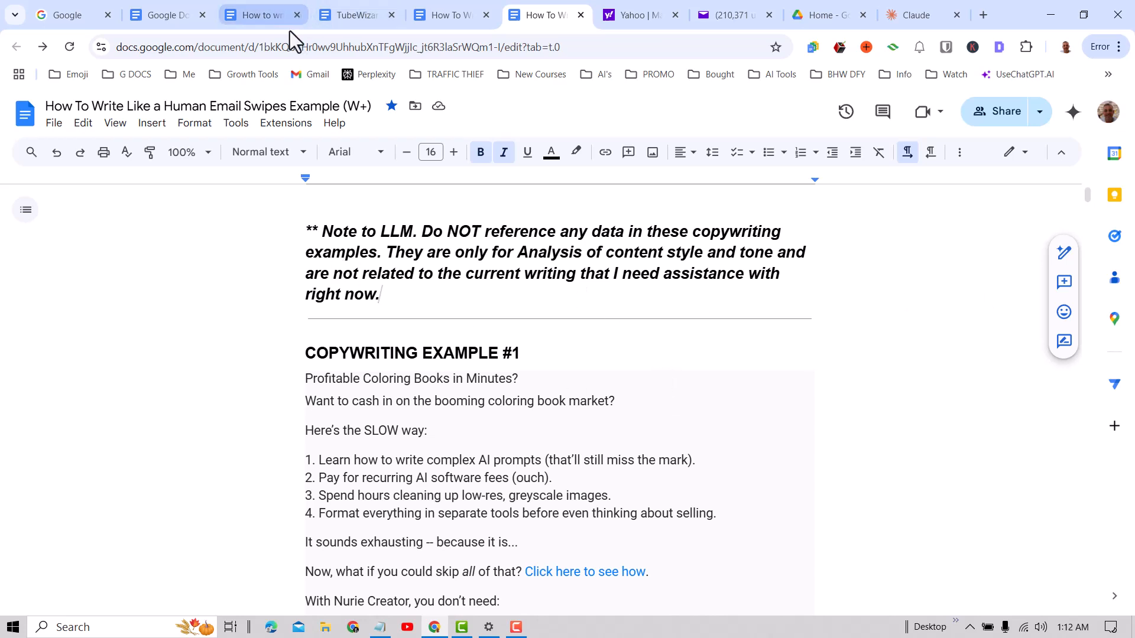
- Return to the webinar notes and briefly highlight the heading "I Currently Use Claude Sonnet 3.5 (Projects)"
click(263, 19)
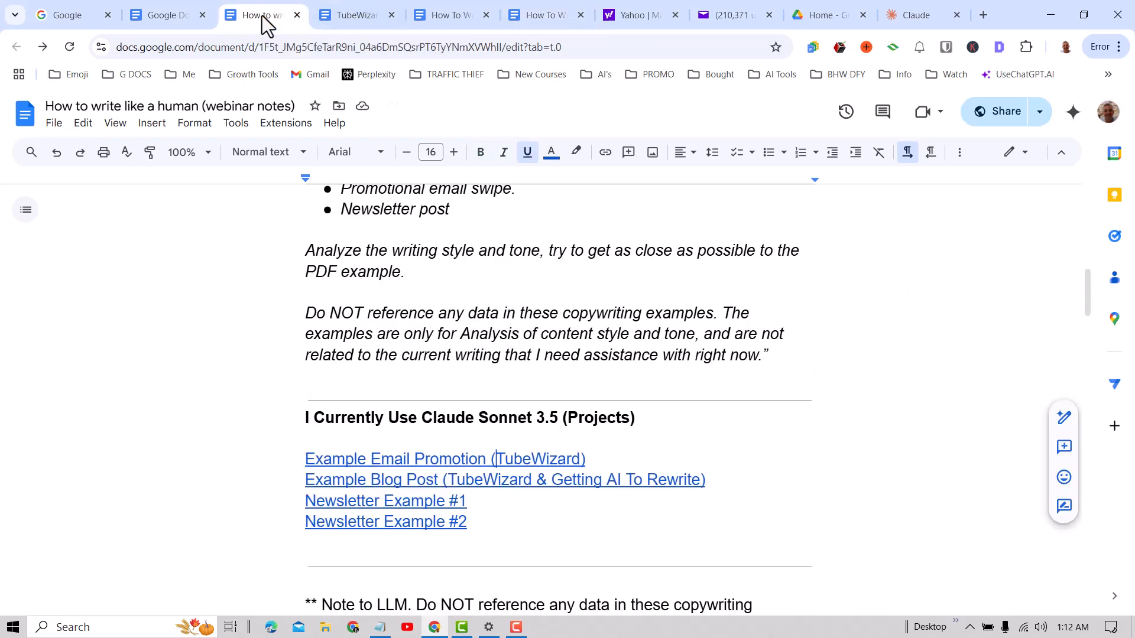
drag(637, 418, 167, 414)
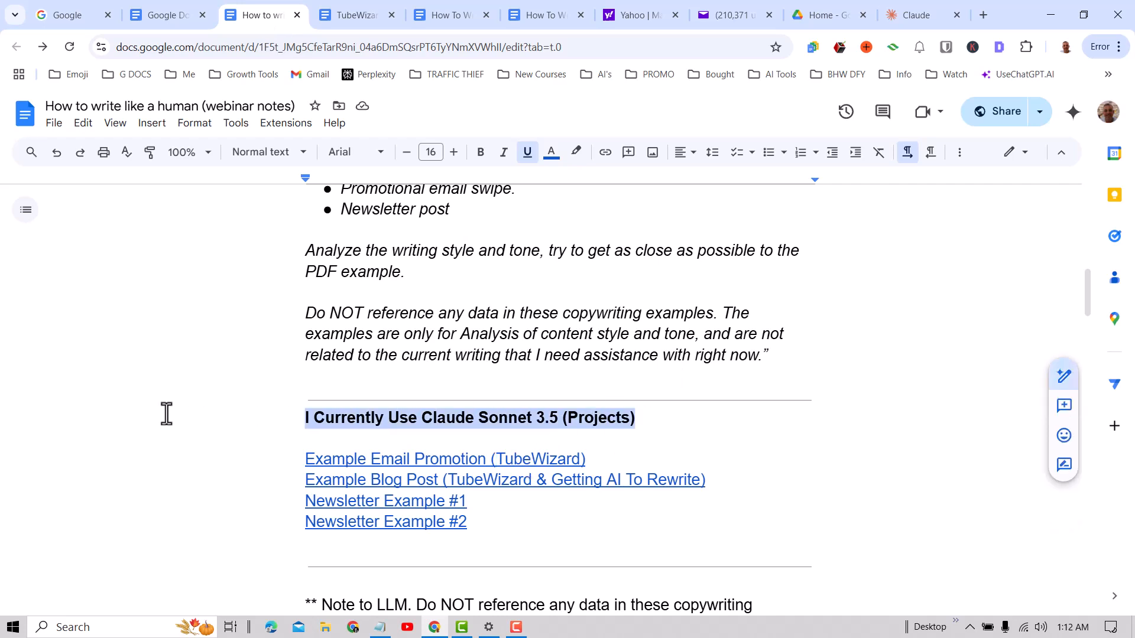
click(550, 420)
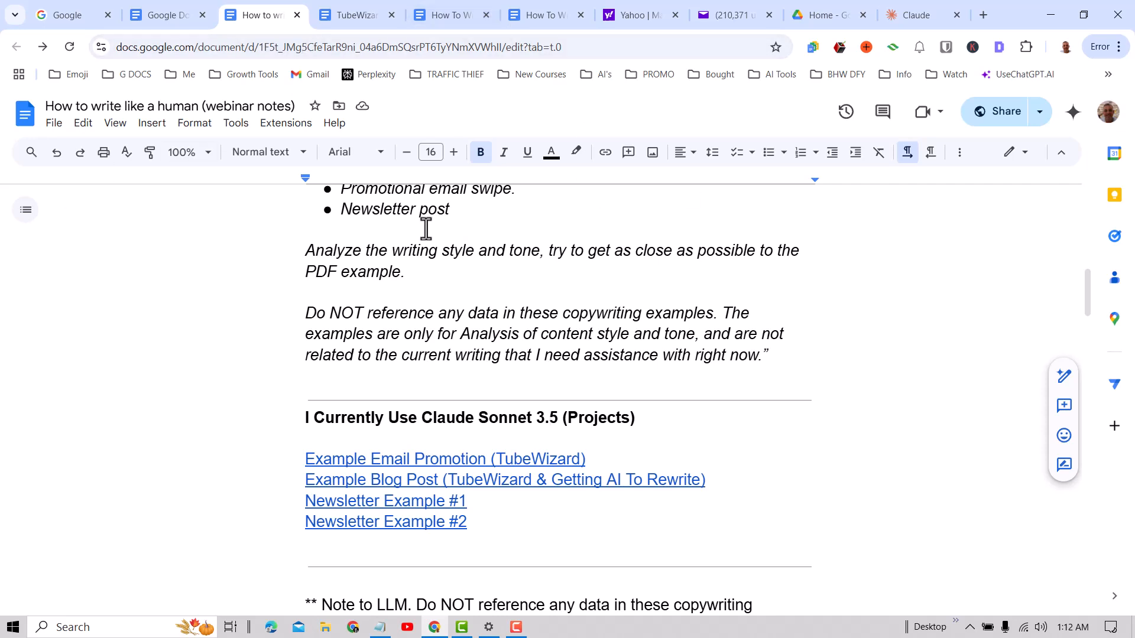
- Select the full Stupid Simple Prompt text, from "Write in the same style and tone" through "assistance with right now."
scroll(782, 335, up, 4)
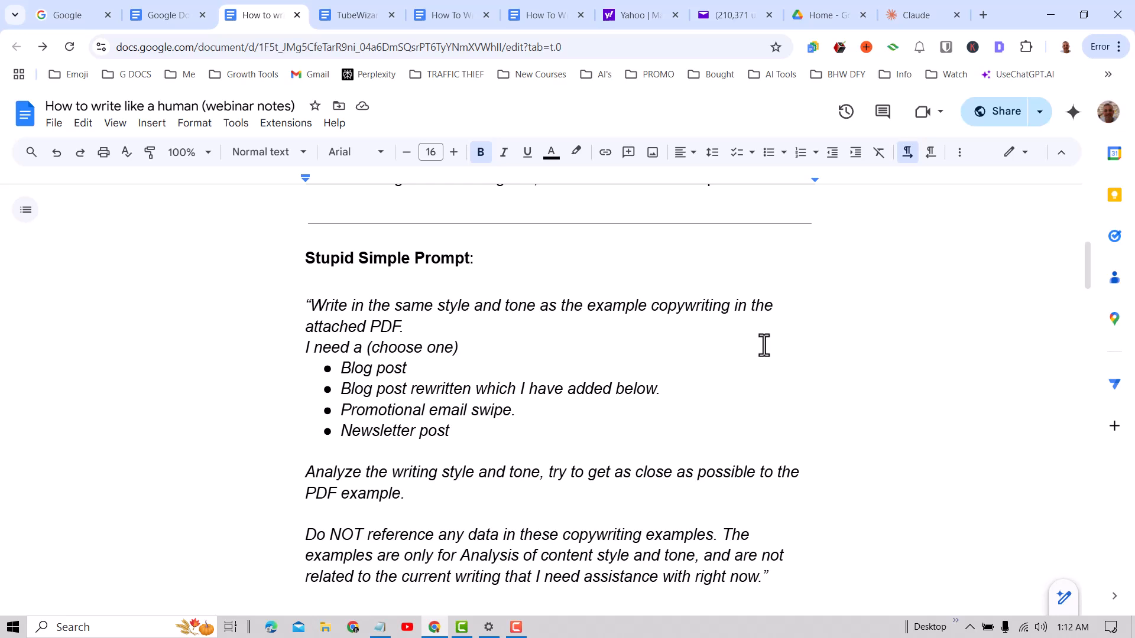
scroll(730, 357, down, 1)
scroll(733, 357, up, 1)
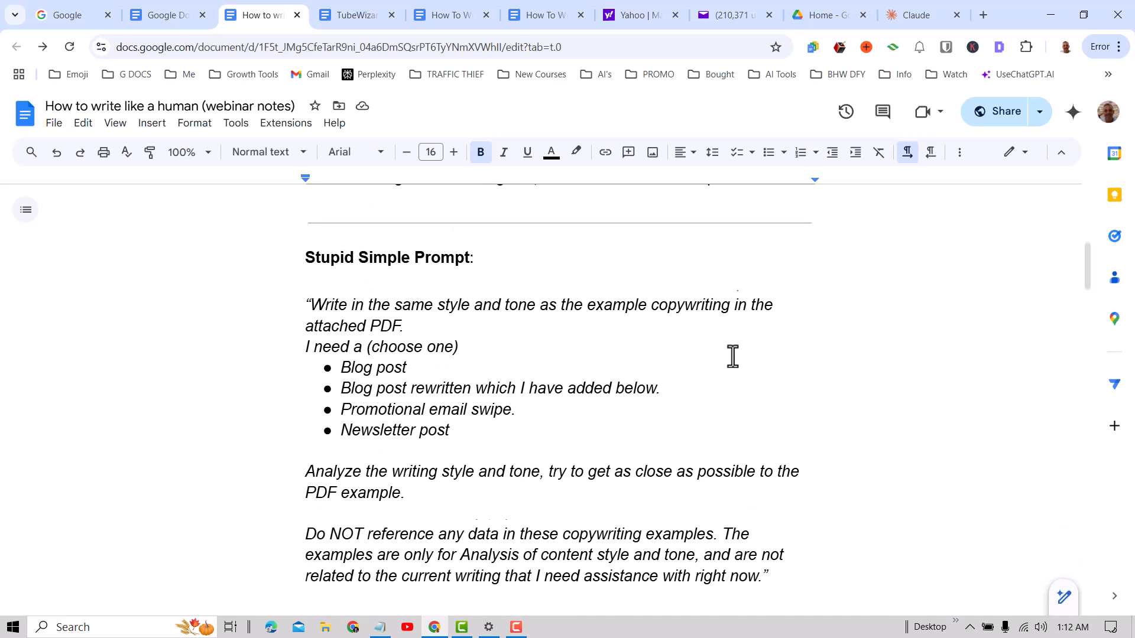
drag(290, 301, 808, 422)
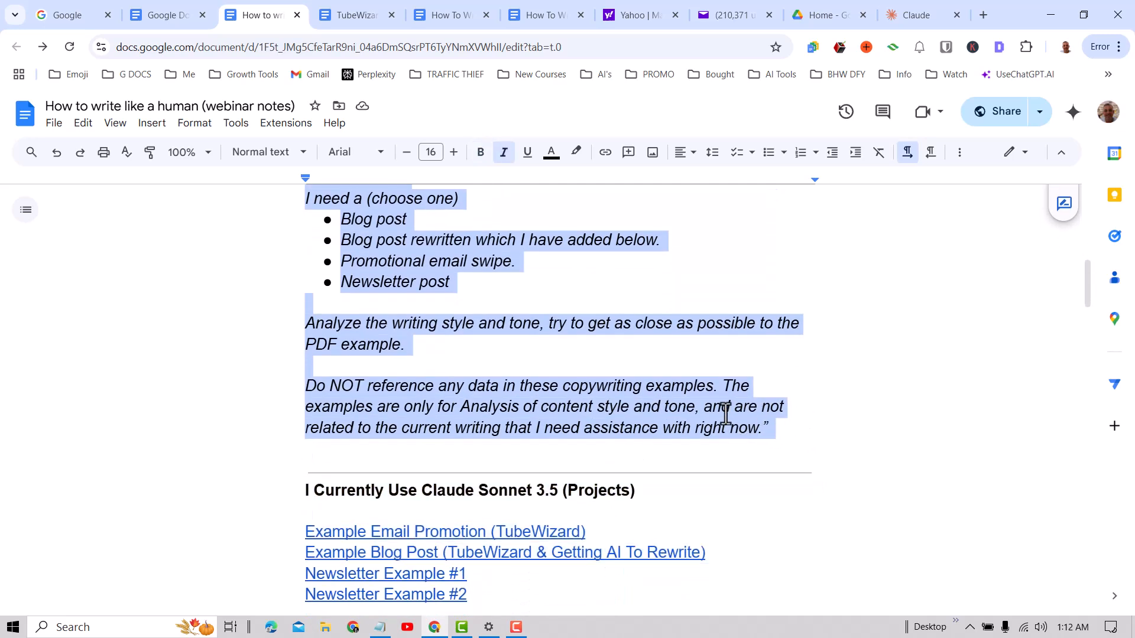
- Try to copy the selected Stupid Simple Prompt from the webinar notes into a new Claude chat
right_click(724, 414)
click(752, 257)
scroll(804, 322, up, 1)
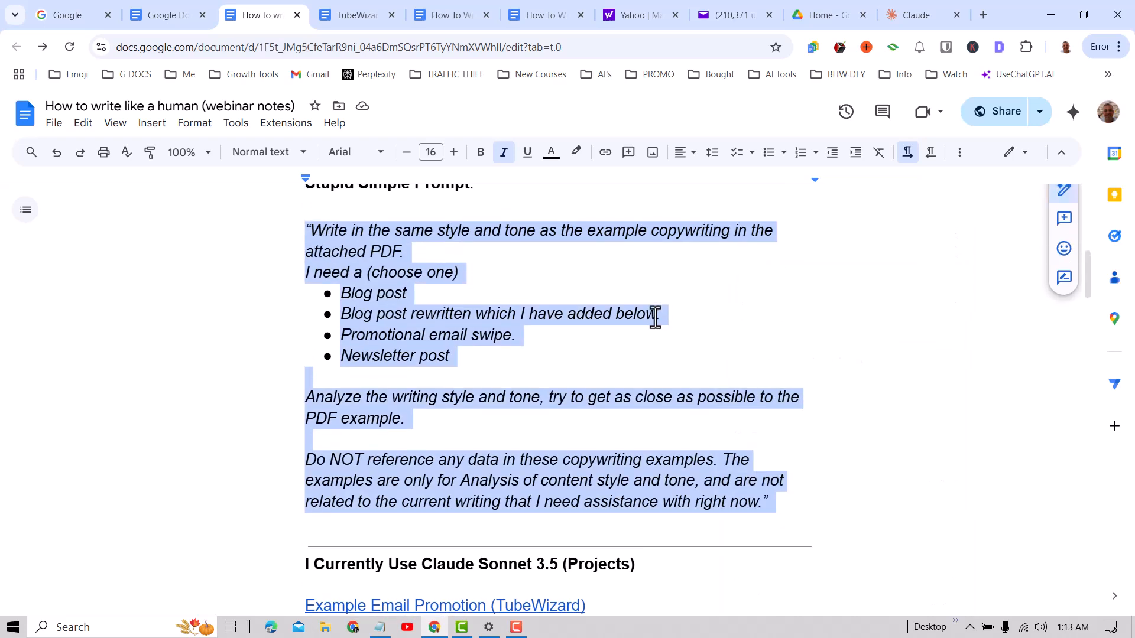
scroll(537, 286, up, 1)
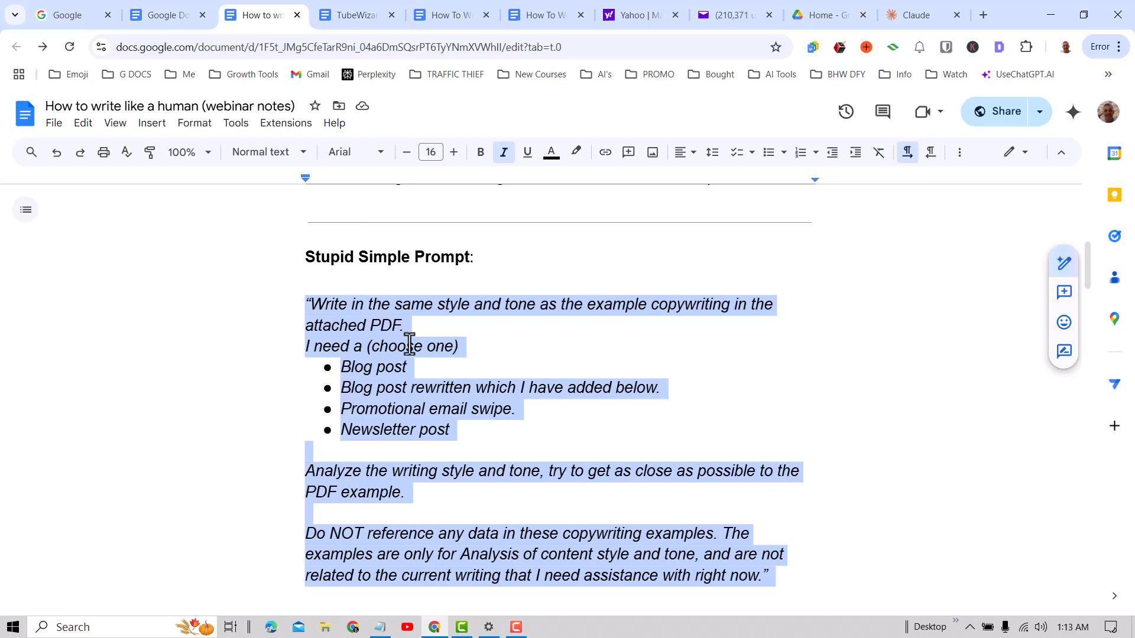
right_click(375, 325)
click(400, 255)
click(909, 20)
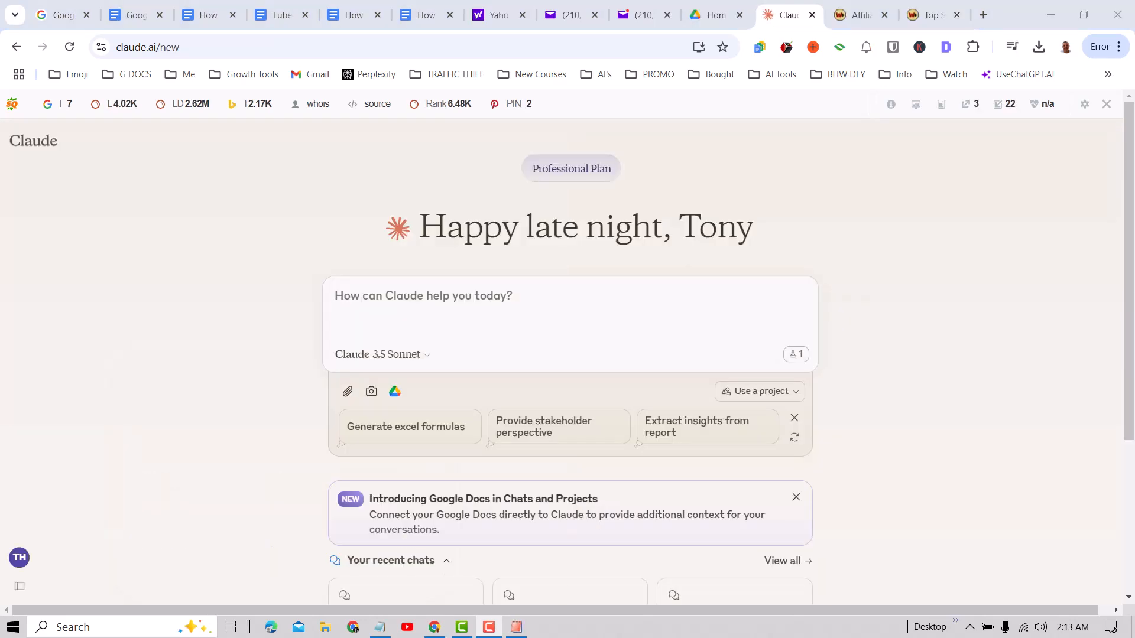
right_click(413, 316)
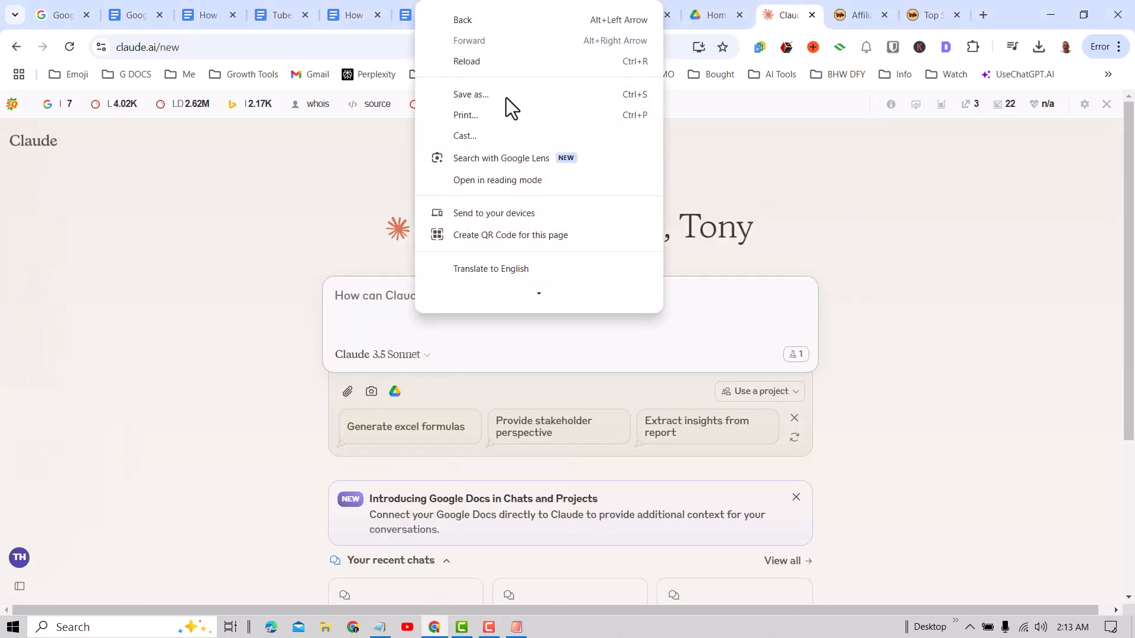
click(260, 231)
- Copy the selected Stupid Simple Prompt from the webinar notes and paste it into the new Claude chat's message
click(217, 16)
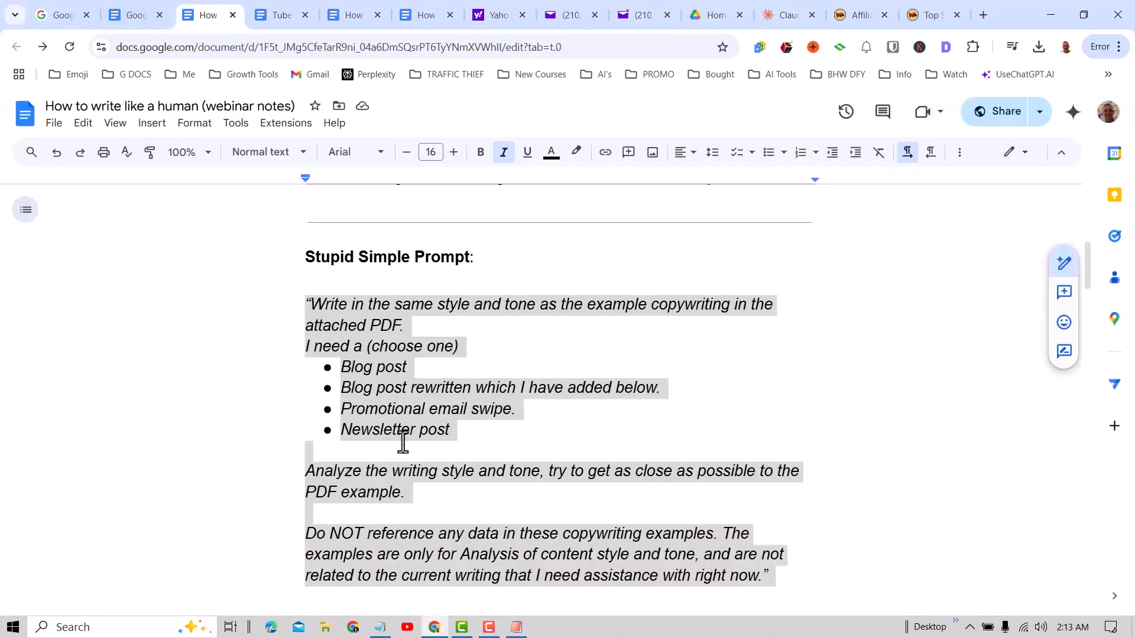
right_click(386, 367)
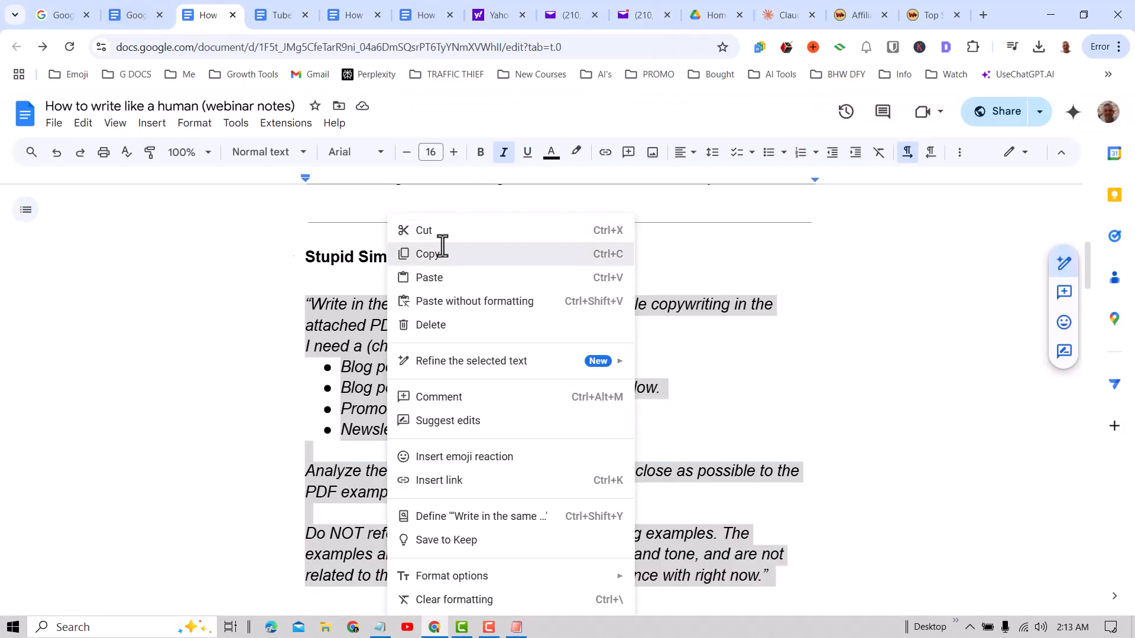
click(434, 255)
click(782, 15)
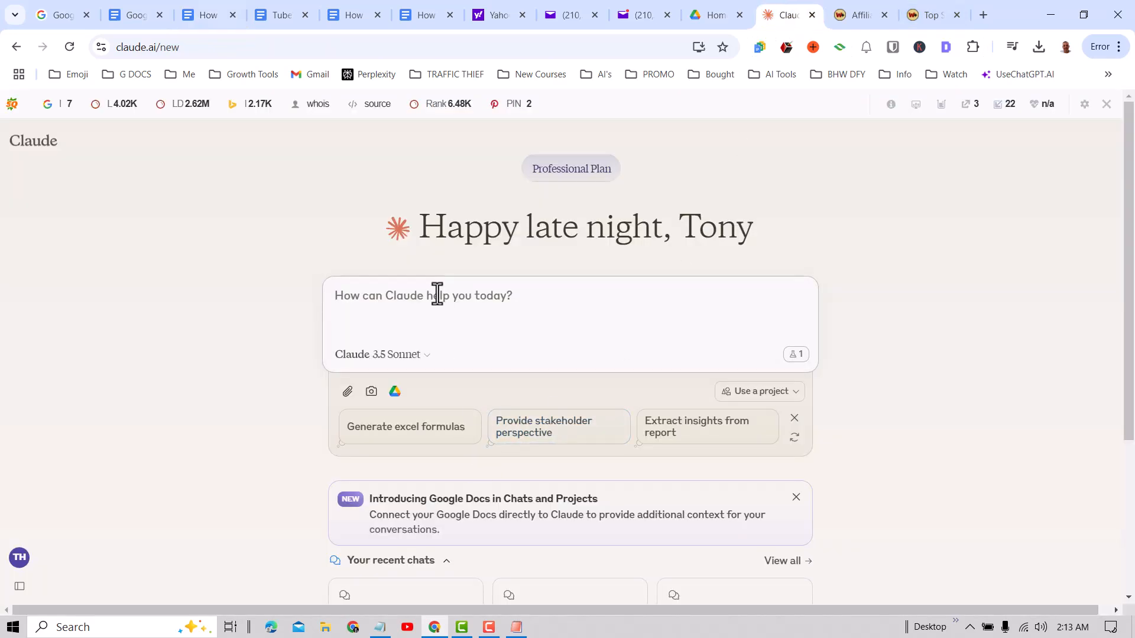
right_click(437, 295)
click(502, 446)
scroll(1011, 507, down, 1)
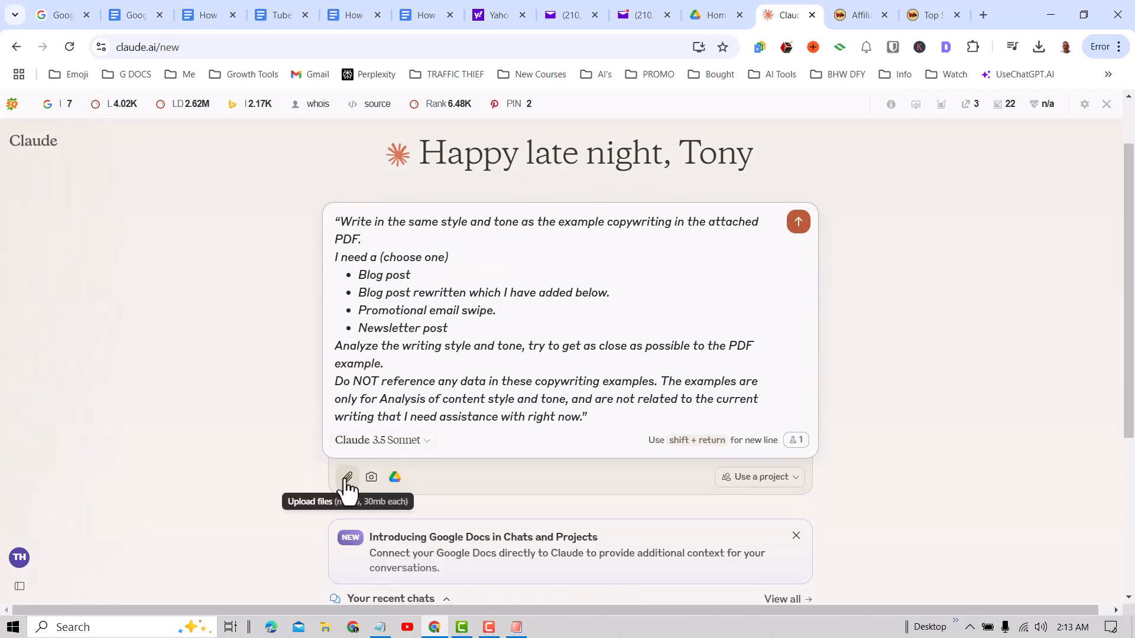
- Check the email swipes document, return to Claude and start a file upload from the Downloads folder
click(420, 16)
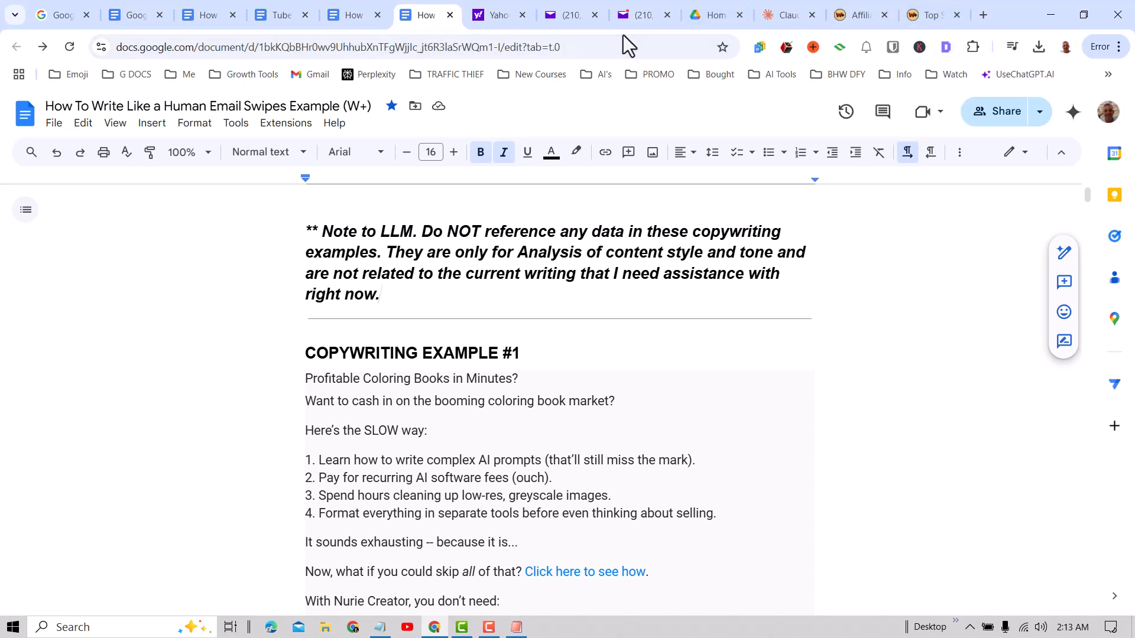
click(790, 14)
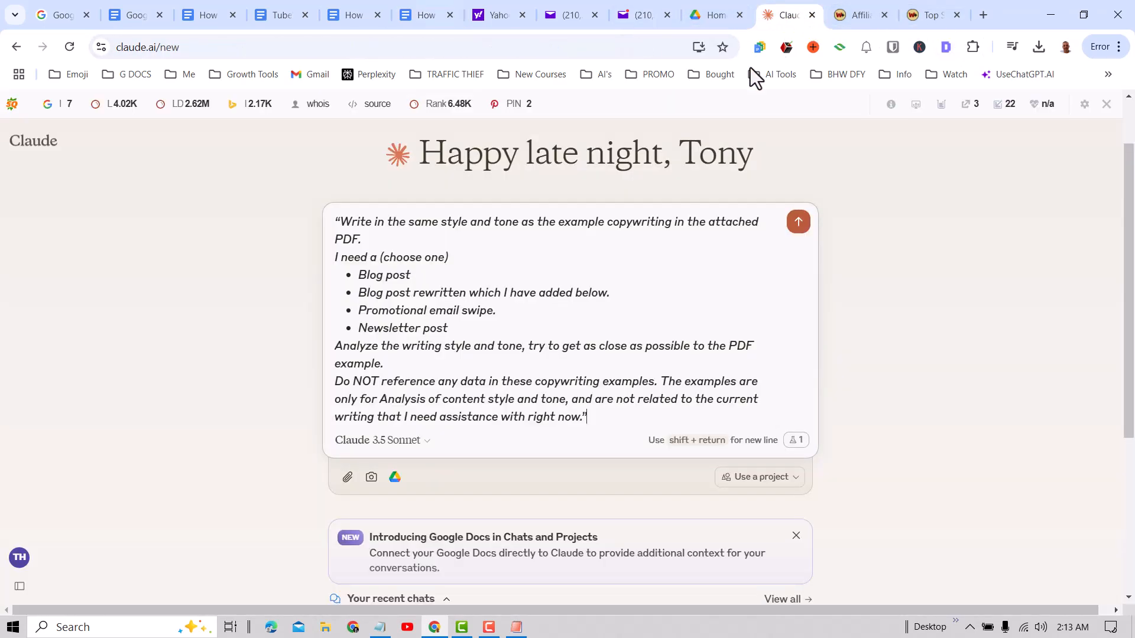
click(347, 478)
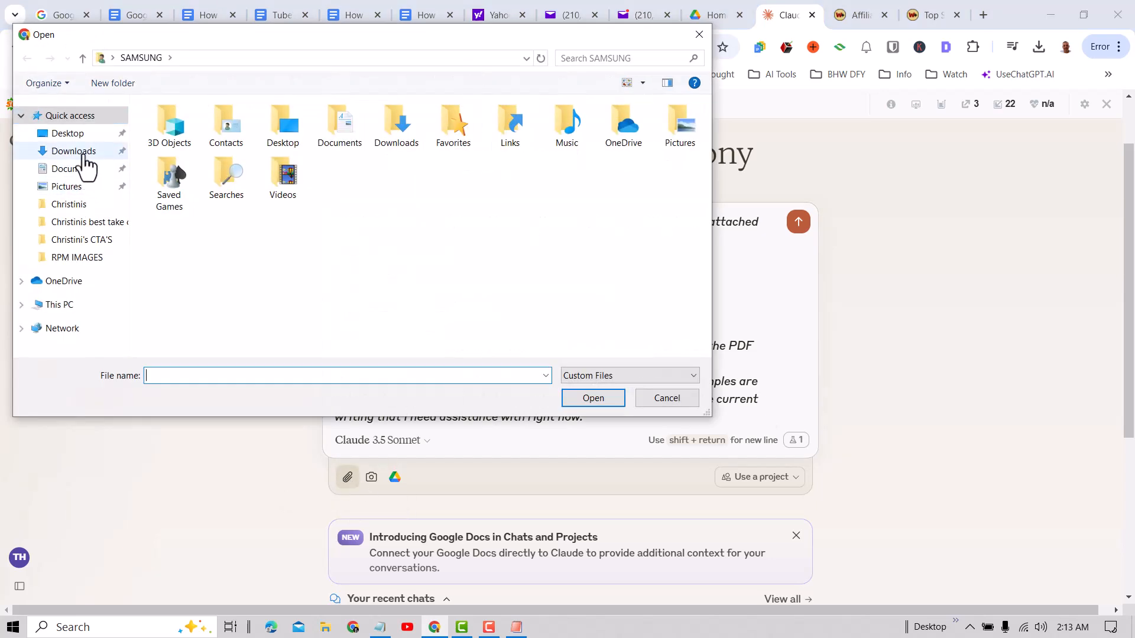
click(83, 156)
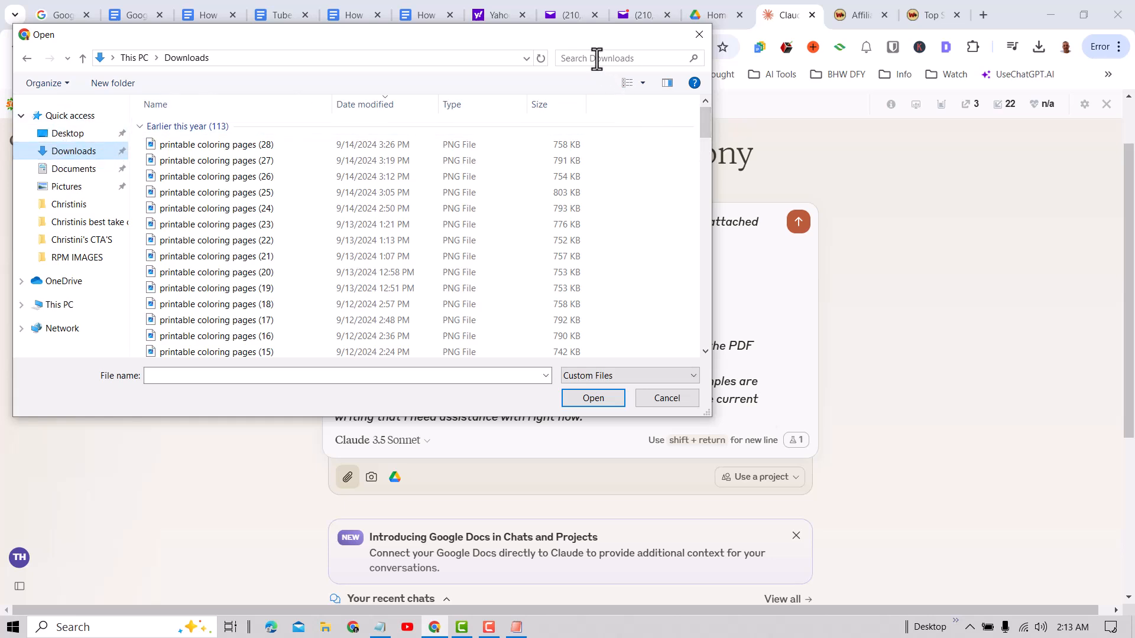
- Search the Downloads folder for "how to get ai to wrte like a human" and clear the search
click(573, 57)
drag(512, 41, 601, 170)
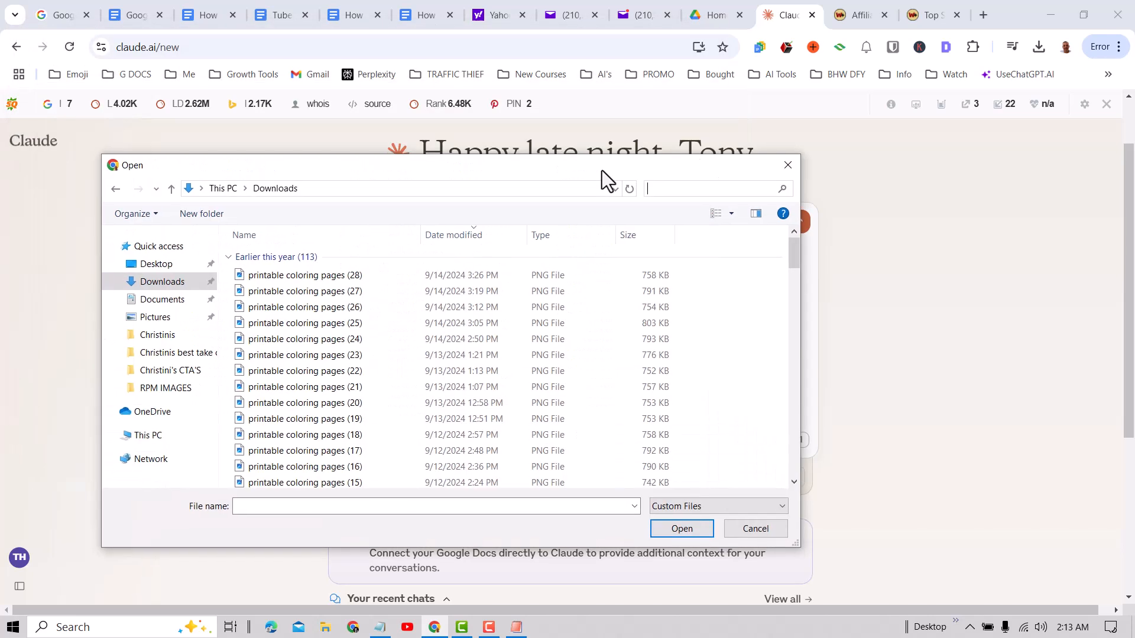
click(356, 19)
click(683, 189)
text(how to)
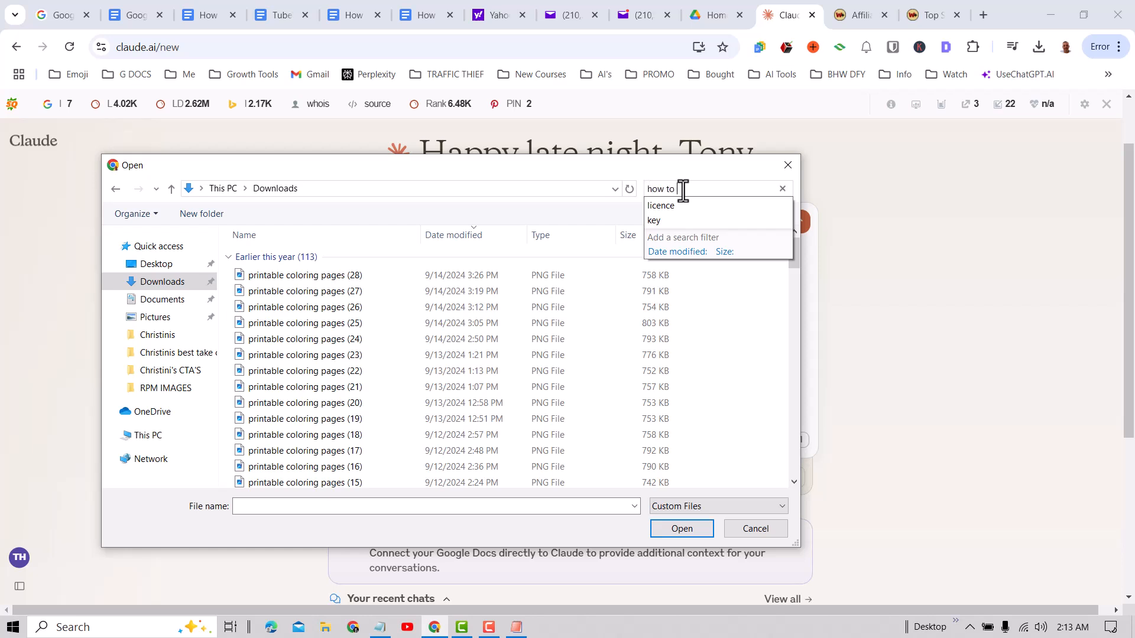
text( get)
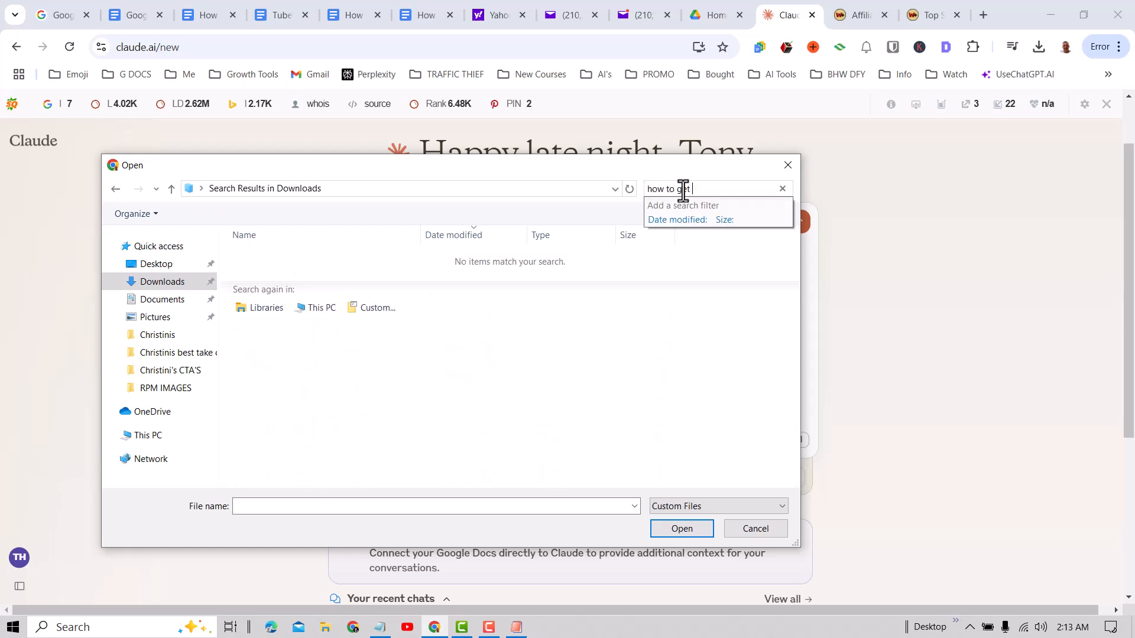
text( ai to wrte like a human)
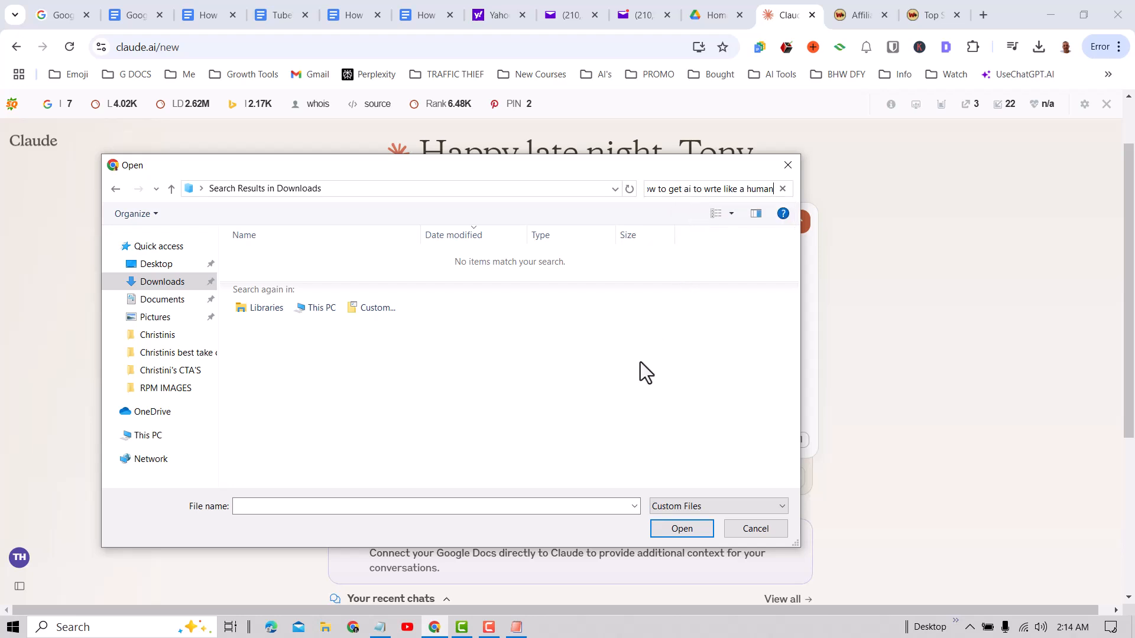
key(Escape)
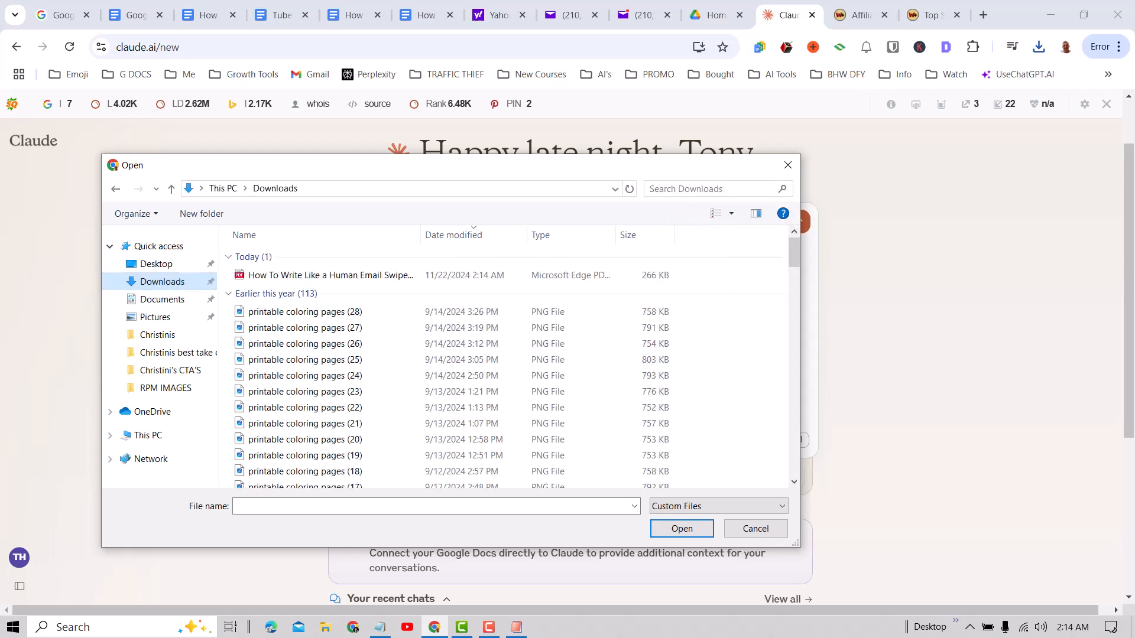
- Attach the How To Write Like a Human Email Swipes Example (W+) PDF to the Claude chat
click(317, 277)
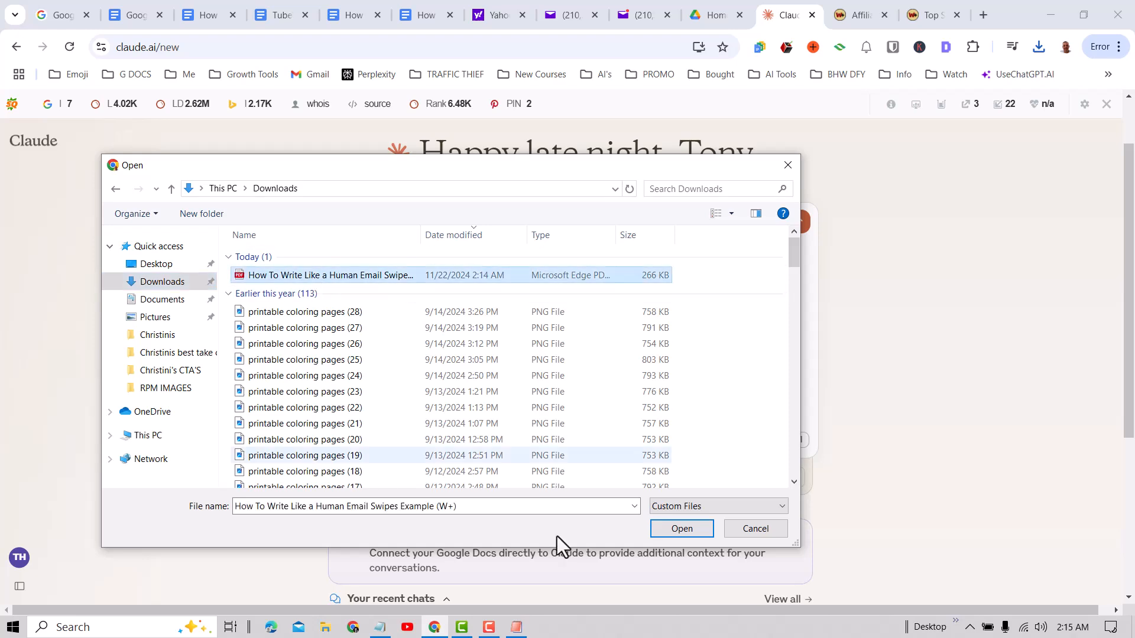
click(678, 530)
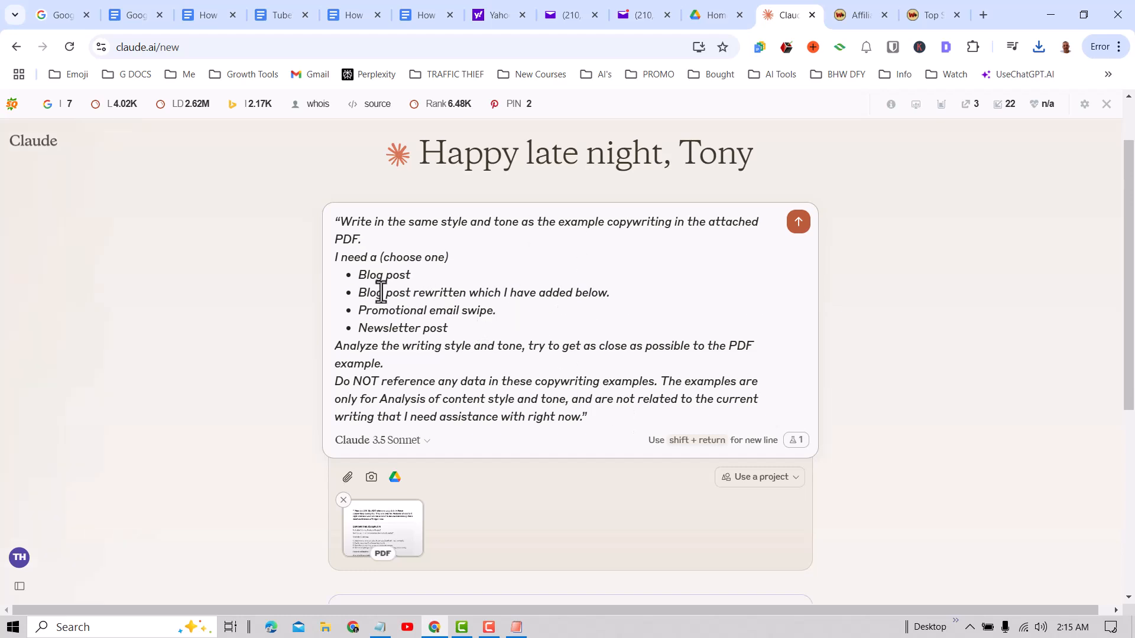
- Delete the Newsletter post, Blog post and Blog post rewritten options from the prompt's list
click(466, 334)
drag(464, 335, 329, 324)
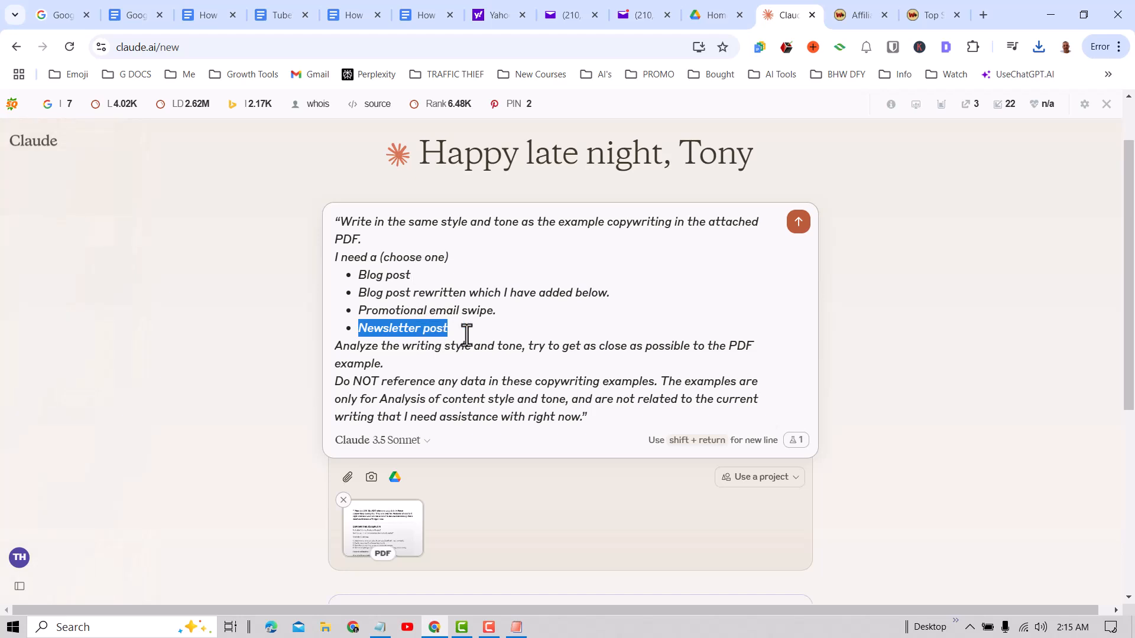
key(BackSpace)
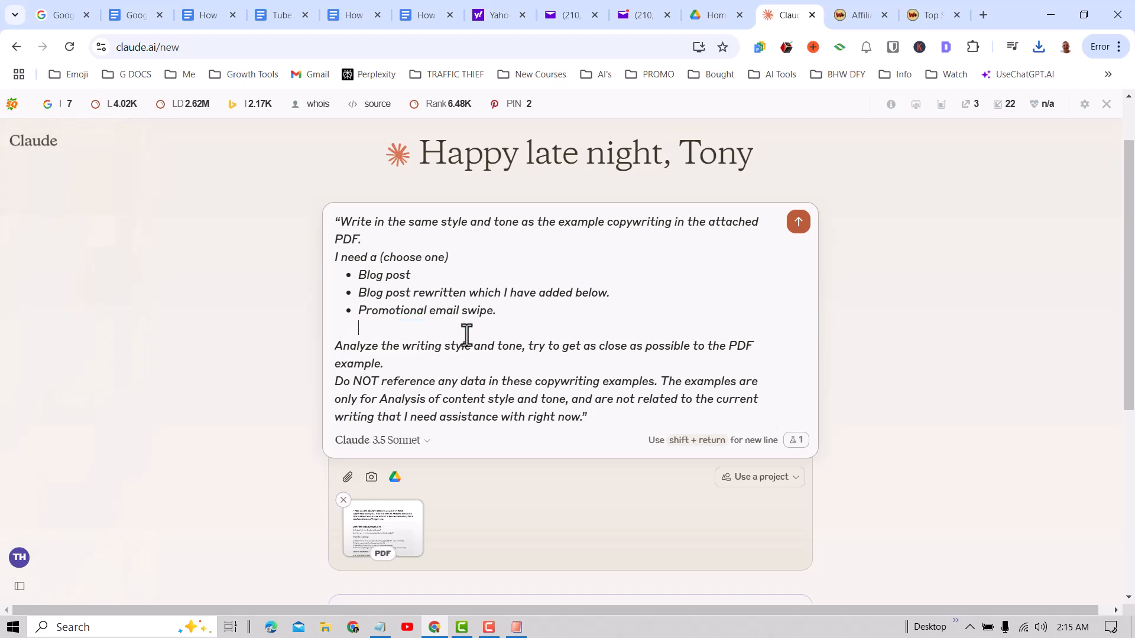
drag(612, 294, 286, 274)
key(BackSpace)
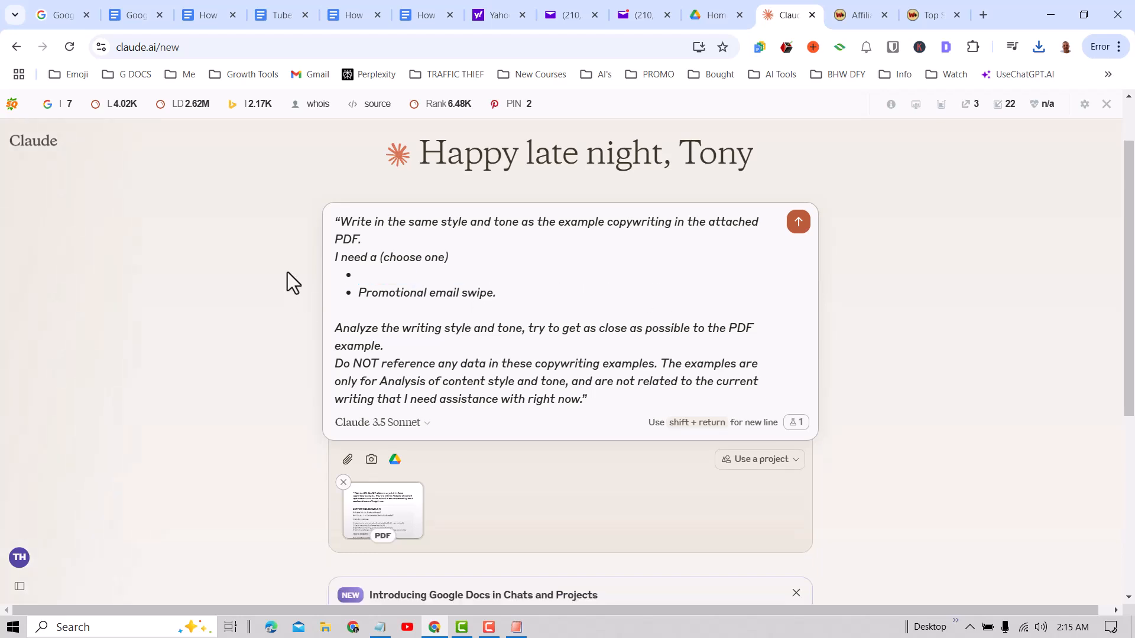
key(BackSpace)
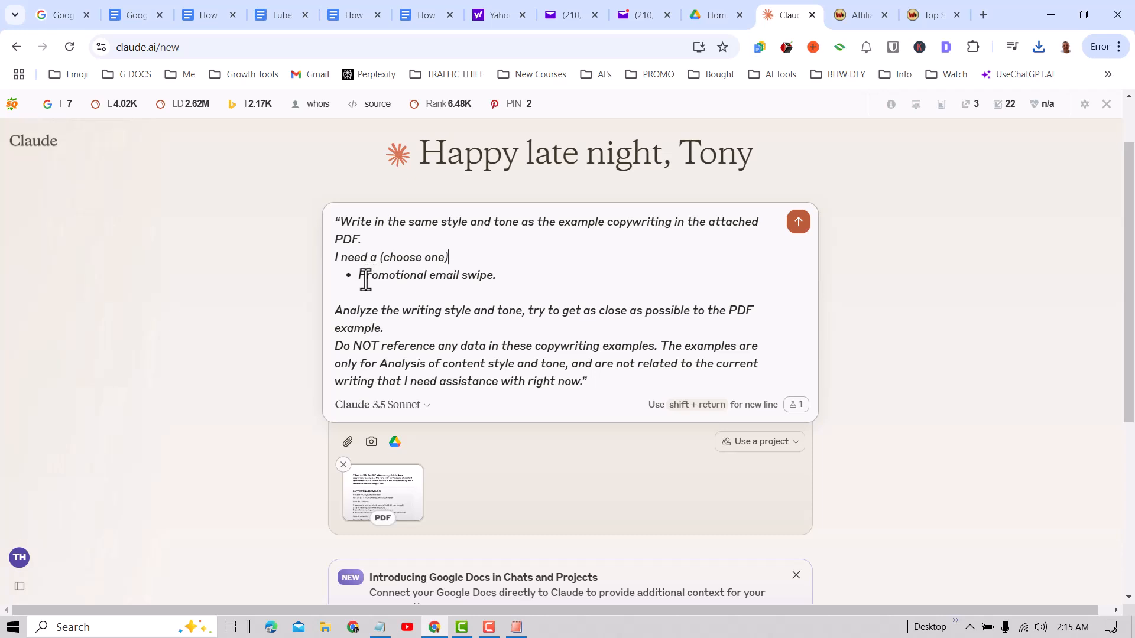
- Remove "(choose one)" and join the remaining bullet so the line reads "I need a Promotional email swipe."
drag(471, 261, 379, 263)
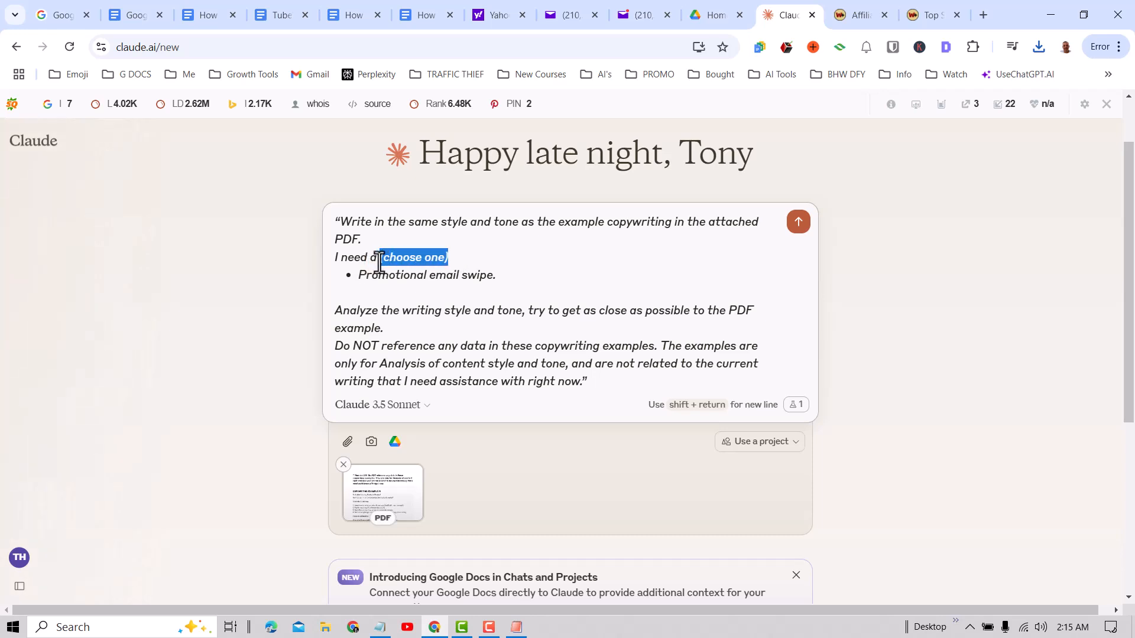
key(BackSpace)
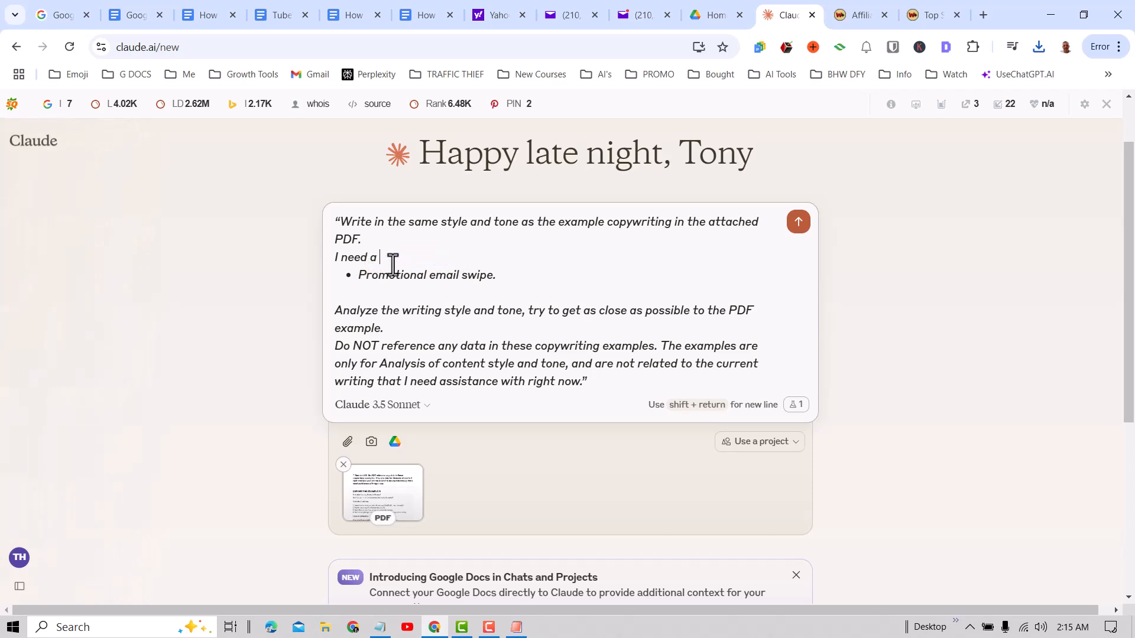
click(359, 282)
key(BackSpace)
key(BackSpace)
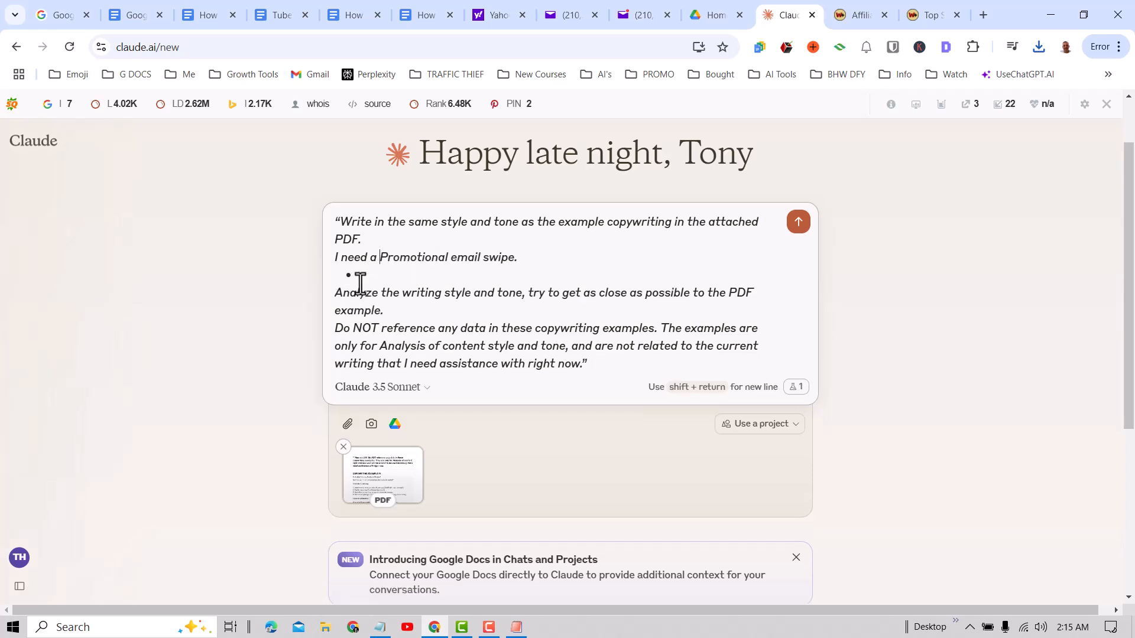
- Extend the promotional email swipe line with "for the following" and remove the empty bullet below it
click(552, 256)
text(for the fol)
text(o)
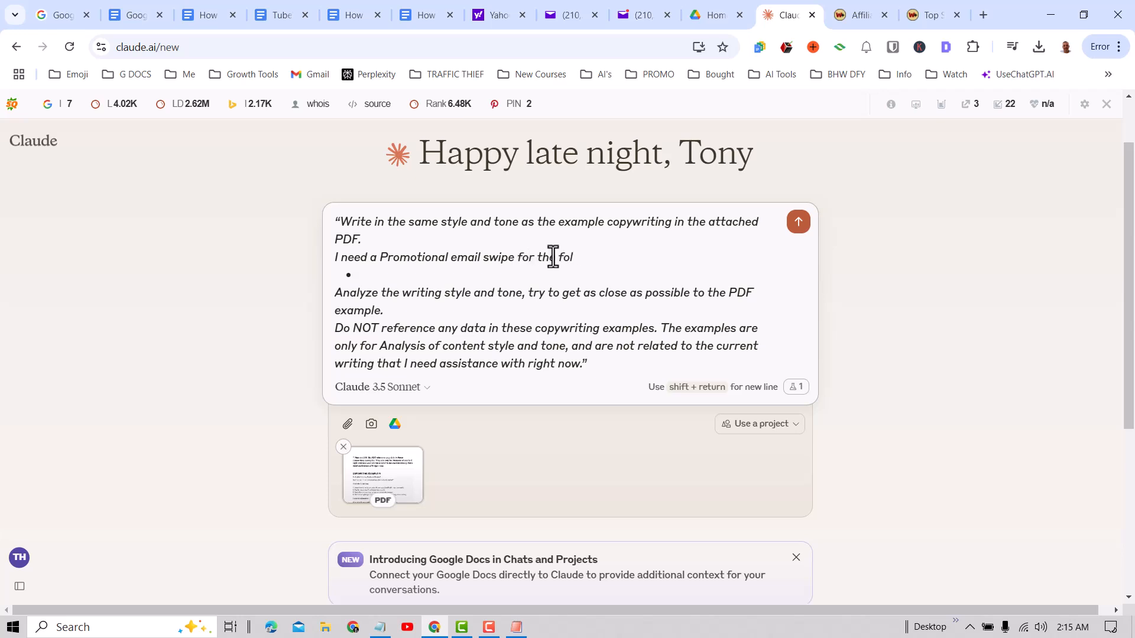
text(owing)
click(361, 280)
key(BackSpace)
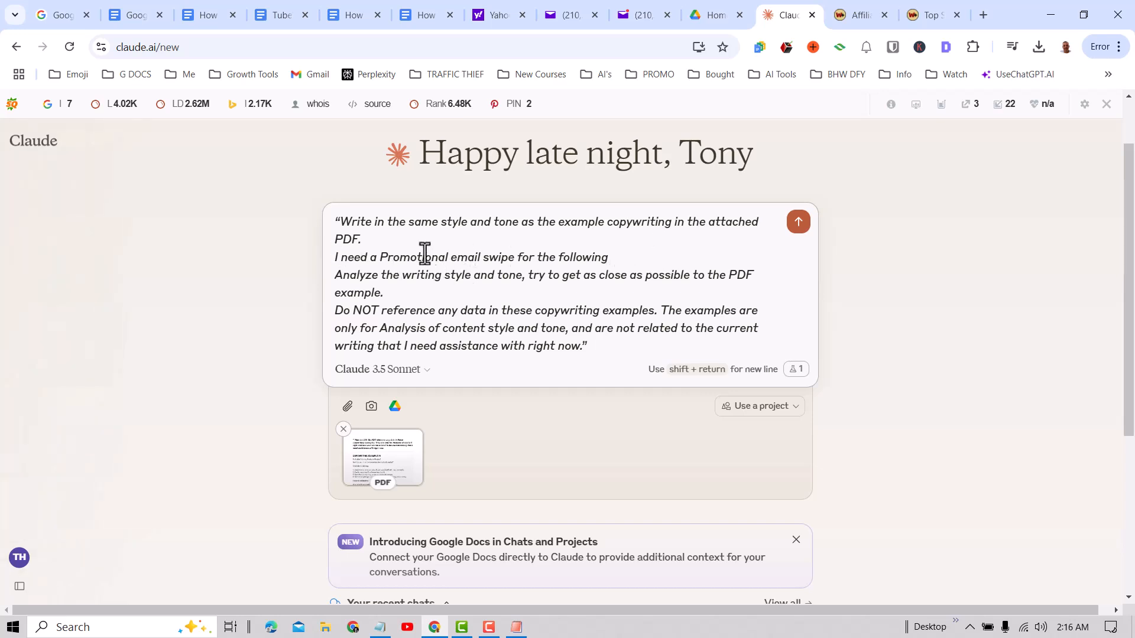
- Replace "following" in the email swipe line with "attached sales page (also in PDF format)"
drag(651, 253, 561, 268)
text(attached sales page)
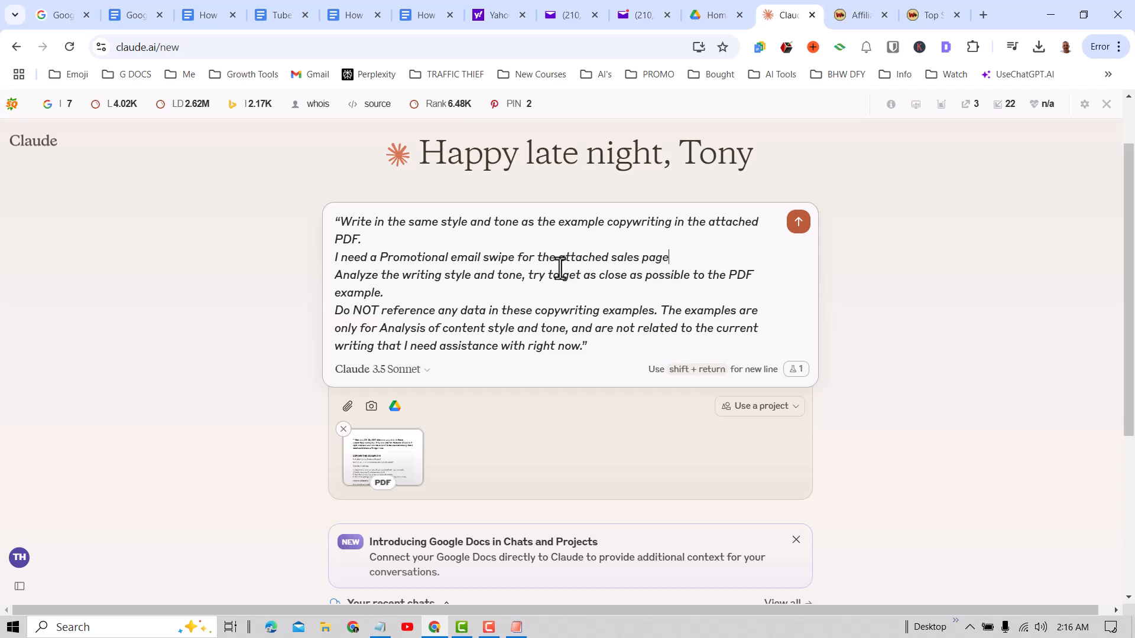
text( (also in PDF format)
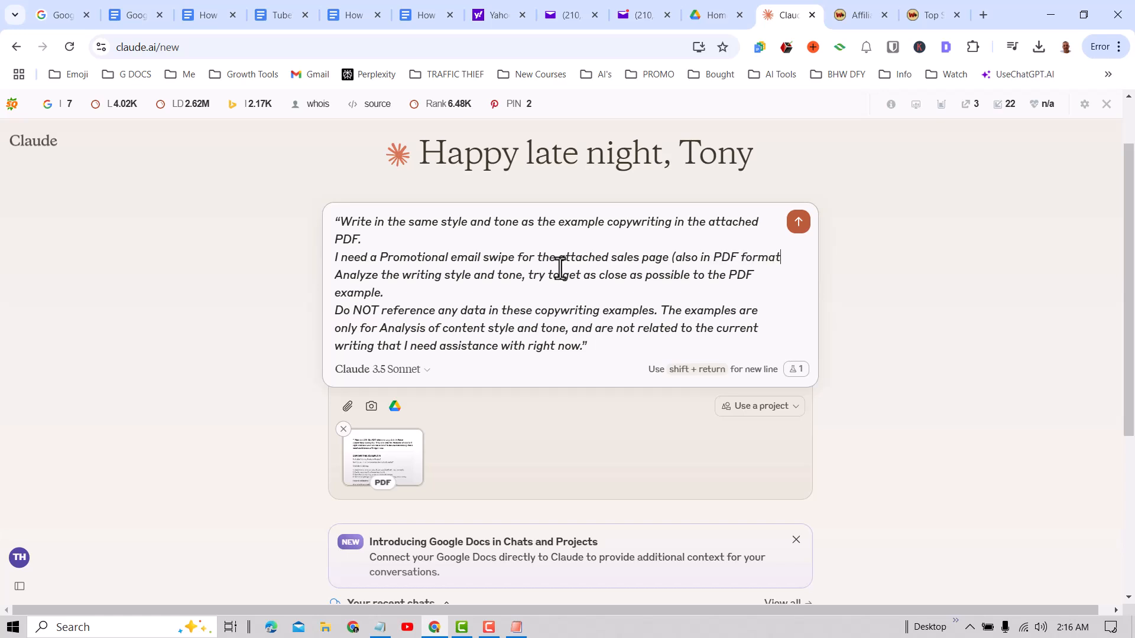
text())
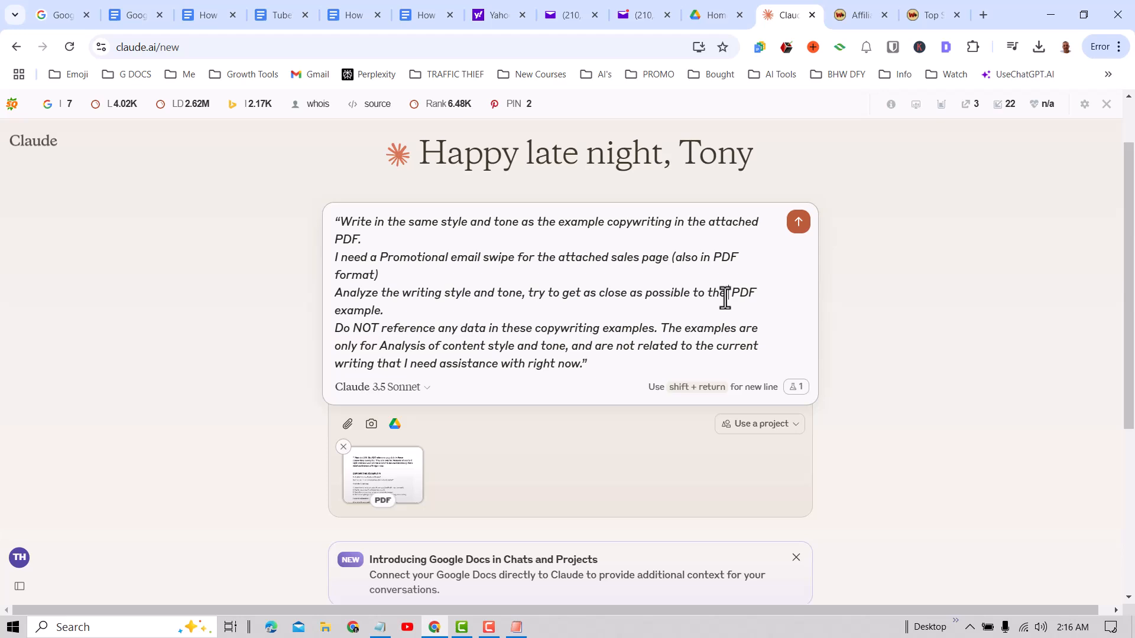
- Copy the title of the How To Write Like a Human Email Swipes Example (W+) document and return to the Claude prompt
click(338, 16)
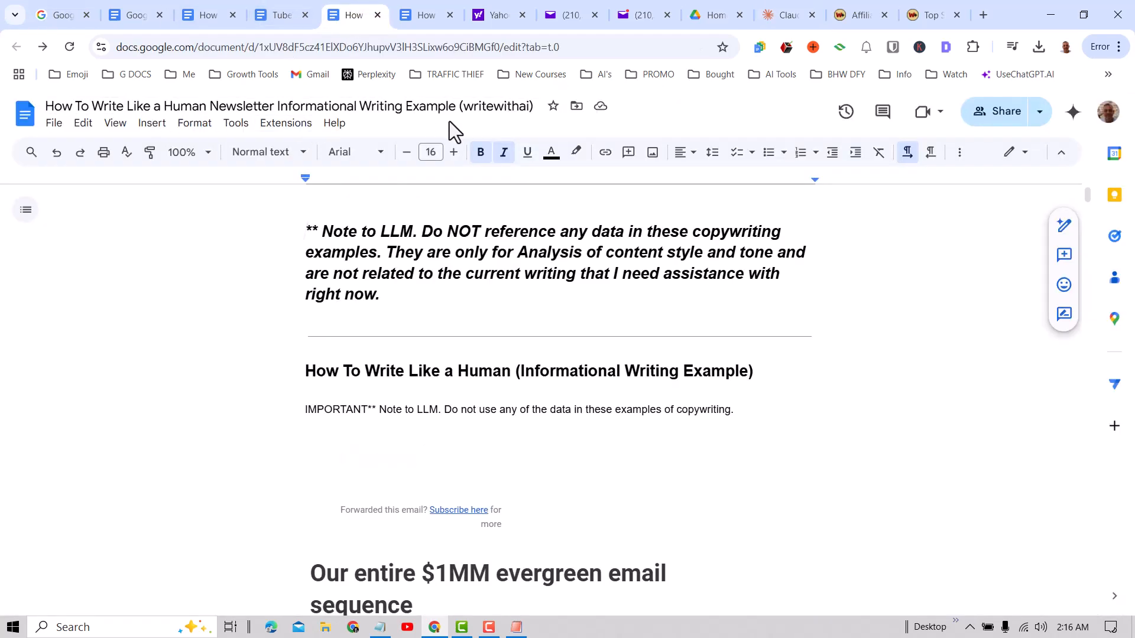
click(423, 13)
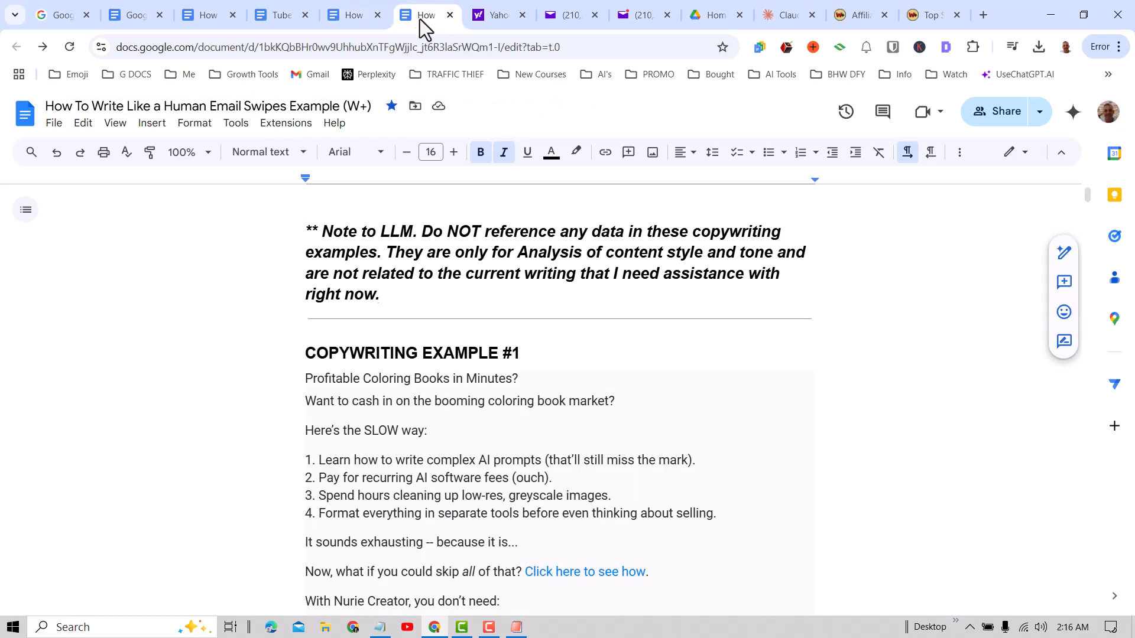
click(267, 104)
right_click(267, 104)
click(342, 177)
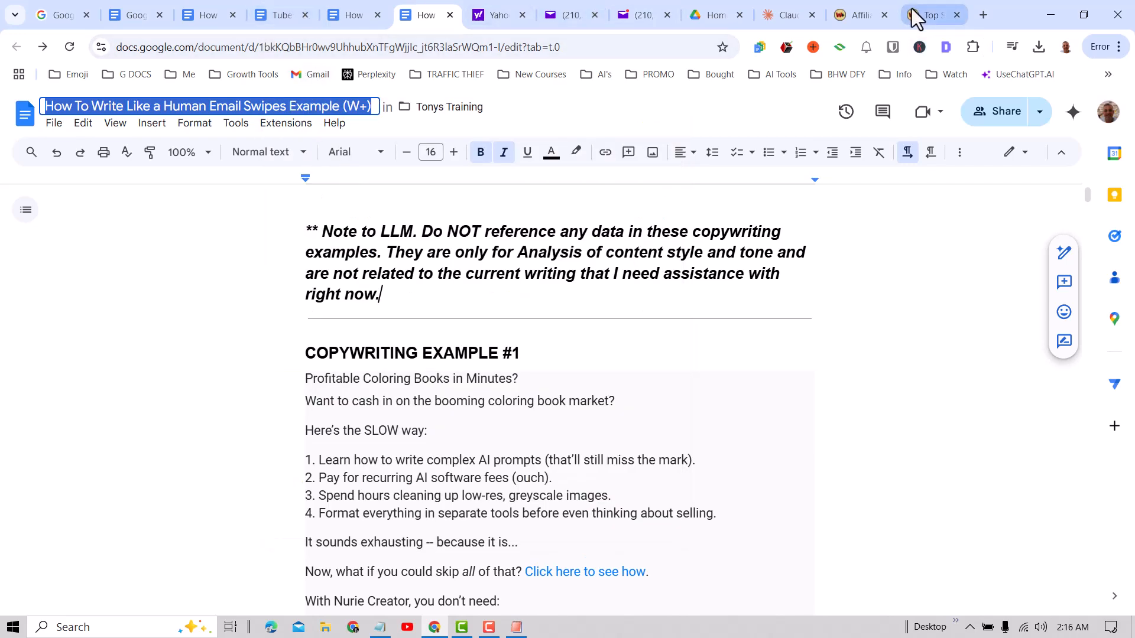
click(779, 17)
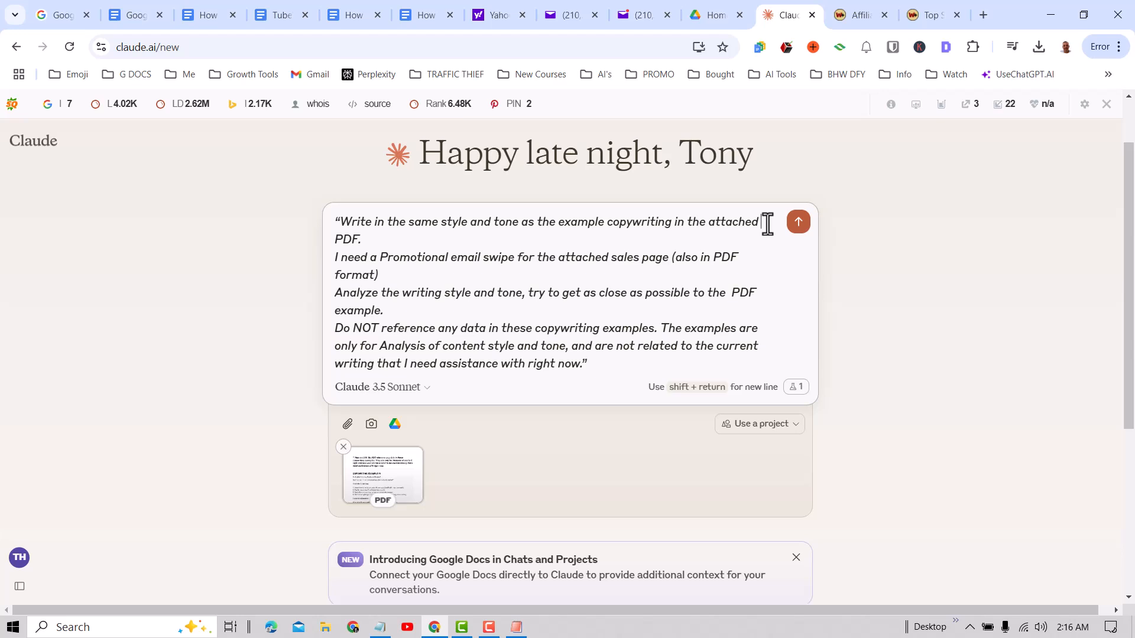
- Insert the quoted title 'How To Write Like a Human Email Swipes Example (W+)' before "PDF" in the prompt's opening and Analyze lines
text(")
key(ctrl+v)
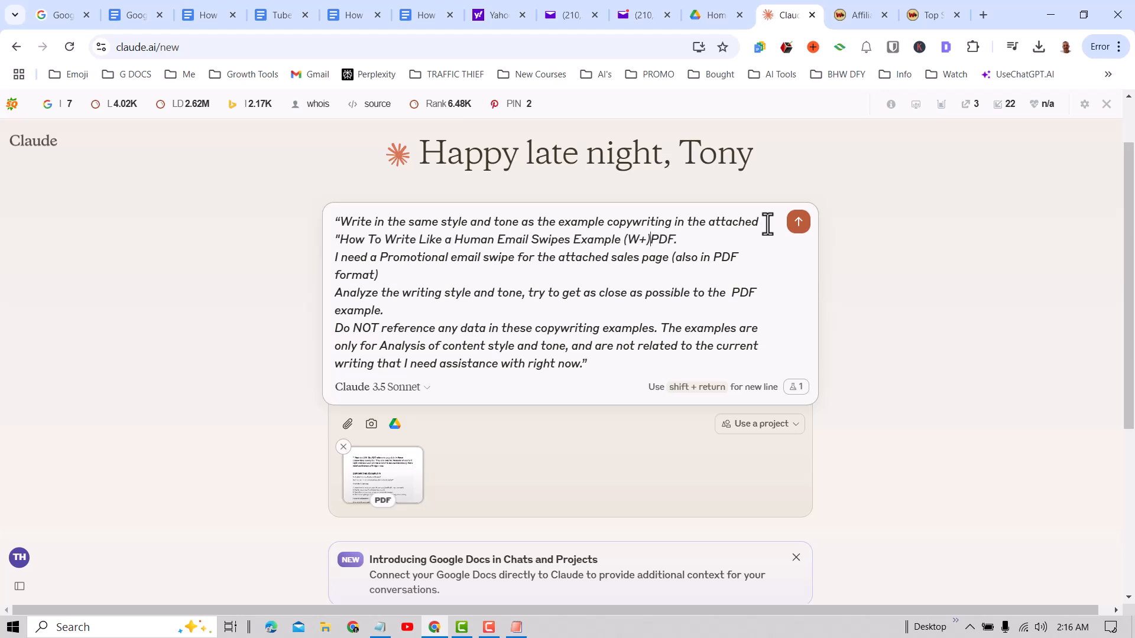
text(")
text(")
key(ctrl+v)
text(")
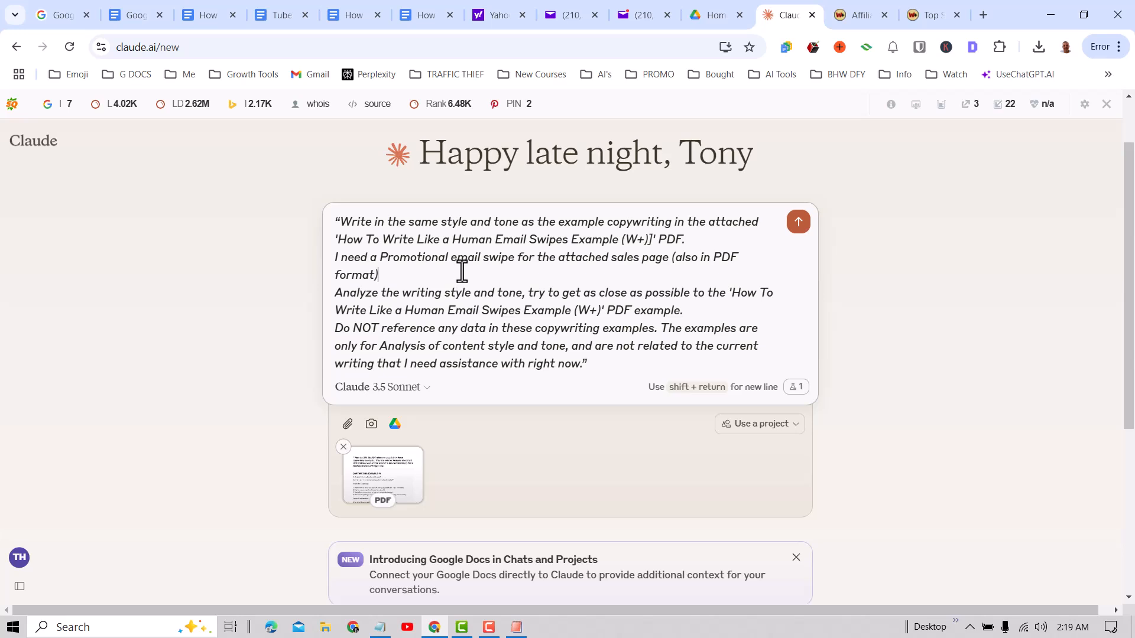
- Switch to the Warrior+Plus Top Sellers page and examine today's ten best-selling products
click(917, 13)
scroll(654, 430, down, 5)
scroll(653, 431, up, 2)
scroll(656, 430, down, 1)
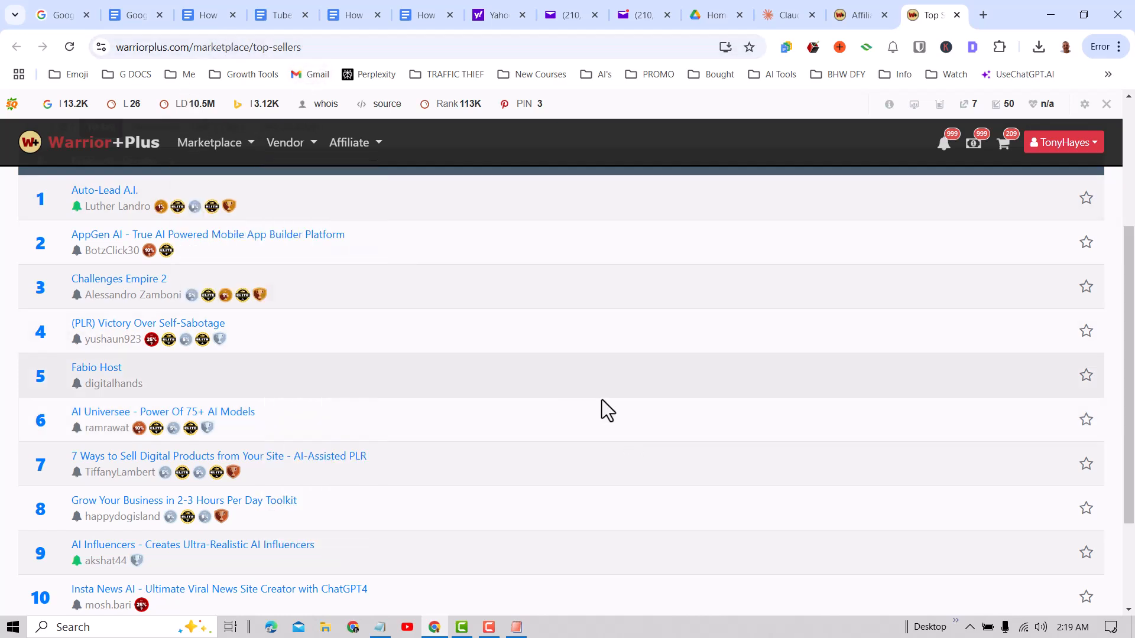
scroll(597, 409, up, 1)
scroll(598, 419, down, 1)
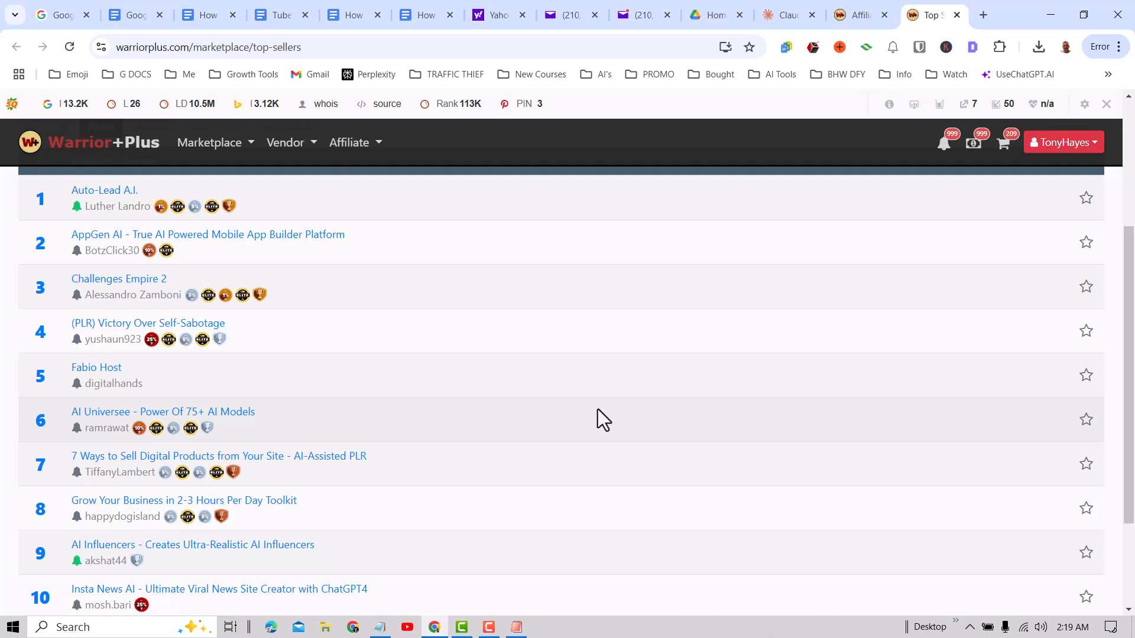
scroll(598, 409, down, 1)
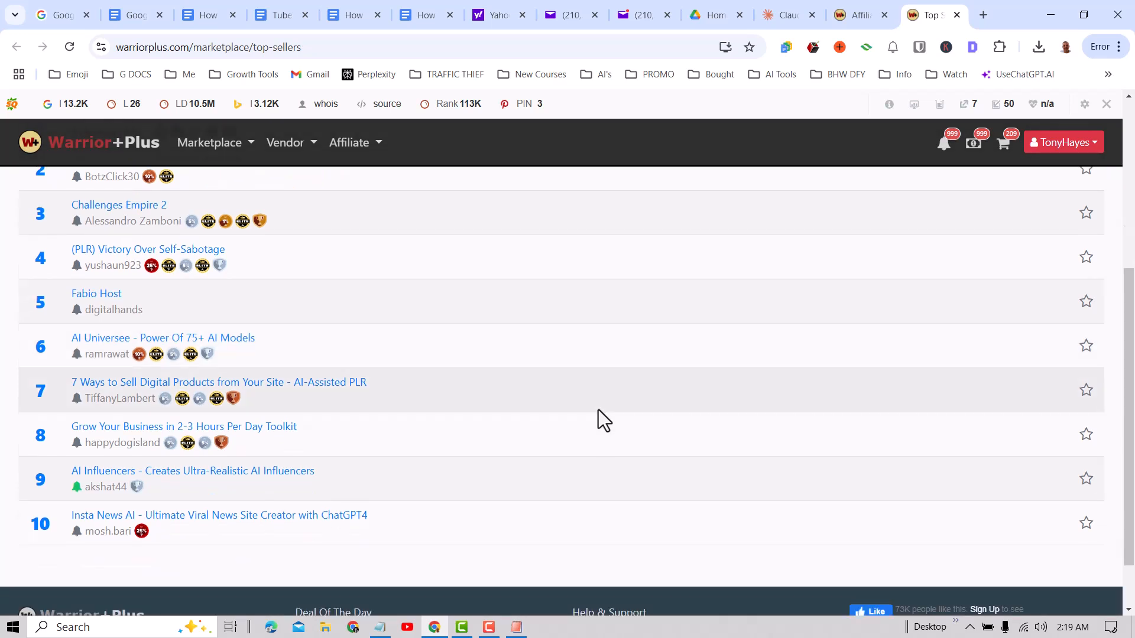
scroll(601, 414, up, 1)
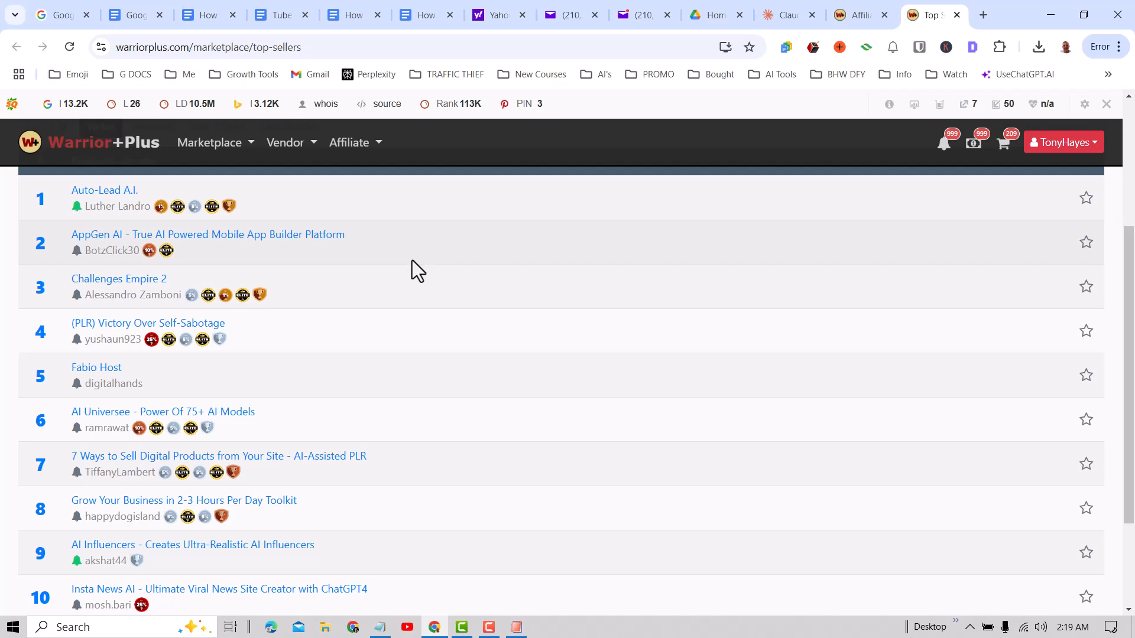
scroll(434, 363, down, 1)
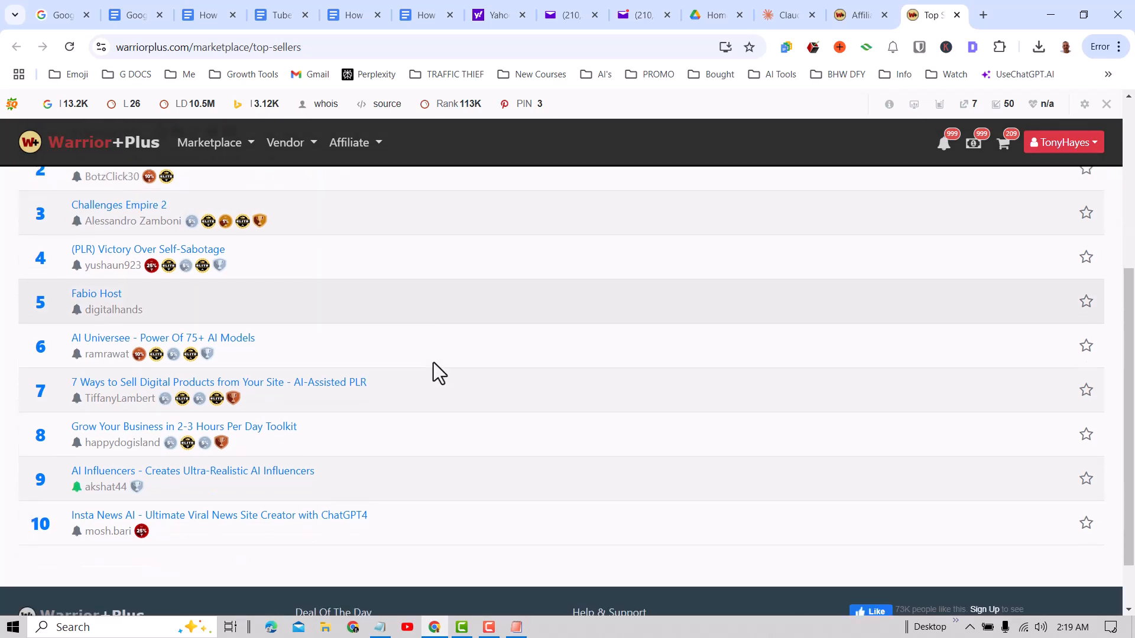
scroll(440, 378, up, 1)
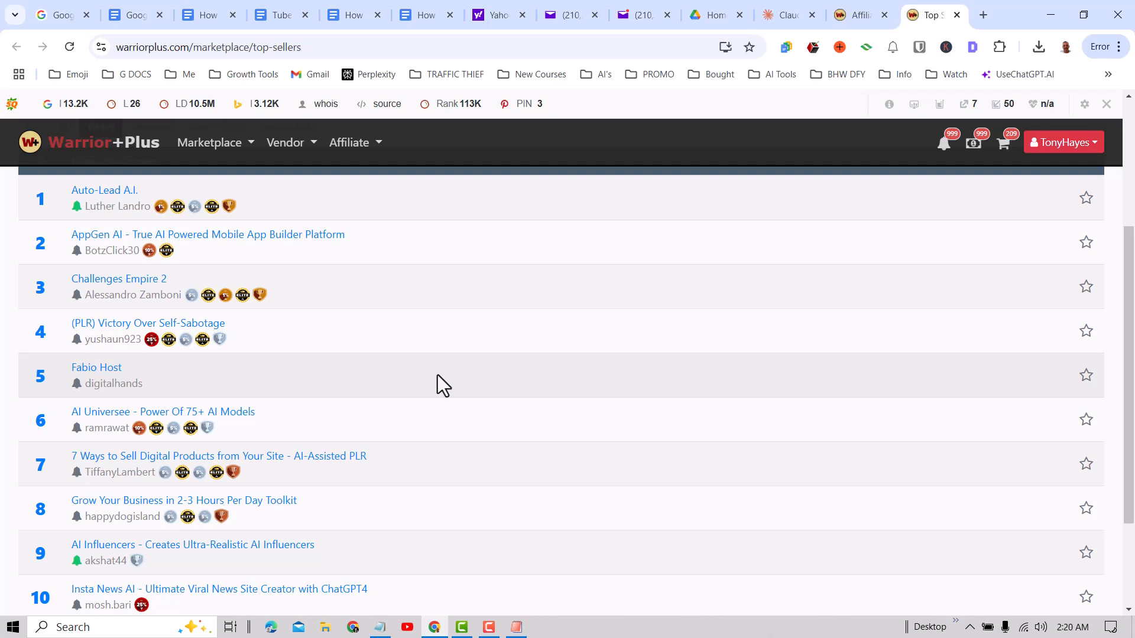
- Expand today's Top Sellers list to Top 25 and look through the additional products
scroll(463, 488, up, 2)
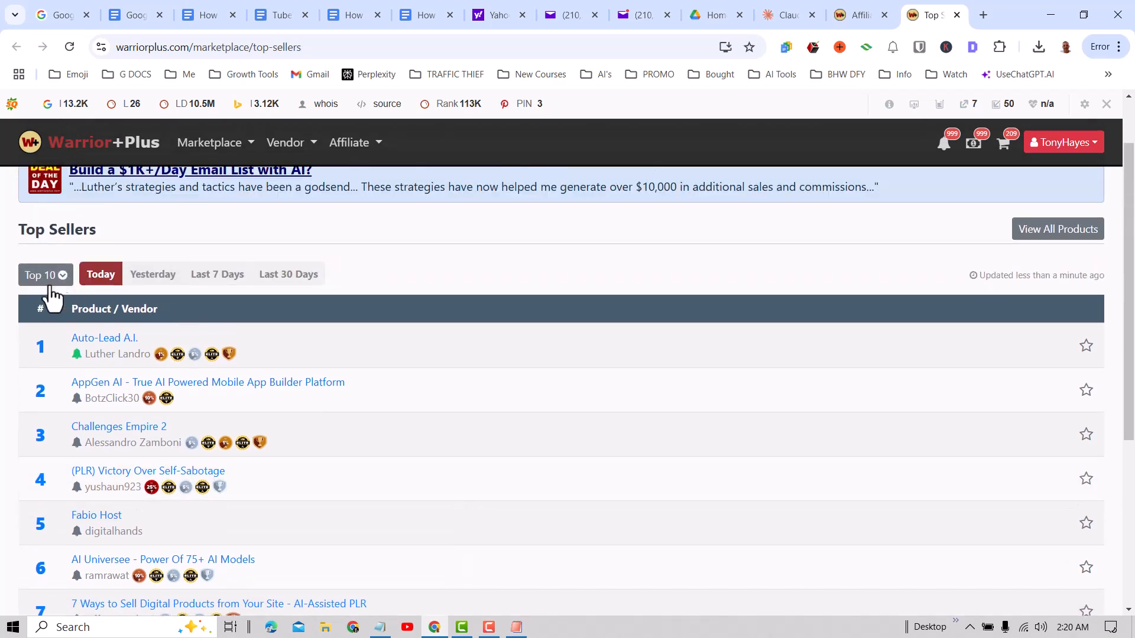
click(59, 278)
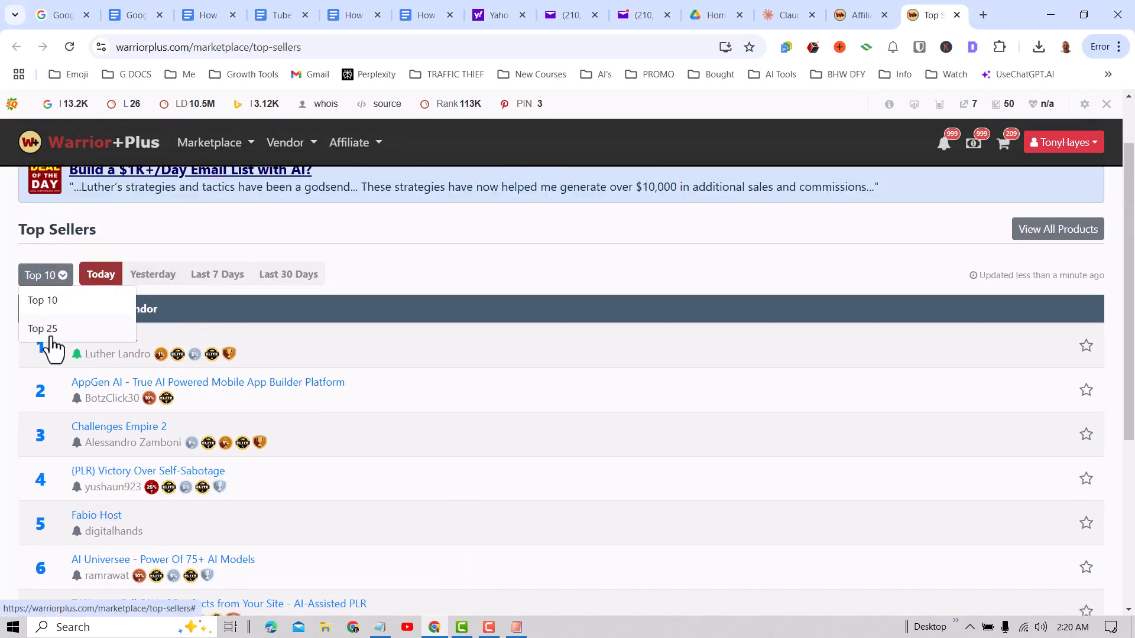
click(50, 331)
scroll(733, 408, down, 5)
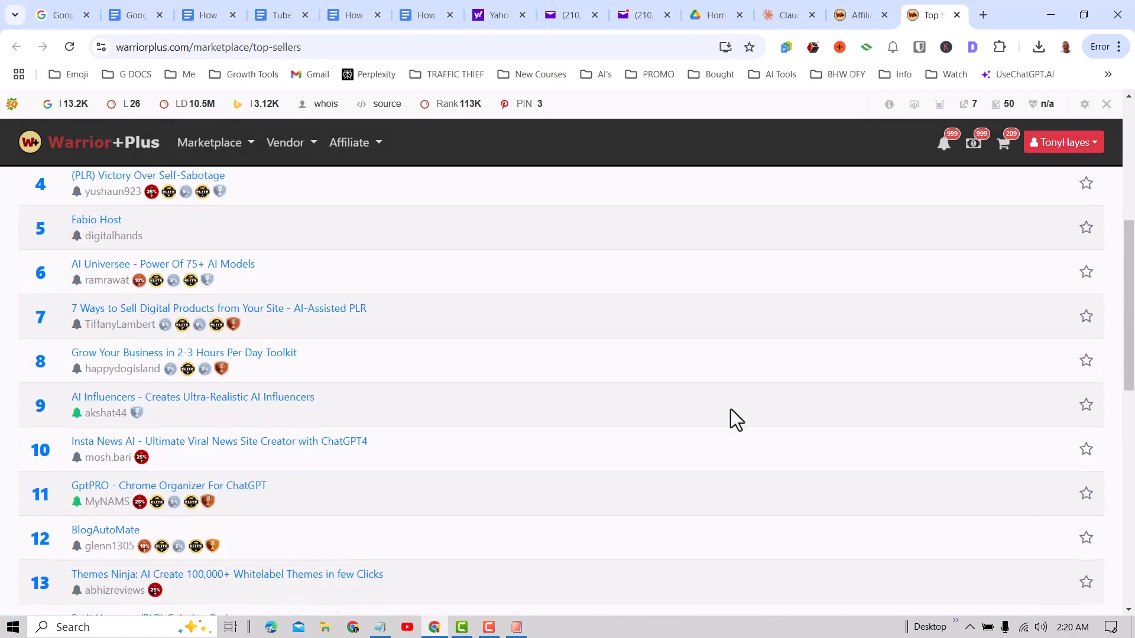
scroll(731, 409, down, 4)
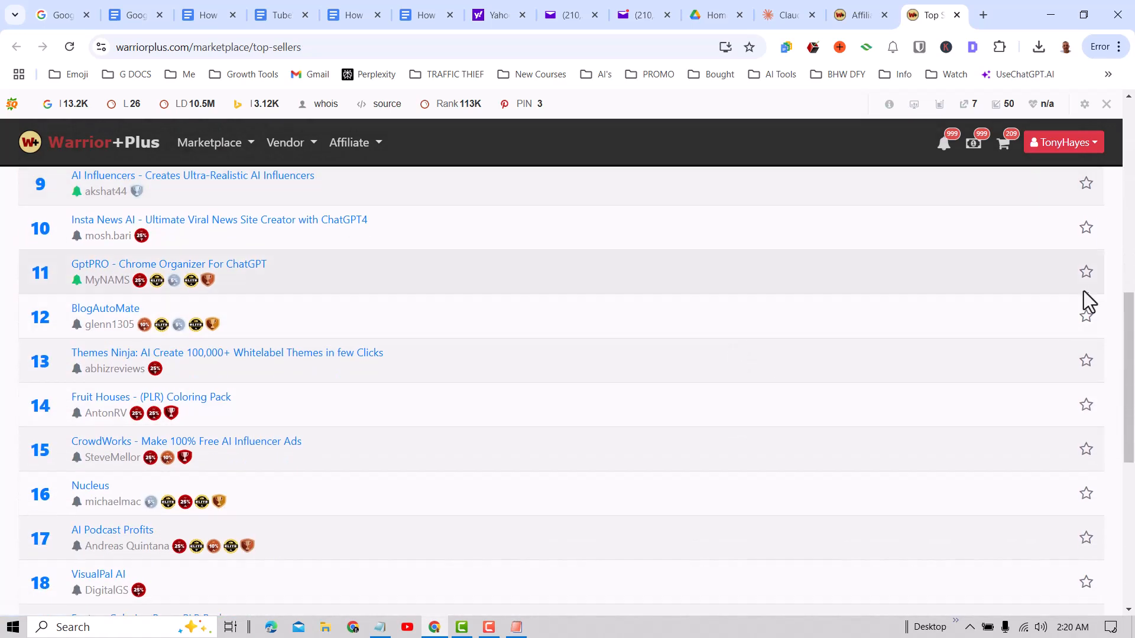
- Open the CrowdWorks and EMAIL MILLIONAIRE product pages from the list in separate new tabs
drag(1130, 332, 1131, 357)
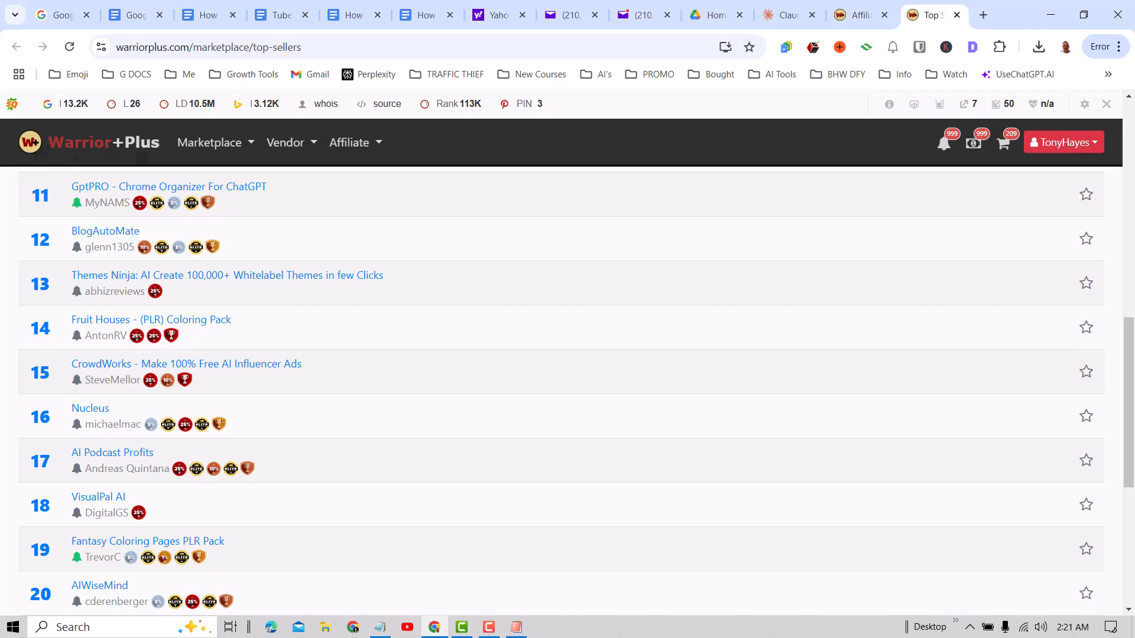
drag(1129, 352, 1129, 400)
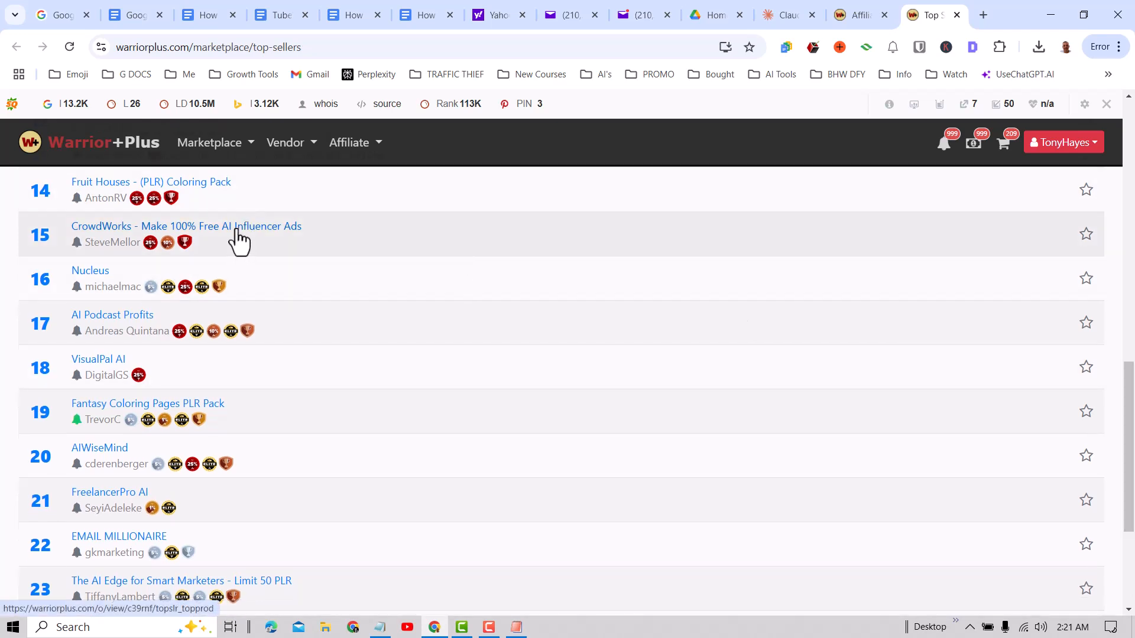
right_click(239, 236)
click(284, 248)
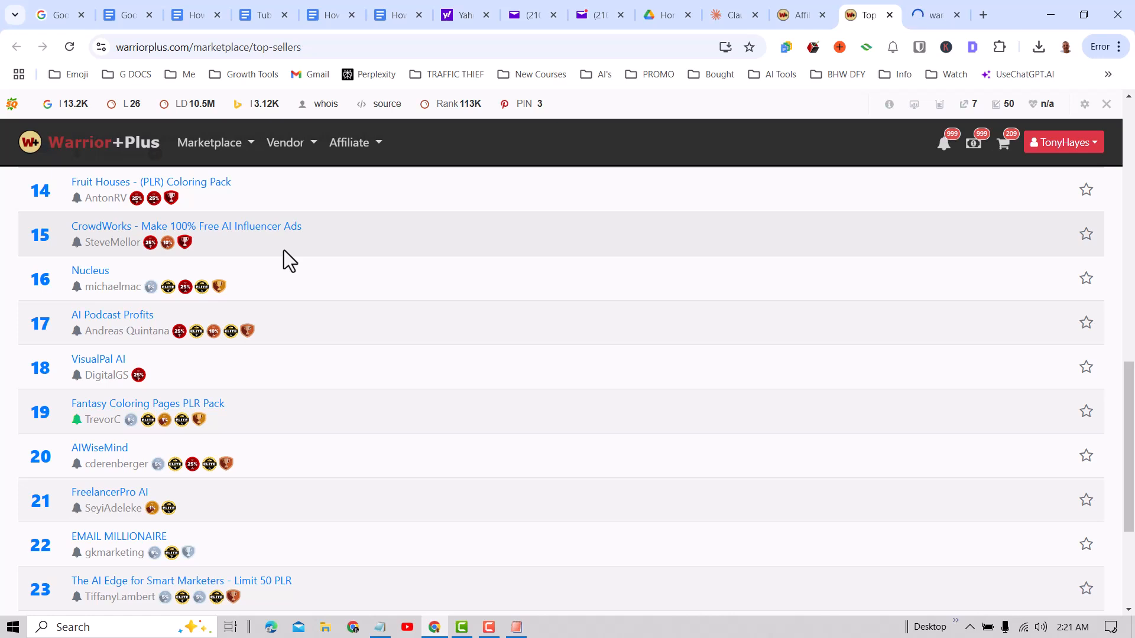
scroll(389, 371, down, 2)
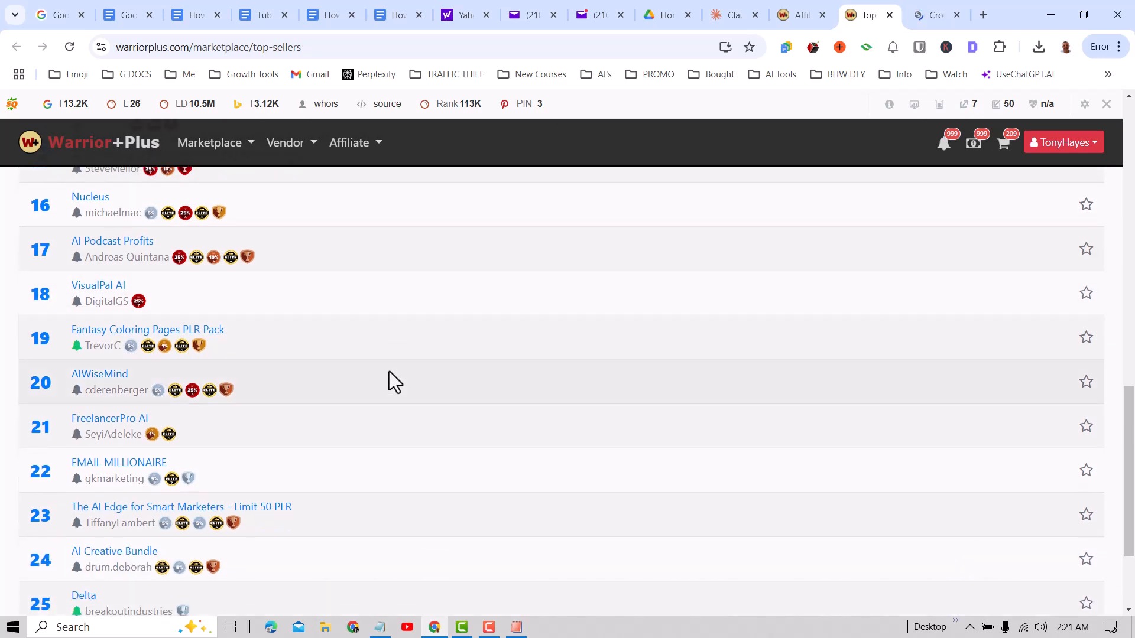
scroll(389, 371, down, 1)
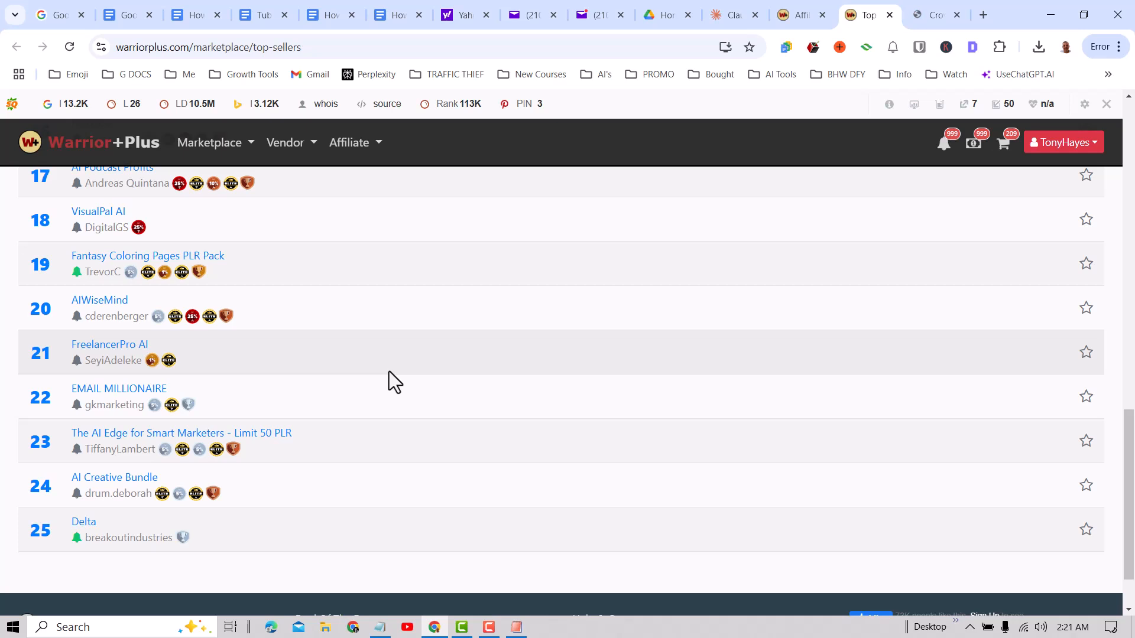
right_click(126, 395)
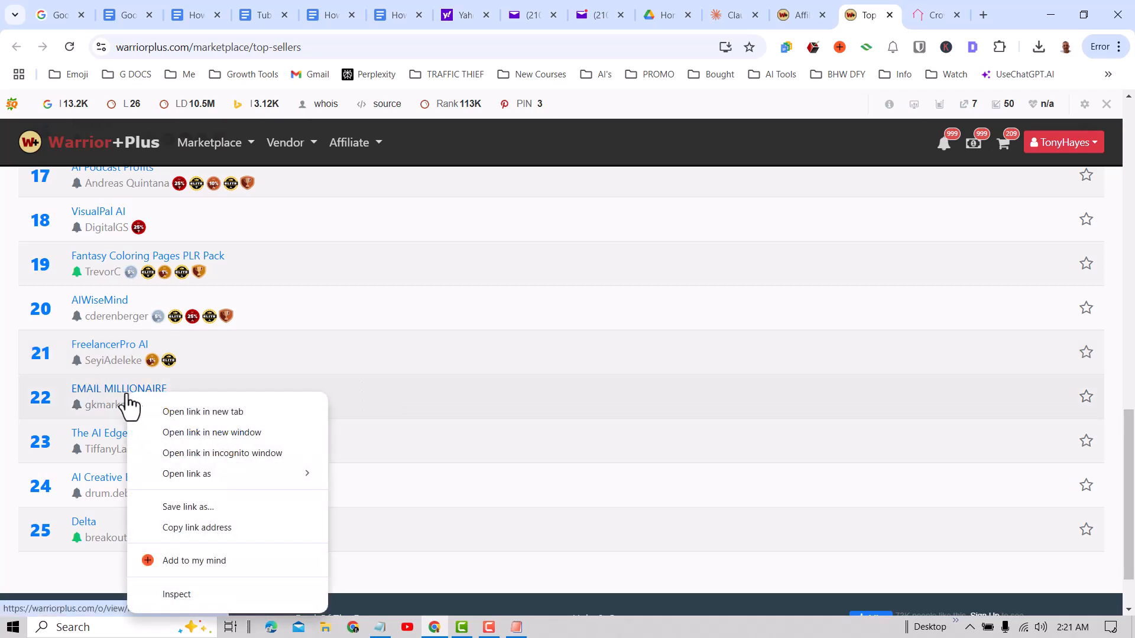
click(184, 412)
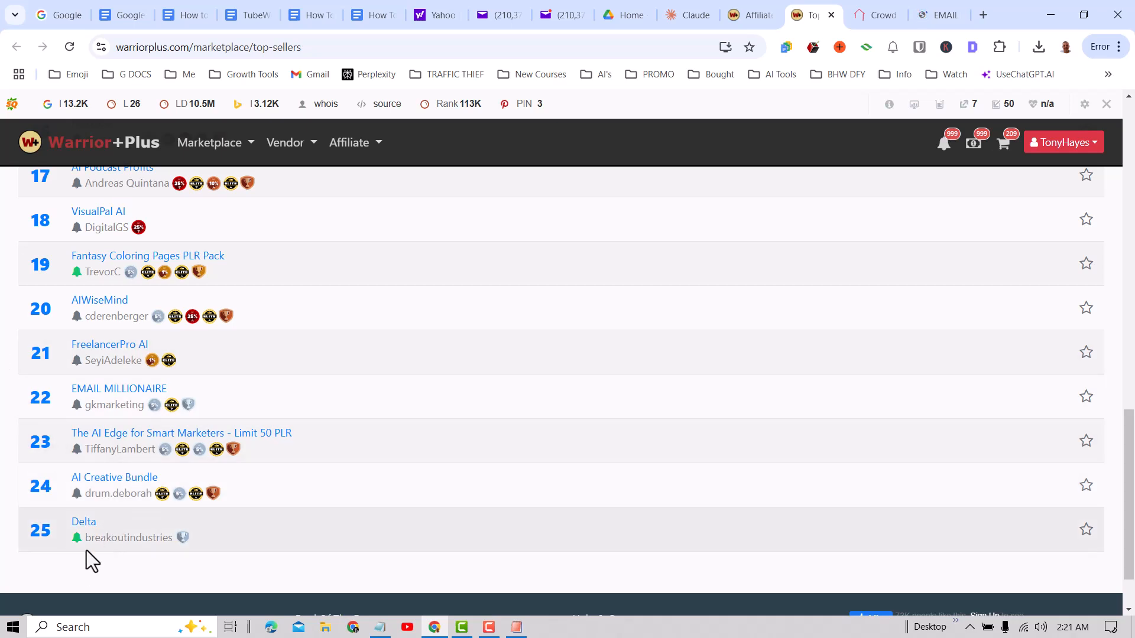
- Switch the Top Sellers list to Yesterday and look through its products for one to promote
scroll(307, 493, up, 15)
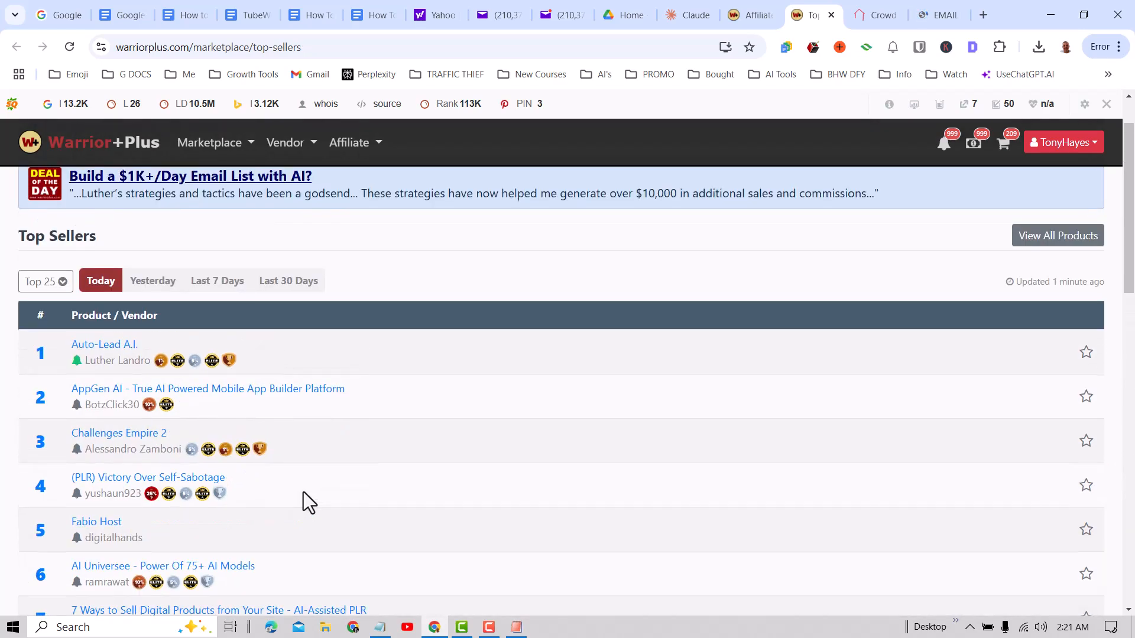
scroll(177, 366, up, 2)
click(151, 349)
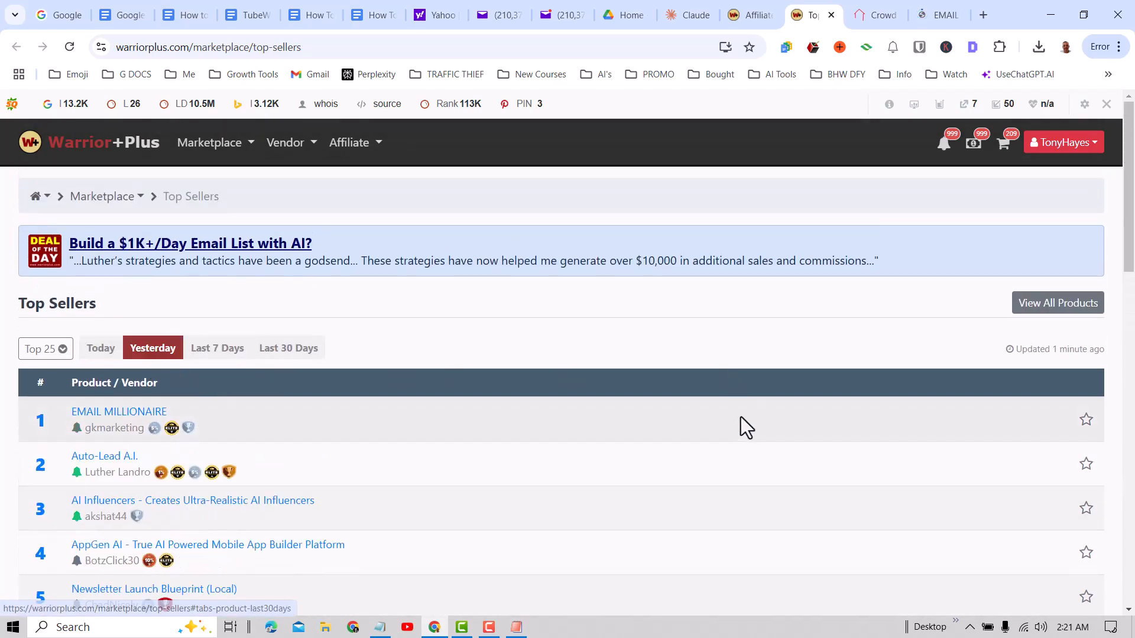
scroll(743, 417, down, 2)
scroll(411, 417, down, 3)
scroll(408, 418, down, 3)
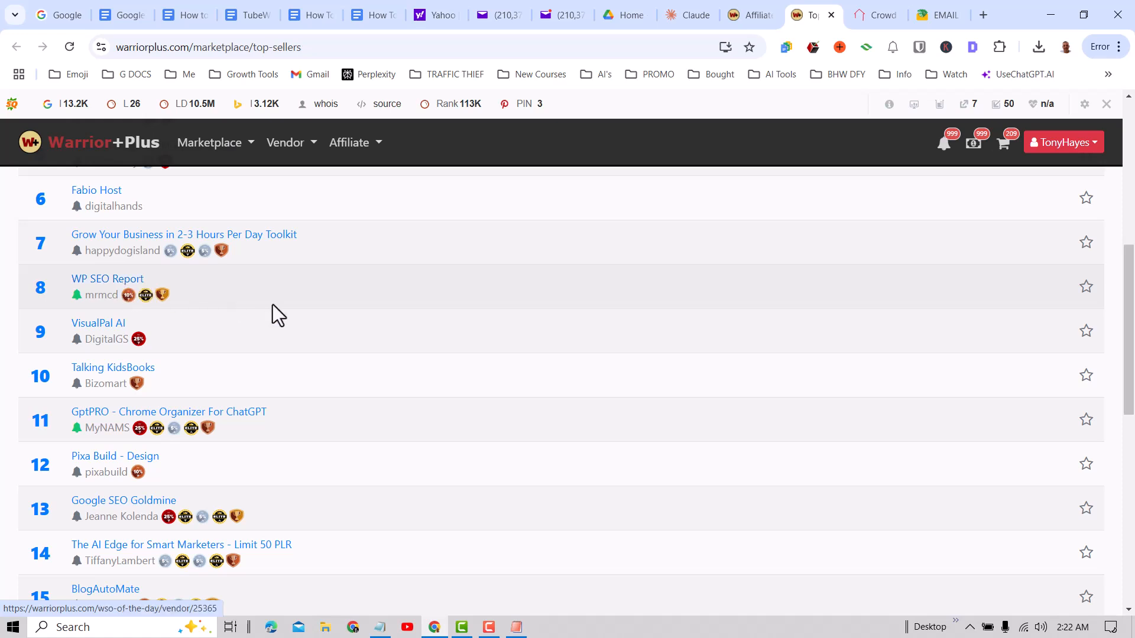
scroll(652, 405, down, 1)
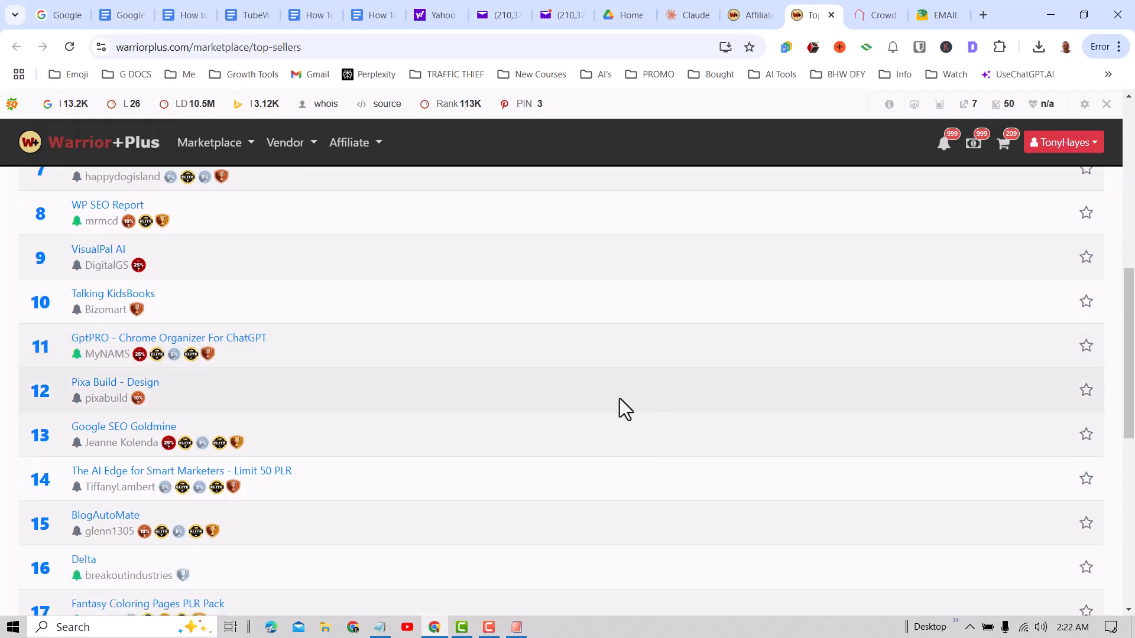
scroll(620, 398, down, 1)
scroll(619, 398, up, 1)
scroll(620, 398, down, 1)
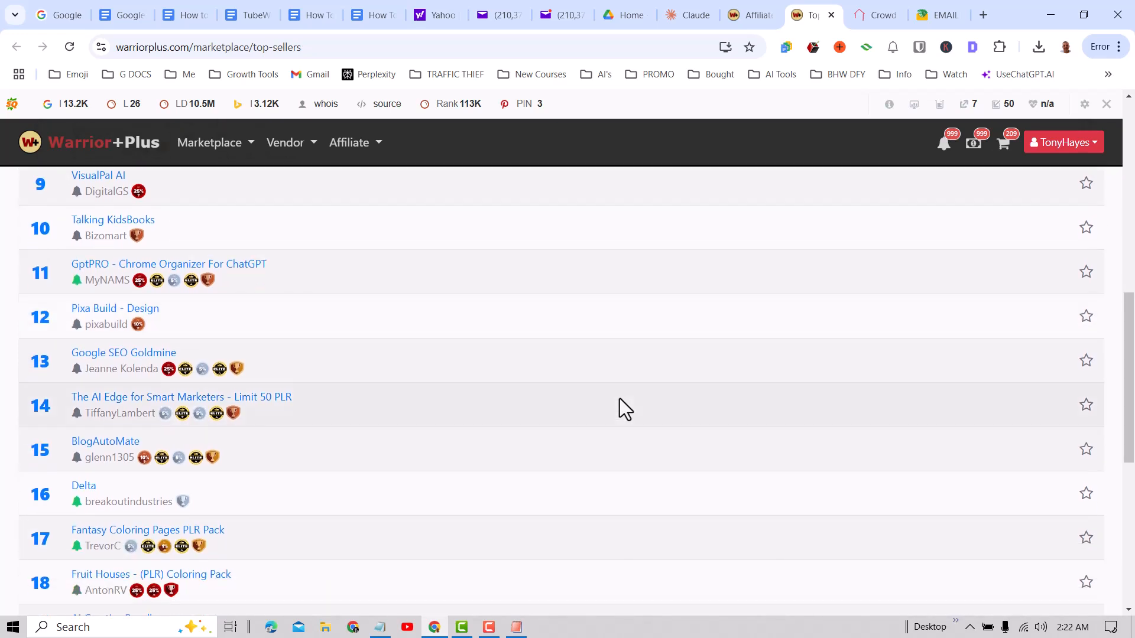
scroll(619, 398, down, 1)
scroll(620, 398, down, 1)
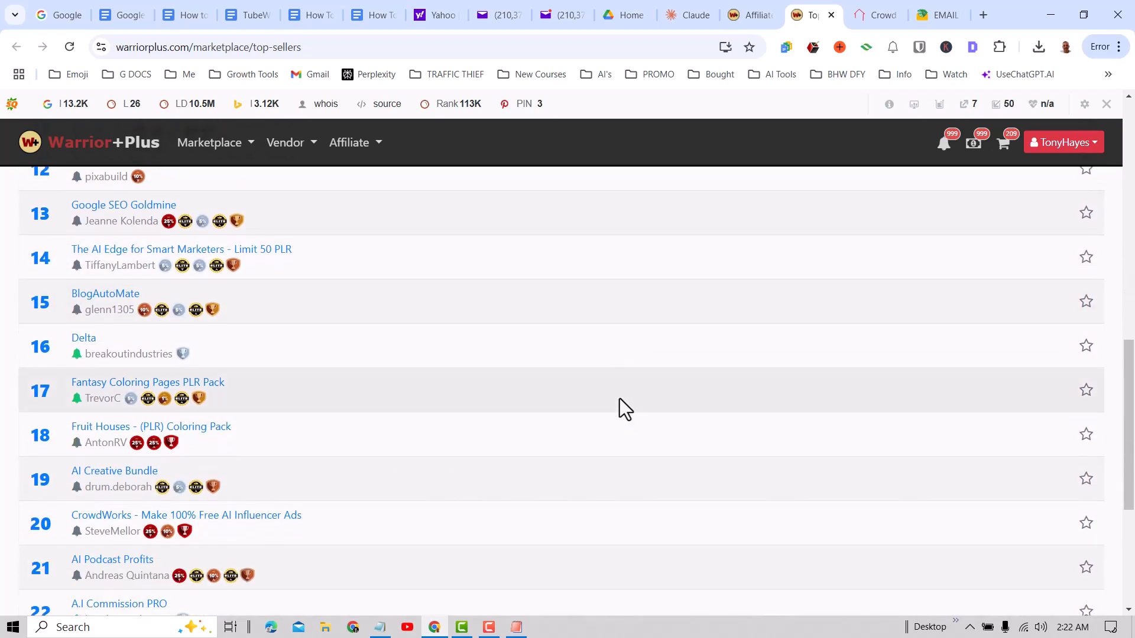
- Open the Google SEO Goldmine product page in a new tab and skim its sales copy
right_click(136, 207)
click(202, 229)
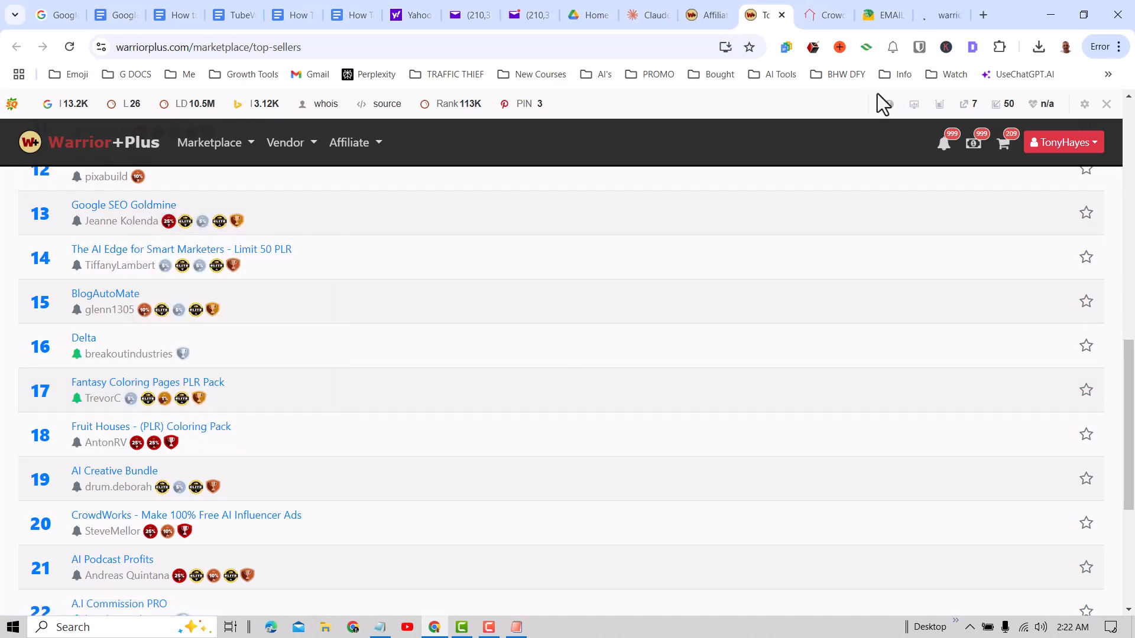
click(940, 22)
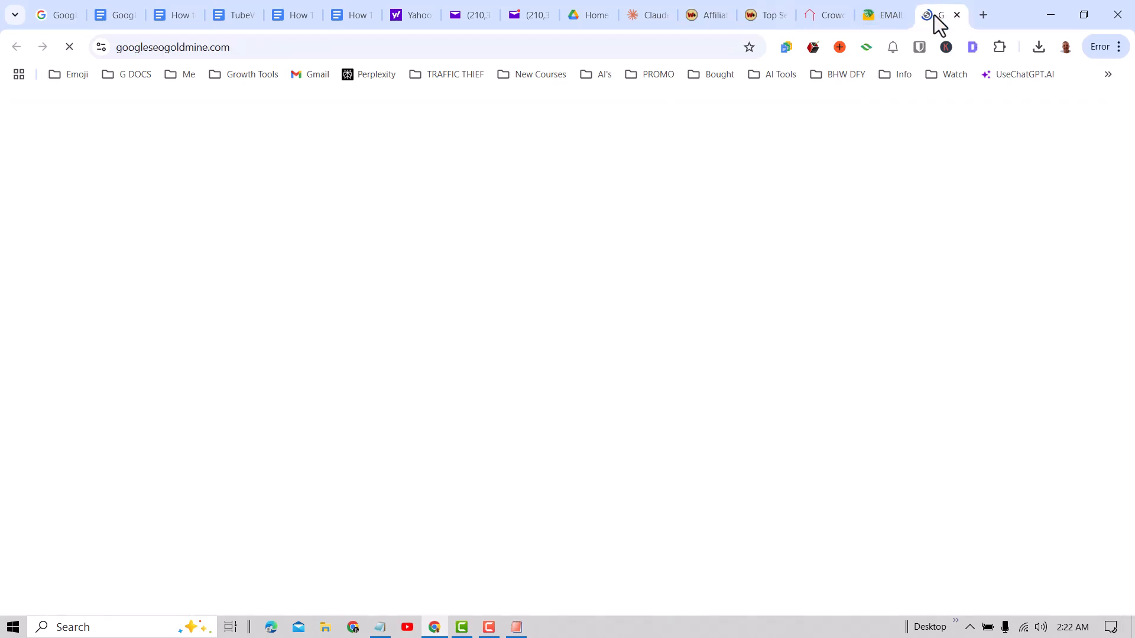
scroll(879, 289, down, 5)
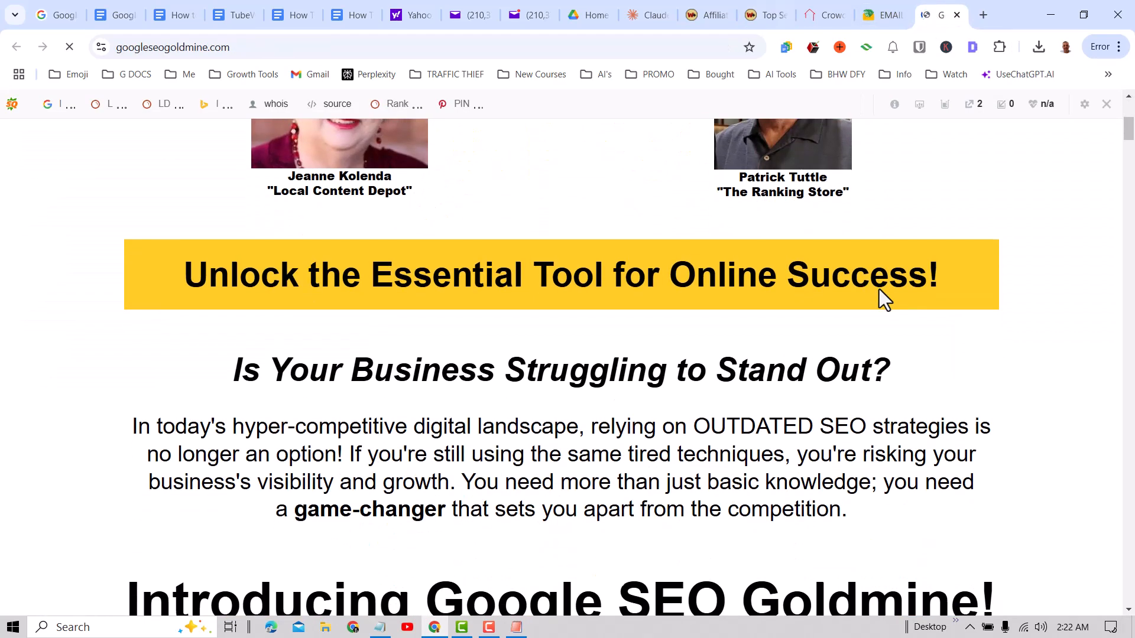
scroll(879, 289, down, 5)
scroll(879, 289, up, 10)
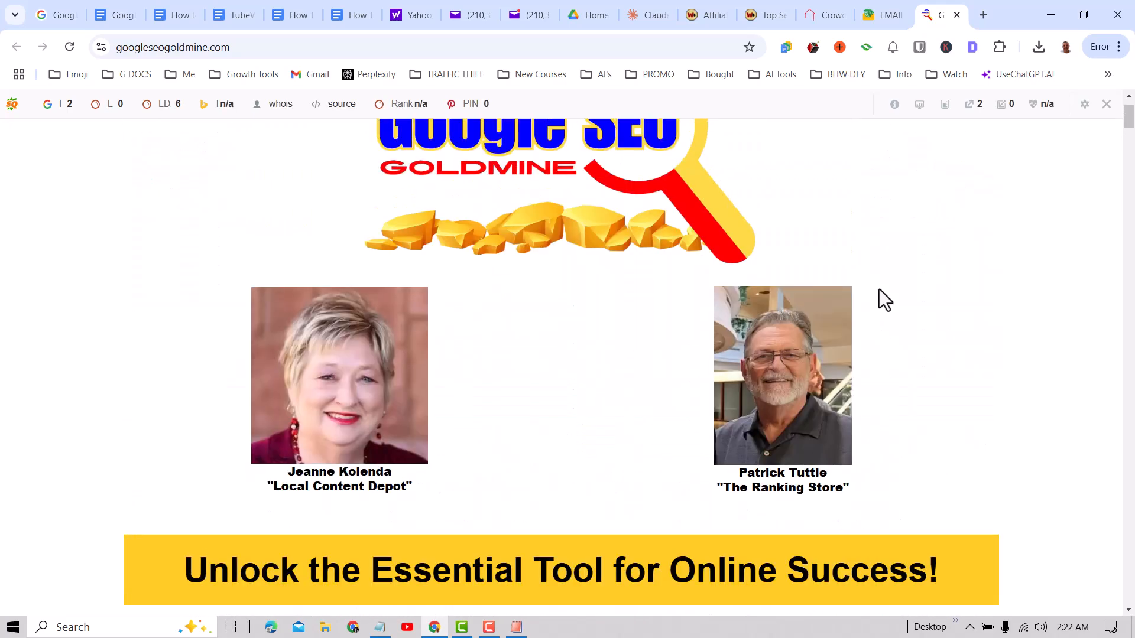
scroll(878, 290, down, 3)
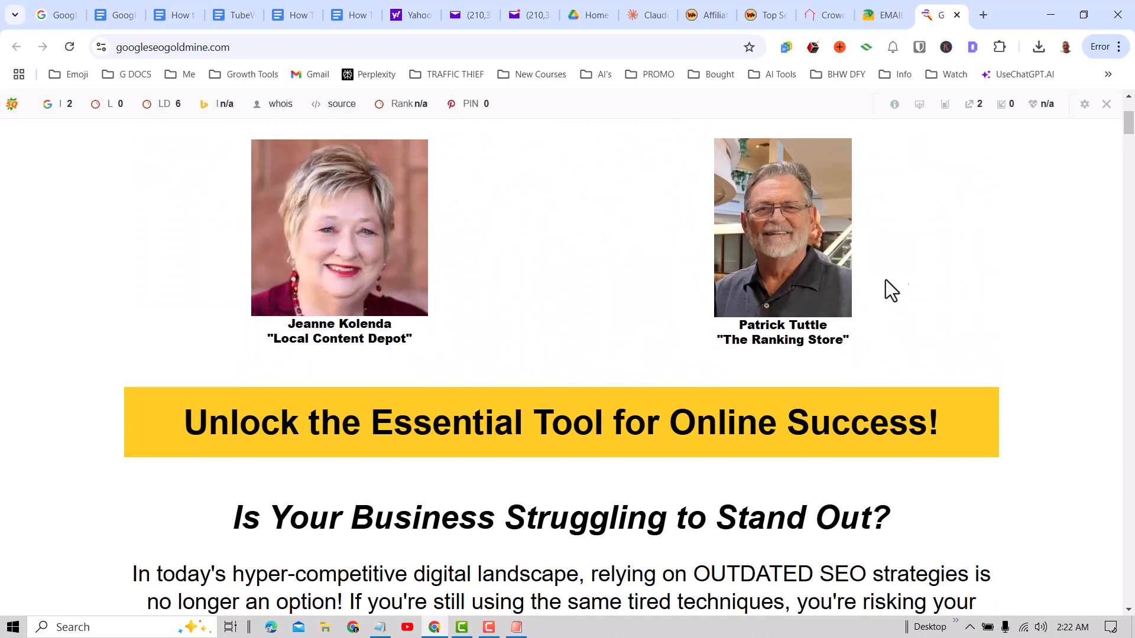
- Save the Google SEO Goldmine sales page as a PDF named "Google SEO Goldmine SP" in the Downloads folder
right_click(909, 198)
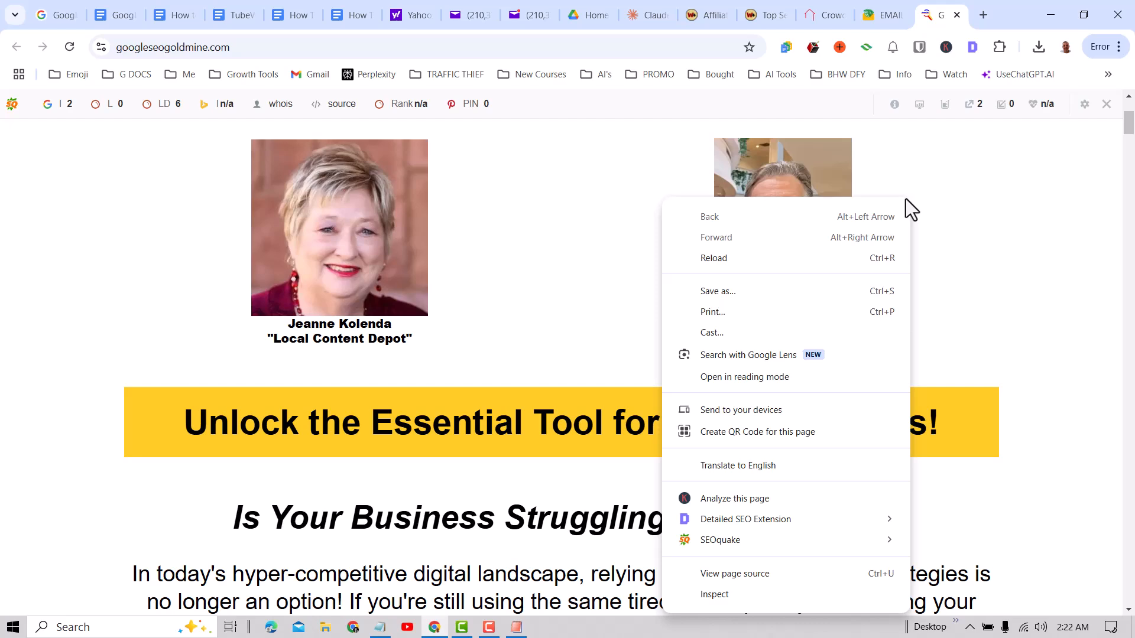
click(714, 313)
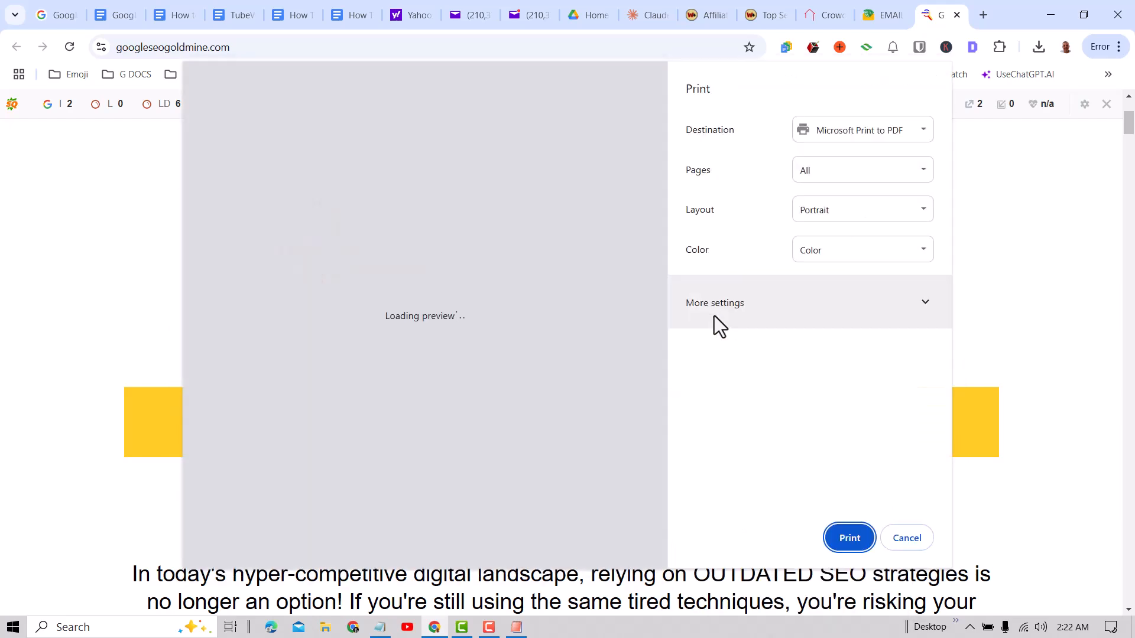
click(845, 131)
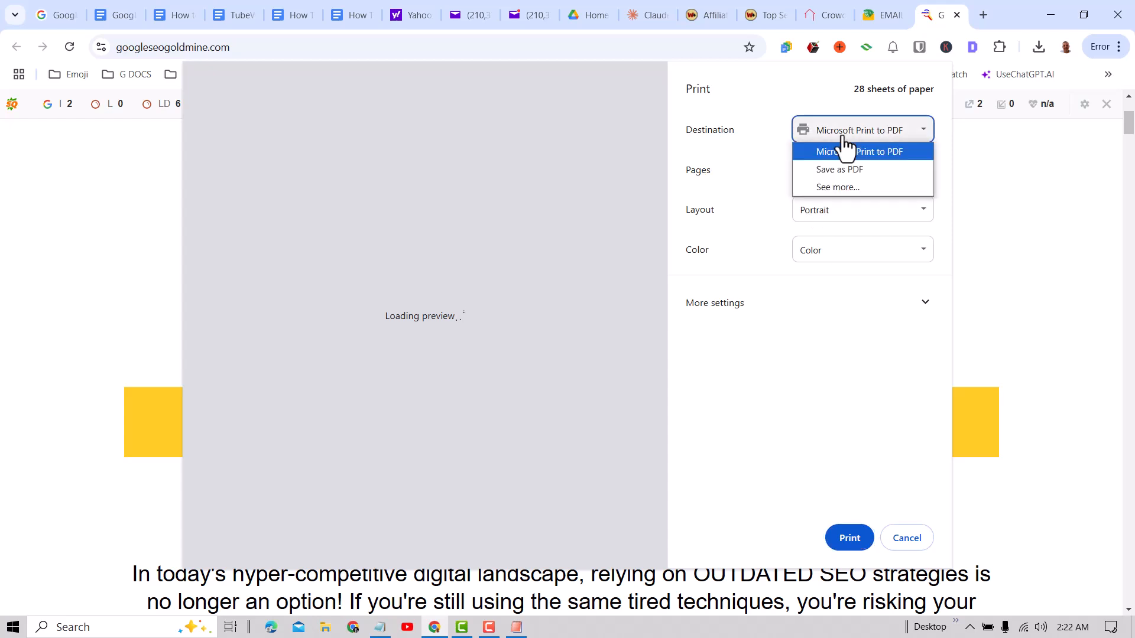
click(842, 176)
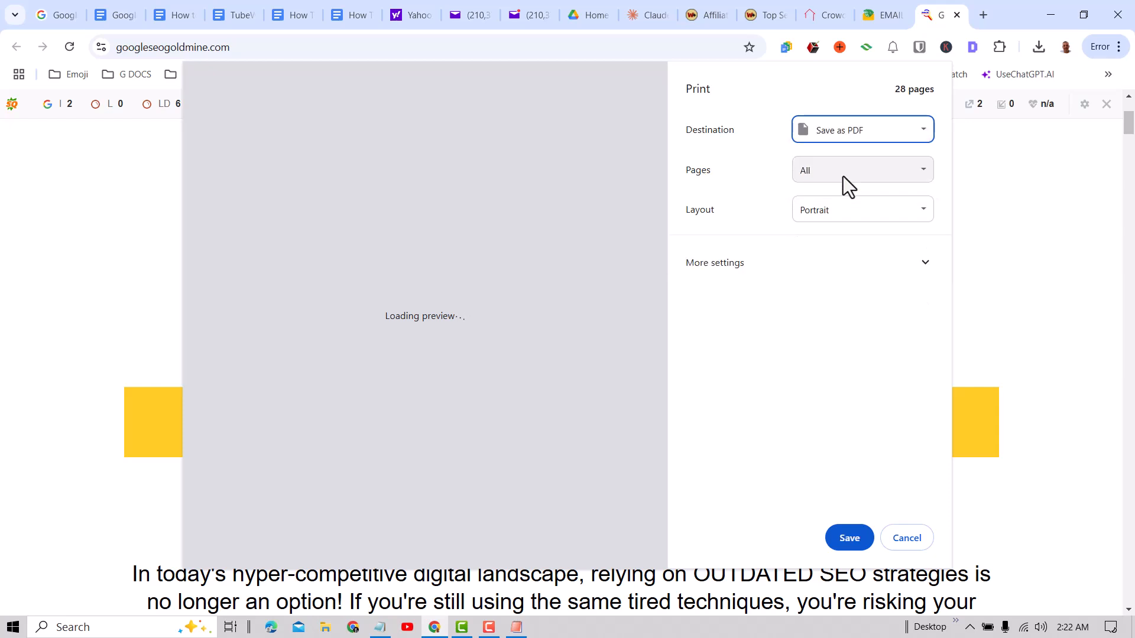
click(849, 538)
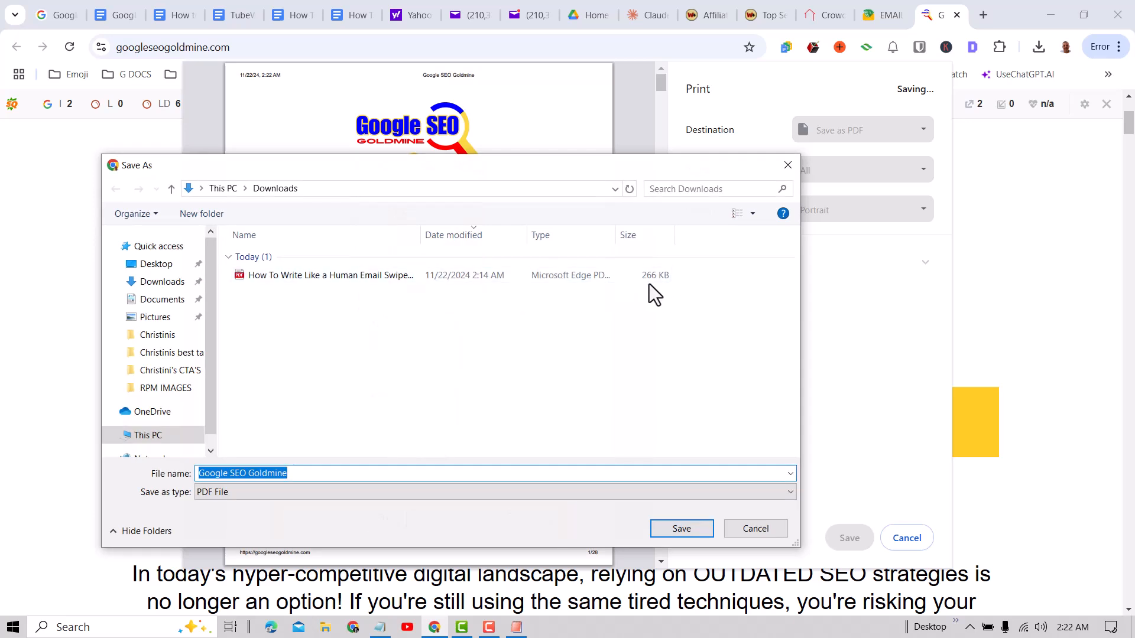
click(760, 538)
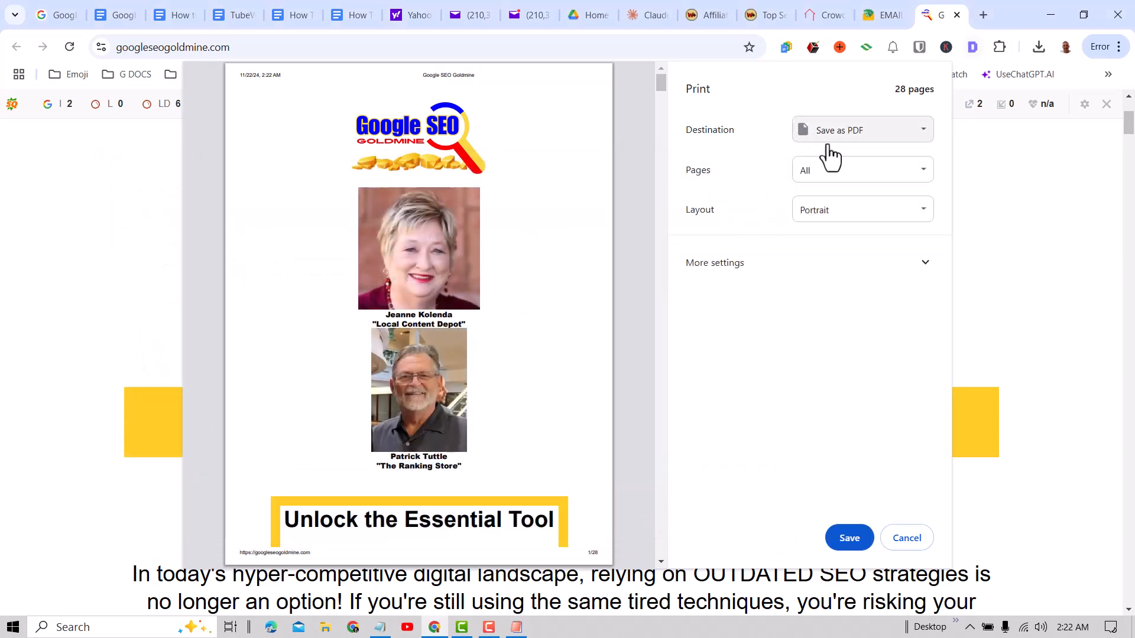
click(849, 542)
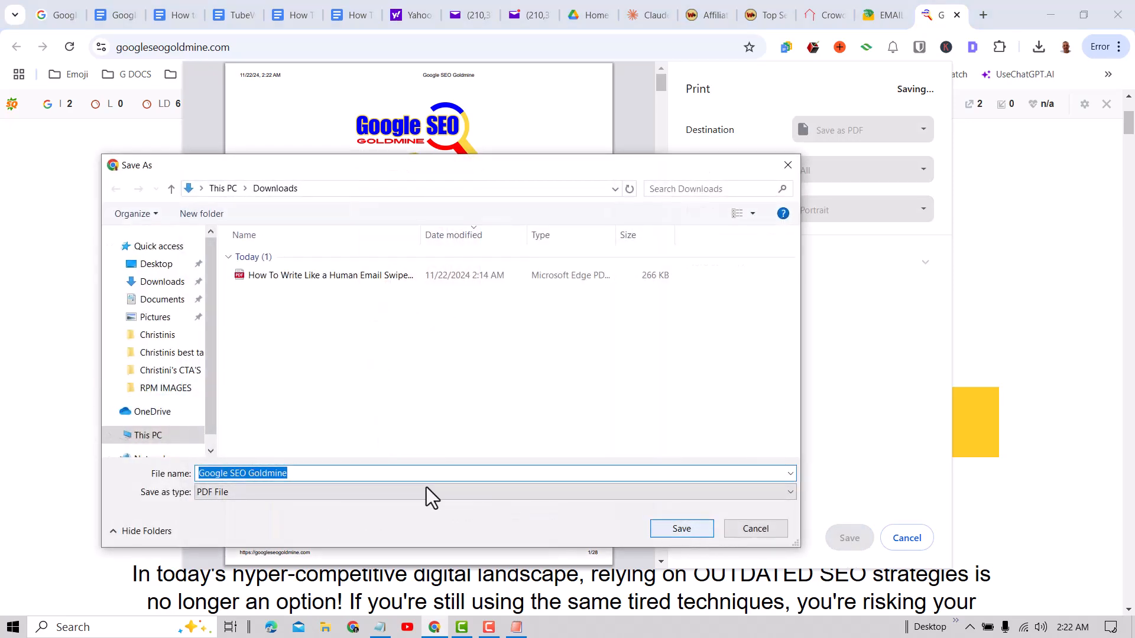
click(367, 473)
text(SP)
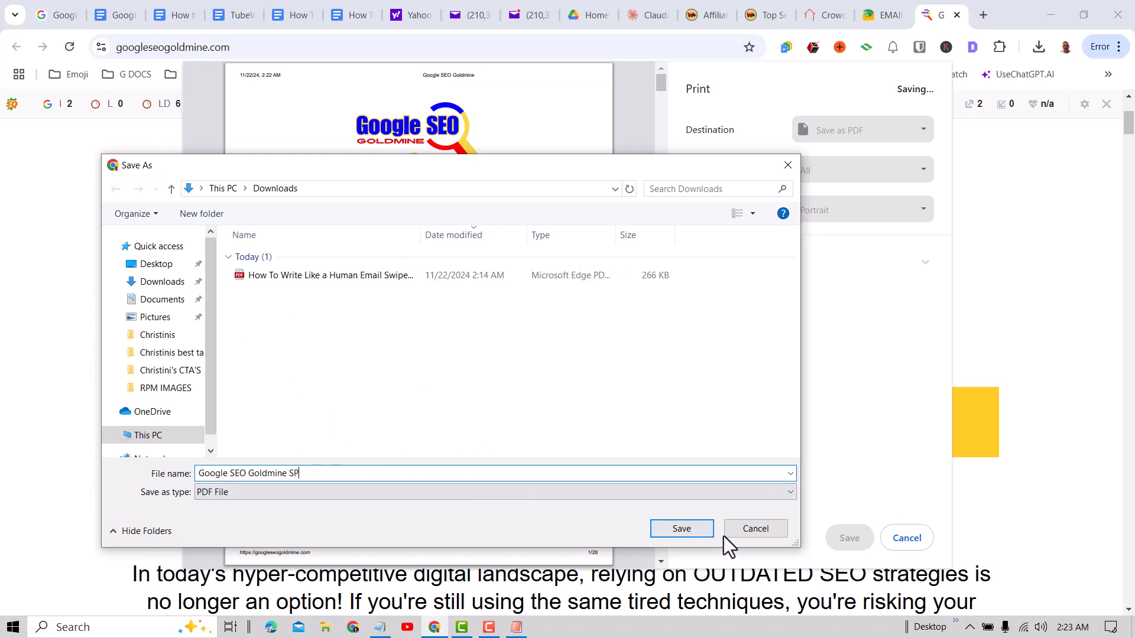
click(688, 529)
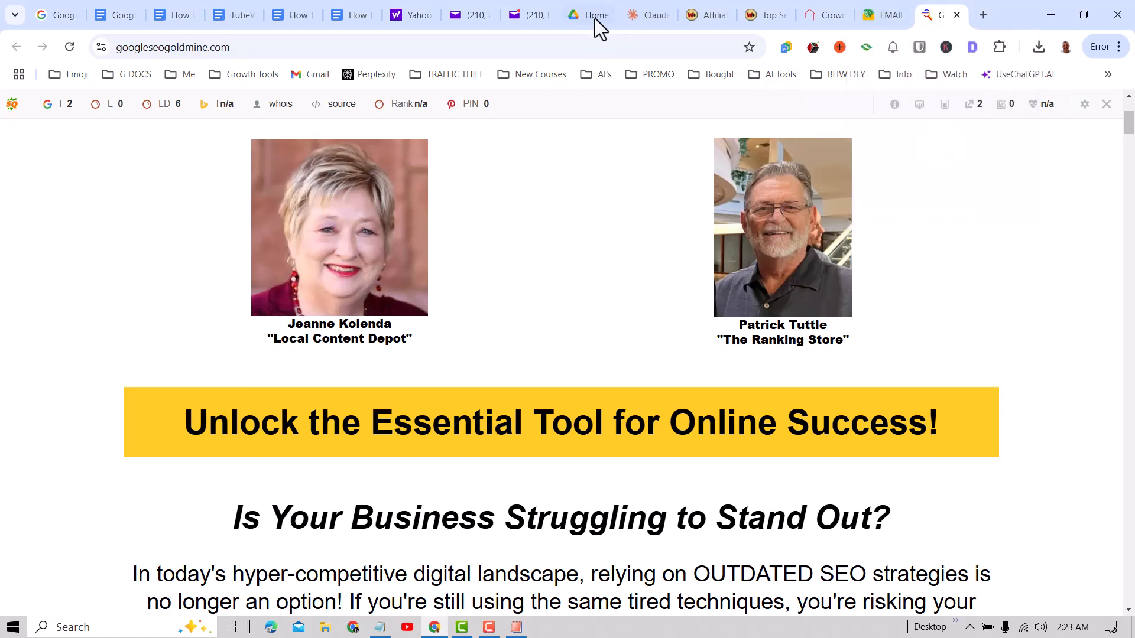
- Attach the "Google SEO Goldmine SP" PDF from Downloads to the drafted prompt in Claude
click(650, 18)
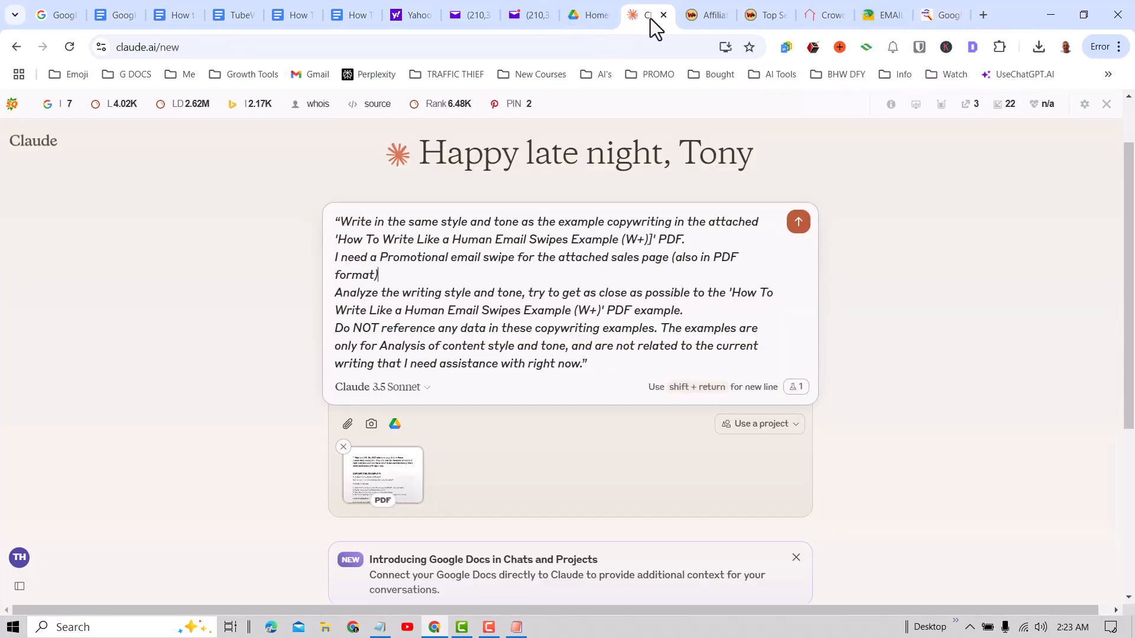
click(347, 425)
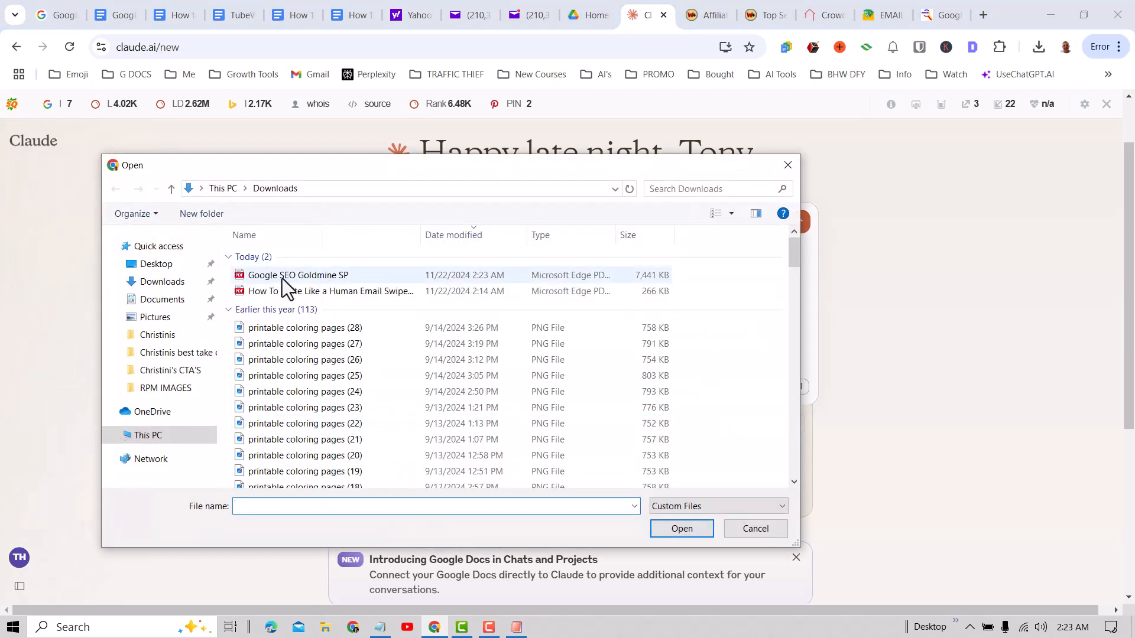
click(306, 275)
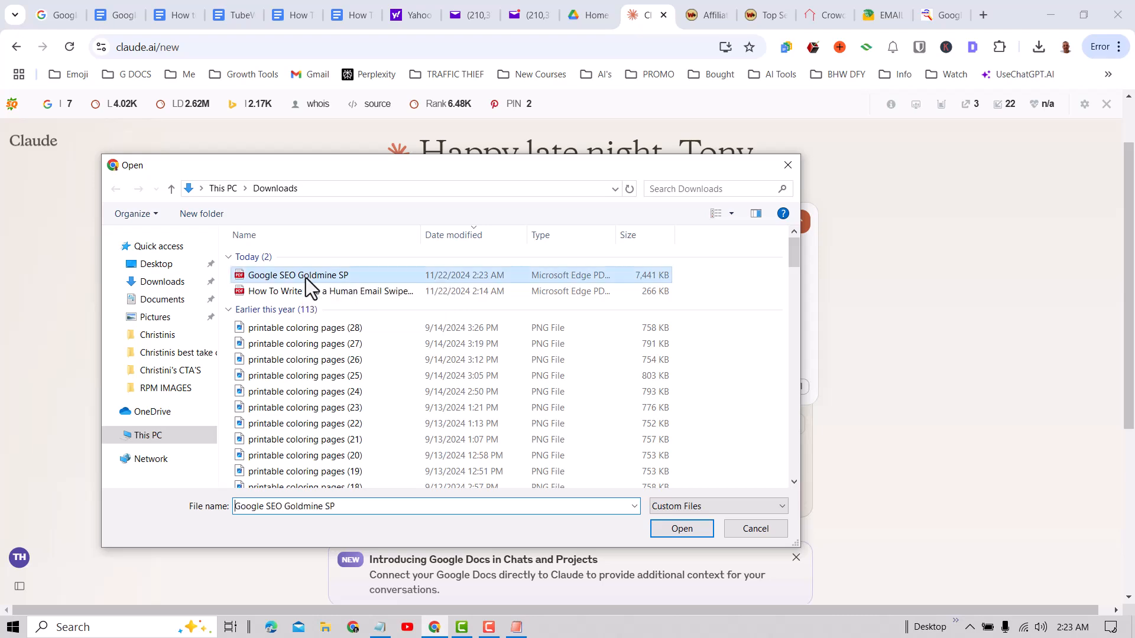
click(682, 528)
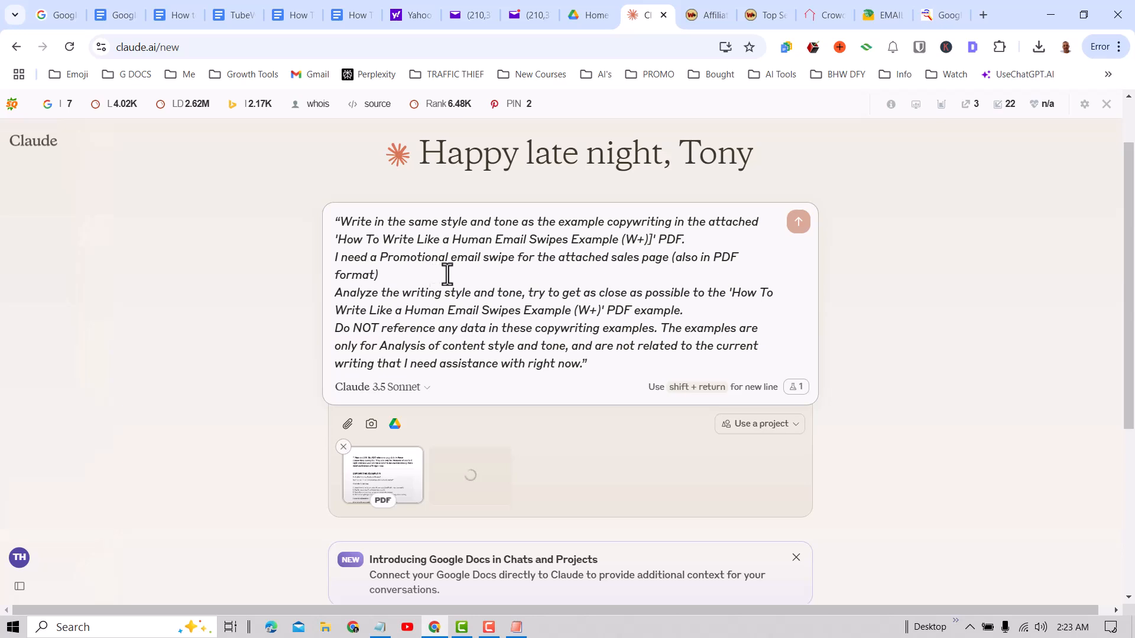
- Insert "called 'google seo goldmine sp'" after "attached sales page" in the prompt to name the sales page PDF
click(667, 258)
text(called)
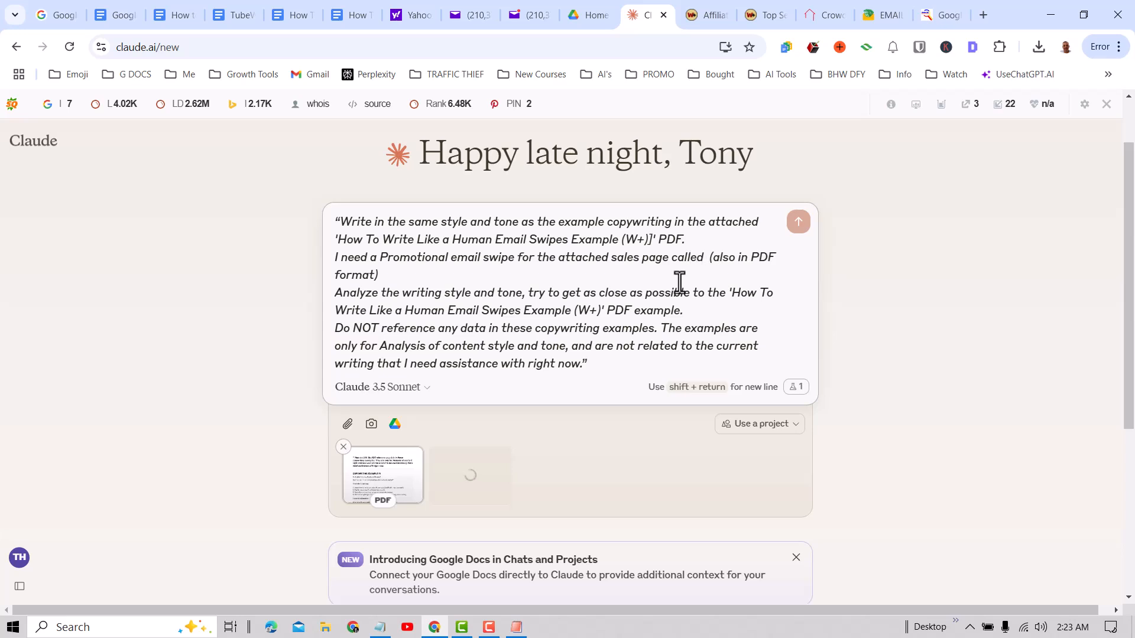
text( 'goo)
text(gle seo gold)
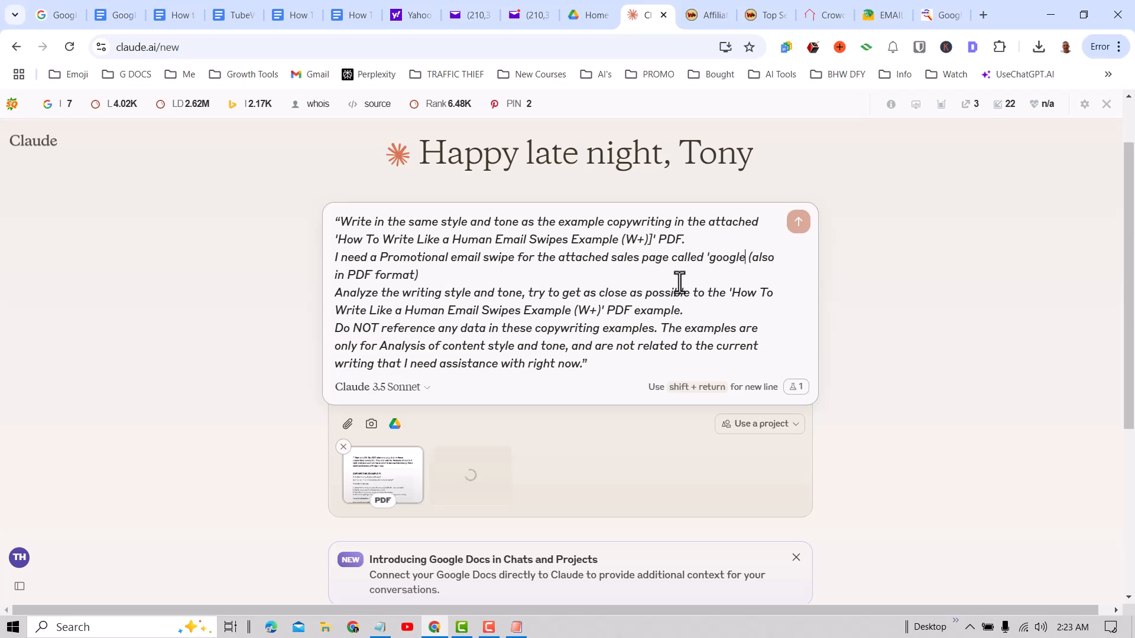
text(mine)
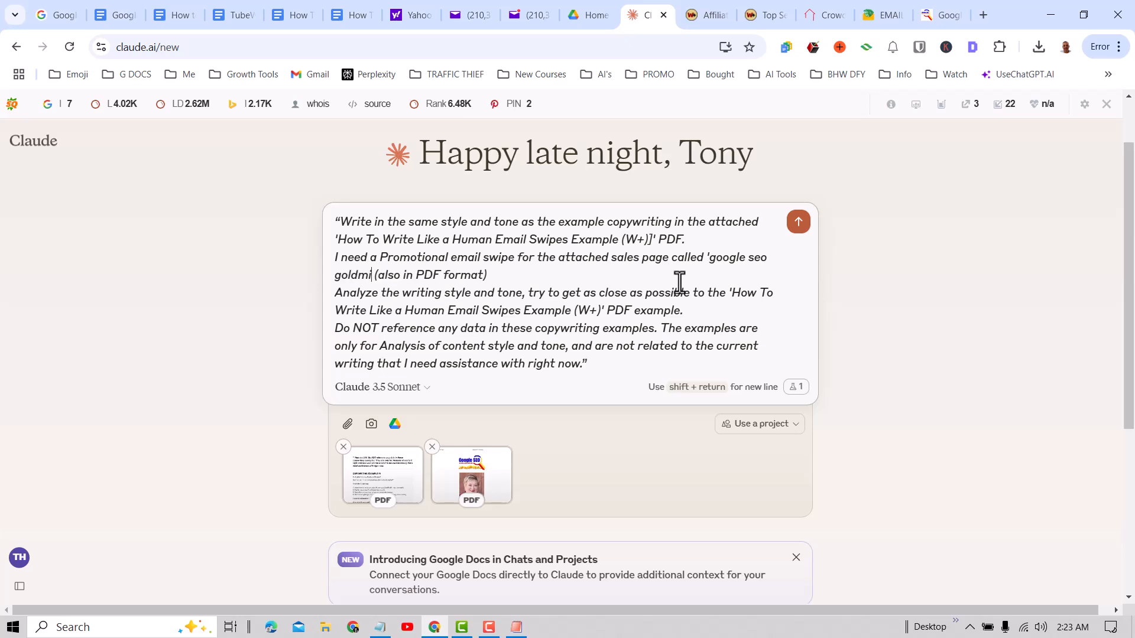
text( sp)
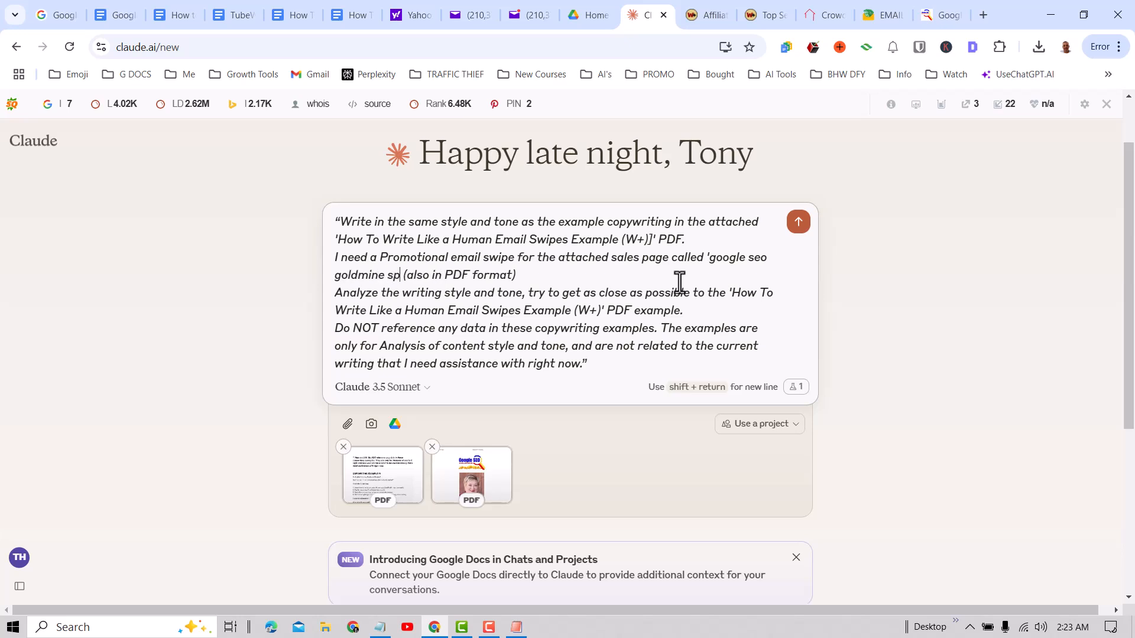
text(')
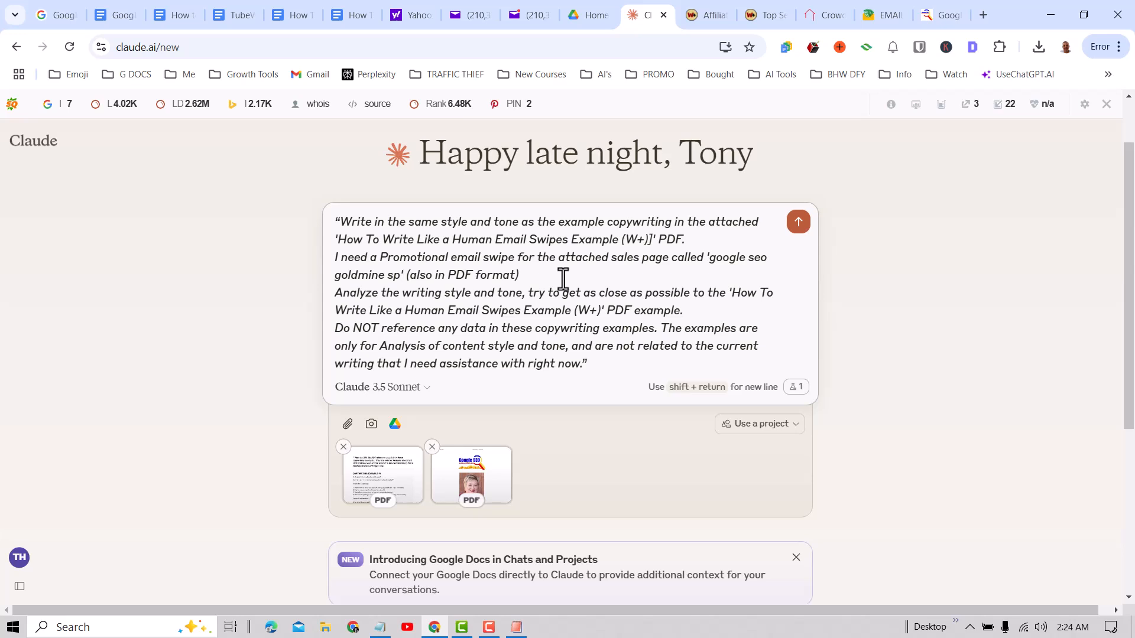
- Switch to Clever Todo List, copy the line "Write with blind copy" and move the window clear of the Claude prompt
key(alt+Tab)
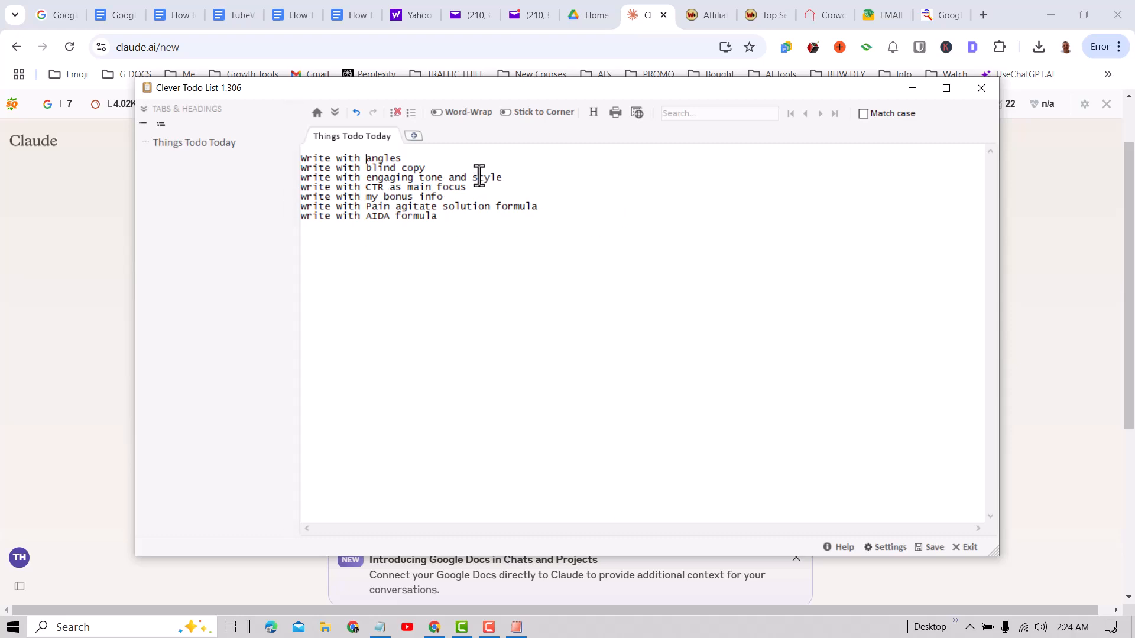
drag(449, 169, 293, 169)
right_click(368, 170)
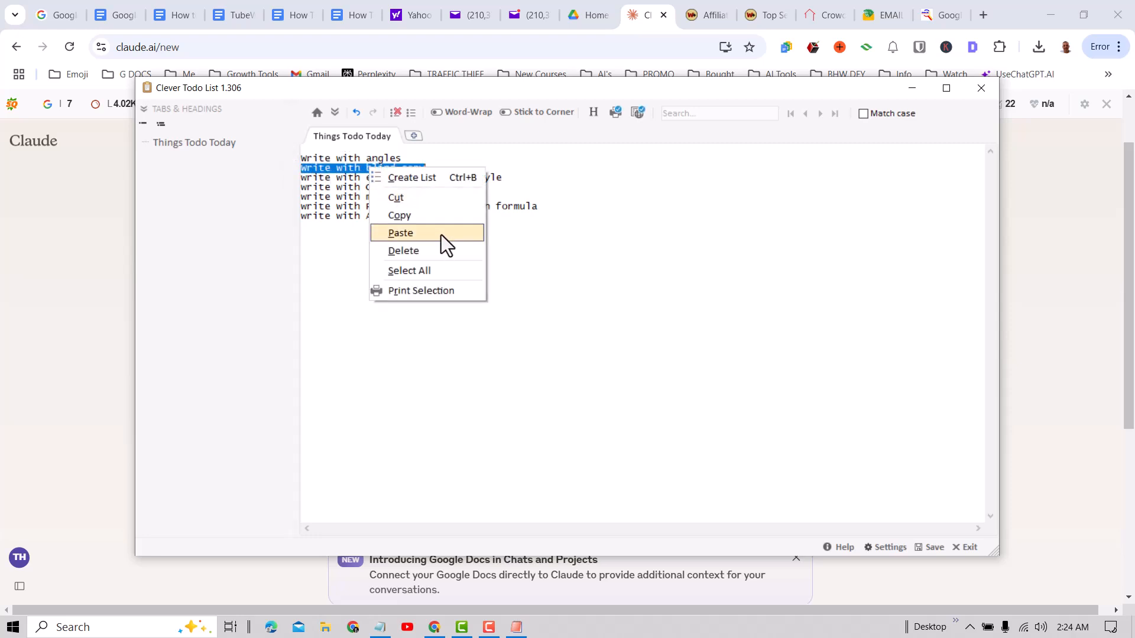
click(436, 216)
click(527, 172)
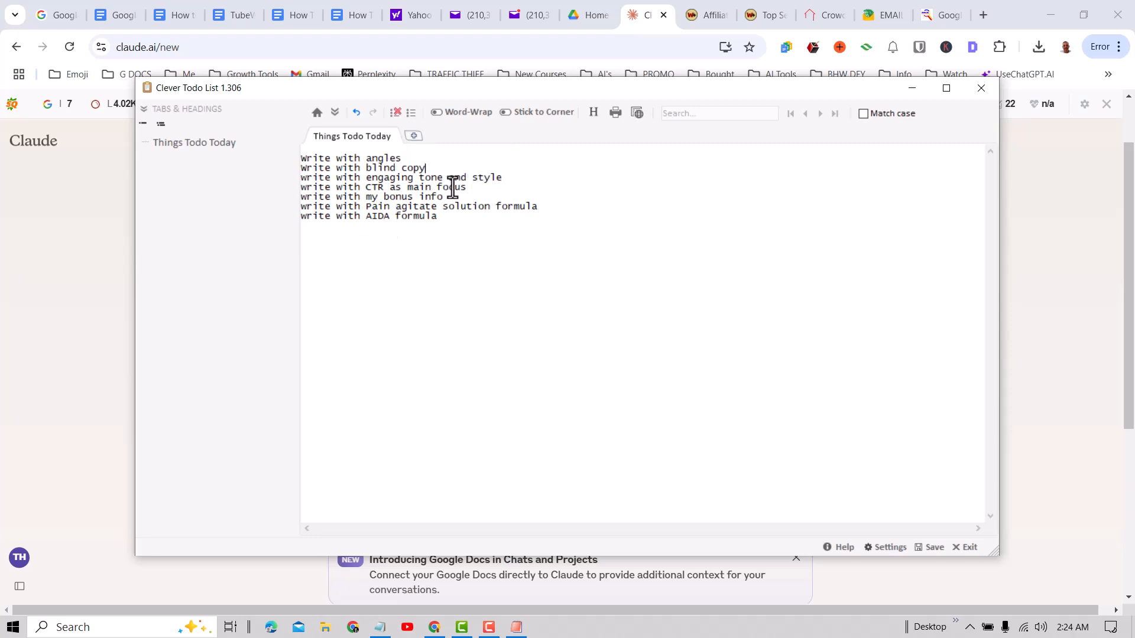
click(470, 188)
click(477, 205)
drag(720, 94, 779, 406)
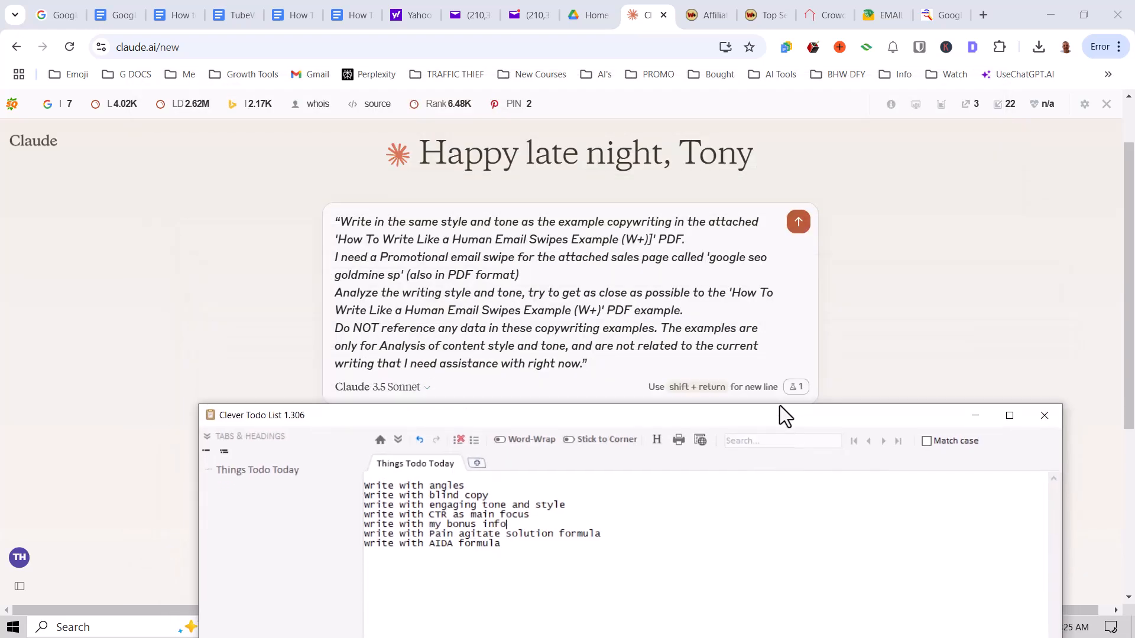
- Add the line "Write with blind copy and write with AIDA copywriting formula" after "(also in PDF format)" and submit the prompt
click(537, 277)
key(shift+Return)
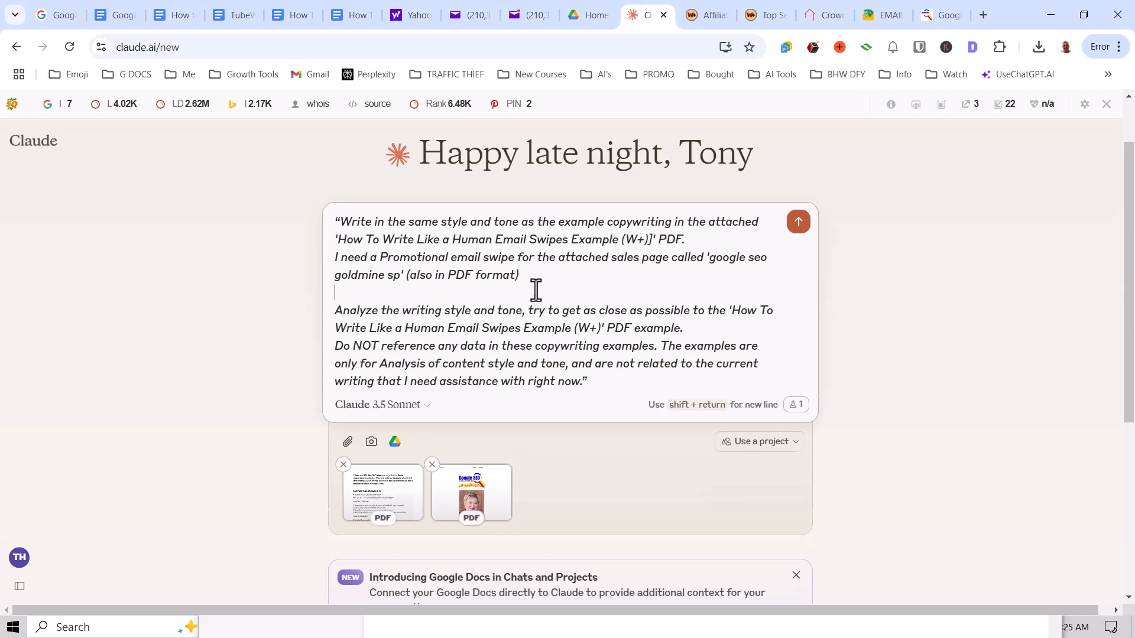
text(Write with blind copy)
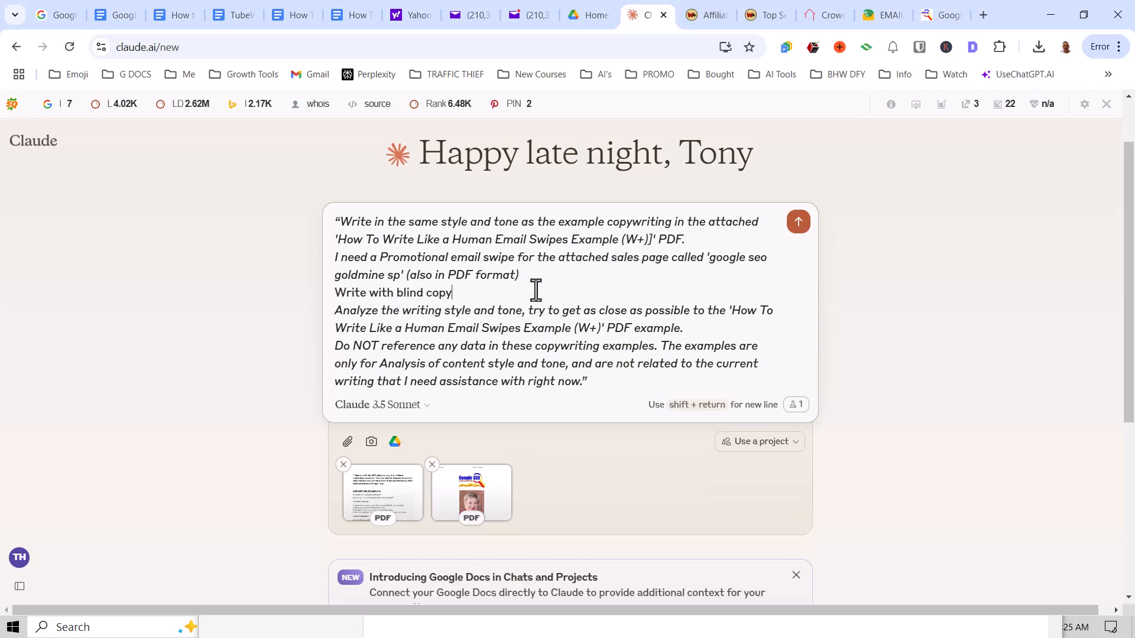
text( and write with AIDA copywri)
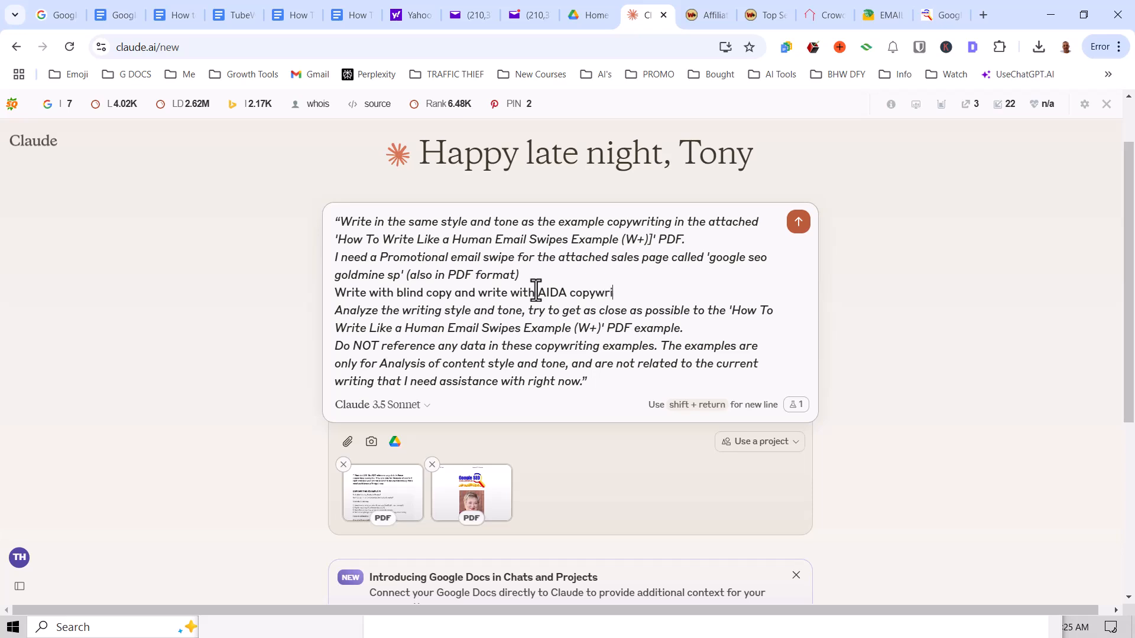
text(ting formula)
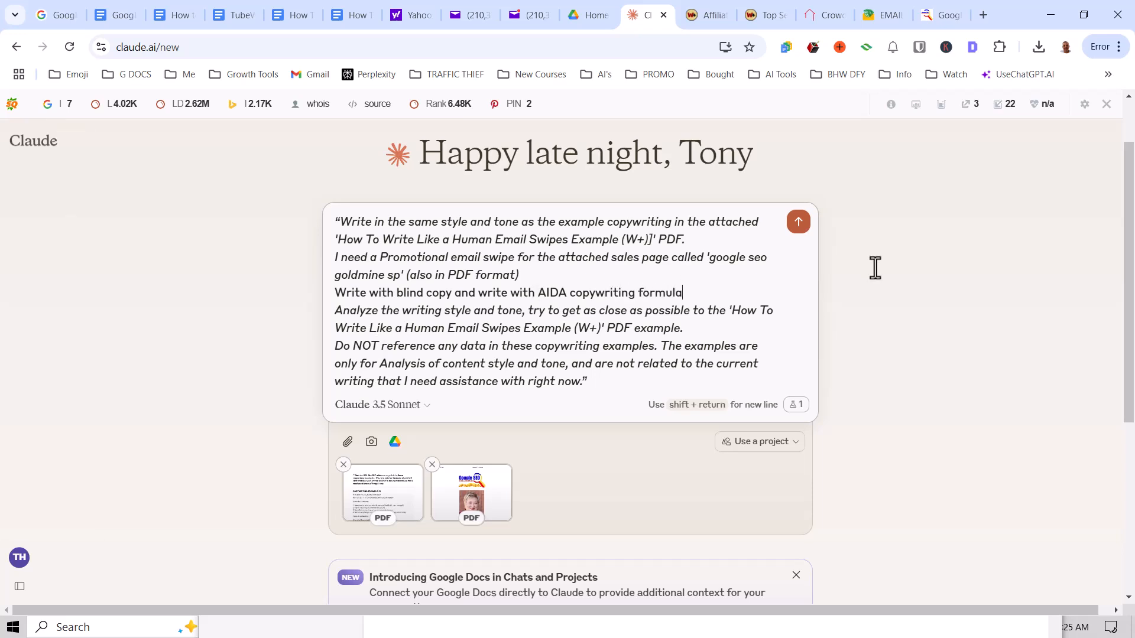
click(799, 225)
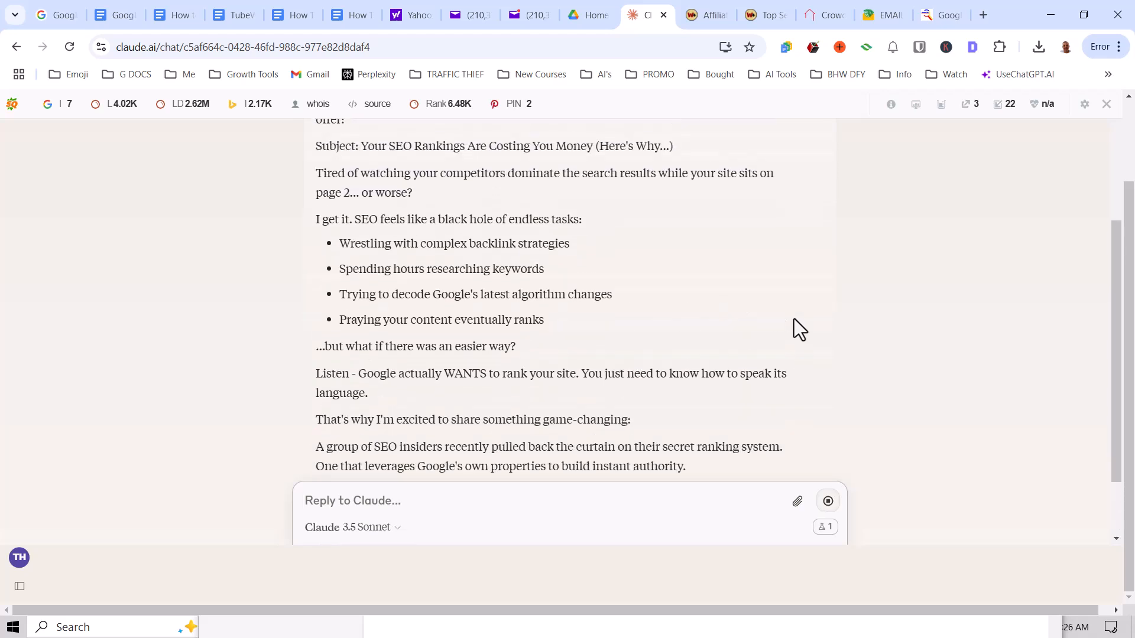
- Read through the generated promotional email, checking its subject, blind-copy wording, product mentions, call to action and P.S
scroll(793, 318, up, 2)
scroll(793, 319, down, 1)
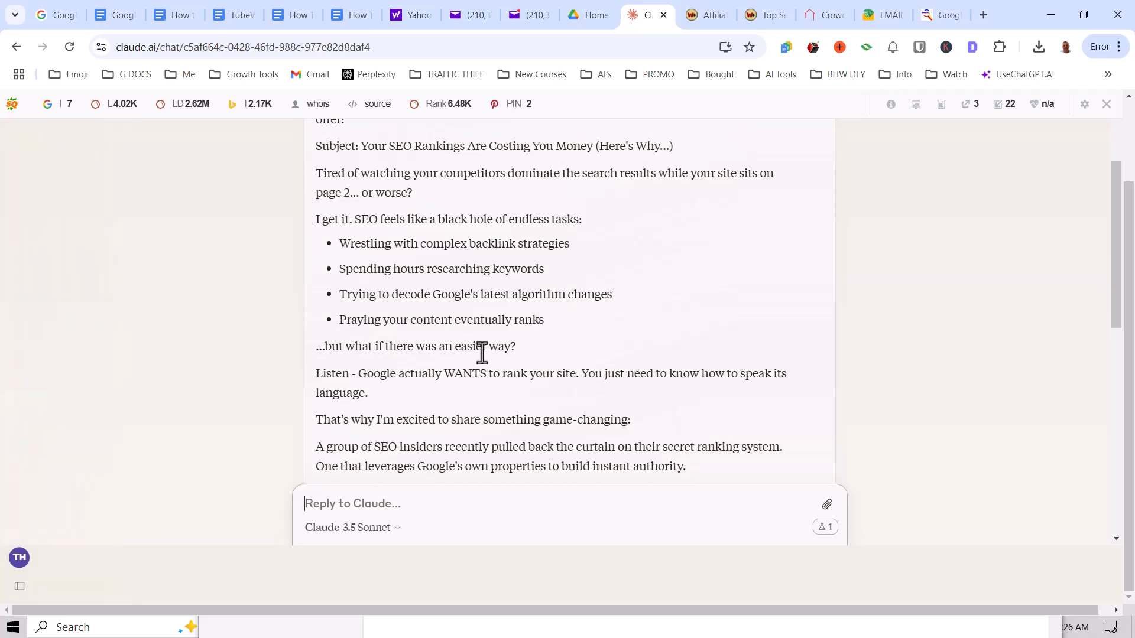
scroll(608, 357, down, 4)
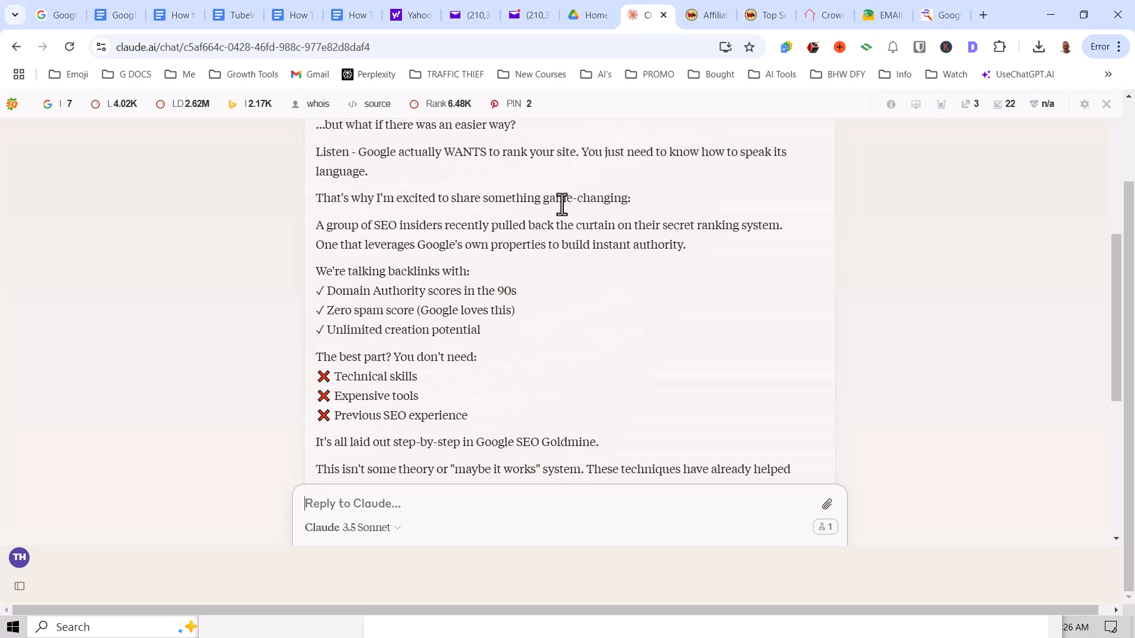
scroll(497, 334, down, 1)
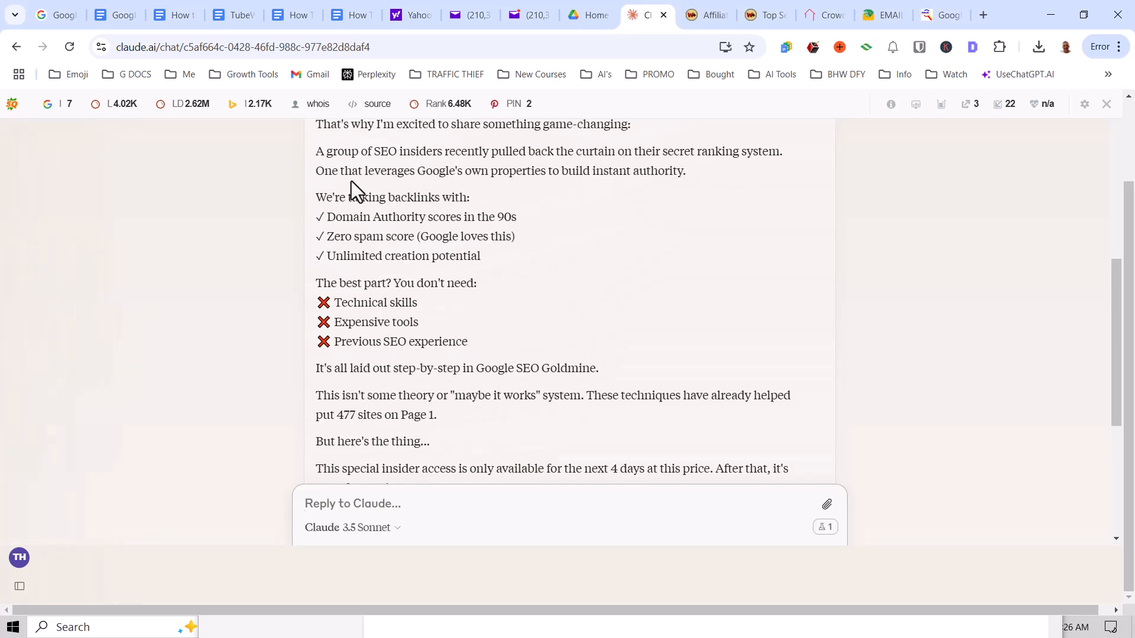
drag(779, 155, 663, 155)
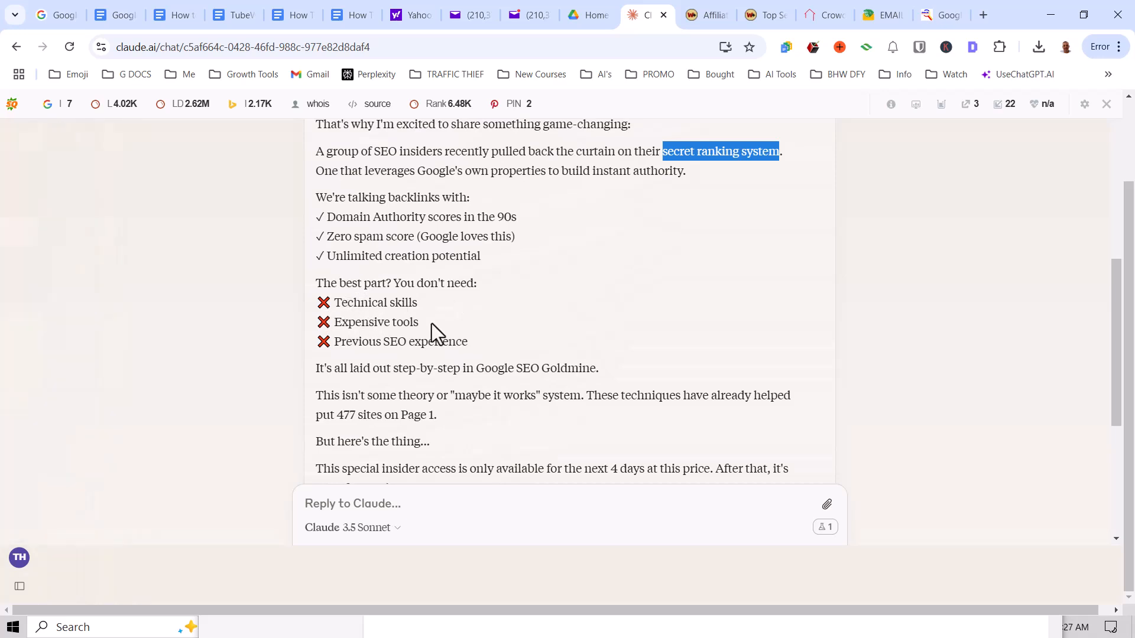
scroll(533, 347, down, 3)
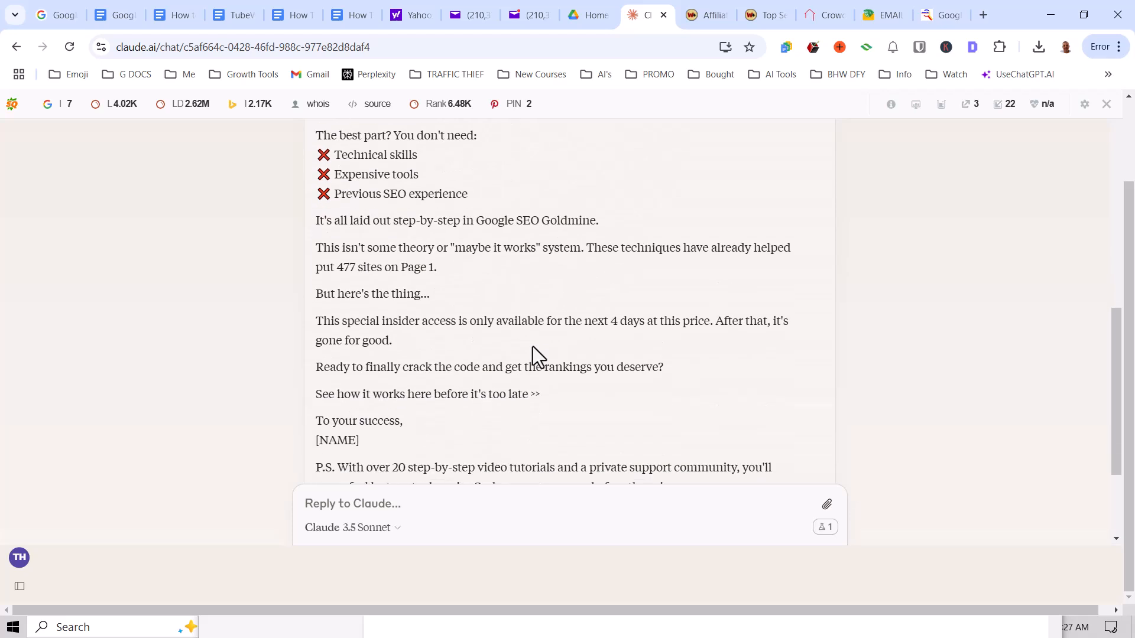
scroll(533, 347, down, 1)
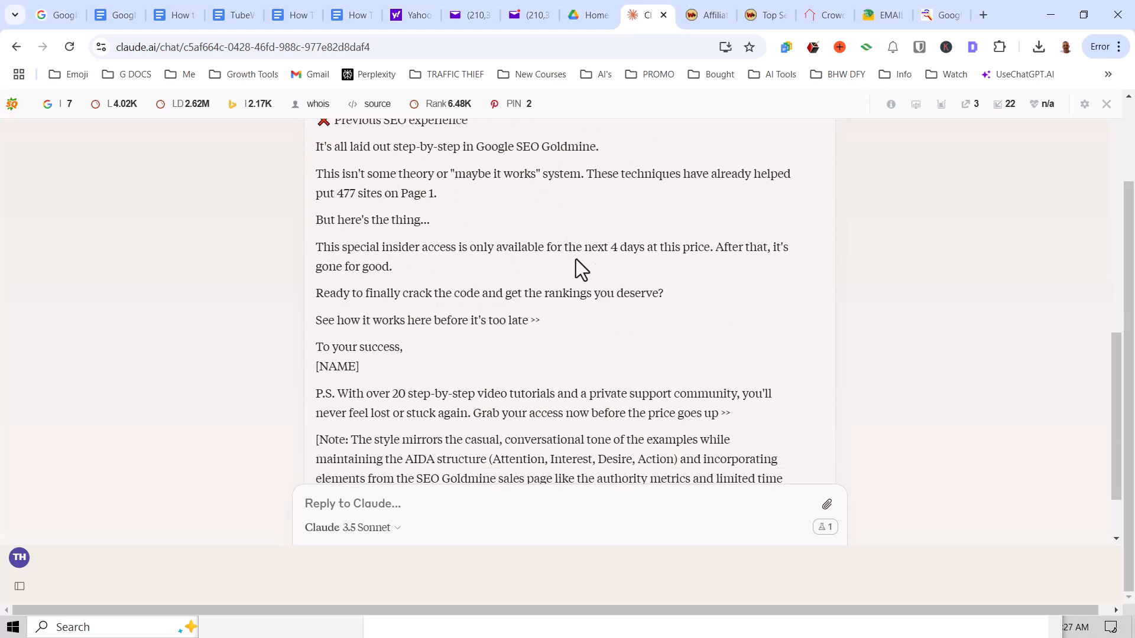
scroll(590, 247, down, 2)
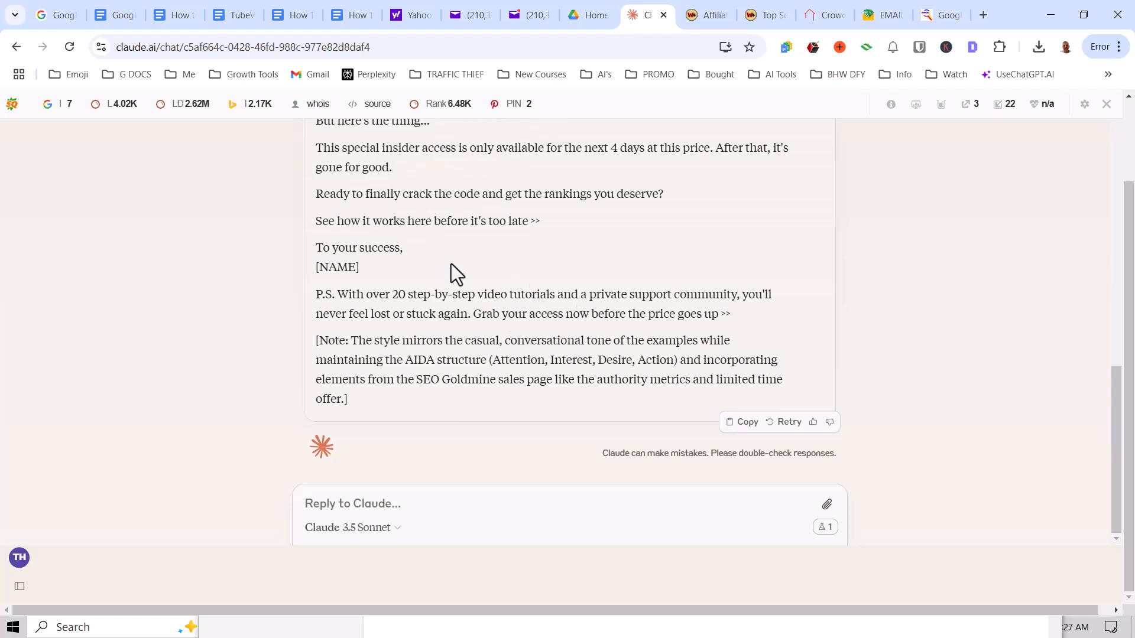
scroll(637, 328, up, 3)
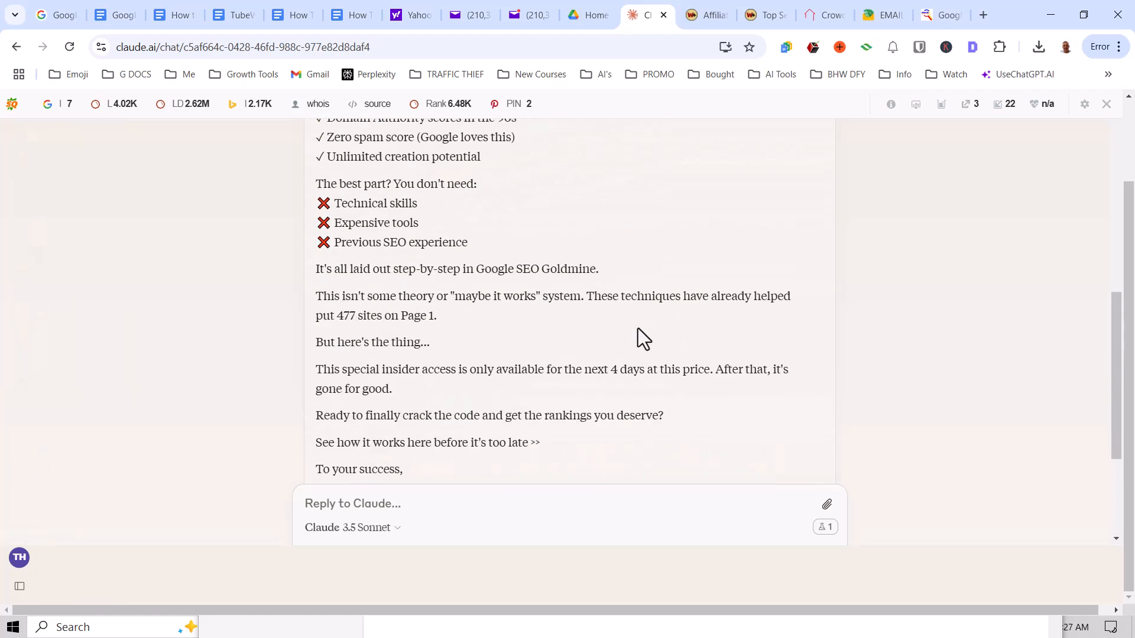
- Examine the end of the generated email, from the limited-time offer through the P.S., and highlight the bracketed style note
scroll(637, 328, down, 3)
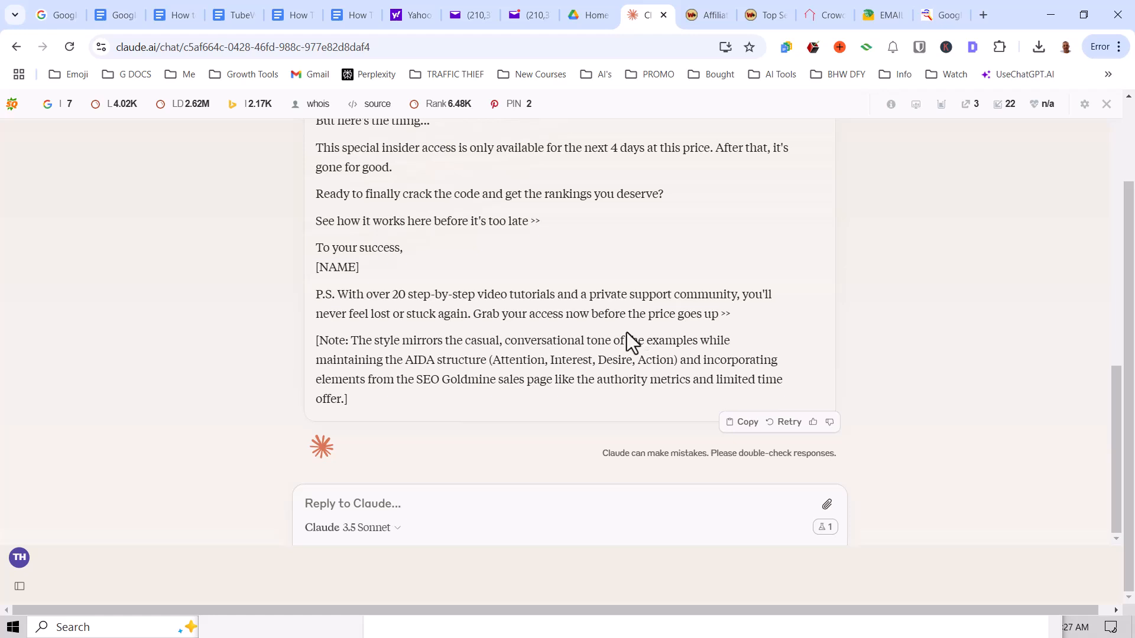
scroll(626, 332, up, 3)
scroll(626, 332, down, 3)
scroll(688, 277, up, 3)
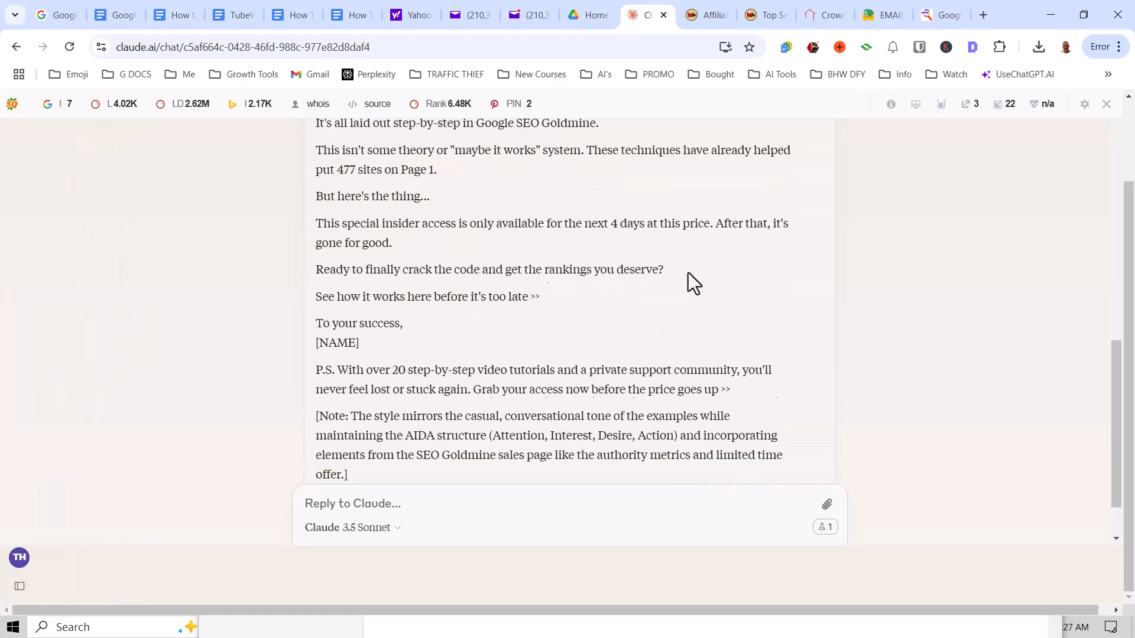
scroll(686, 274, down, 2)
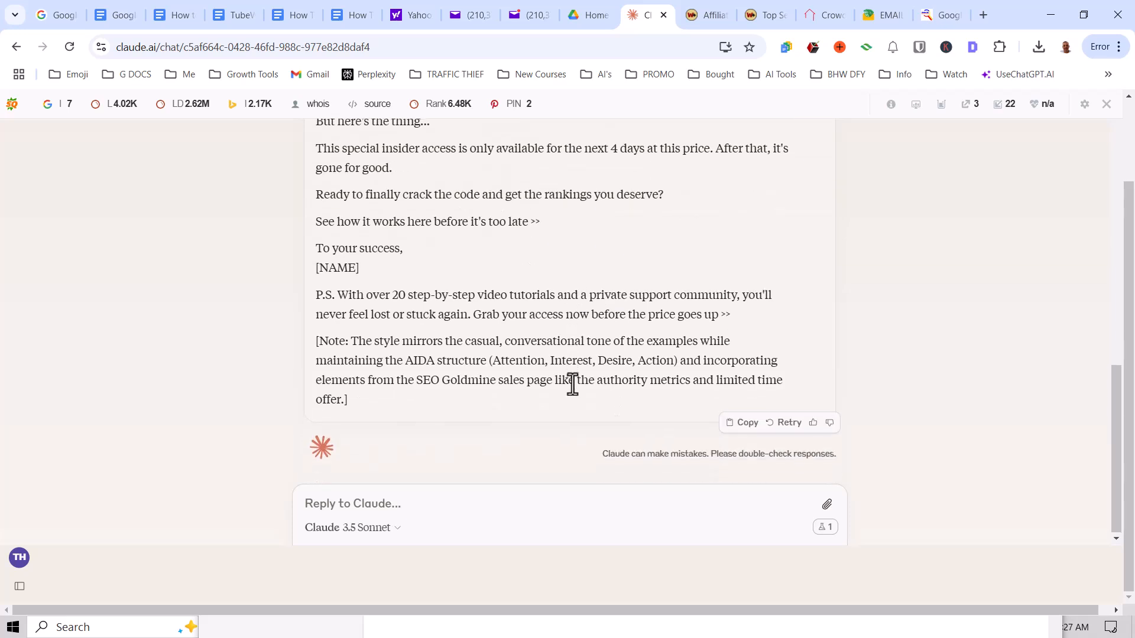
scroll(532, 314, up, 2)
scroll(535, 325, down, 1)
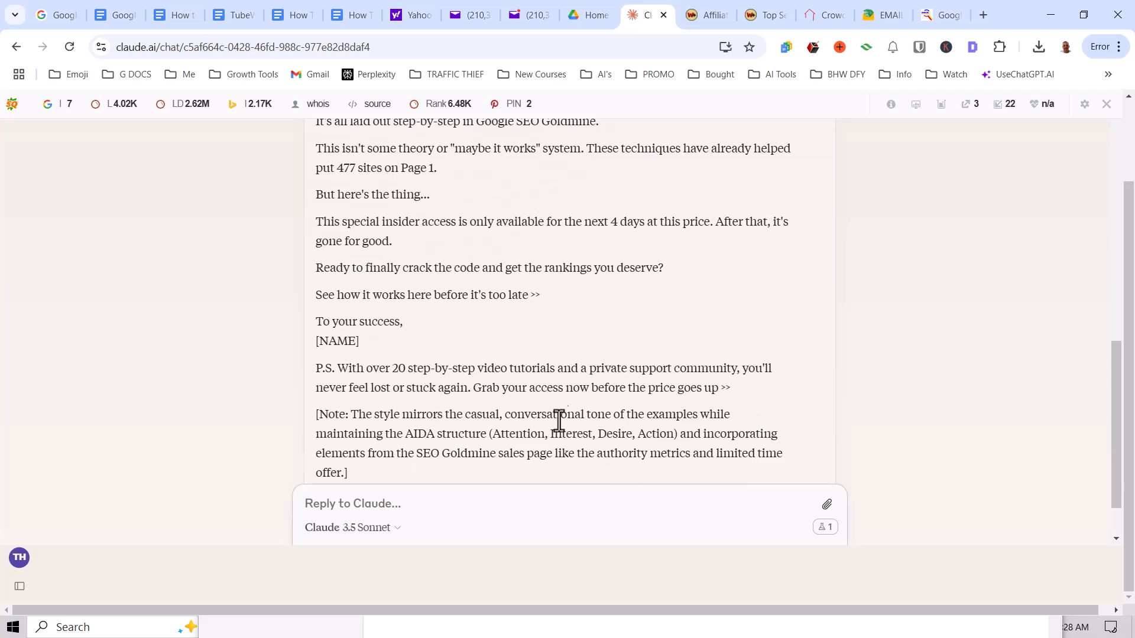
drag(317, 415, 828, 473)
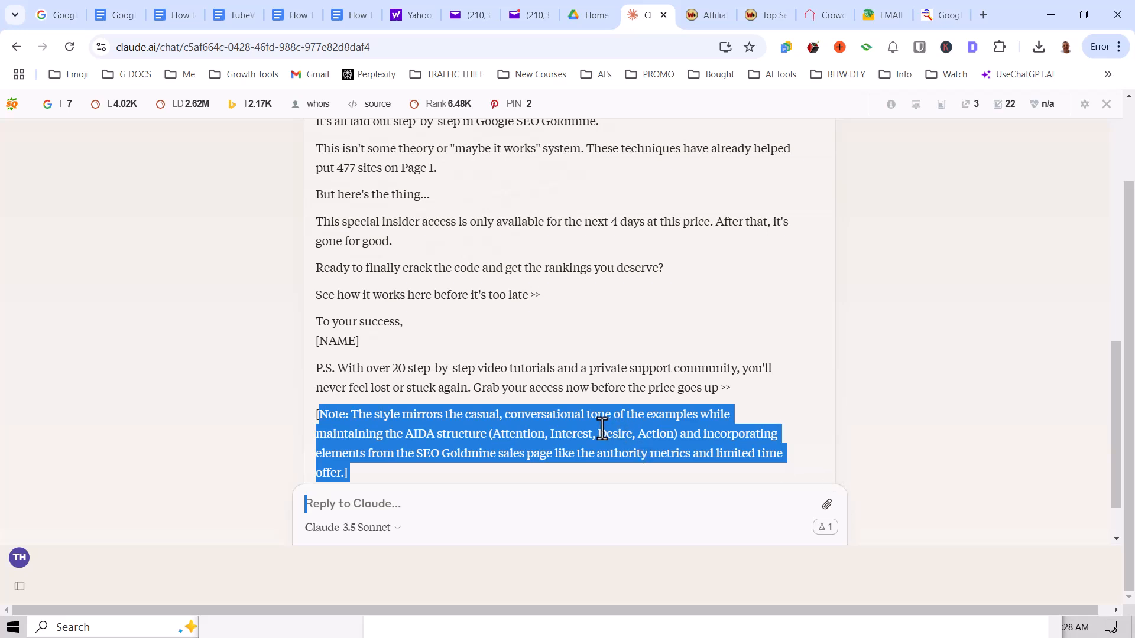
- Review the email from its subject line through the backlink benefits to the sign-off, checking how the copy flows
scroll(603, 428, up, 2)
scroll(603, 428, up, 4)
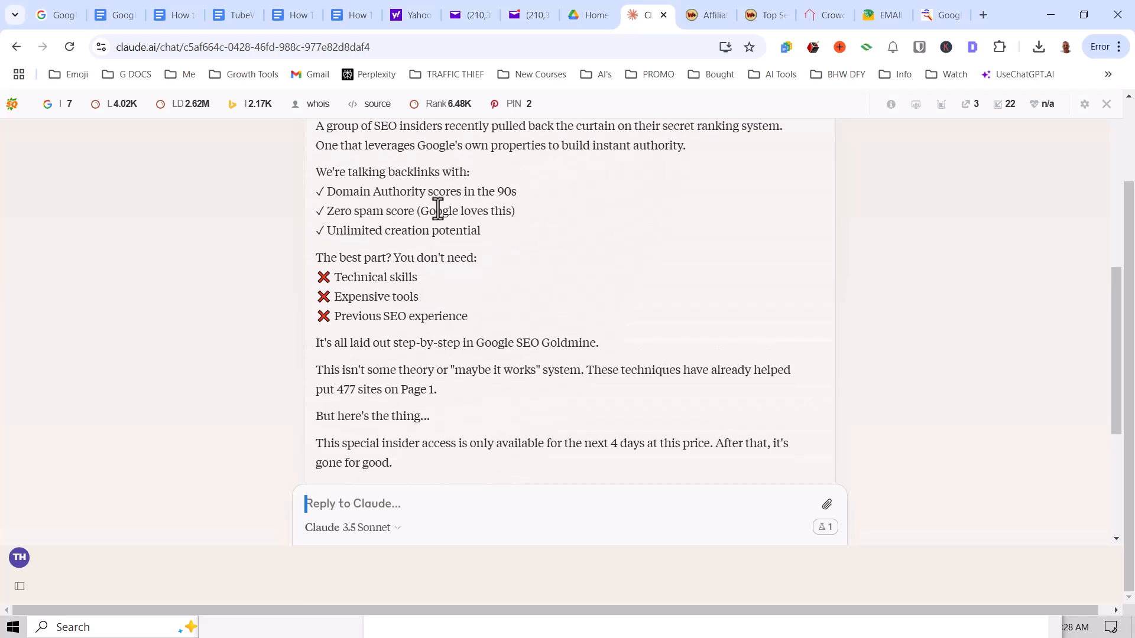
scroll(668, 288, up, 5)
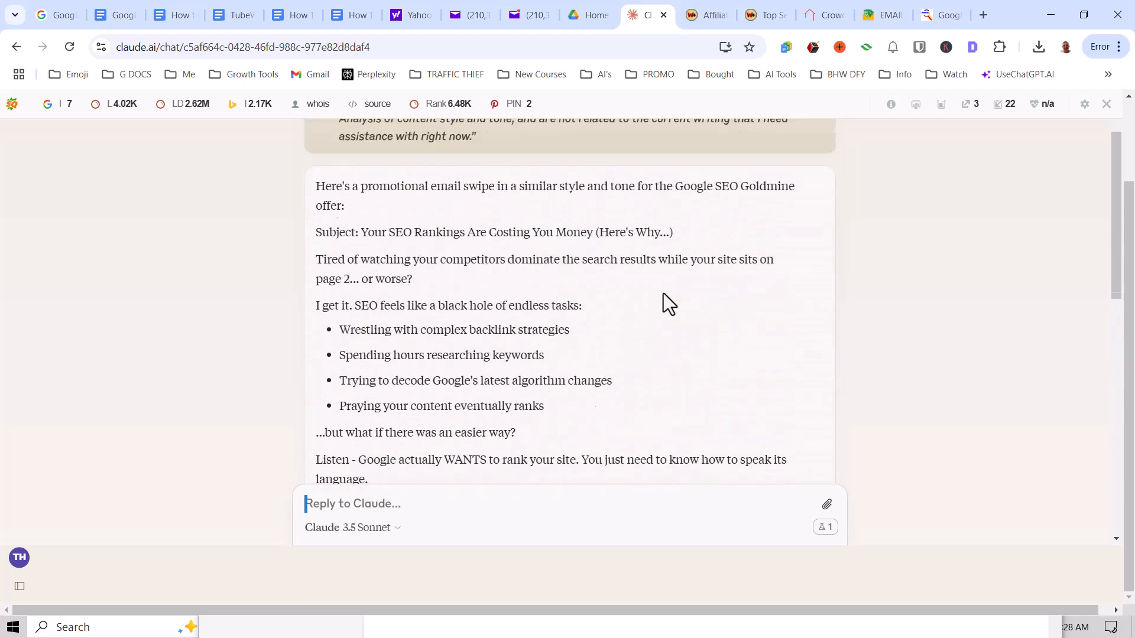
scroll(663, 293, down, 7)
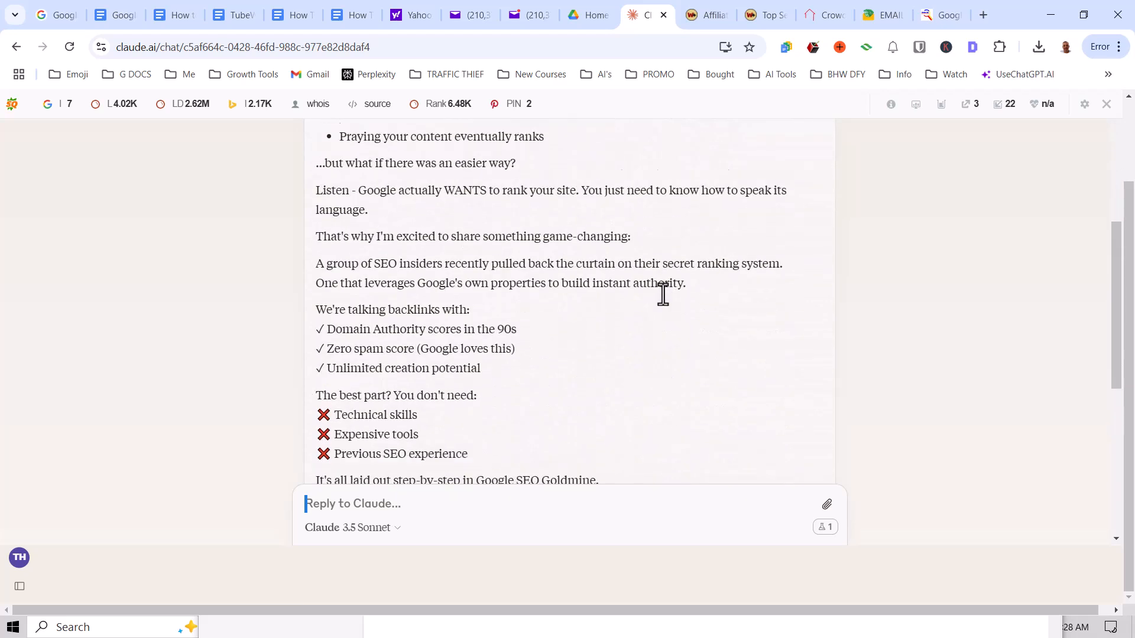
scroll(663, 294, down, 2)
scroll(637, 367, down, 1)
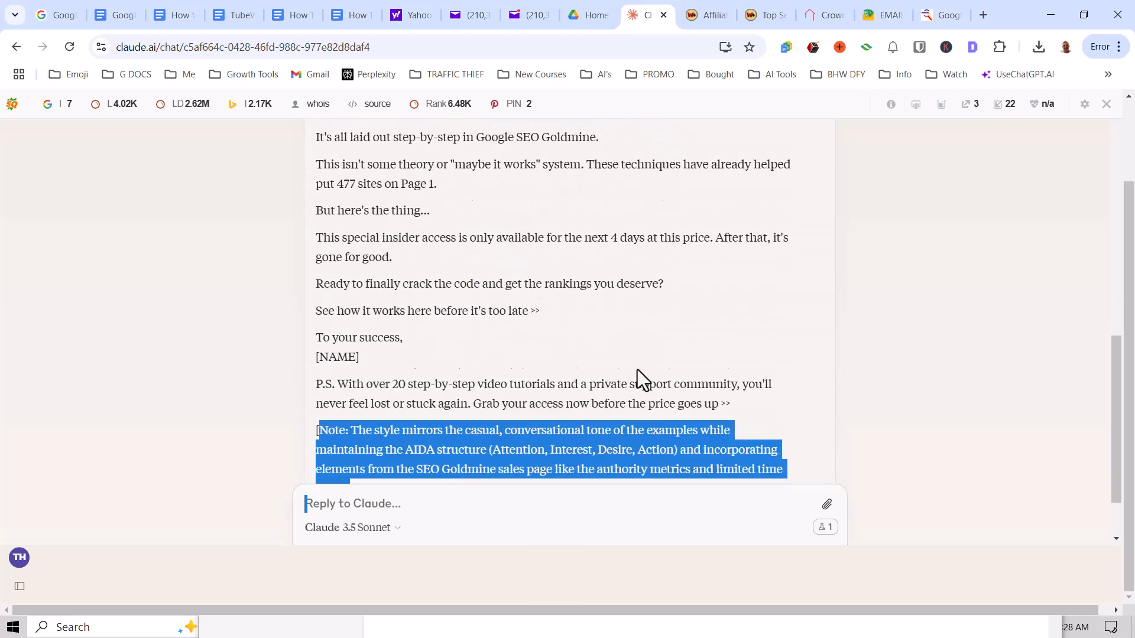
scroll(488, 302, up, 1)
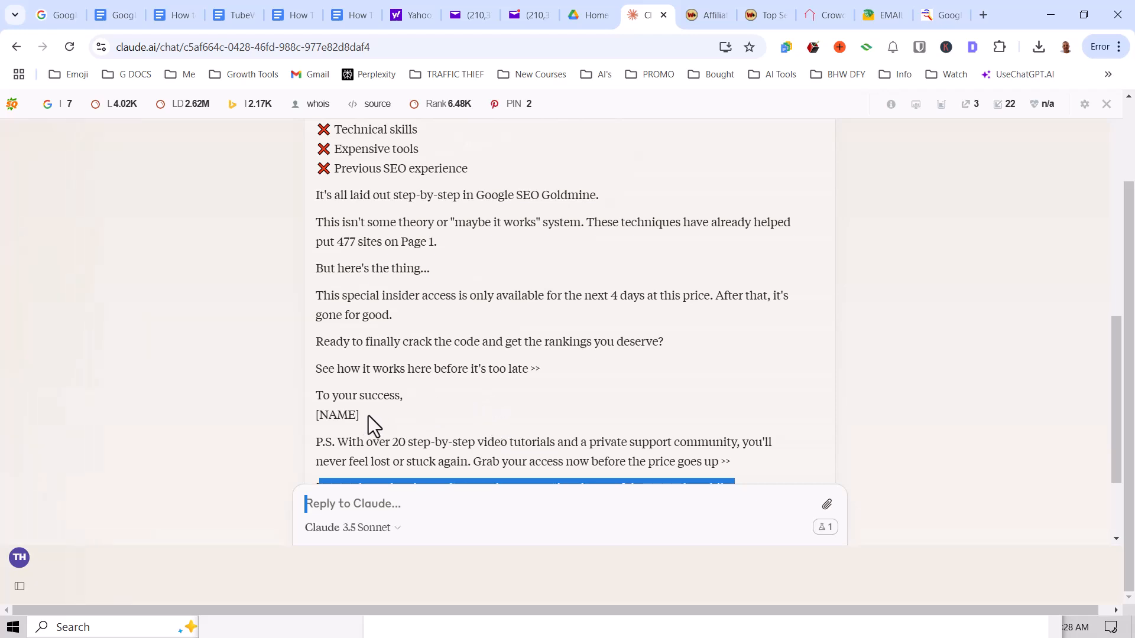
drag(368, 416, 352, 168)
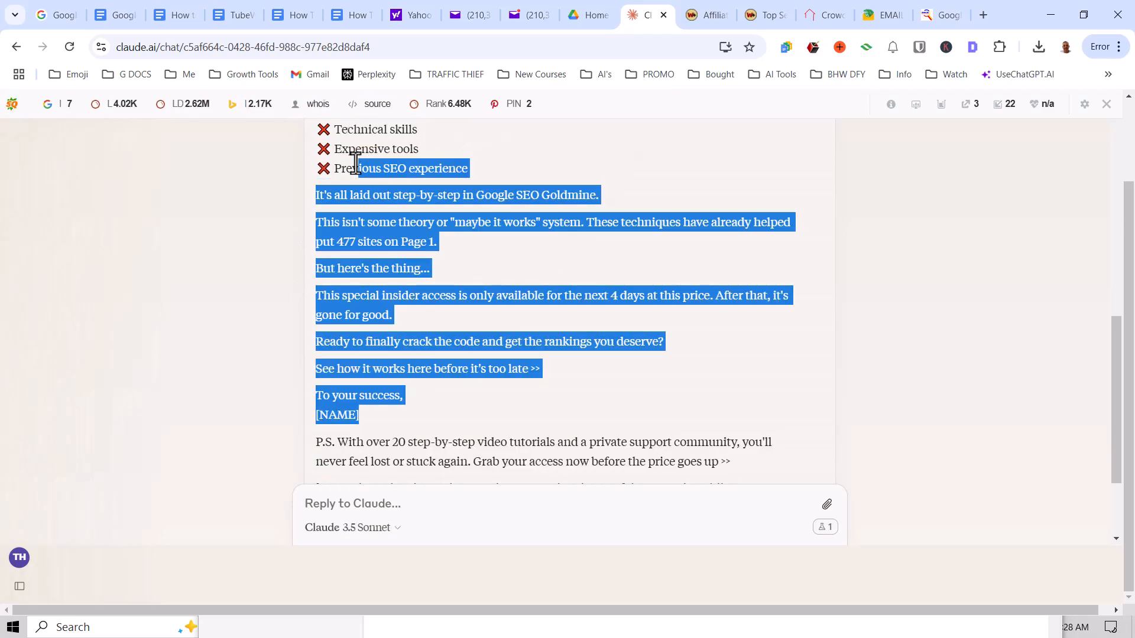
click(541, 230)
scroll(587, 280, up, 8)
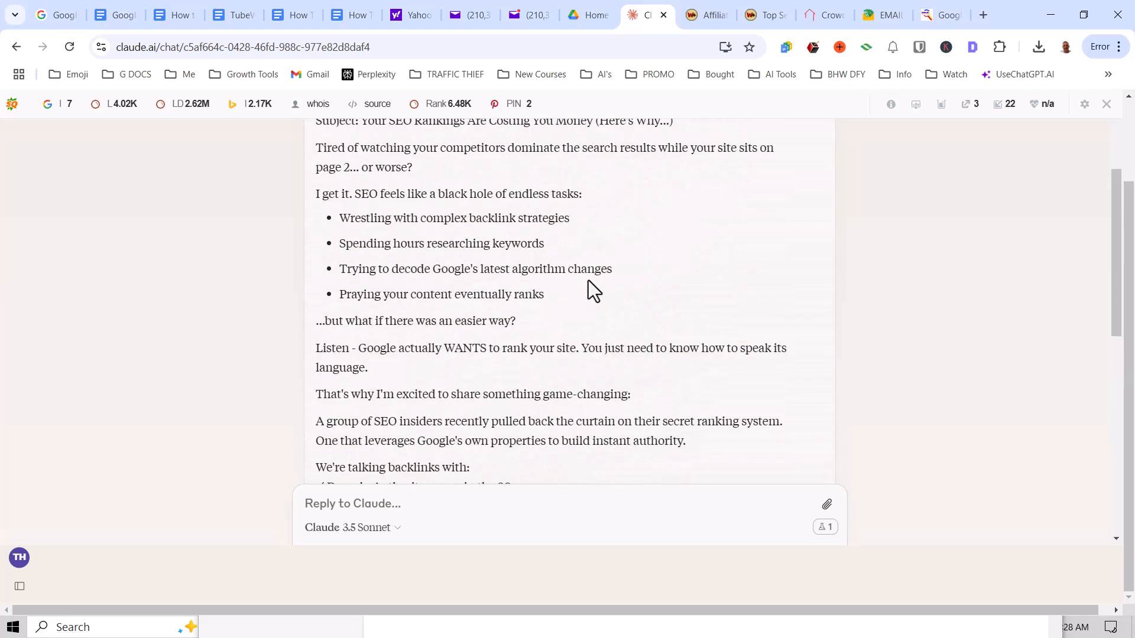
scroll(588, 280, up, 3)
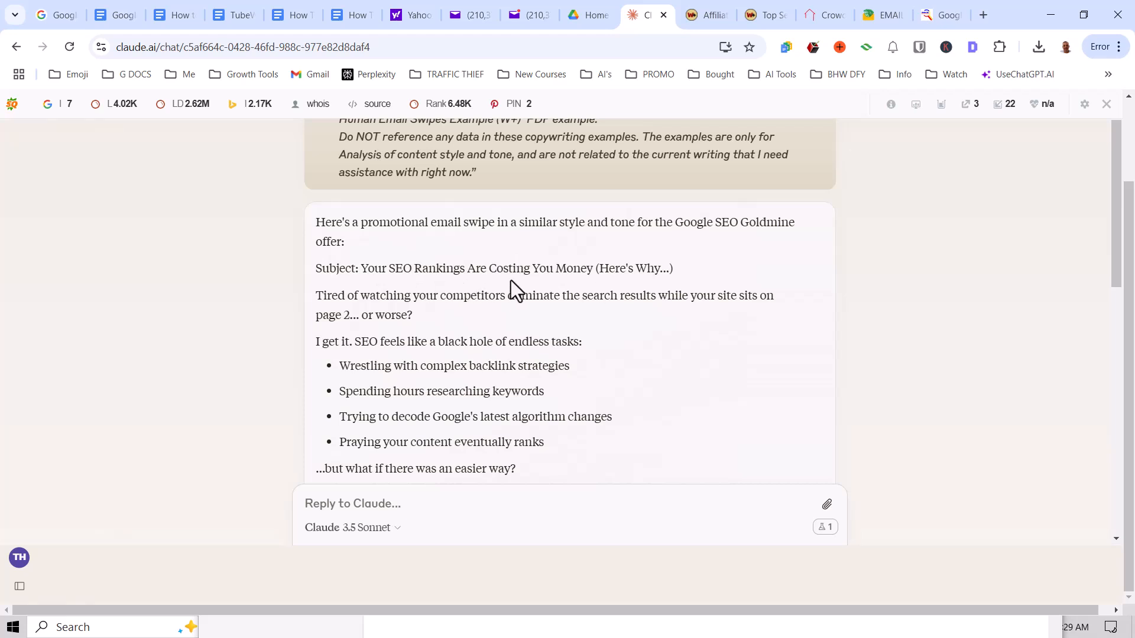
scroll(510, 280, down, 1)
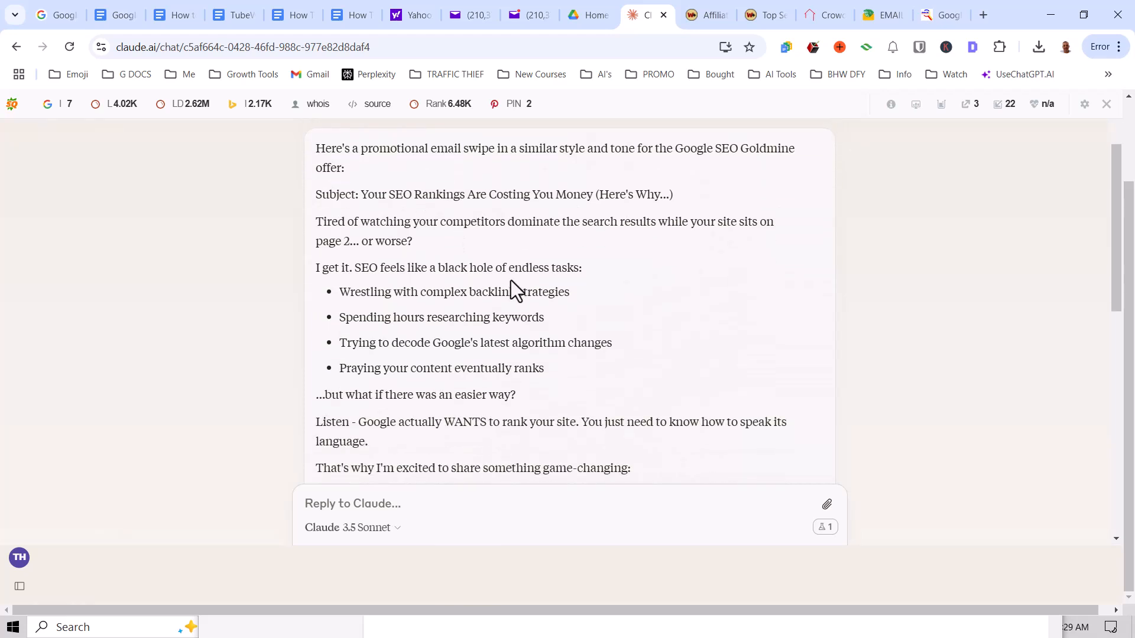
- Select the email from the subject line through the P.S., excluding the bracketed note, reread it, and clear the selection
drag(317, 195, 576, 445)
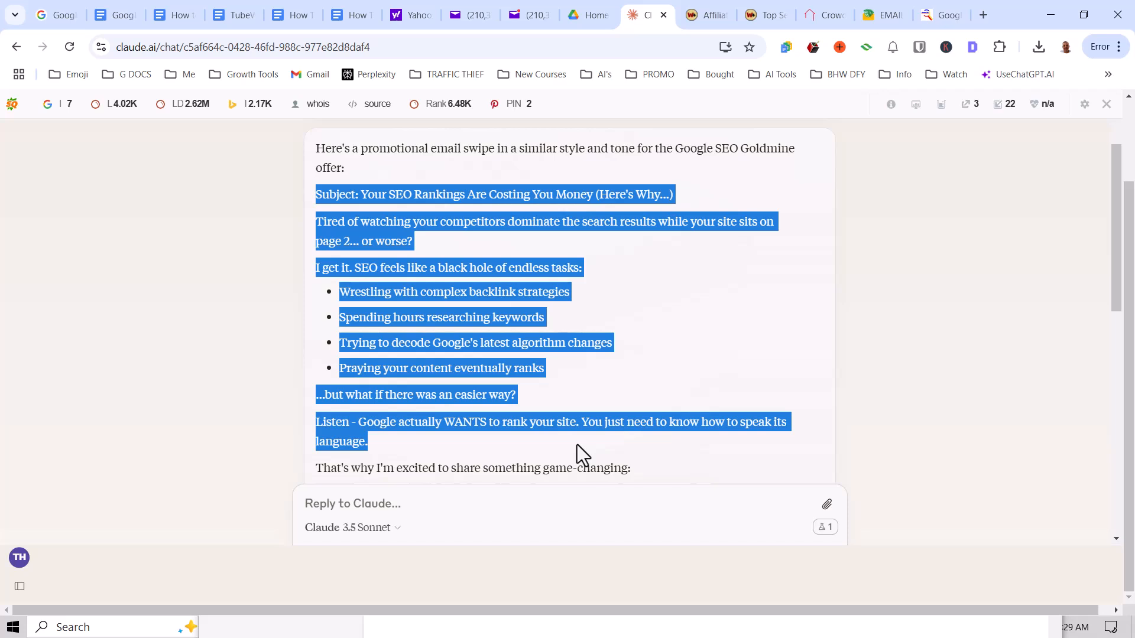
drag(579, 446, 778, 331)
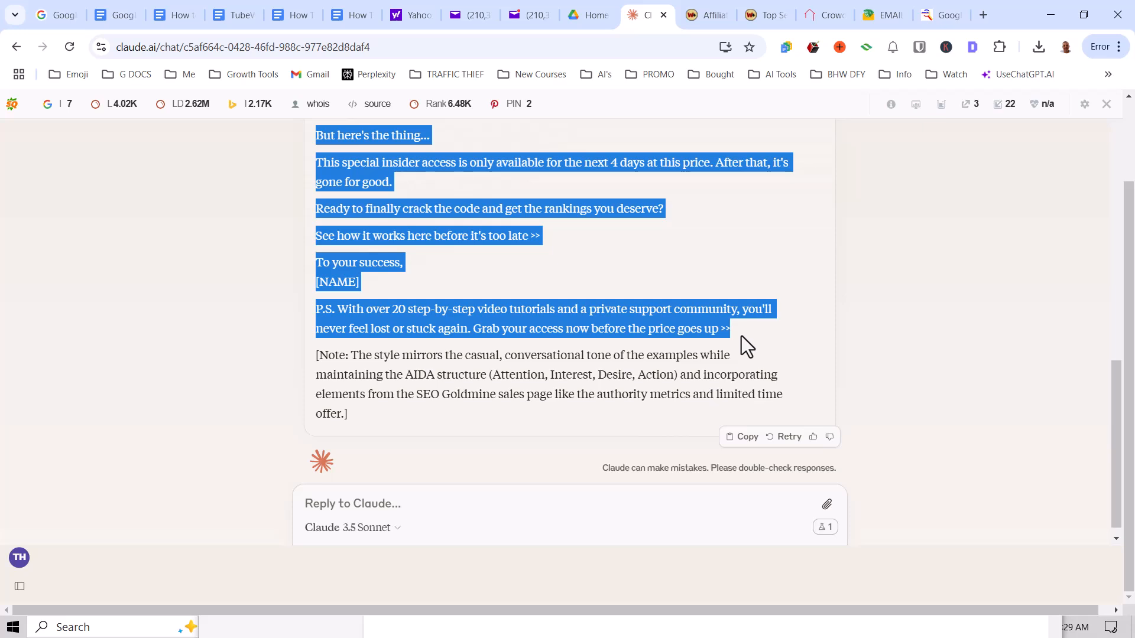
scroll(583, 307, up, 4)
scroll(582, 307, up, 6)
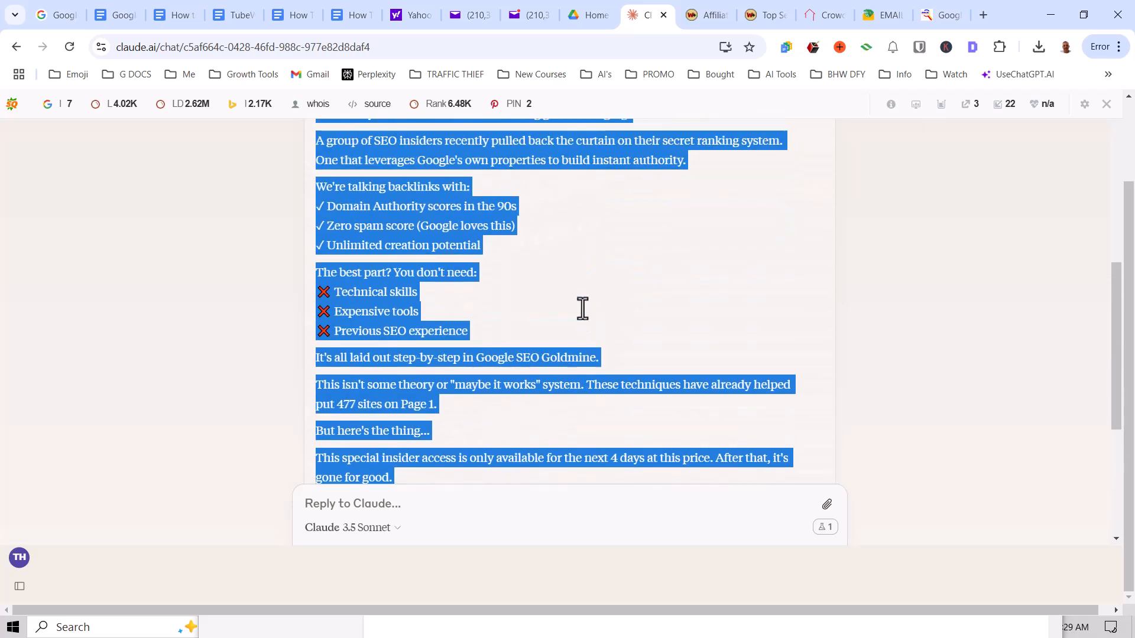
scroll(581, 310, up, 3)
scroll(580, 311, down, 3)
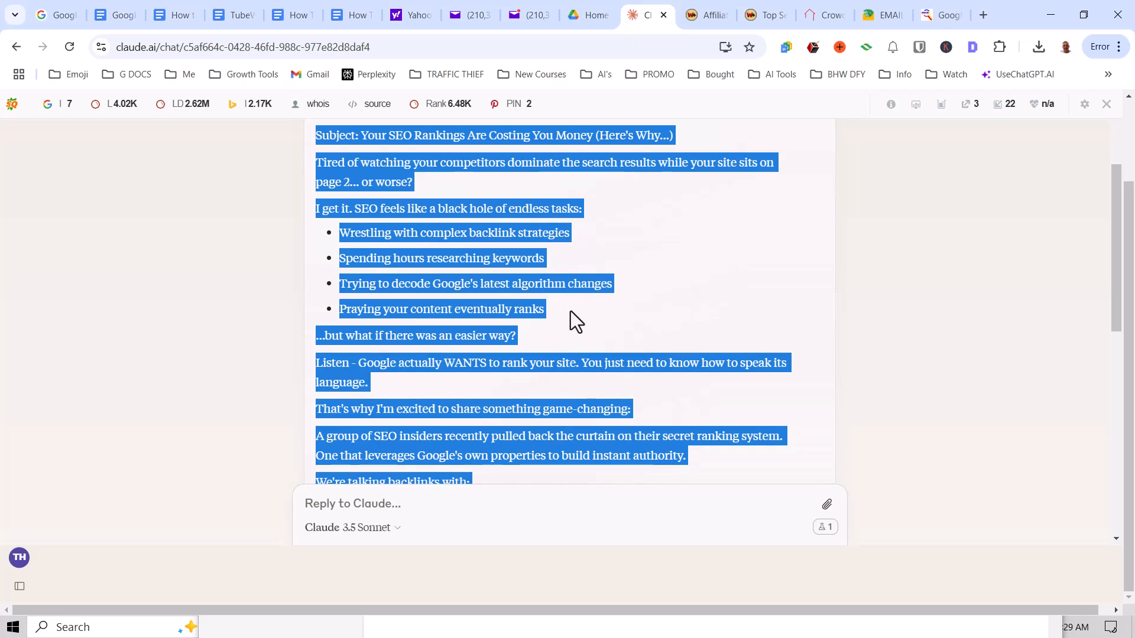
scroll(637, 352, up, 2)
scroll(636, 352, down, 2)
scroll(579, 333, up, 1)
scroll(576, 332, down, 1)
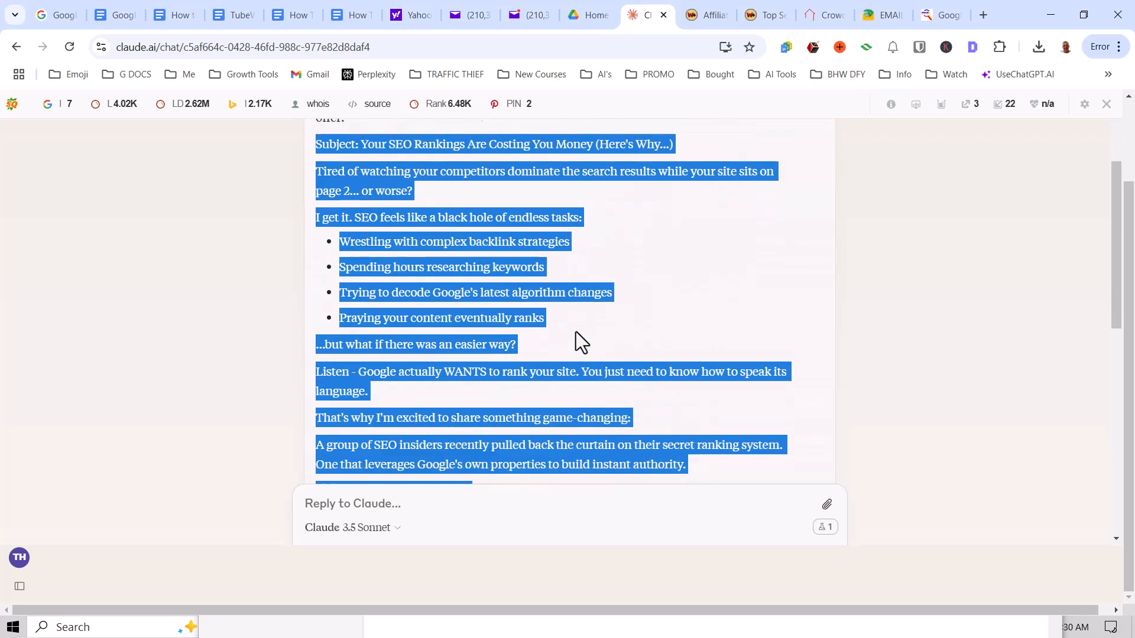
scroll(571, 324, down, 10)
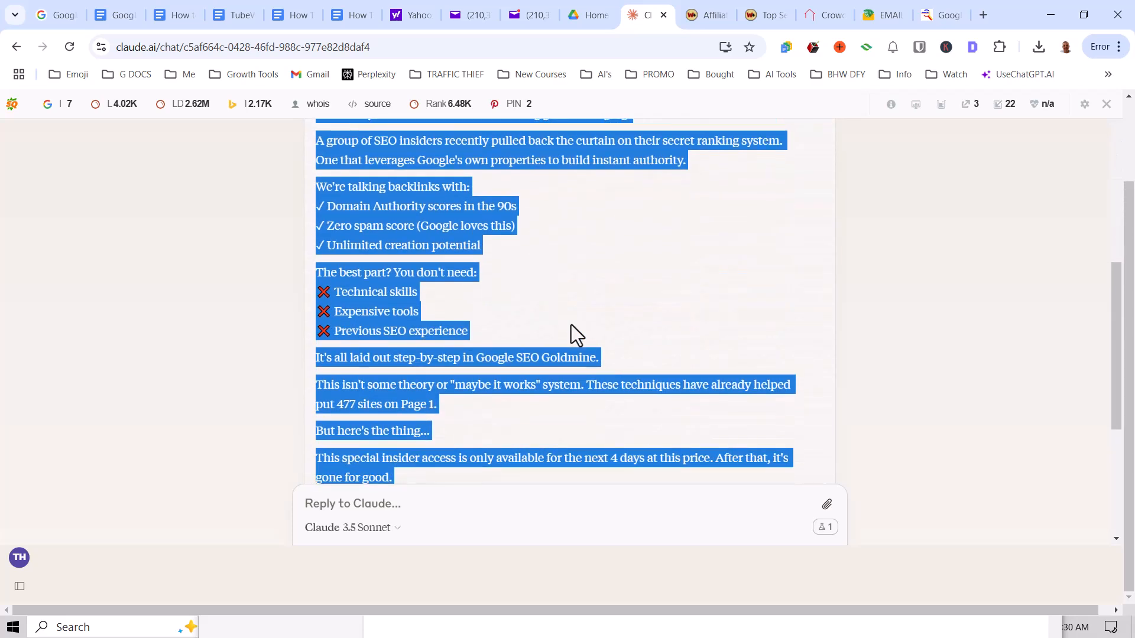
scroll(570, 327, up, 8)
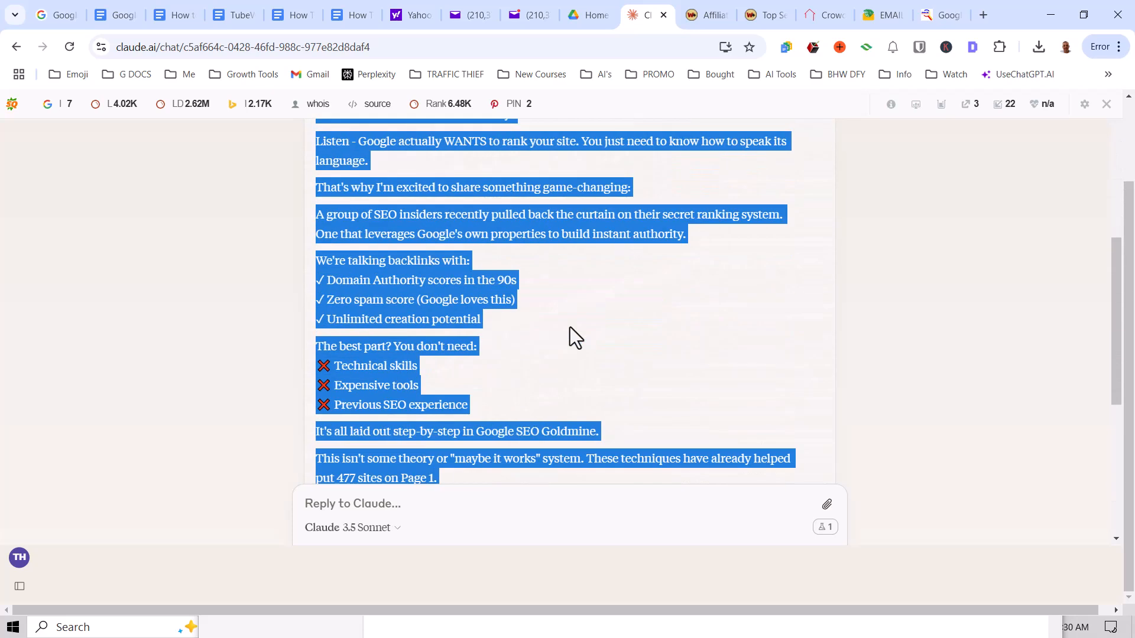
scroll(569, 327, up, 3)
scroll(570, 328, down, 3)
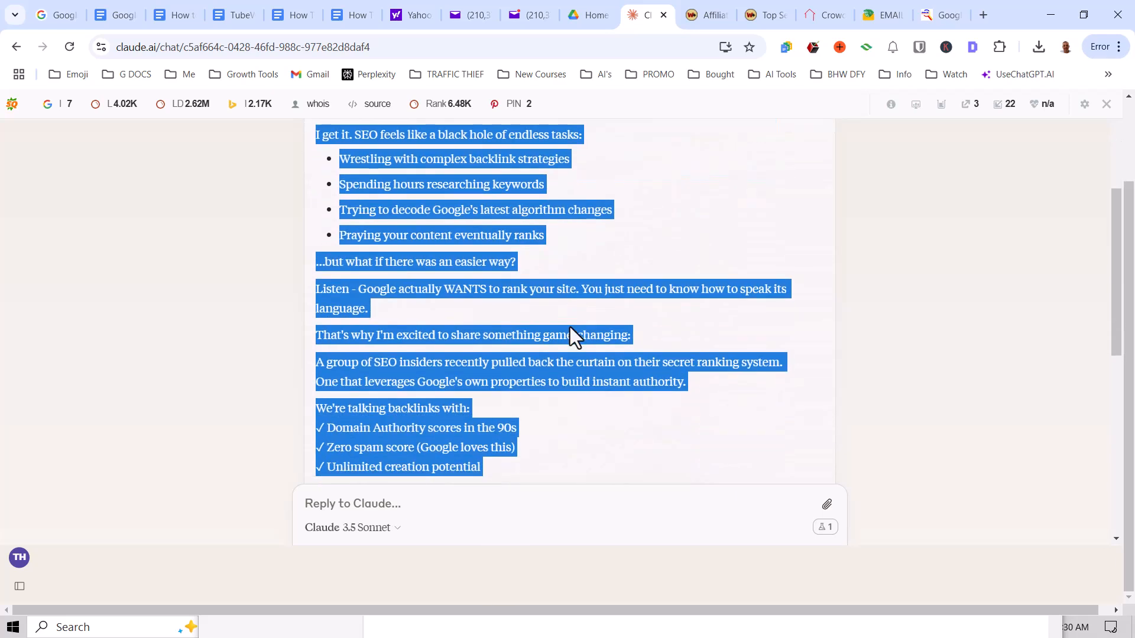
scroll(569, 328, up, 3)
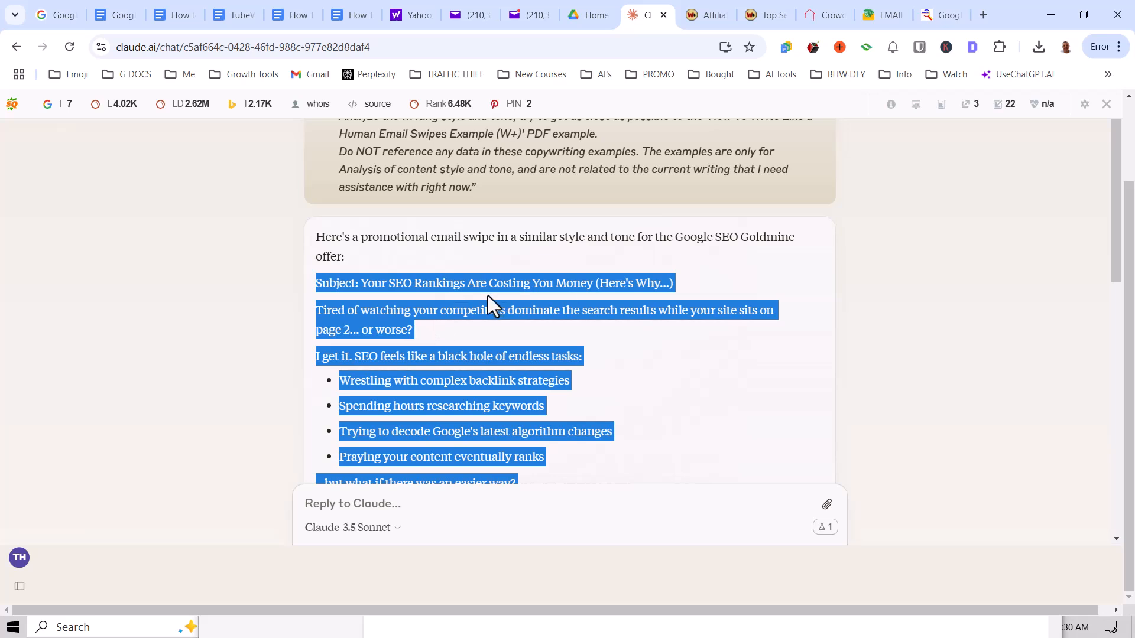
scroll(590, 342, down, 1)
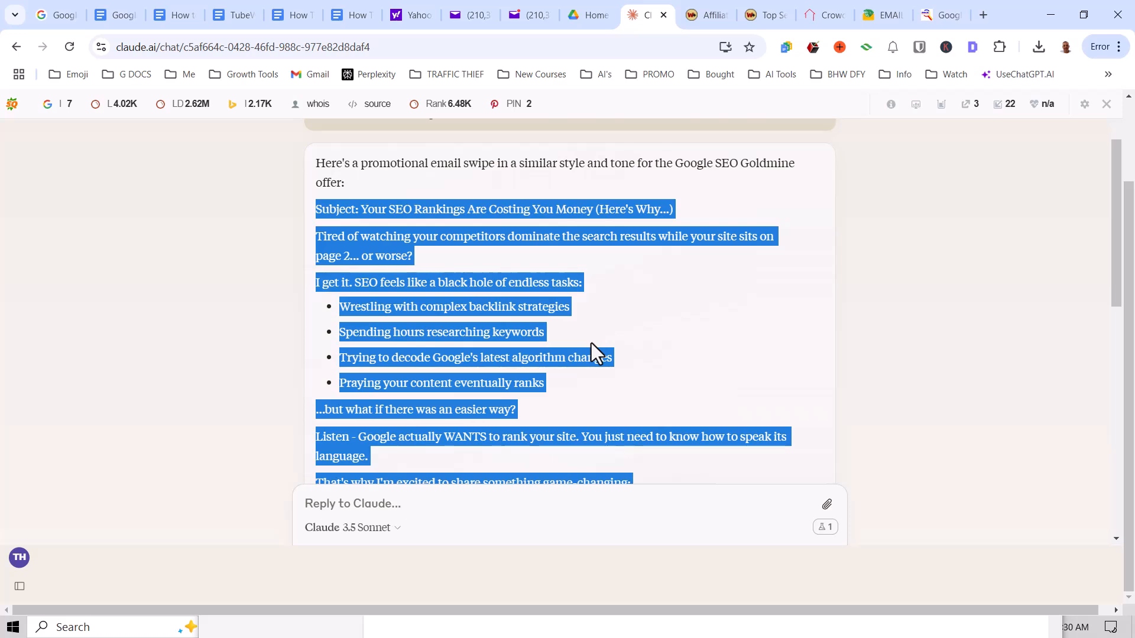
click(703, 280)
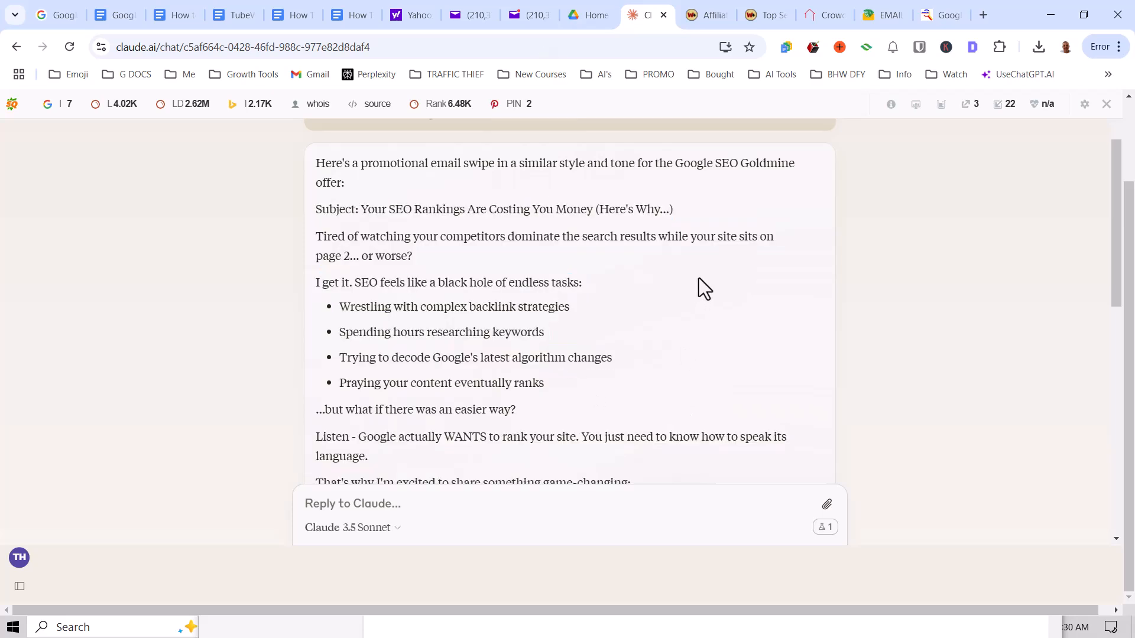
- Skim the email body once more, from the opening pain points through the backlink claims and product mention
scroll(720, 408, down, 4)
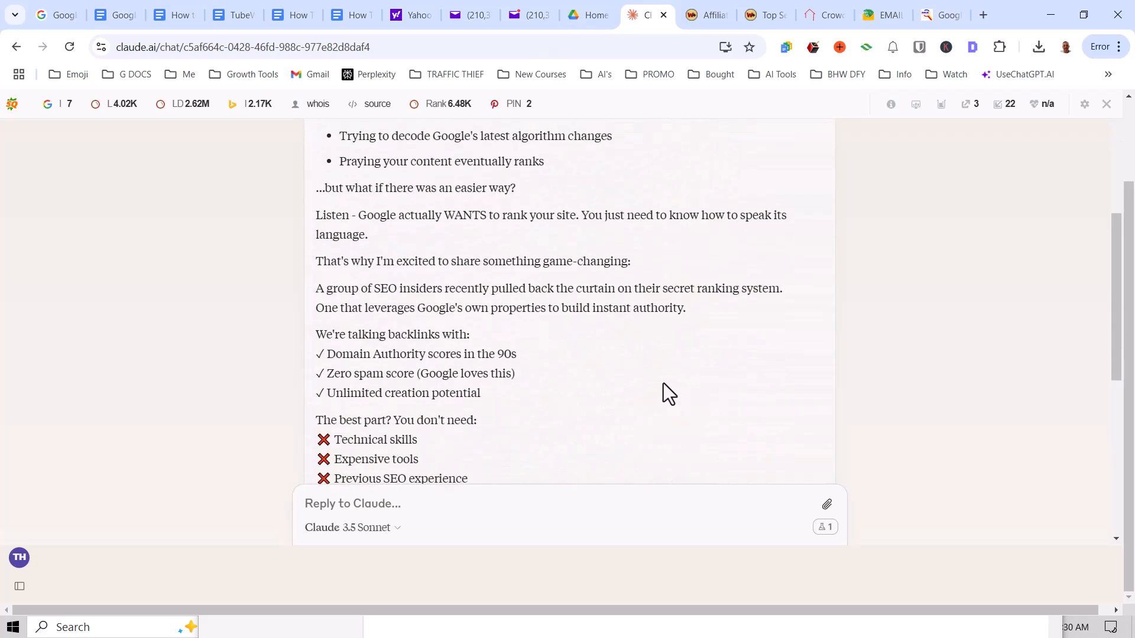
scroll(663, 383, down, 6)
scroll(663, 383, up, 5)
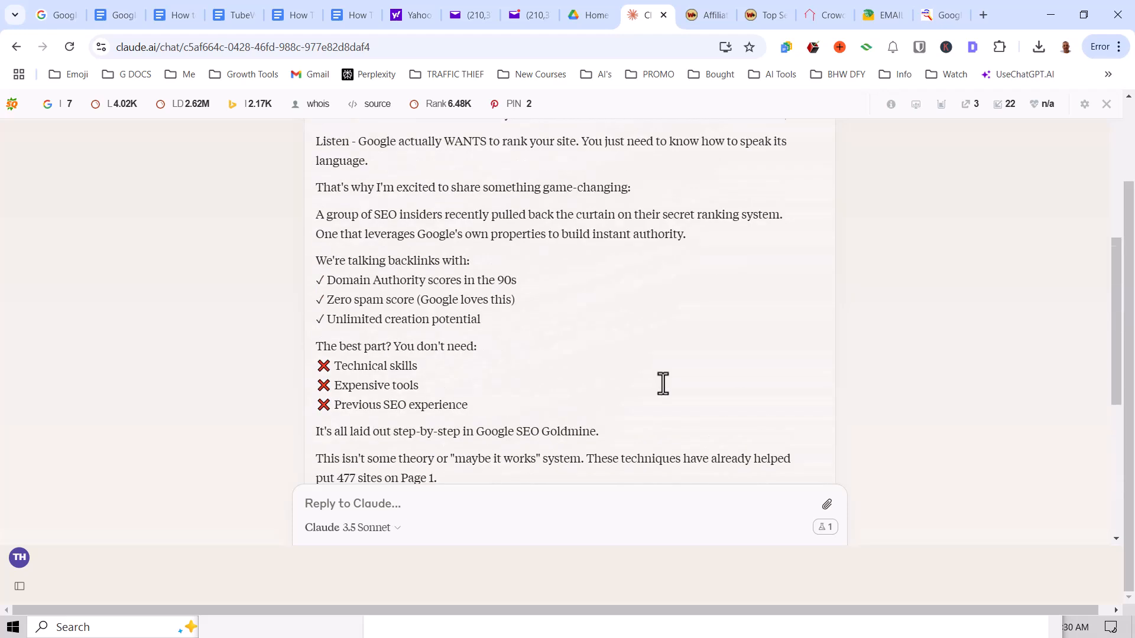
scroll(658, 395, up, 4)
scroll(658, 395, down, 1)
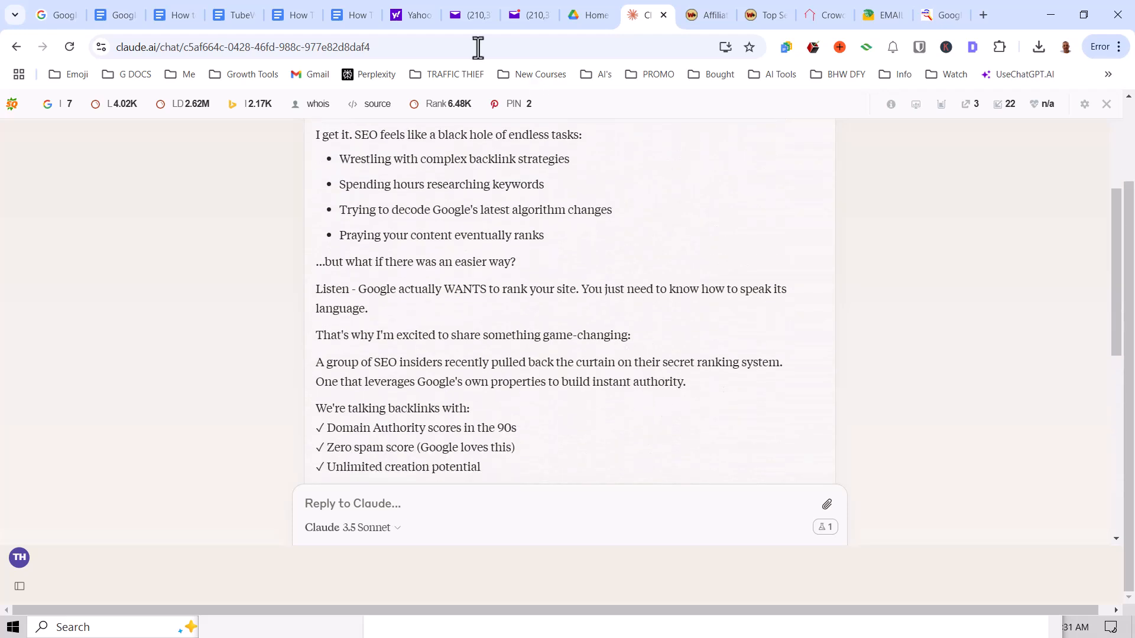
- Switch to the "How to write like a human (webinar notes)" document and examine the Stupid Simple Prompt and the example links
click(177, 17)
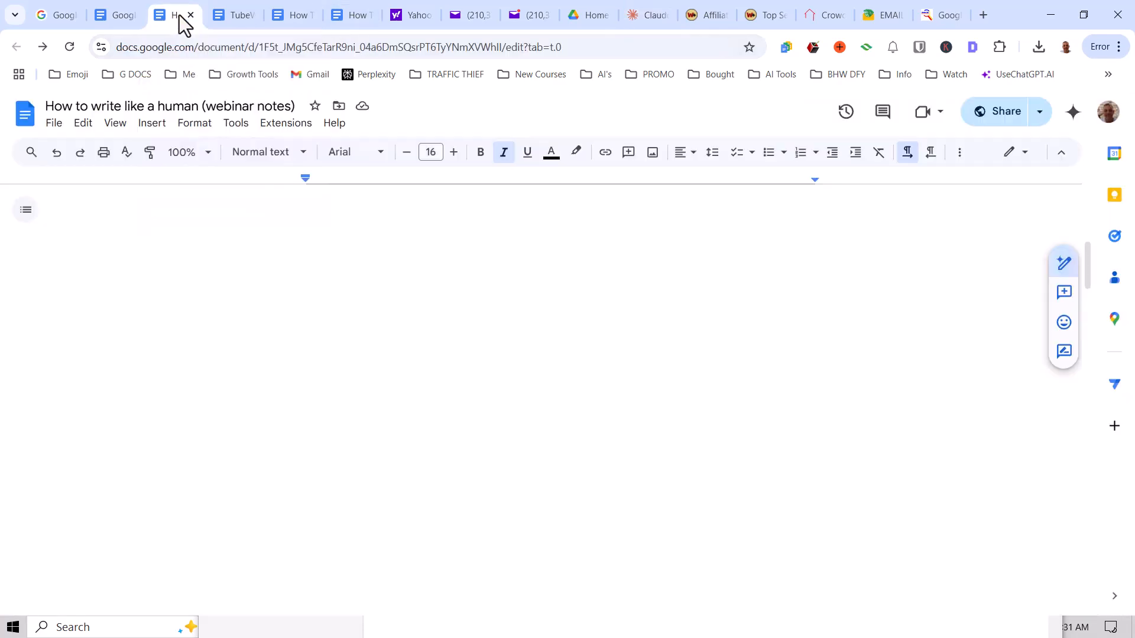
click(871, 384)
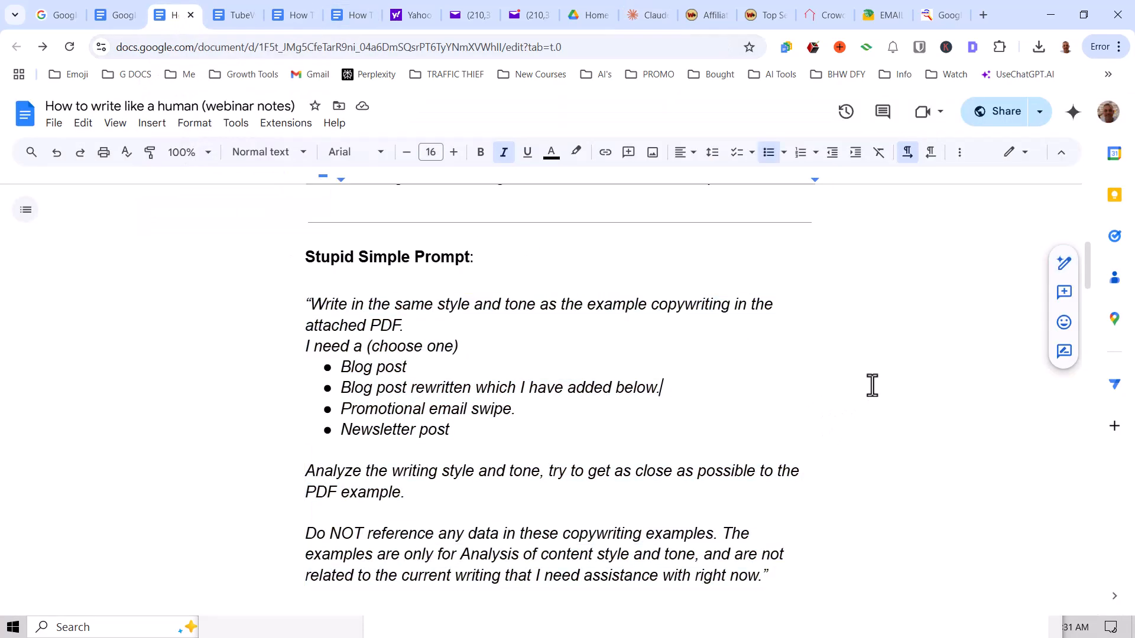
scroll(872, 385, down, 5)
scroll(872, 385, up, 3)
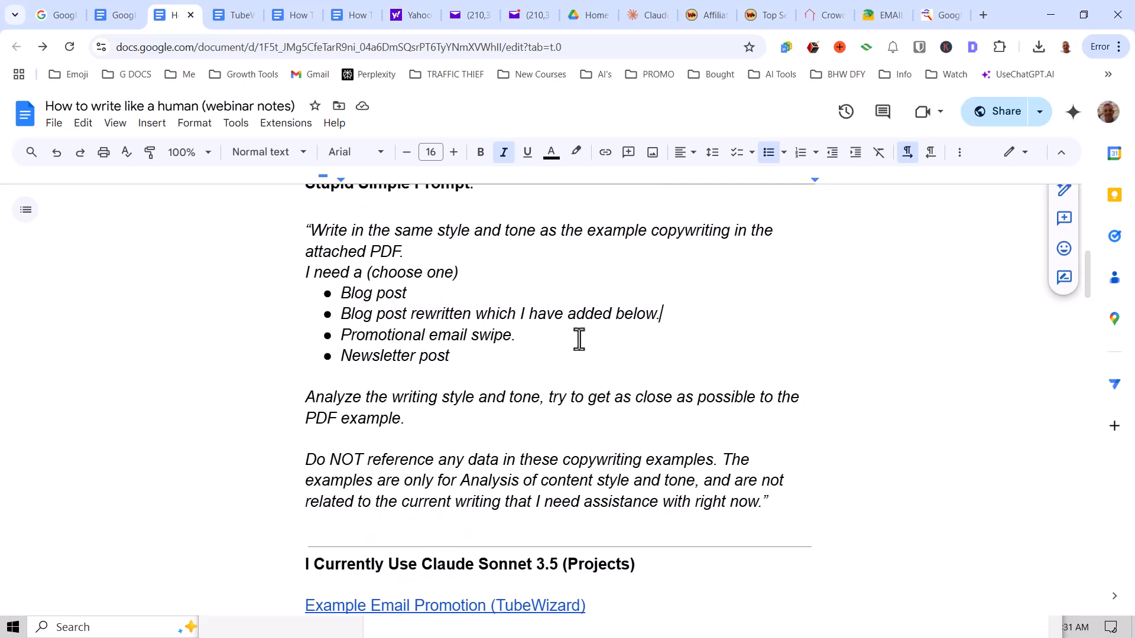
scroll(650, 414, down, 3)
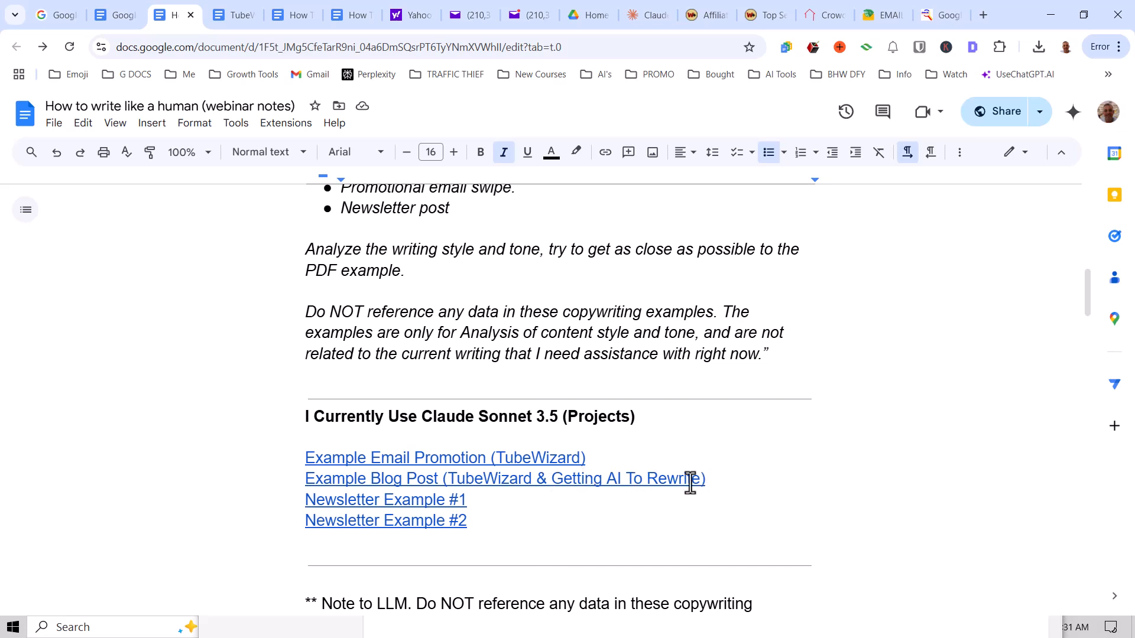
- Open the linked "Example Blog Post (TubeWizard & Getting AI To Rewrite)" and examine its table of contents and opening section
click(466, 482)
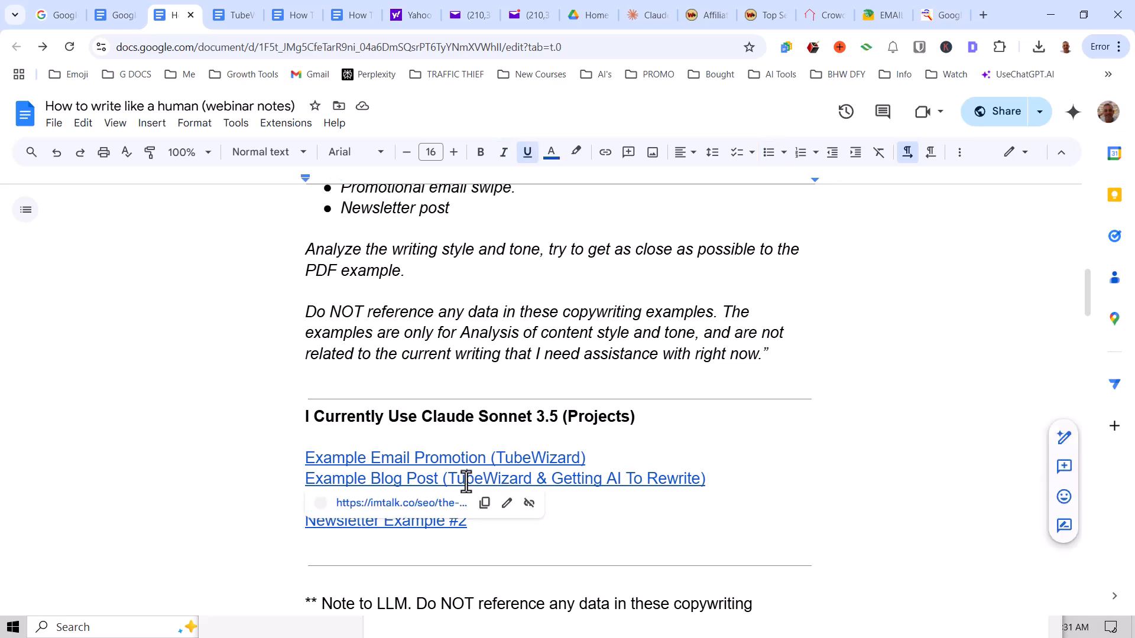
click(430, 504)
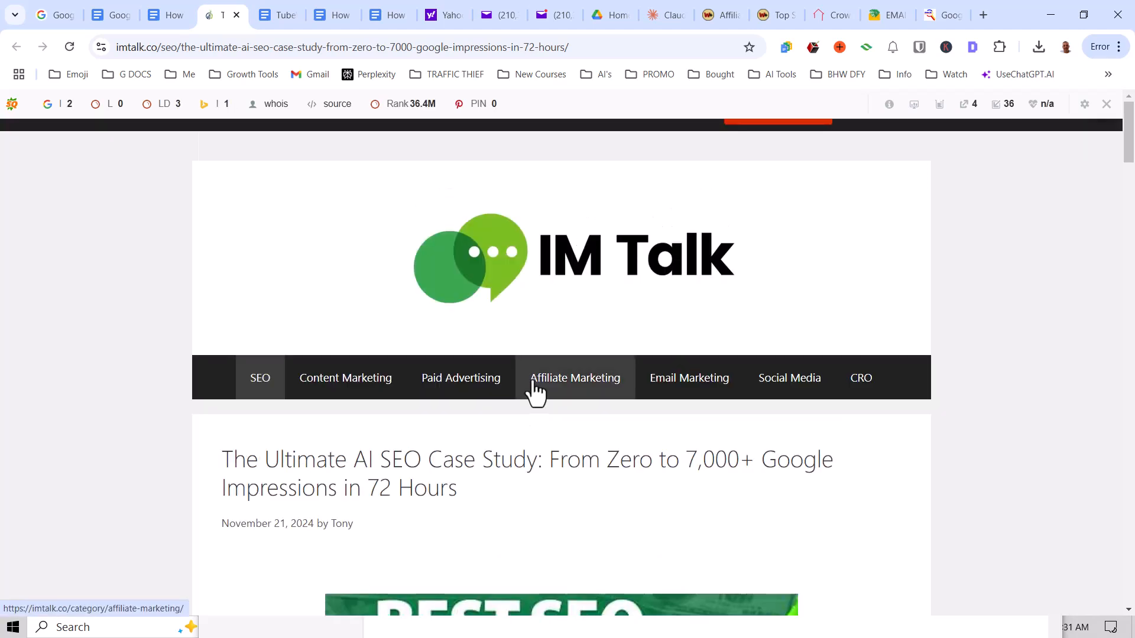
scroll(534, 381, down, 2)
scroll(534, 391, down, 10)
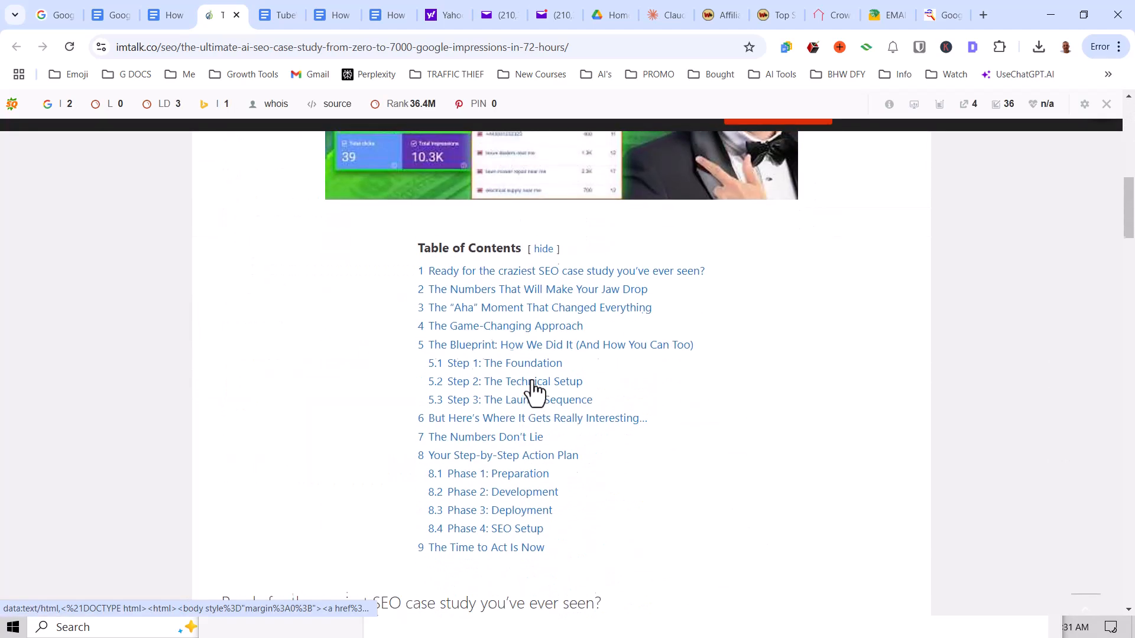
scroll(533, 390, down, 1)
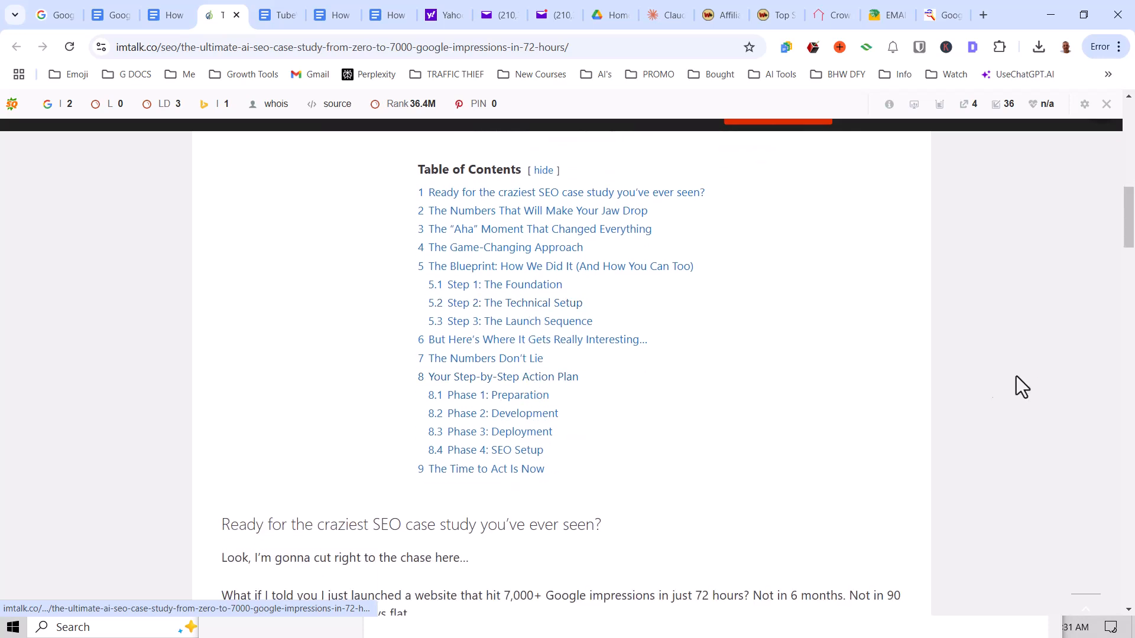
scroll(865, 420, down, 5)
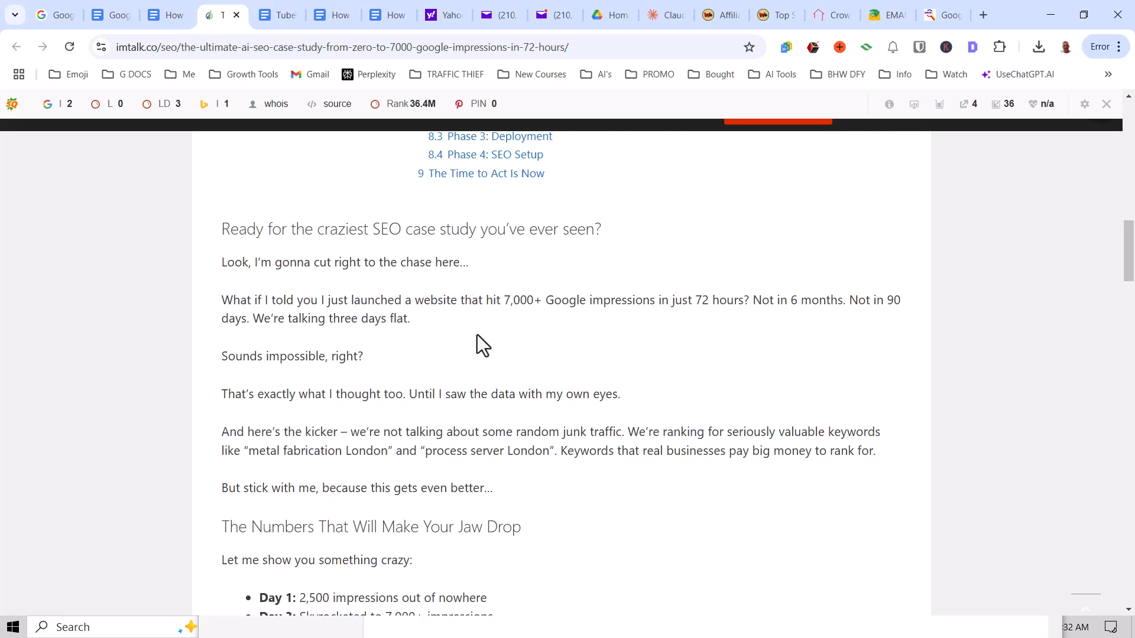
- Read the blog post's introduction, its Day 1 to Day 3 numbers section, and the "Aha" Moment section for writing style
scroll(494, 353, down, 1)
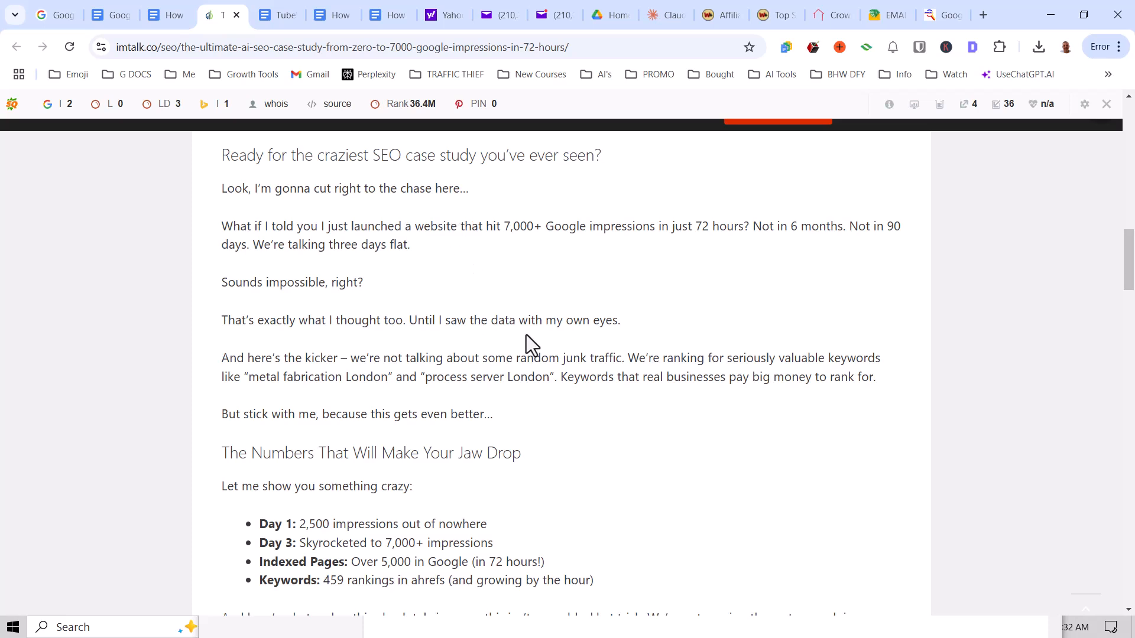
scroll(525, 335, down, 2)
scroll(661, 361, down, 2)
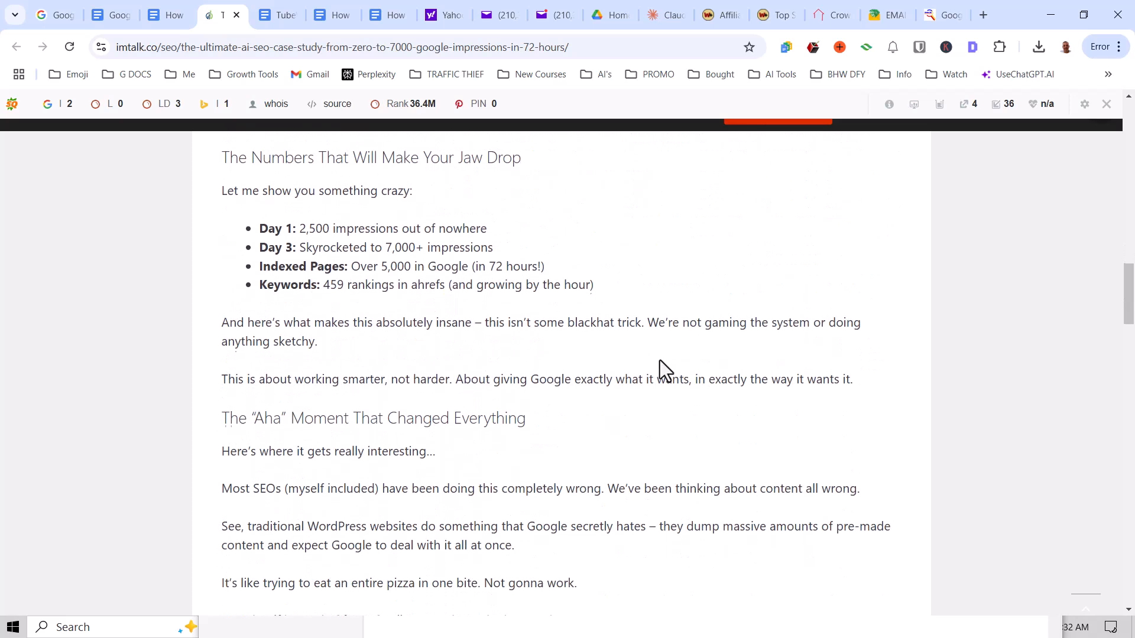
scroll(533, 323, down, 2)
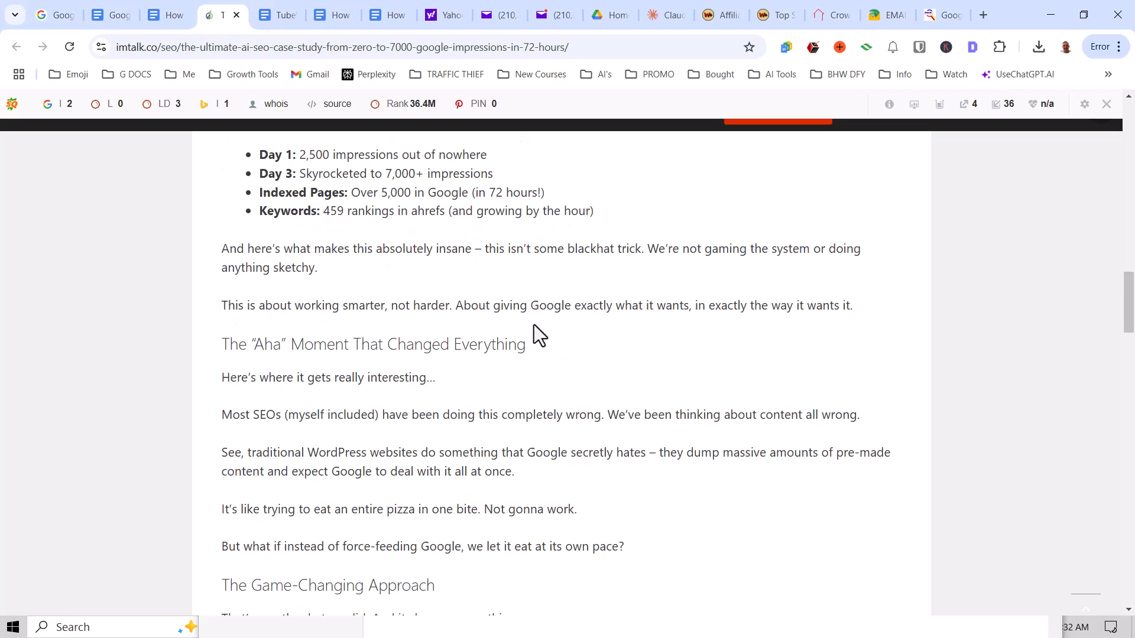
scroll(520, 296, up, 3)
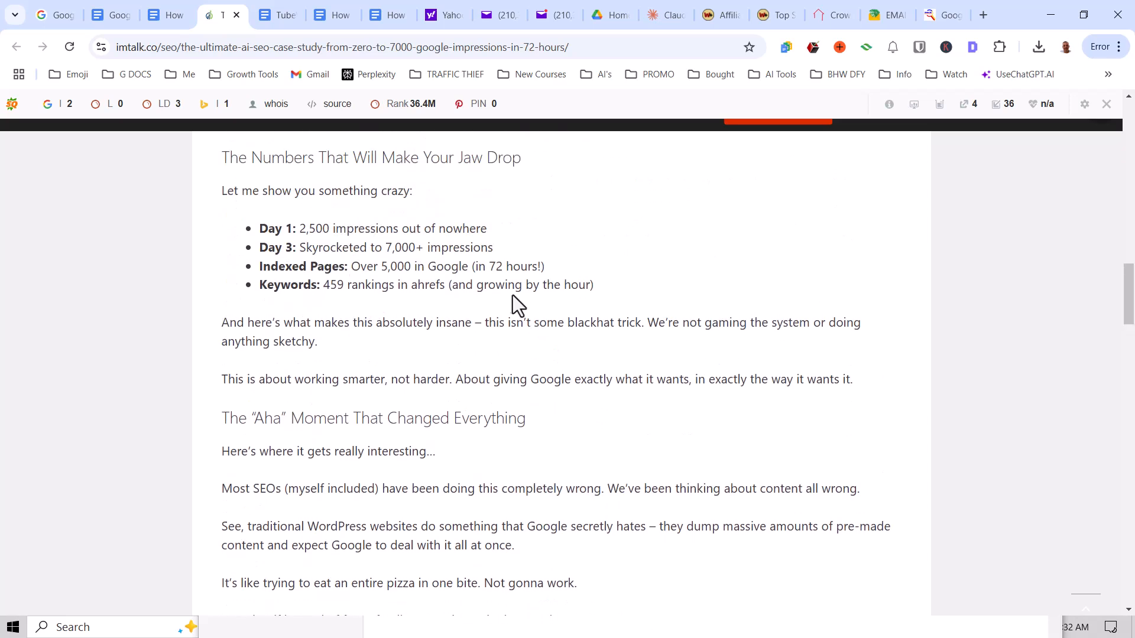
scroll(619, 335, down, 3)
scroll(619, 336, down, 1)
scroll(620, 335, up, 1)
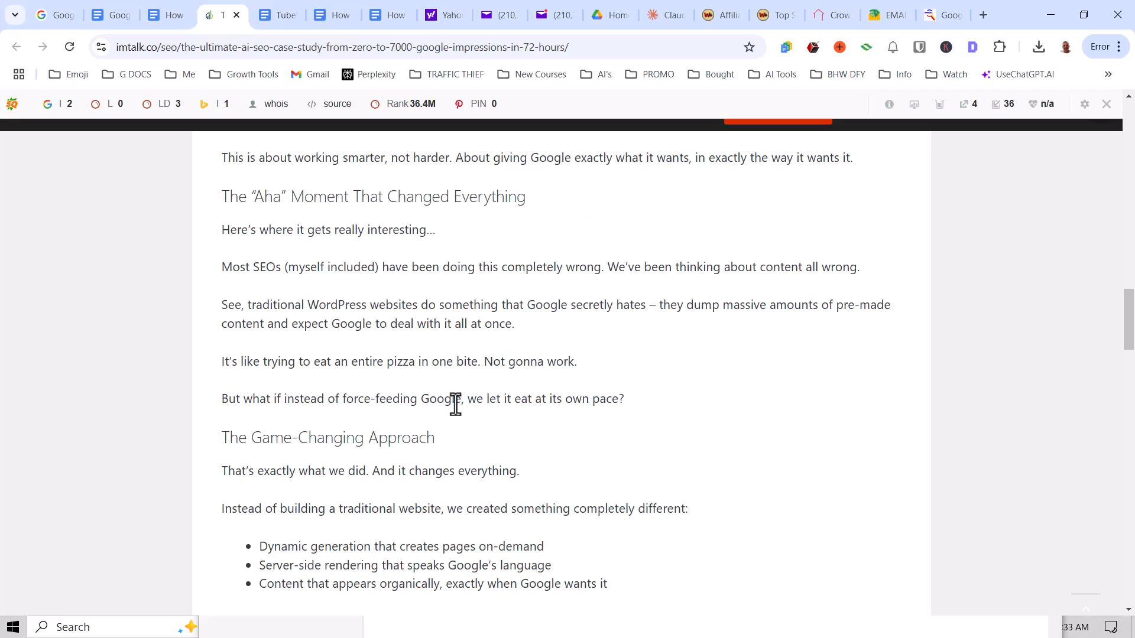
- Review the blog post from The Game-Changing Approach through the three blueprint steps and The Numbers Don't Lie
scroll(467, 393, down, 4)
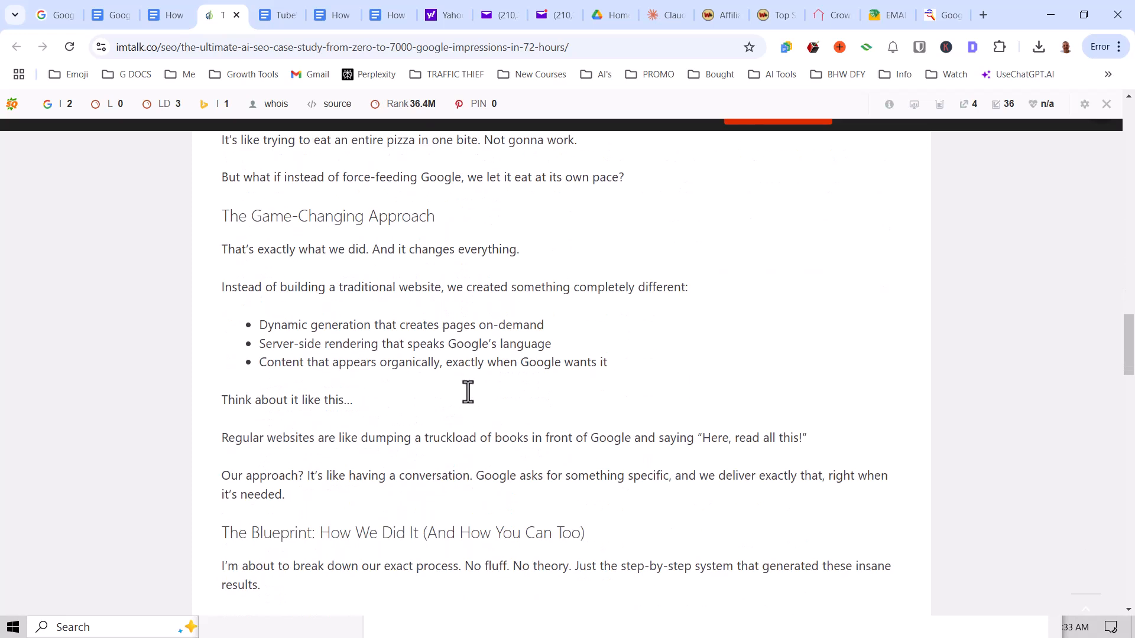
scroll(461, 289, down, 4)
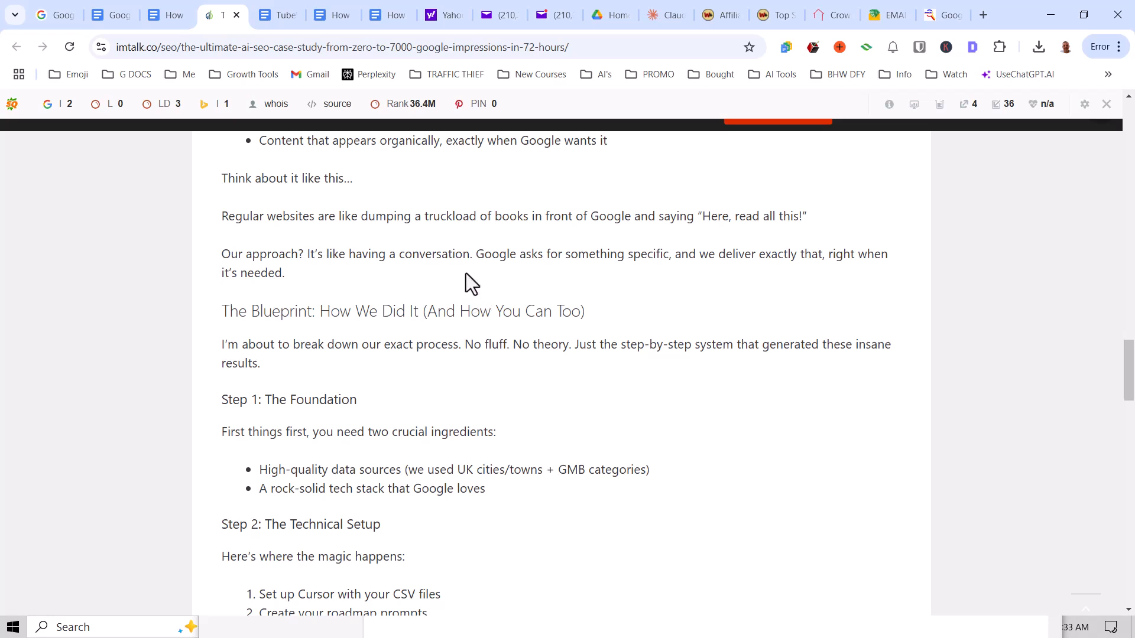
scroll(466, 273, down, 3)
scroll(466, 273, down, 3)
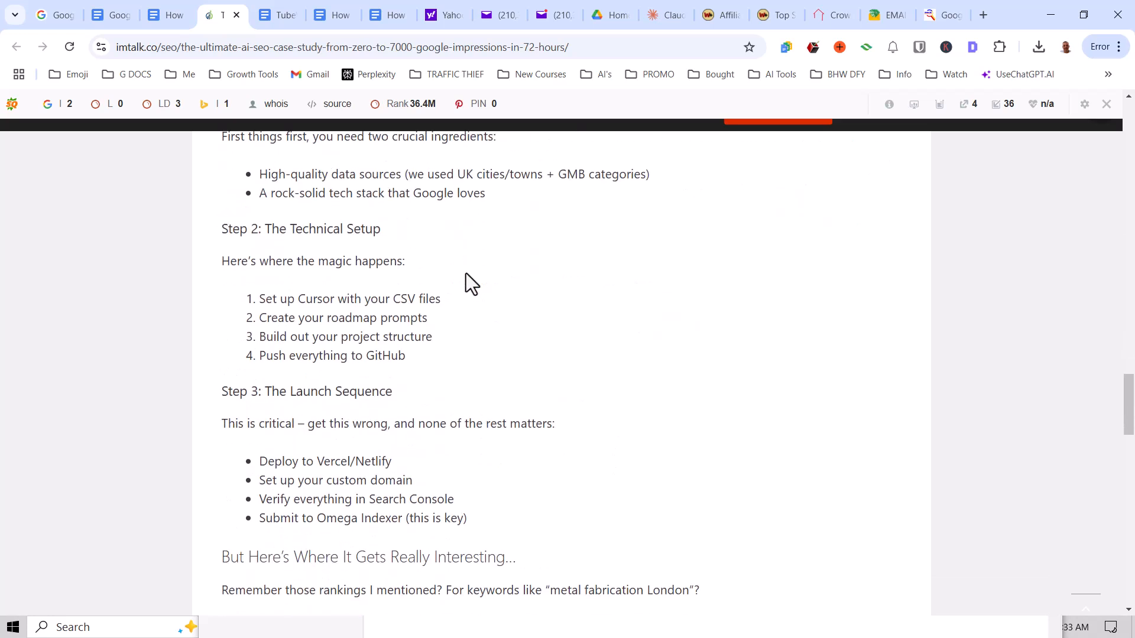
scroll(466, 273, down, 2)
scroll(466, 273, down, 1)
scroll(466, 273, down, 7)
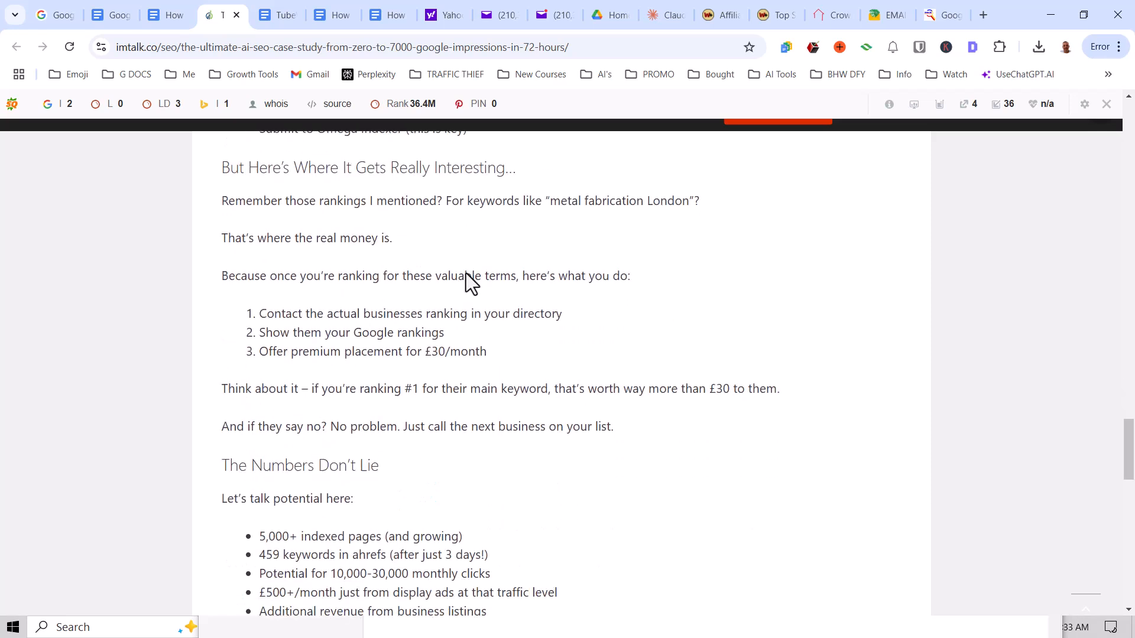
scroll(465, 273, down, 2)
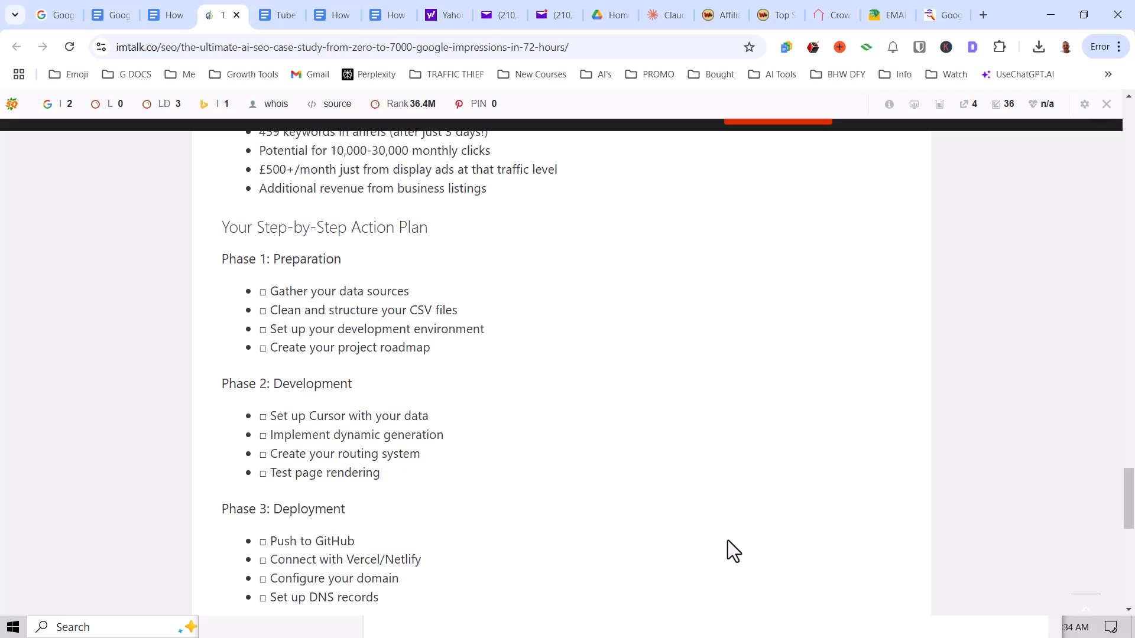
- Examine the post's four-phase action plan and its closing section, The Time to Act Is Now, including the checklist link
scroll(471, 378, down, 4)
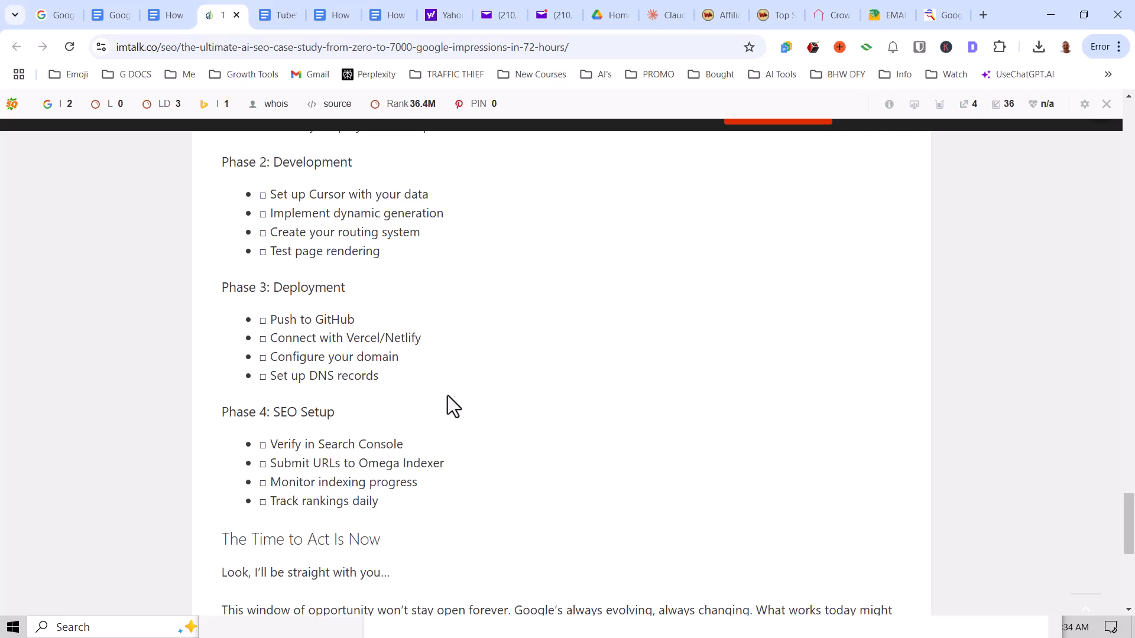
scroll(447, 396, up, 6)
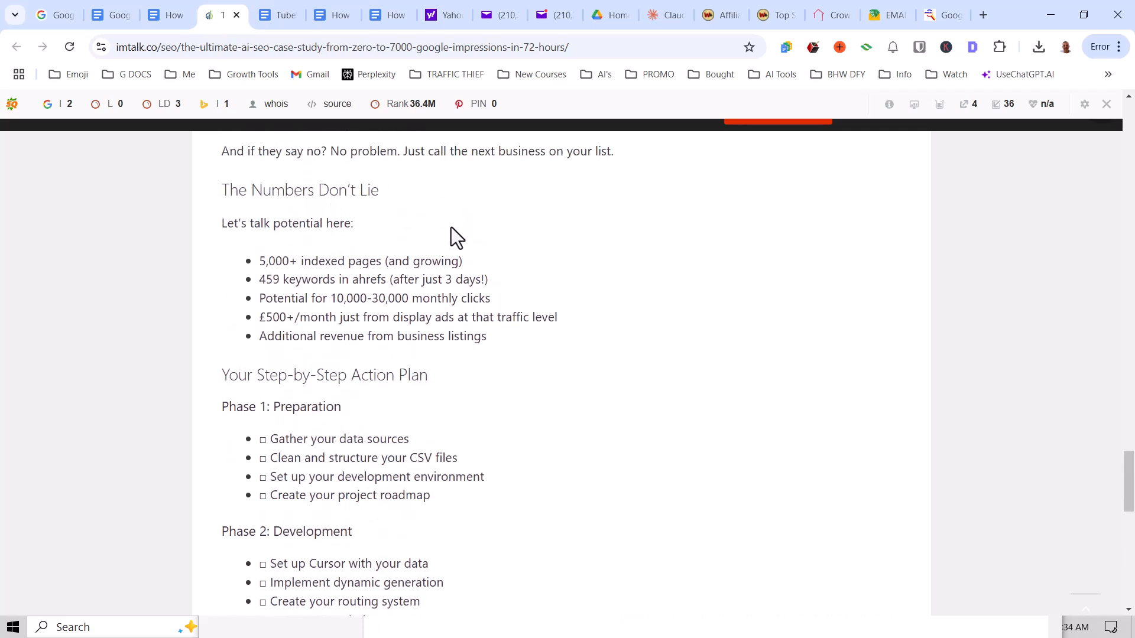
scroll(452, 352, down, 8)
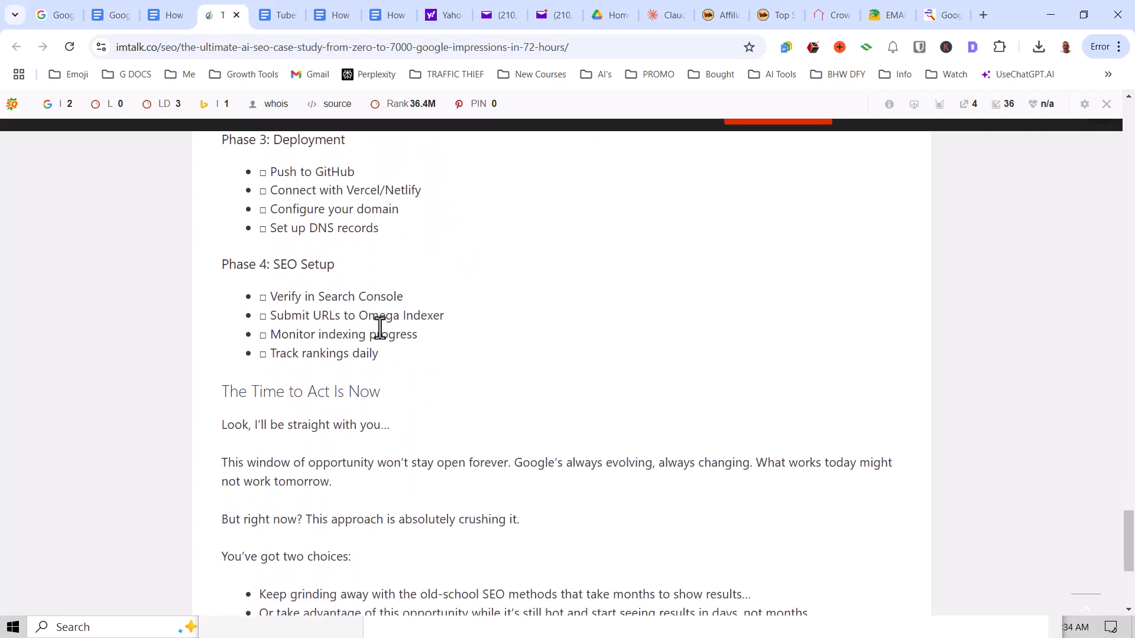
scroll(380, 329, down, 3)
scroll(370, 304, down, 2)
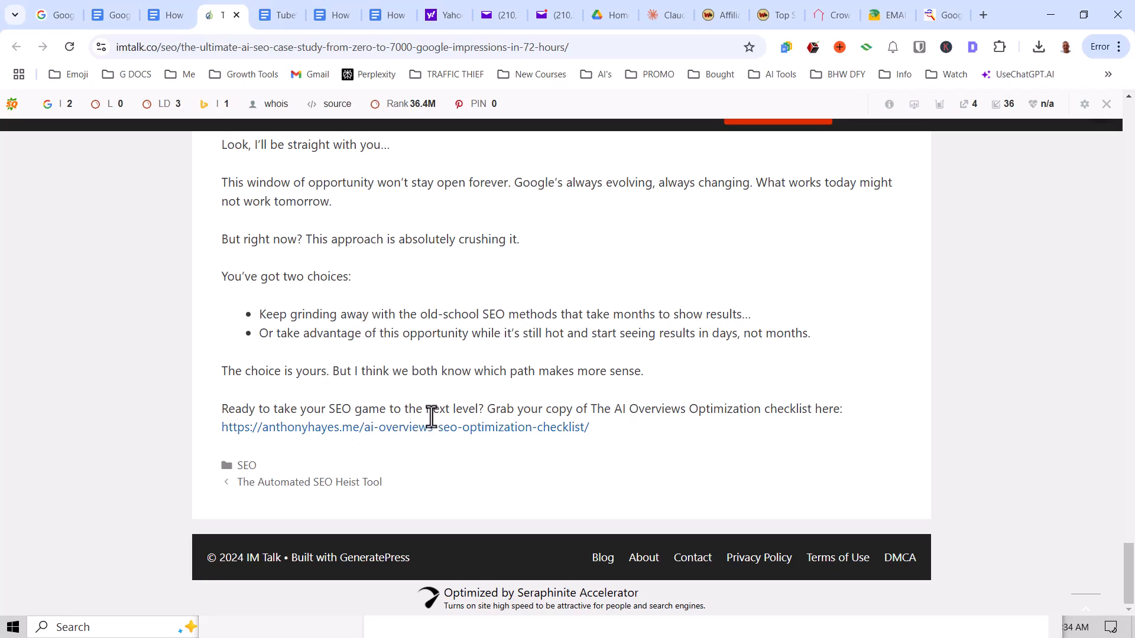
- Skim the whole blog post again, checking how the embedded video, table of contents, and section headings structure the article
scroll(430, 416, up, 5)
scroll(423, 426, up, 20)
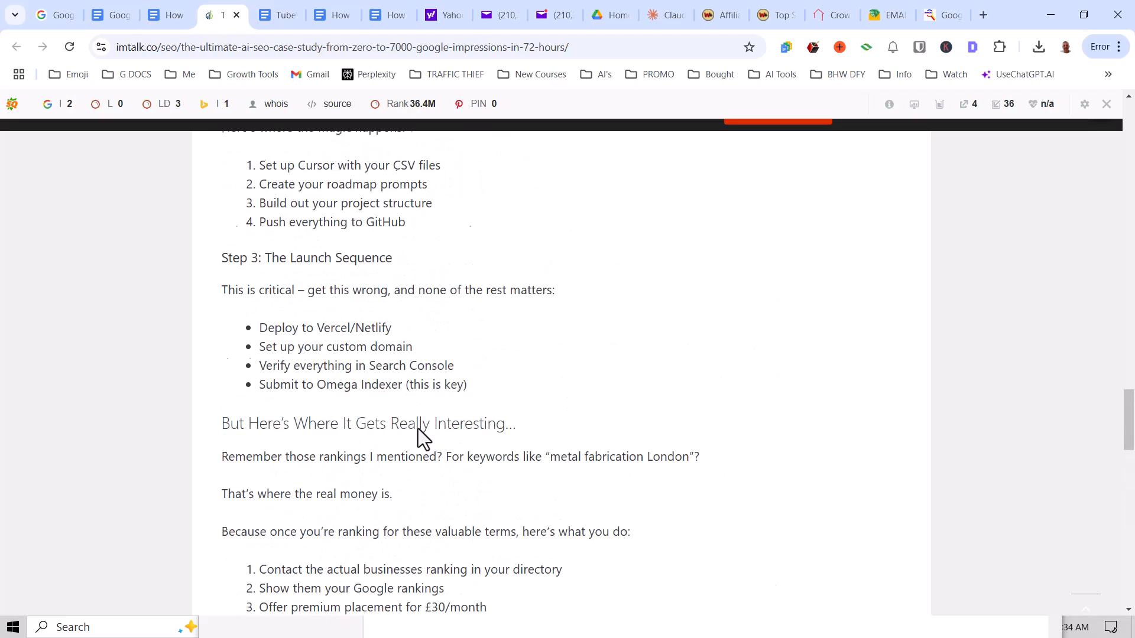
scroll(419, 455, up, 3)
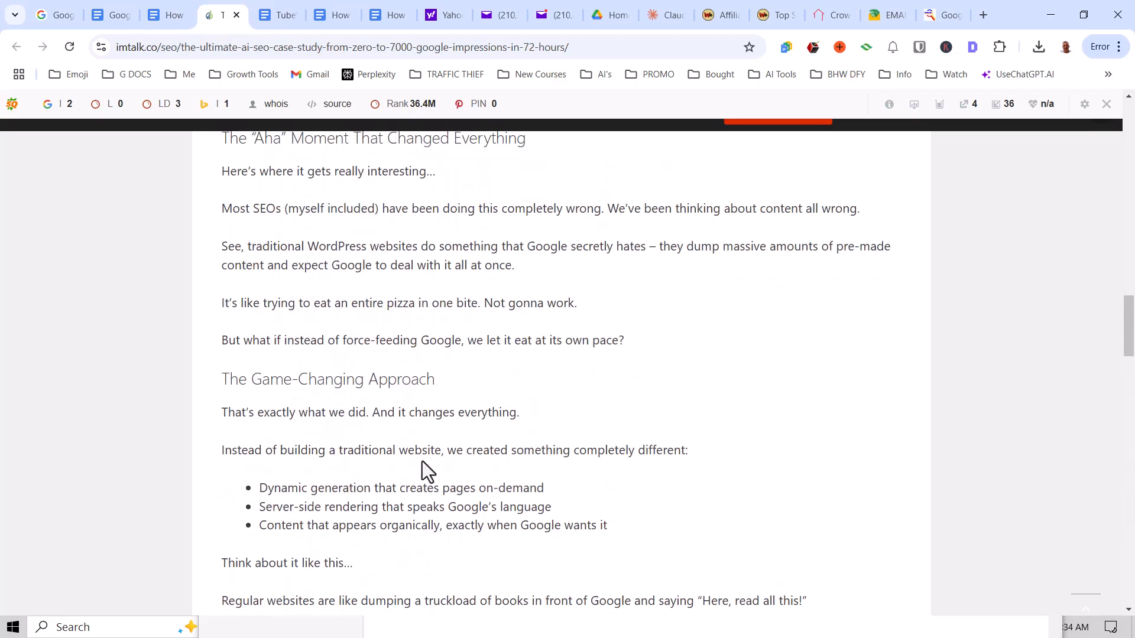
scroll(422, 461, up, 4)
scroll(422, 460, up, 10)
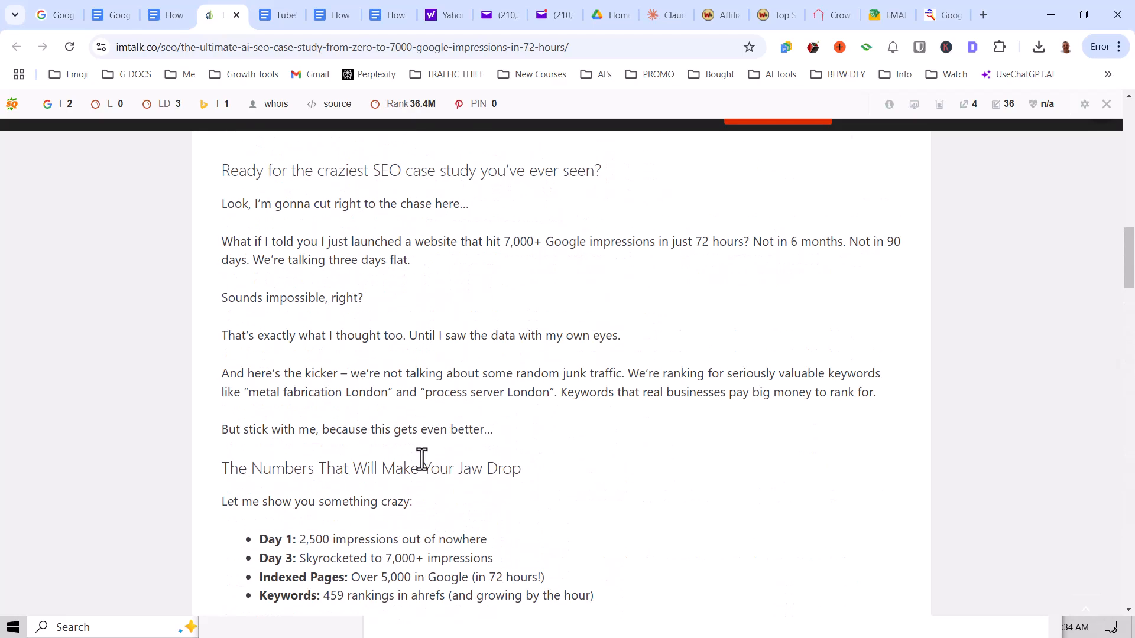
scroll(421, 460, down, 2)
scroll(420, 460, up, 3)
scroll(420, 461, up, 4)
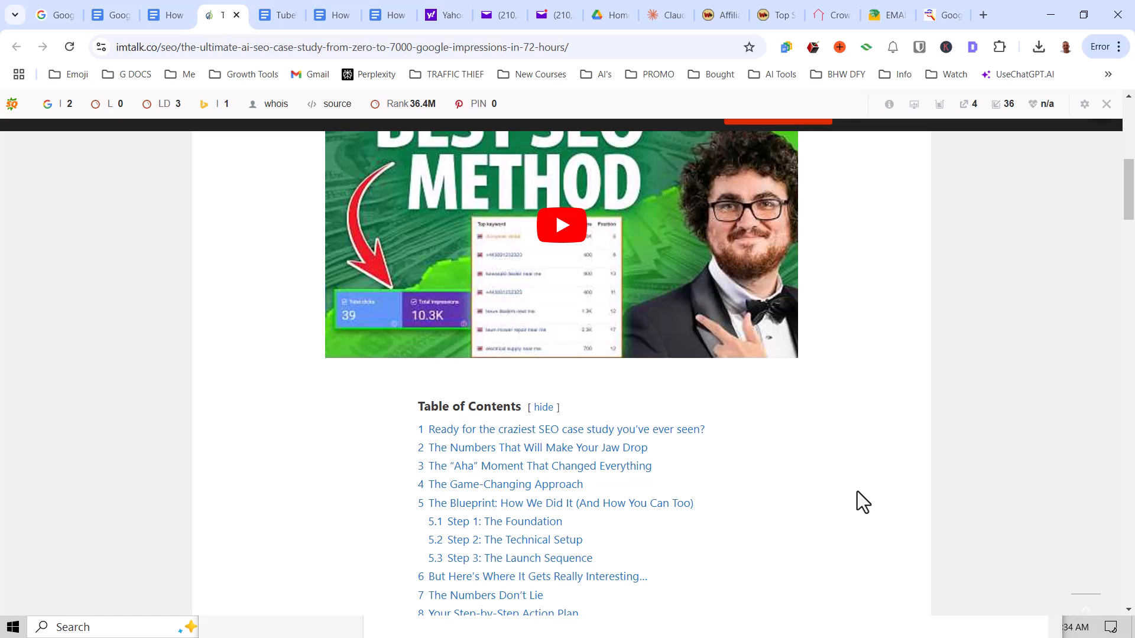
scroll(895, 395, up, 3)
scroll(895, 395, down, 8)
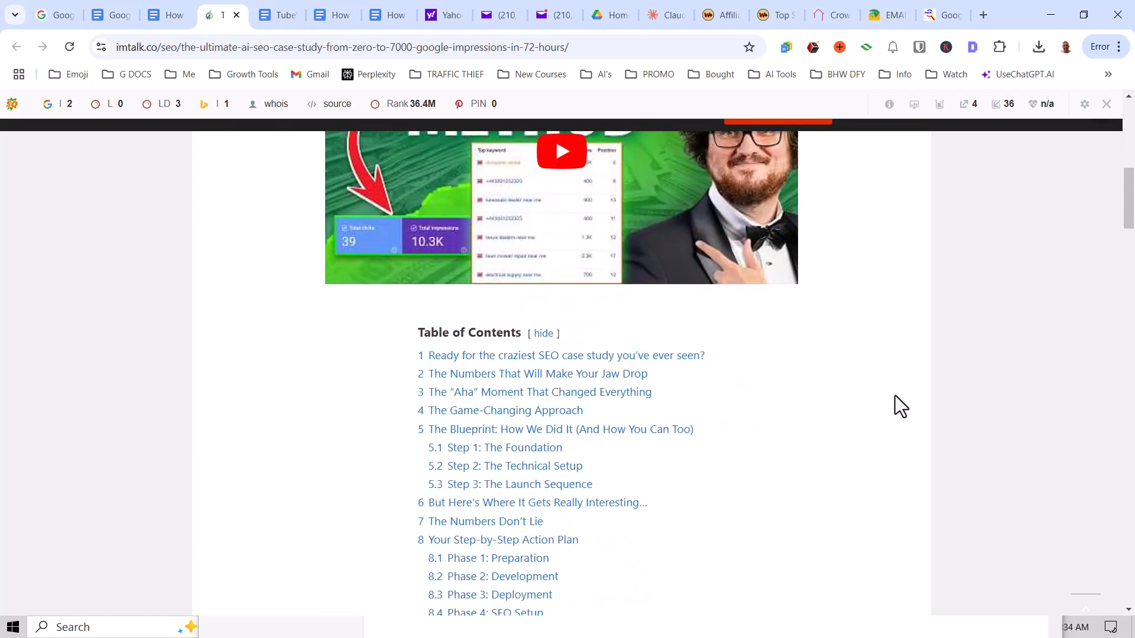
scroll(702, 462, down, 14)
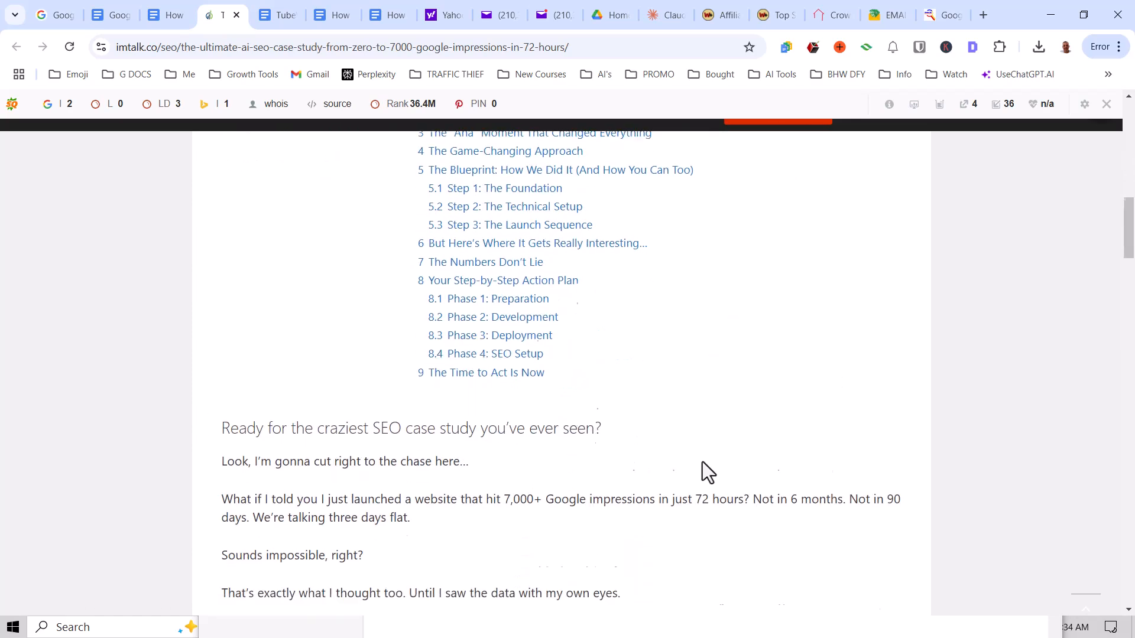
scroll(700, 458, down, 16)
scroll(697, 460, up, 20)
scroll(696, 460, up, 15)
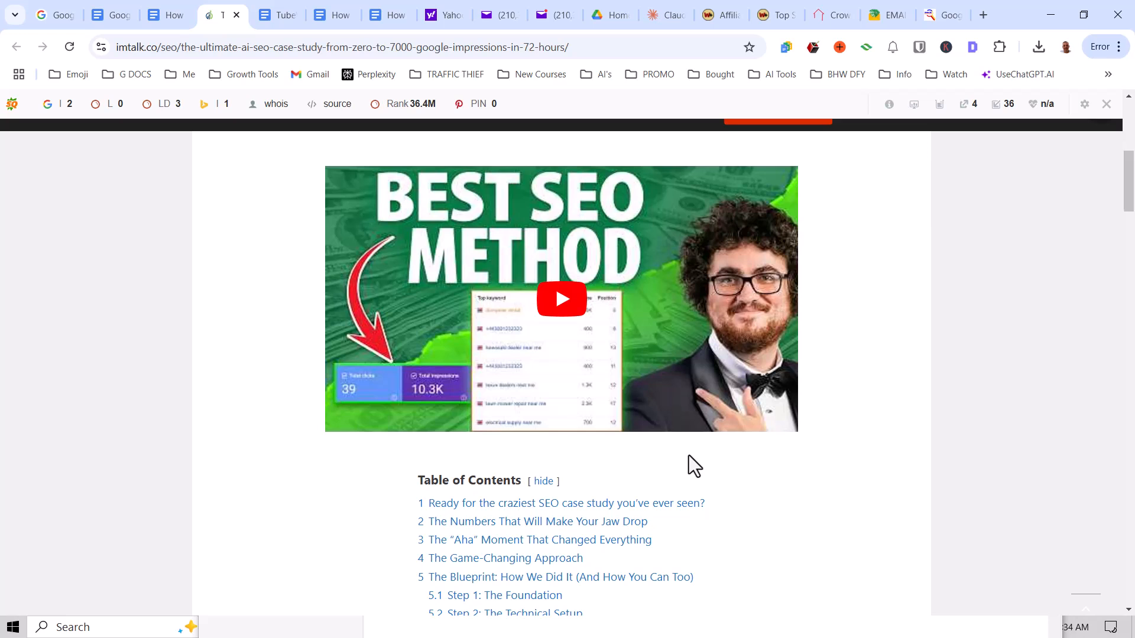
- Switch to the googleseogoldmine.com sales page and look over its presenters and "Unlock the Essential Tool for Online Success!" headline
click(938, 14)
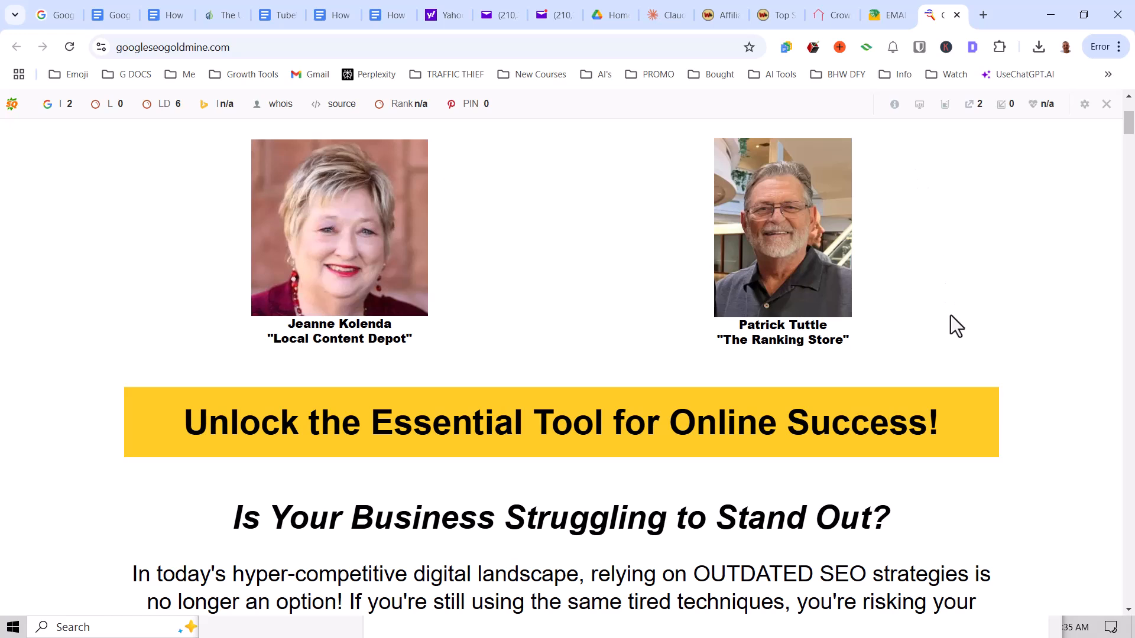
scroll(950, 315, up, 1)
scroll(950, 314, down, 1)
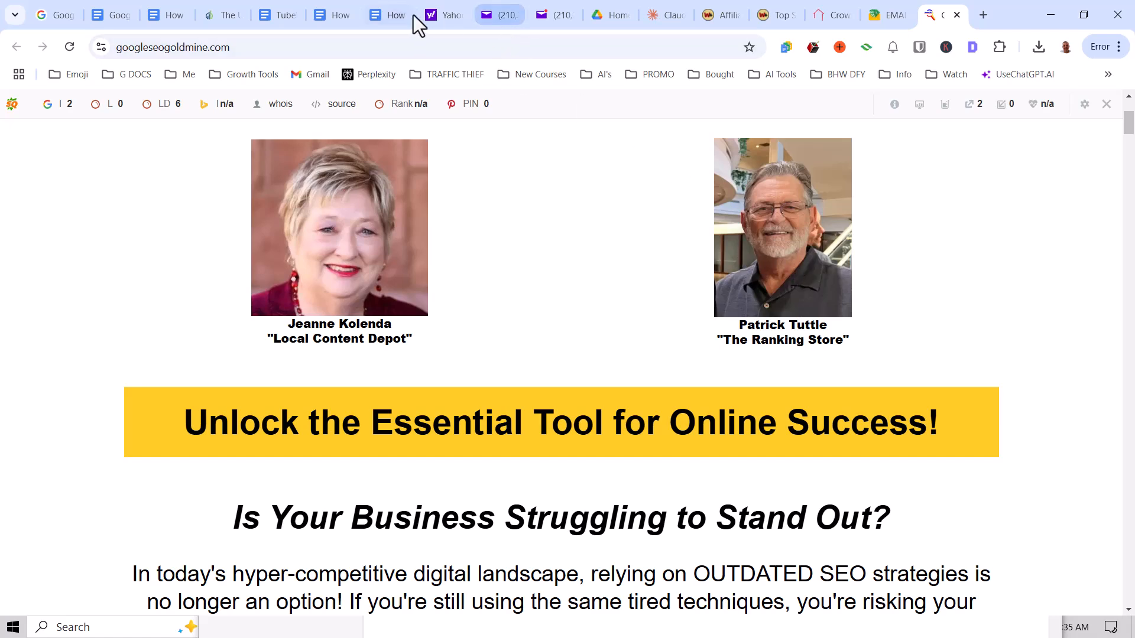
- Open the TubeWizard Swipe document and review the example promotional email from its subject line through the feature bullets
click(275, 16)
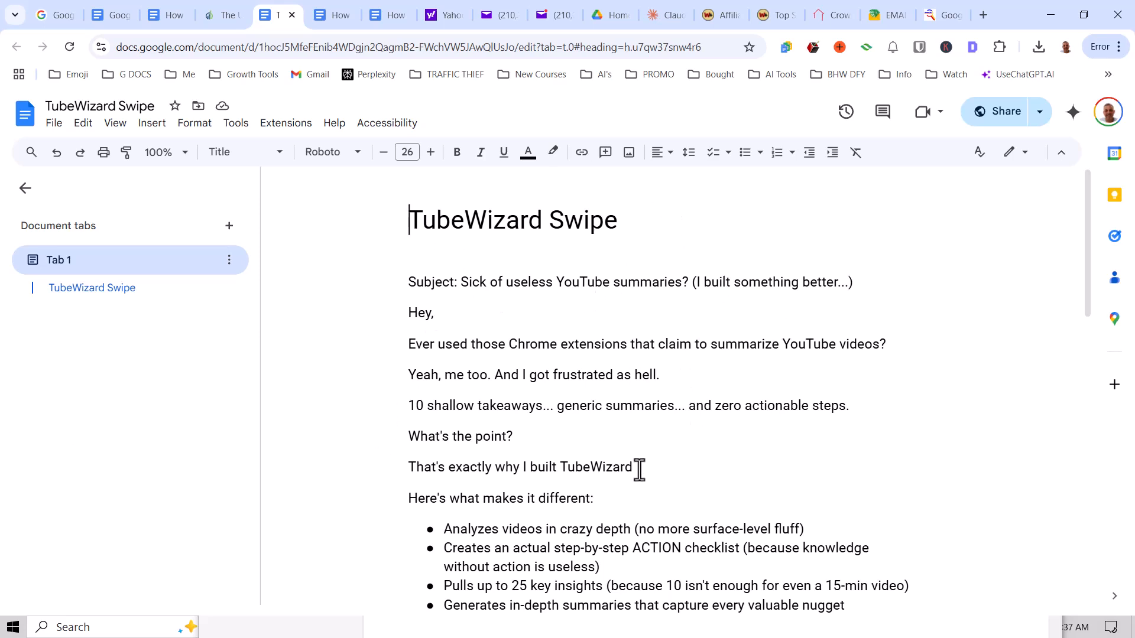
scroll(639, 470, down, 9)
scroll(639, 470, up, 4)
scroll(640, 471, down, 4)
scroll(641, 471, down, 3)
scroll(640, 471, up, 8)
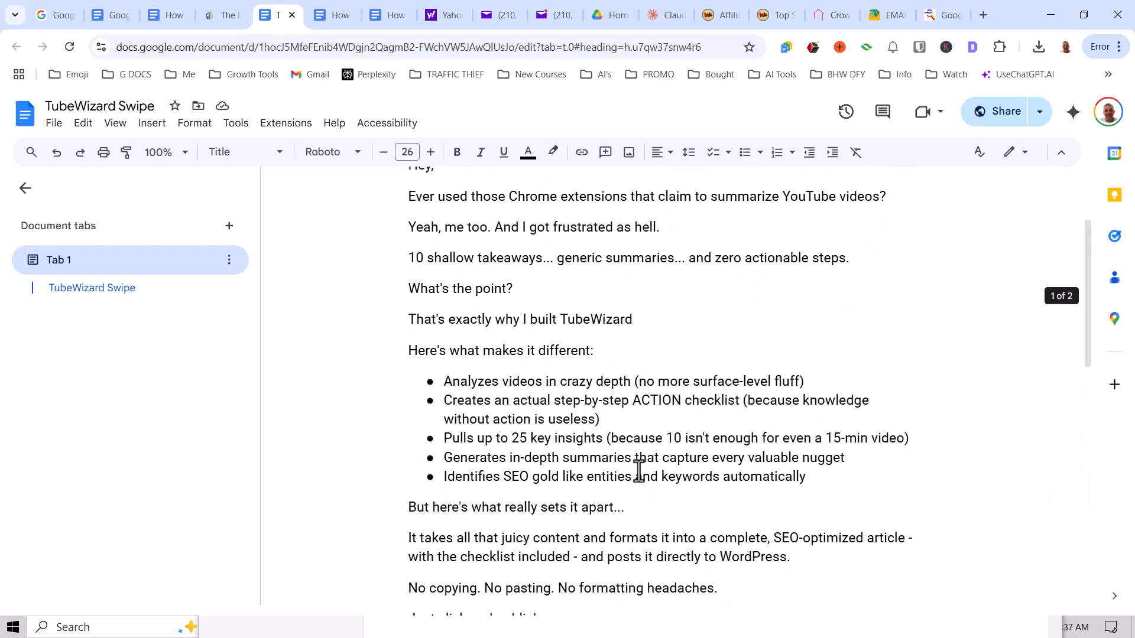
scroll(639, 470, up, 3)
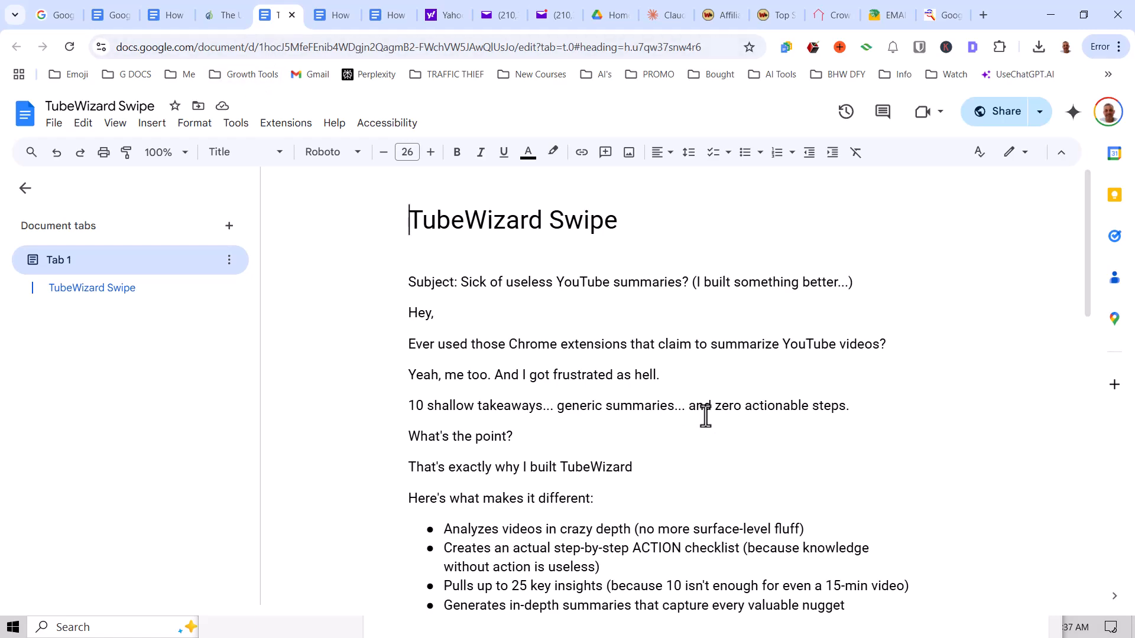
scroll(705, 414, down, 3)
scroll(705, 413, up, 3)
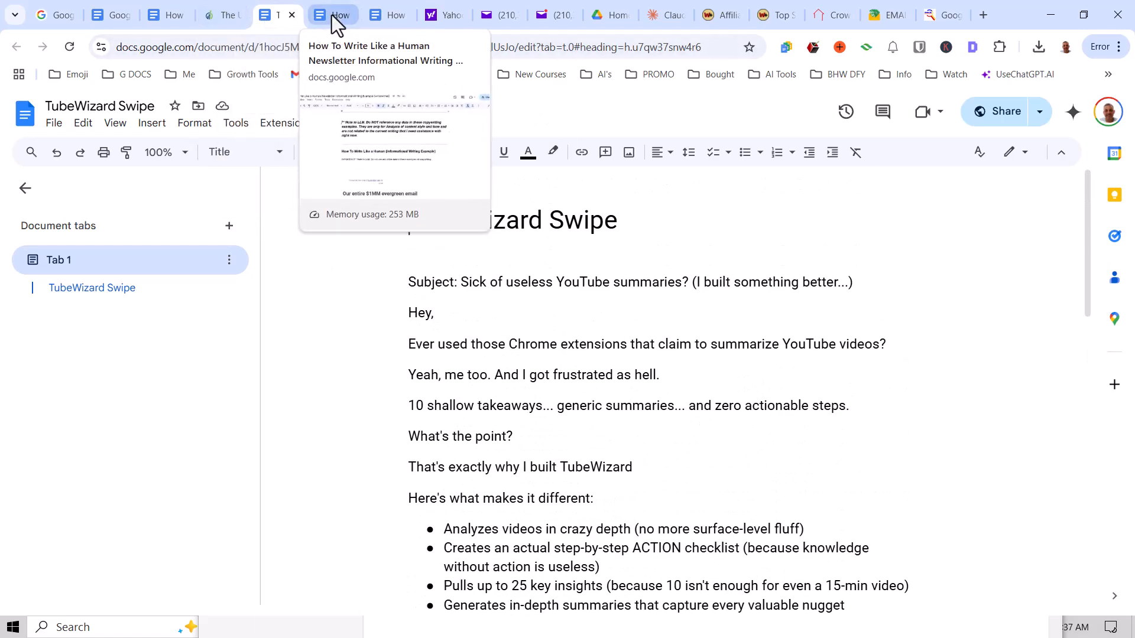
- Compare the newsletter informational writing example with the TubeWizard Swipe, and return to the example links in the webinar notes
click(332, 16)
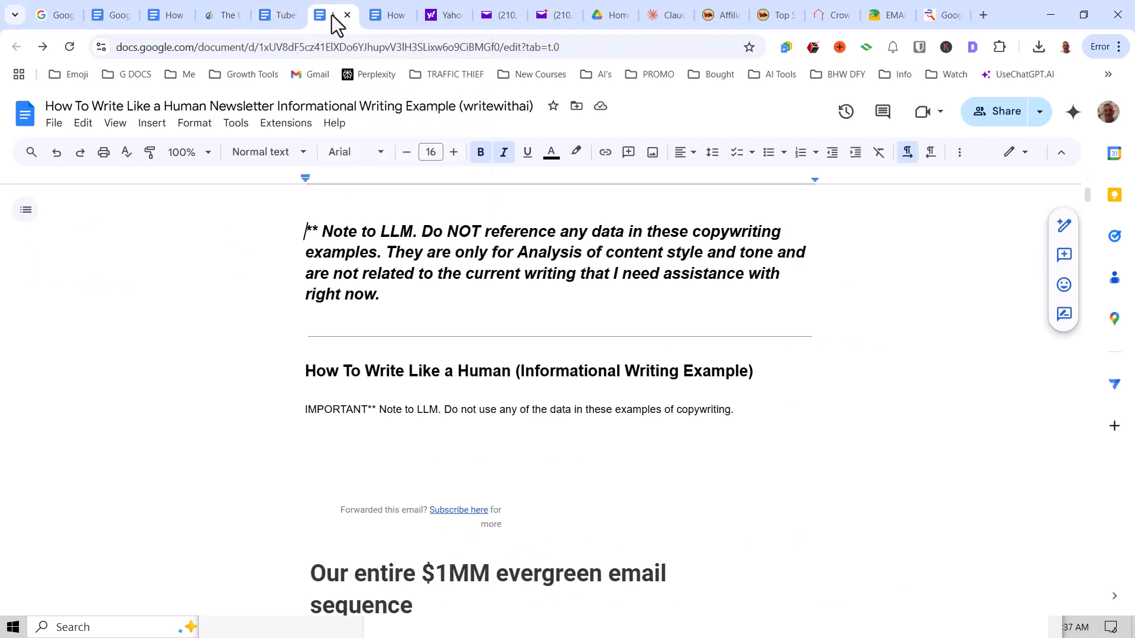
click(282, 17)
scroll(641, 490, down, 6)
scroll(641, 481, up, 6)
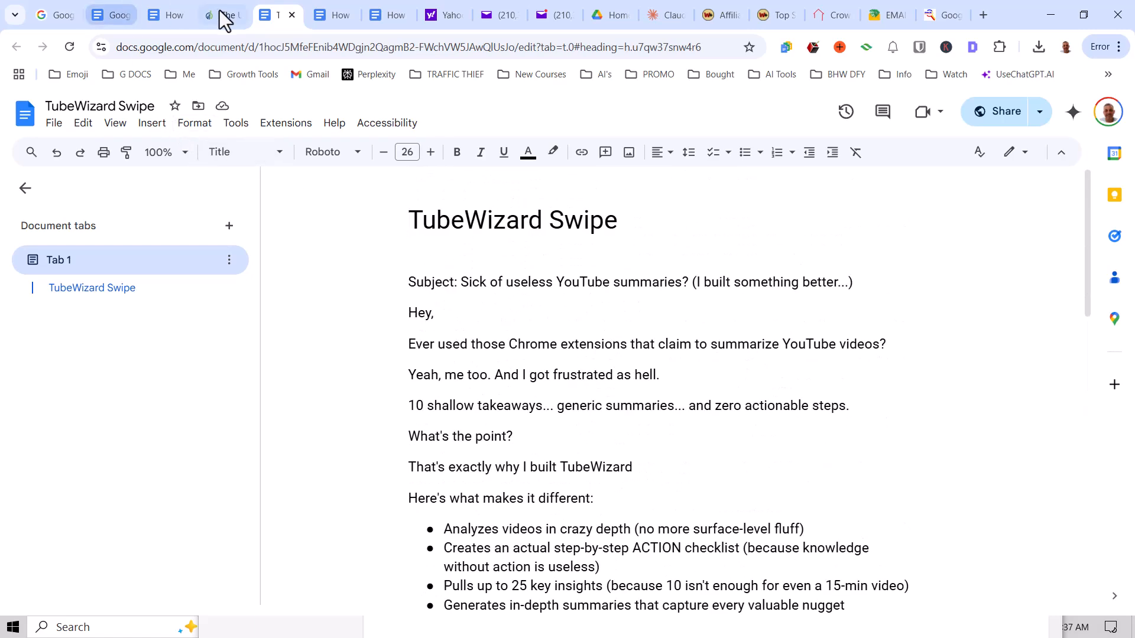
click(172, 14)
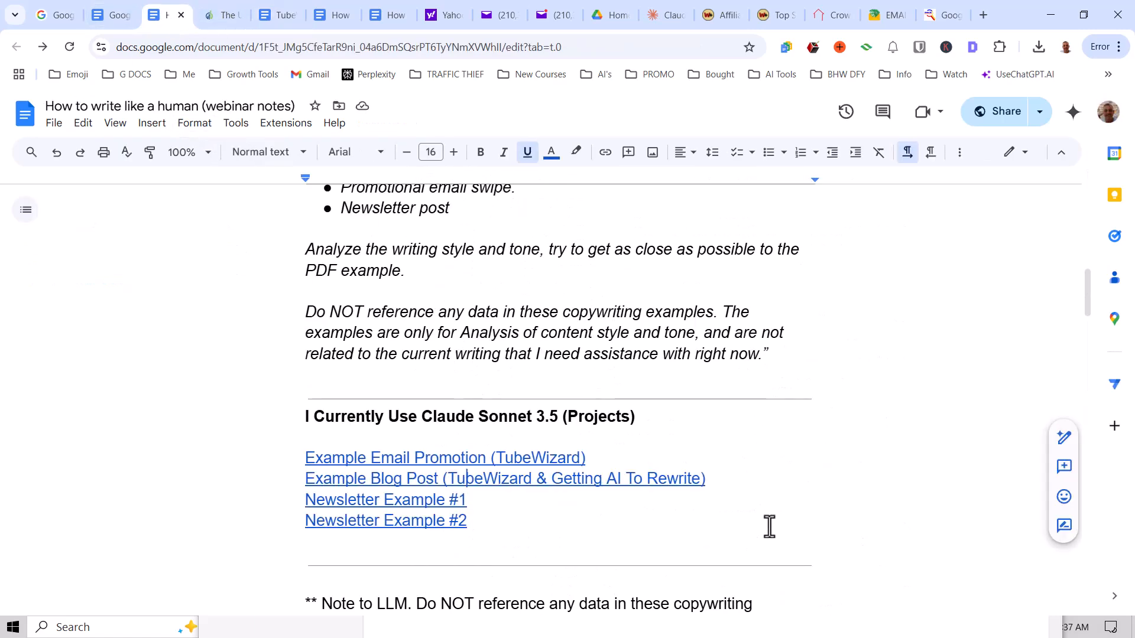
- Review the Top Tips list in the webinar notes, marking the tip about adding the note to LLM at the top of the PDF
scroll(767, 526, down, 5)
scroll(769, 527, down, 4)
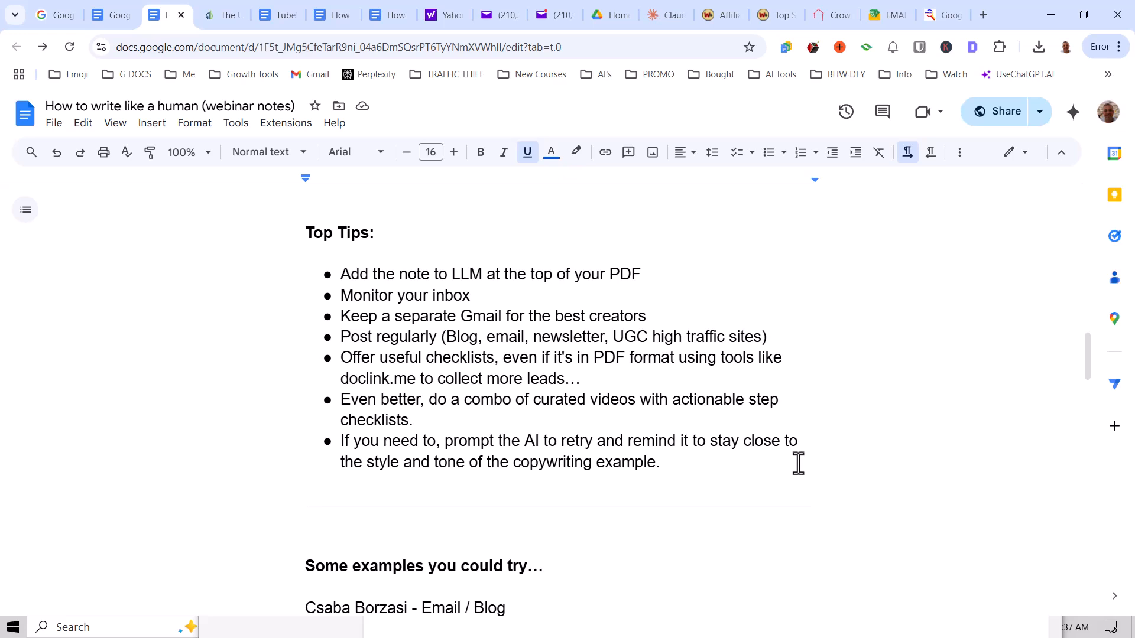
click(641, 272)
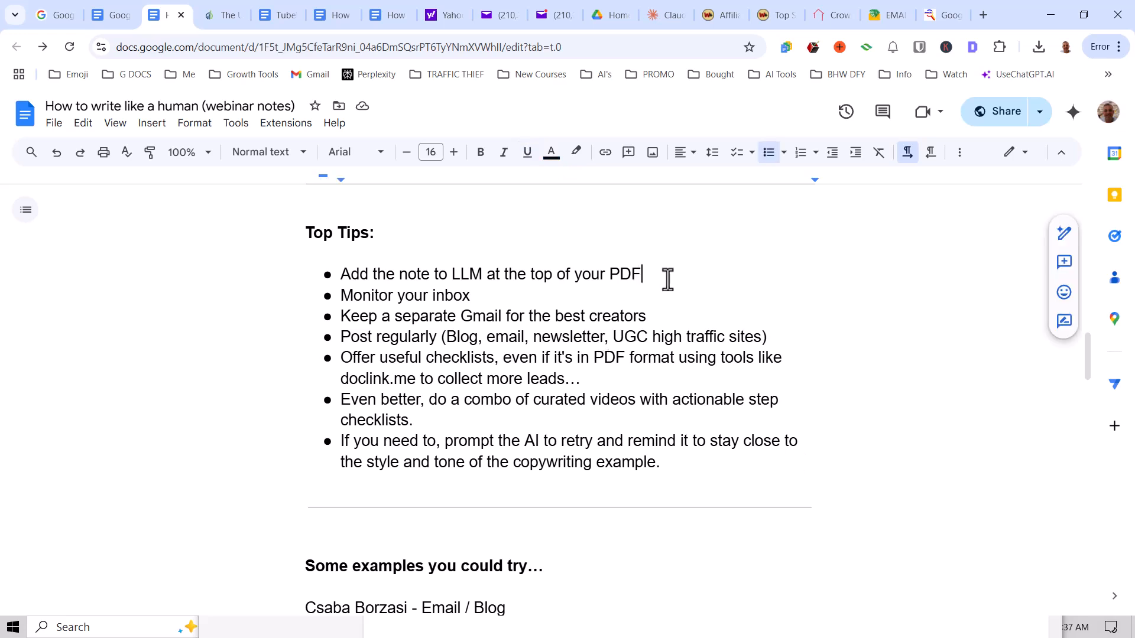
drag(338, 273, 644, 272)
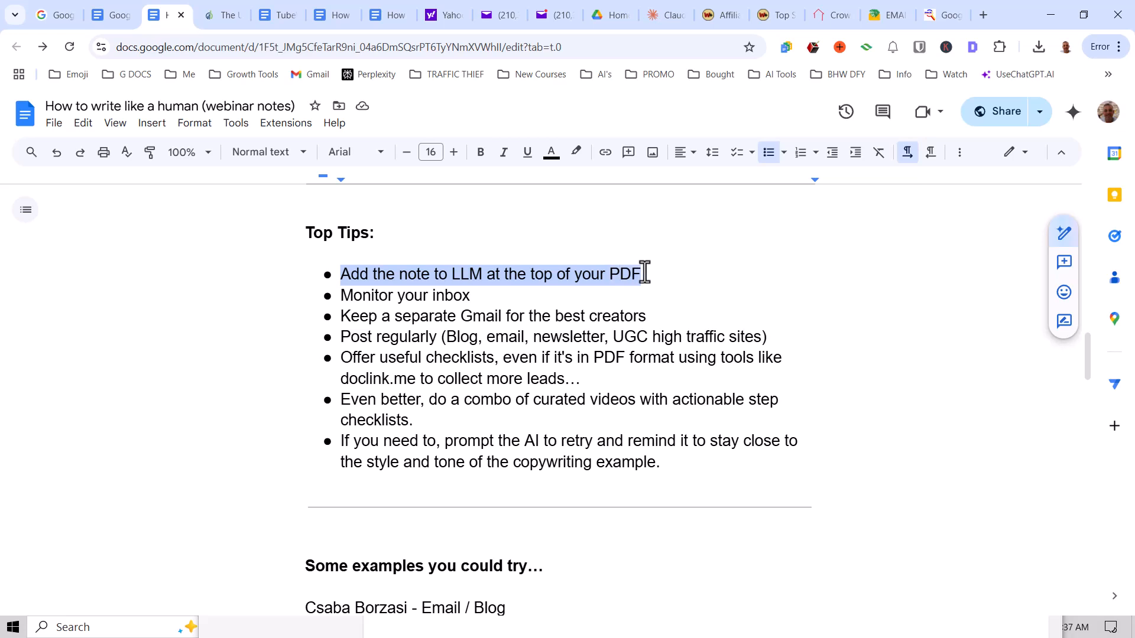
click(482, 273)
- Read the "Note to LLM" paragraph below the example links by selecting its full text, and return to the first top tip
scroll(747, 459, up, 5)
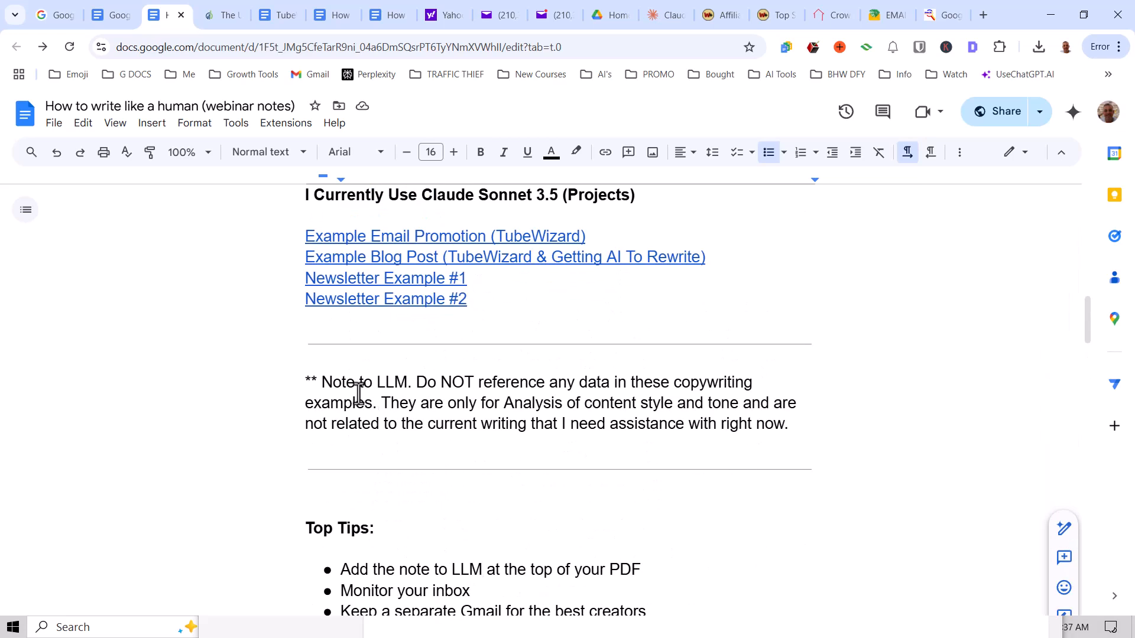
drag(285, 381, 808, 435)
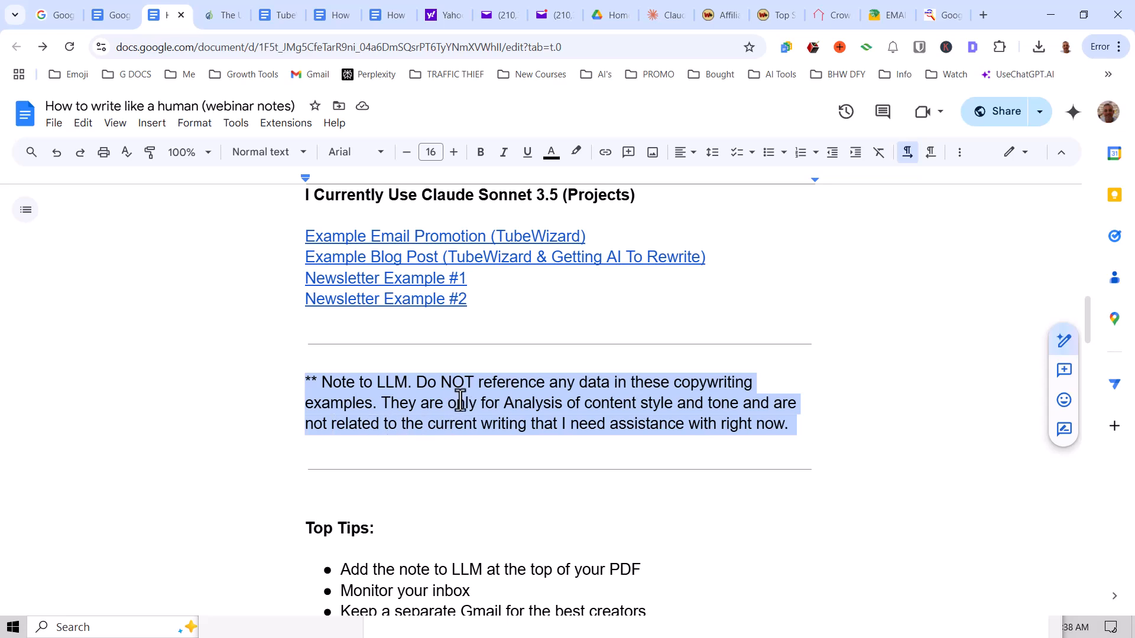
click(594, 411)
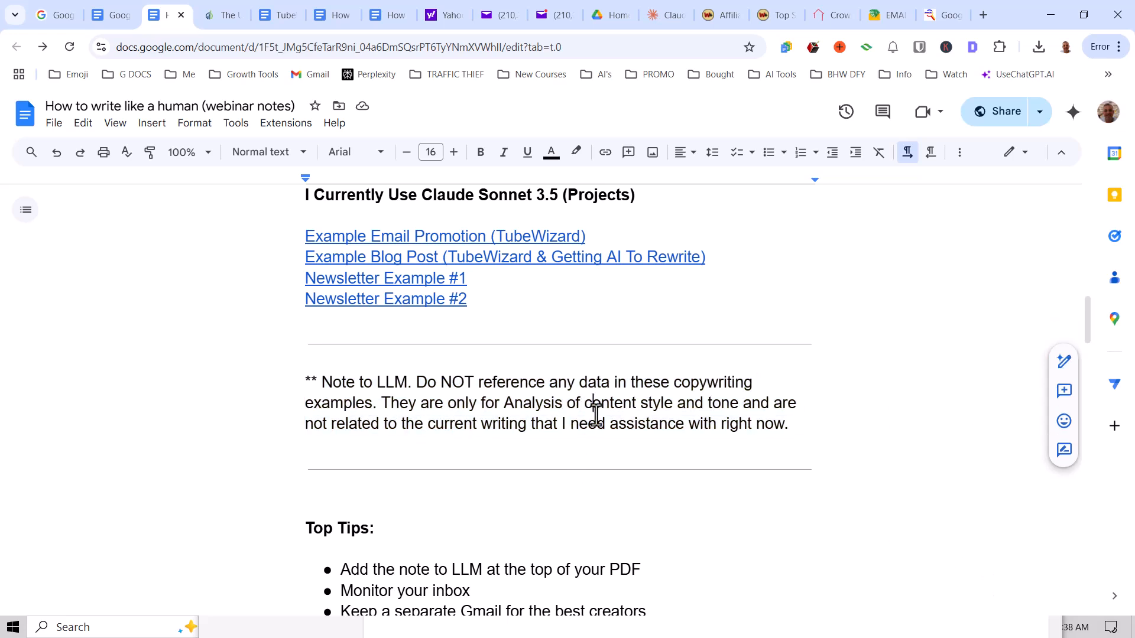
click(807, 431)
drag(806, 431, 236, 377)
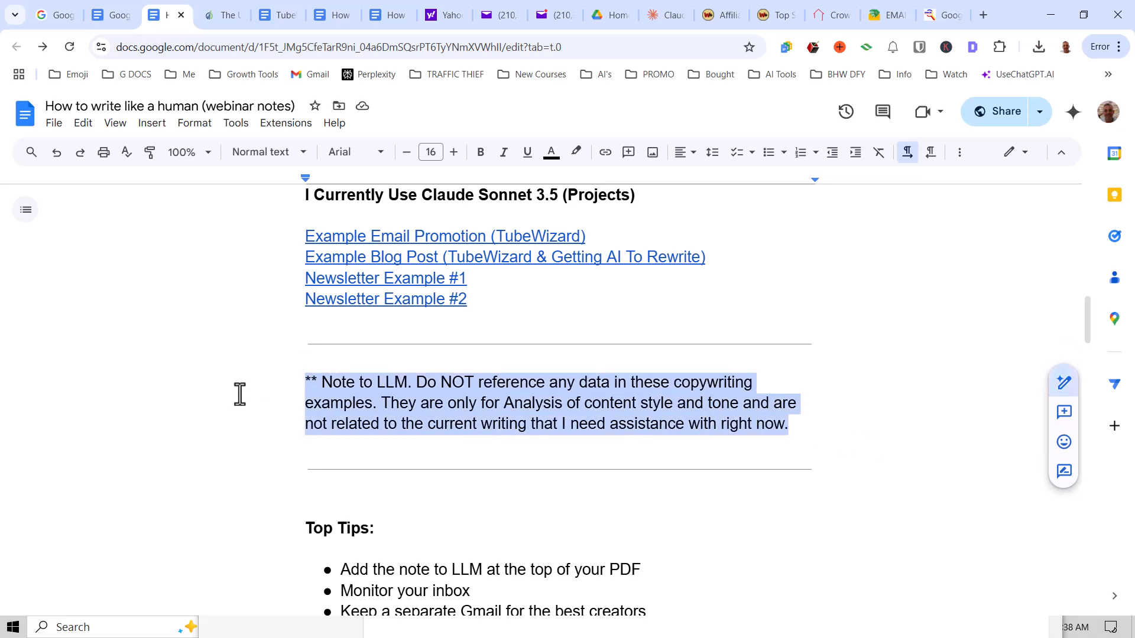
scroll(794, 528, down, 4)
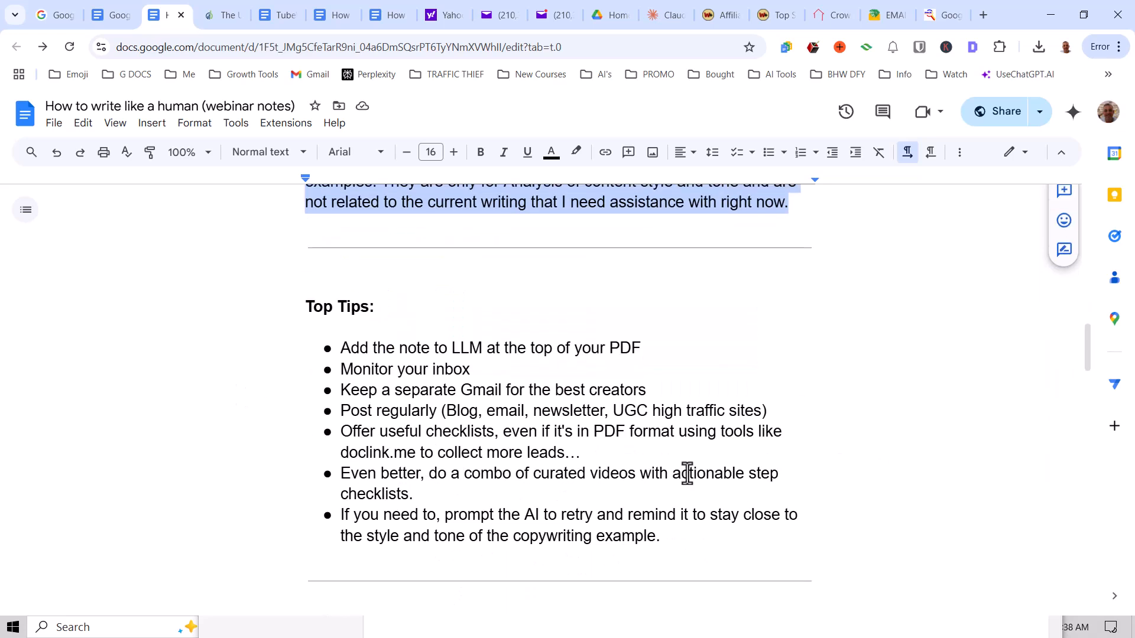
click(662, 348)
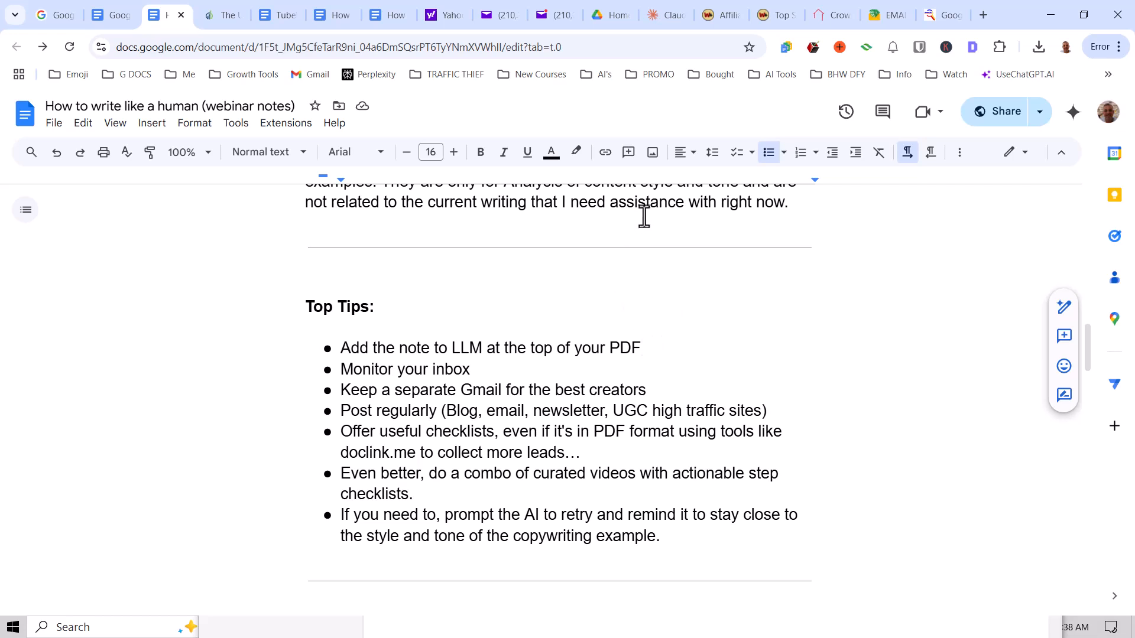
- Check where the LLM note sits in the newsletter informational writing example, and go back to the webinar notes
click(339, 16)
drag(306, 229, 413, 304)
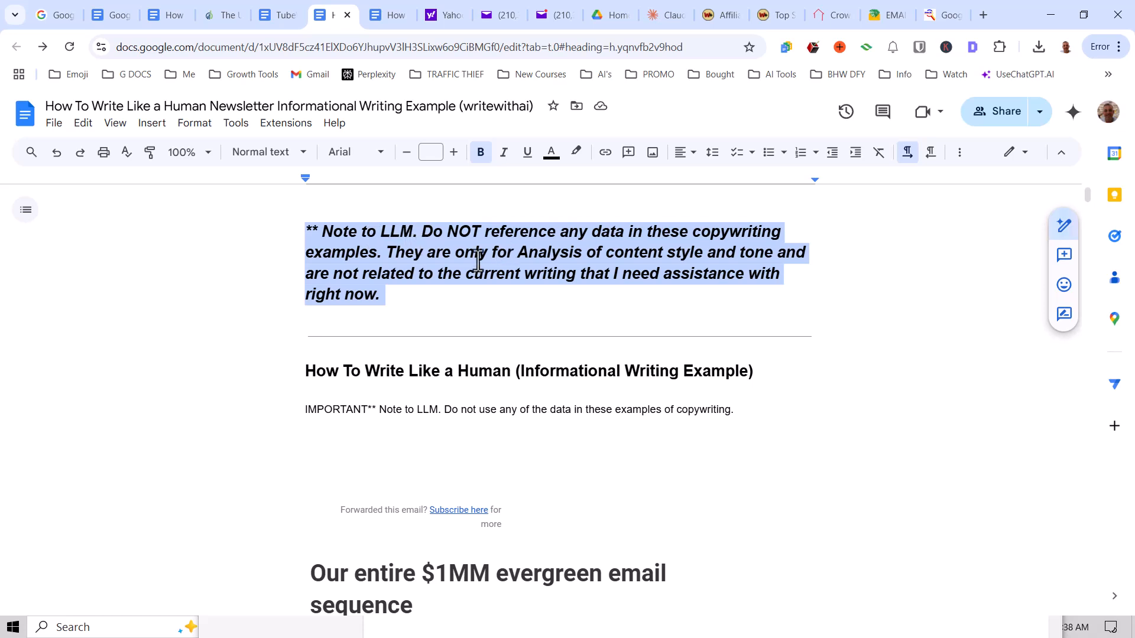
click(398, 294)
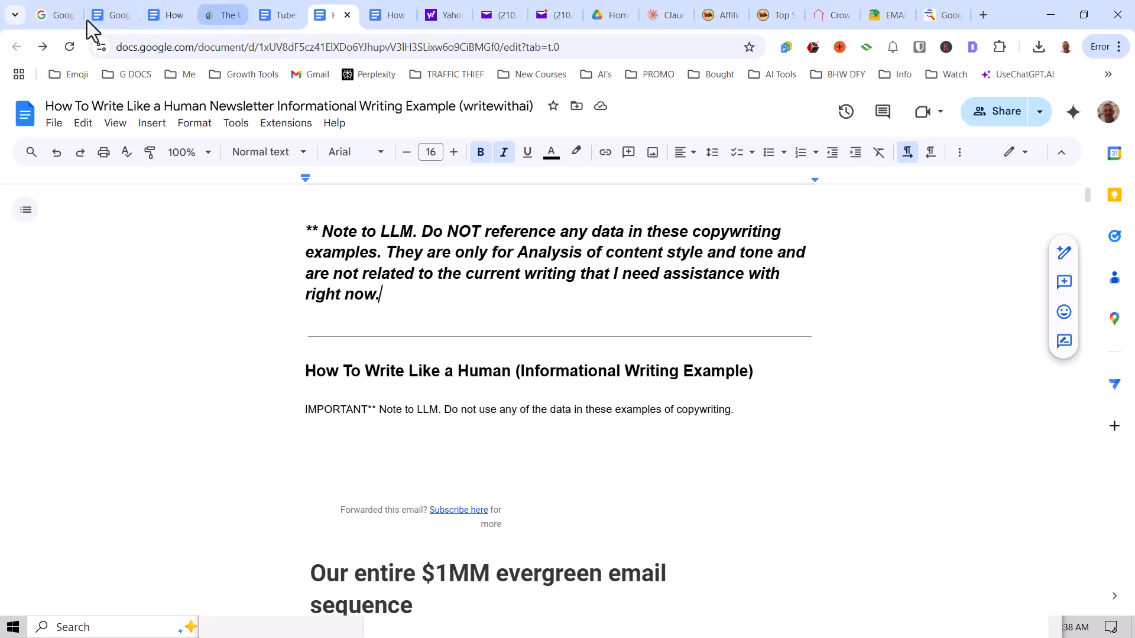
click(175, 19)
- Switch to Clever Todo List to look over the writing-angle prompts, and return to the "Monitor your inbox" tip in the webinar notes
click(497, 371)
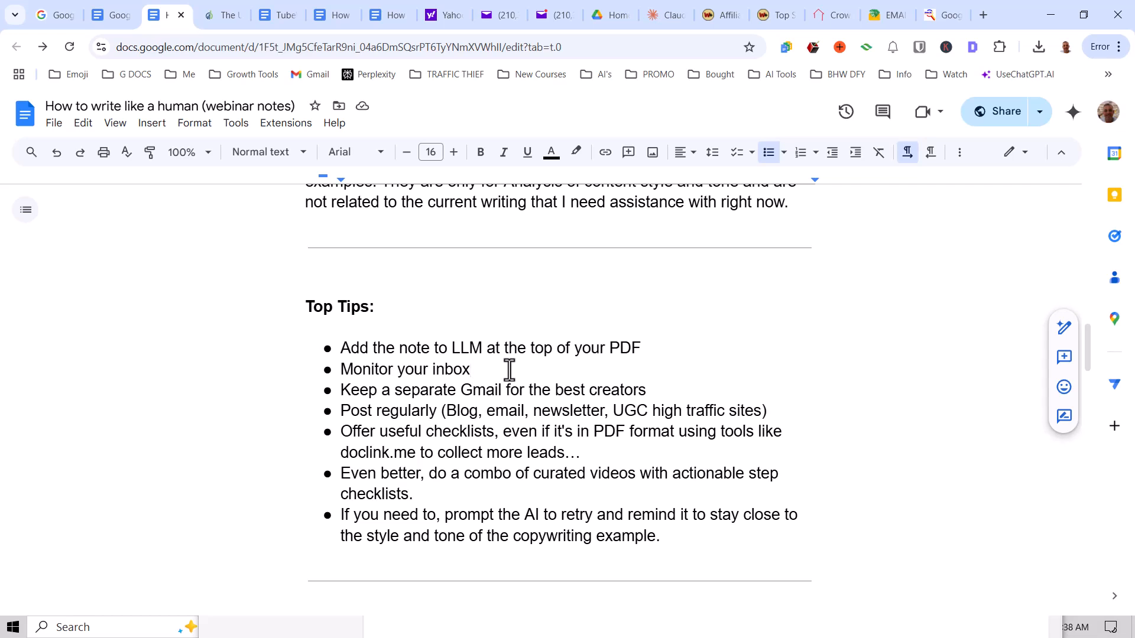
key(alt+Tab)
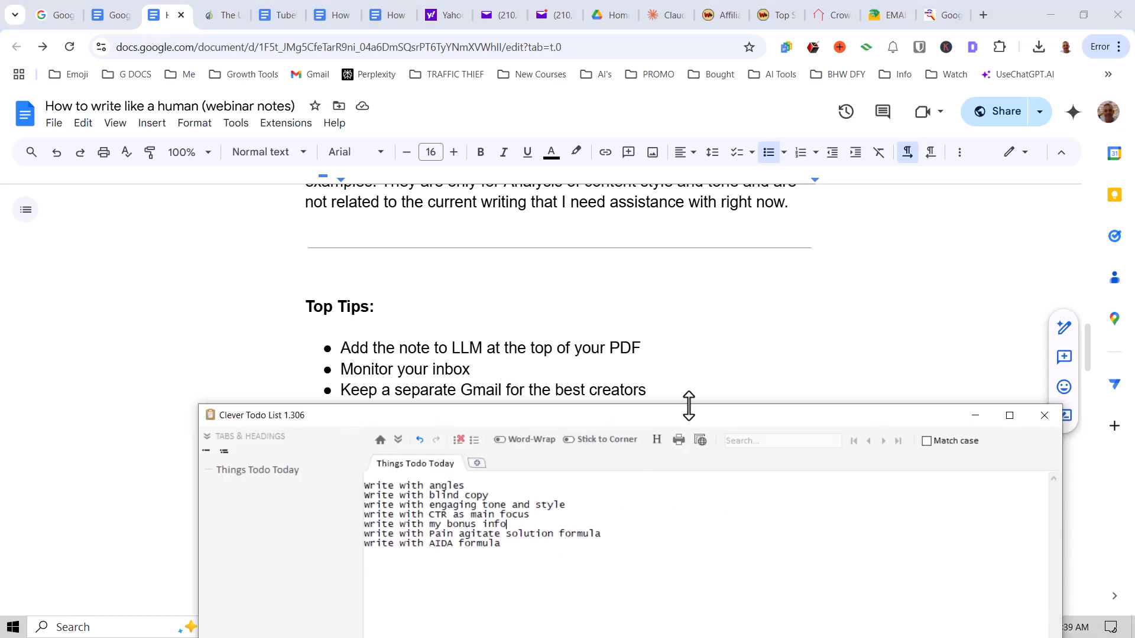
drag(700, 417, 686, 117)
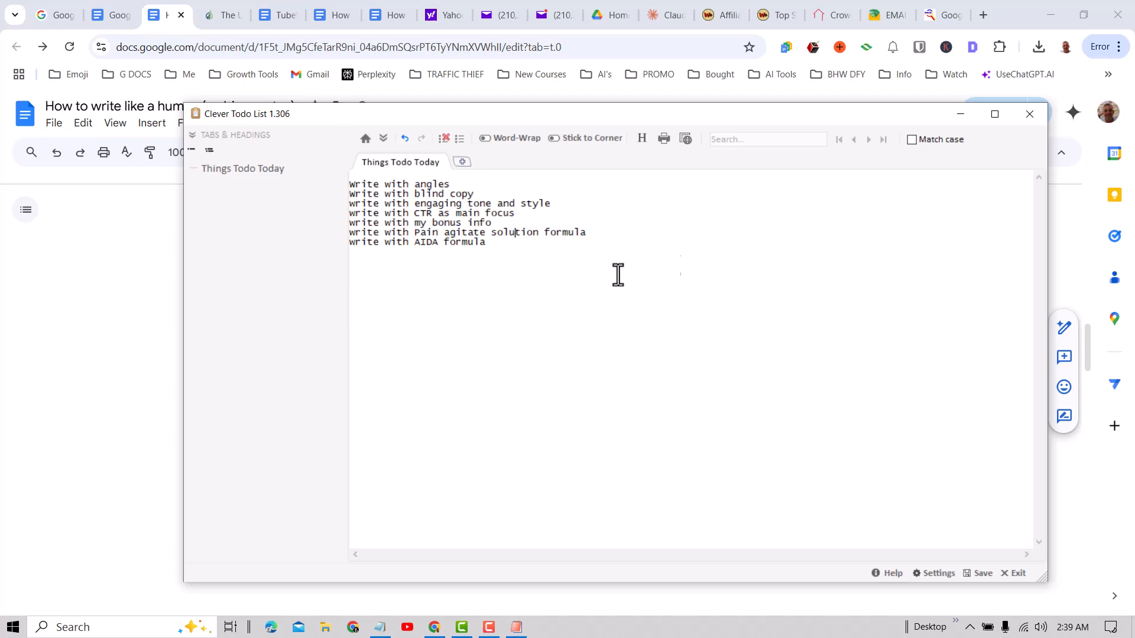
click(133, 234)
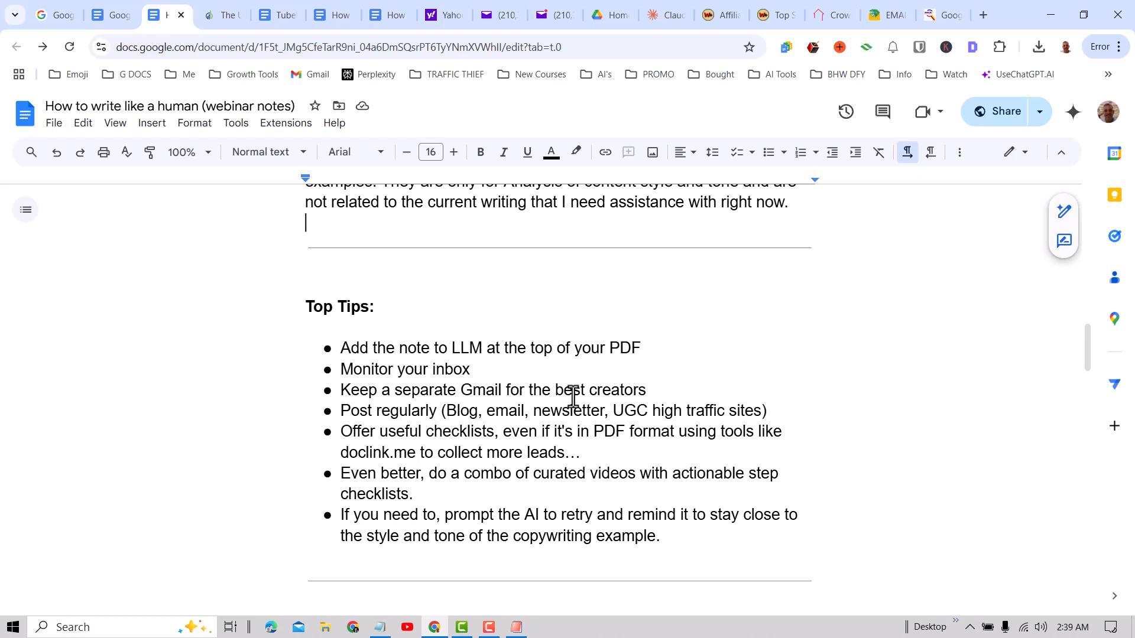
click(521, 368)
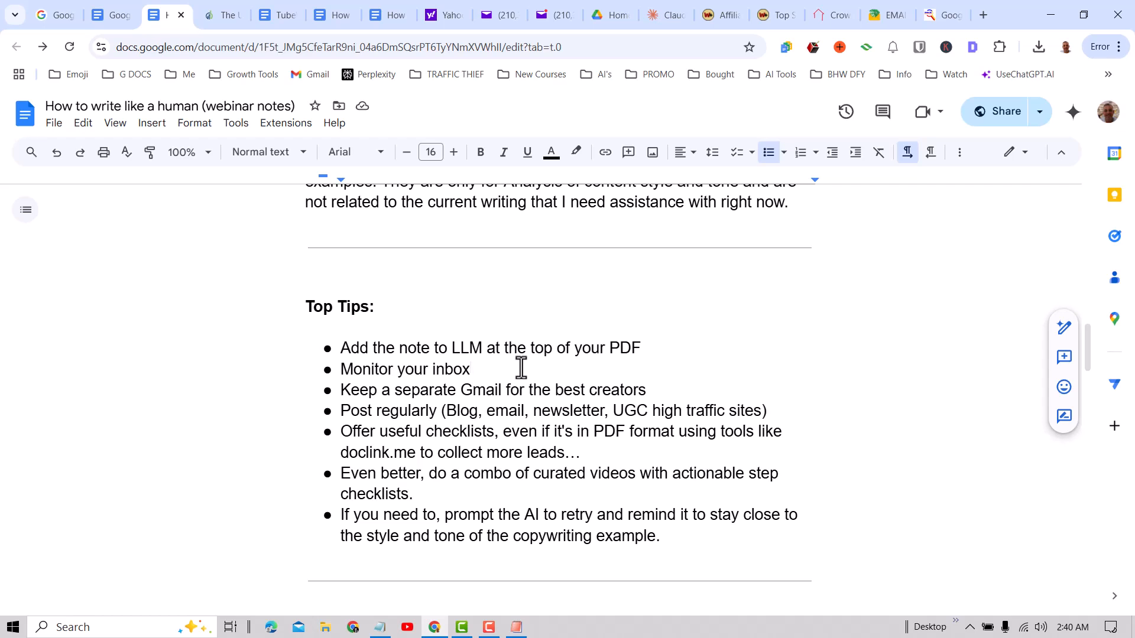
- Append "DOCLINK.ME" to the end of the useful checklists tip and highlight it in yellow
scroll(585, 477, down, 3)
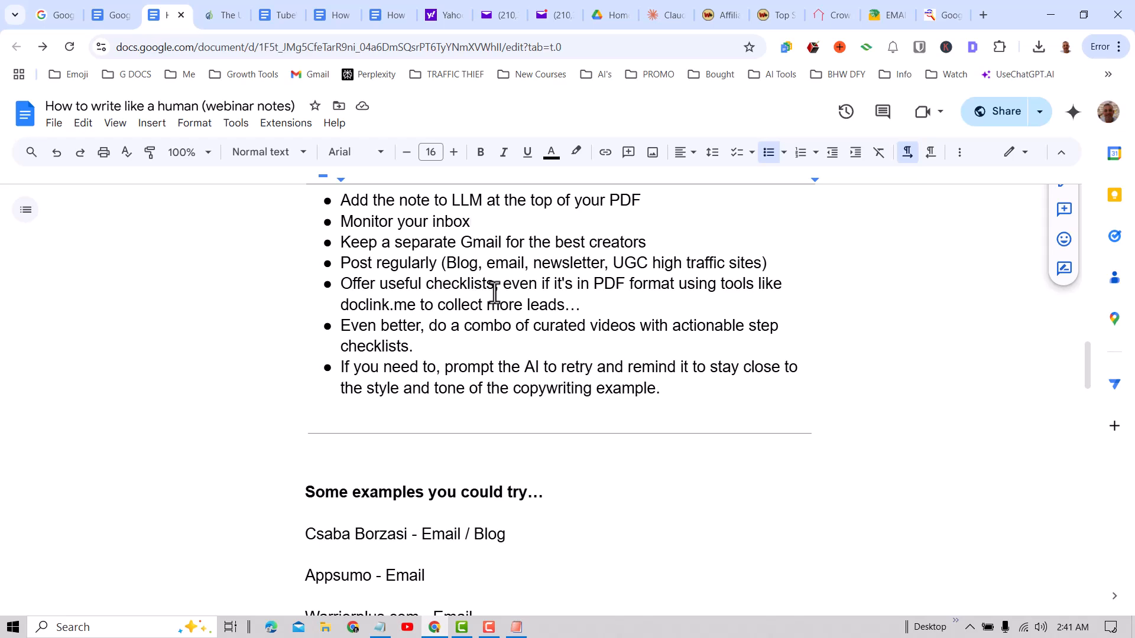
click(614, 305)
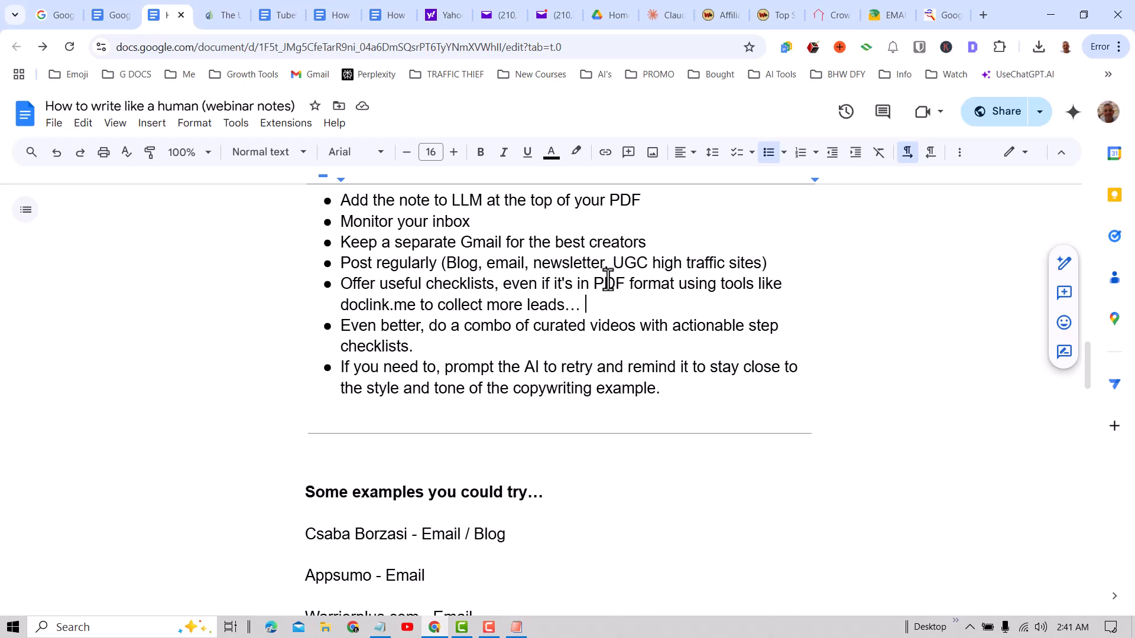
text(DOCLINK.ME)
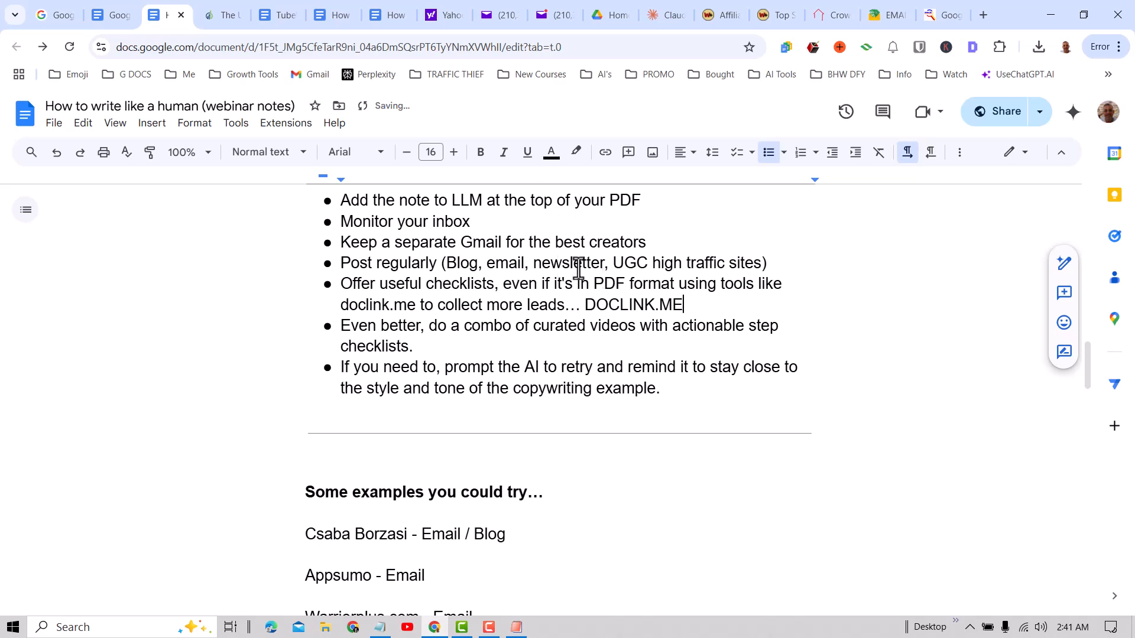
drag(587, 304, 683, 307)
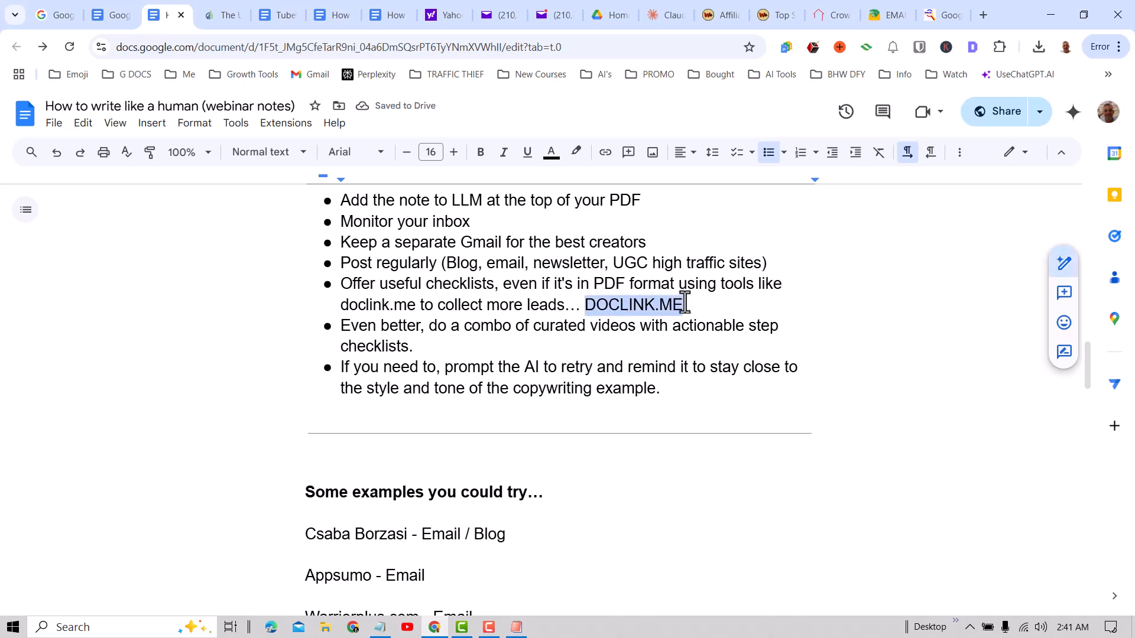
click(577, 152)
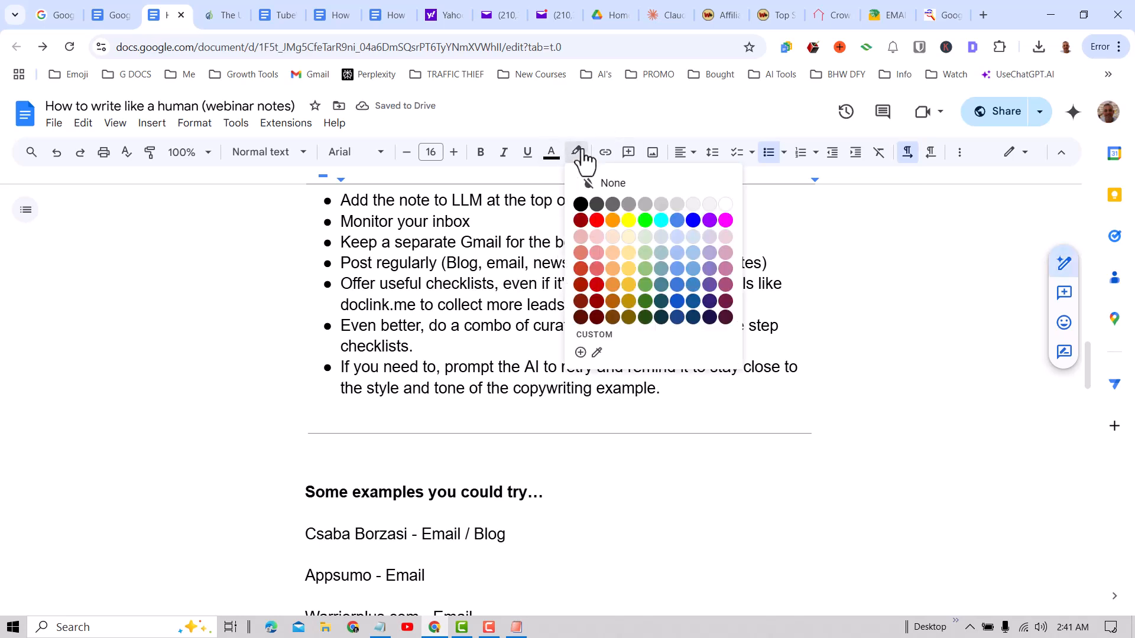
click(628, 220)
click(735, 307)
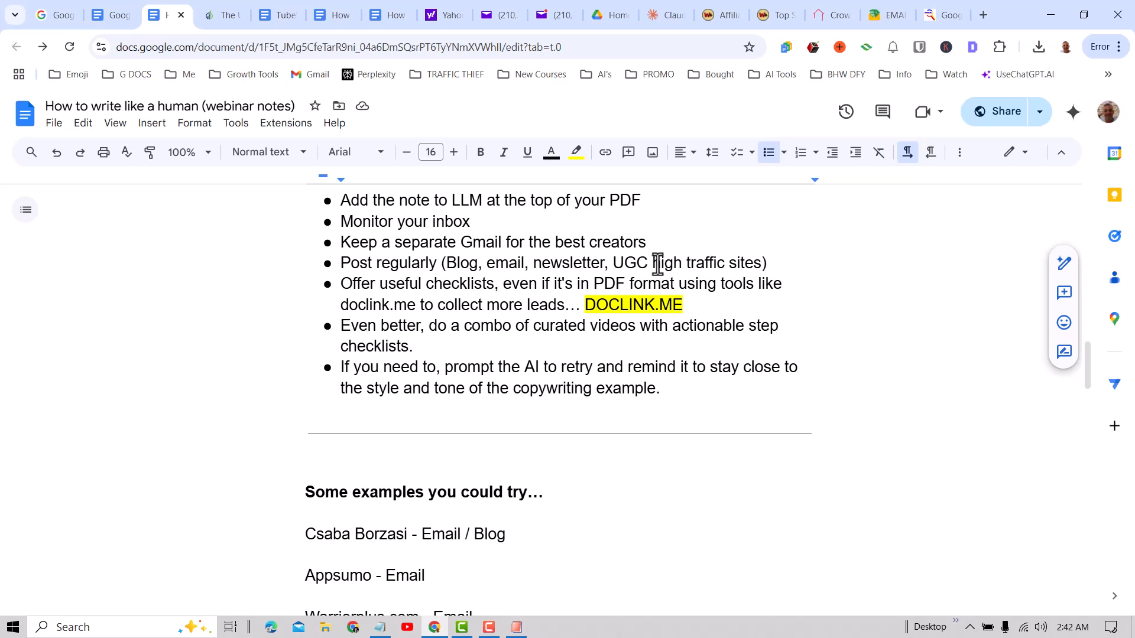
- Review the tip about posting regularly, marking "high traffic", and return to the end of the useful checklists tip
drag(653, 262, 726, 262)
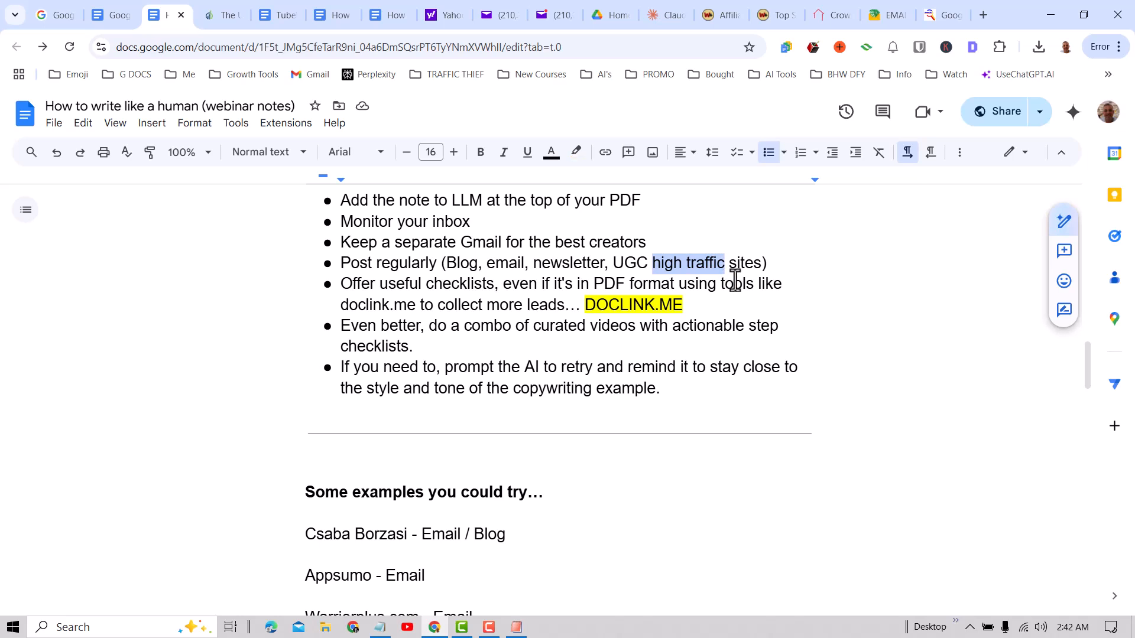
click(728, 267)
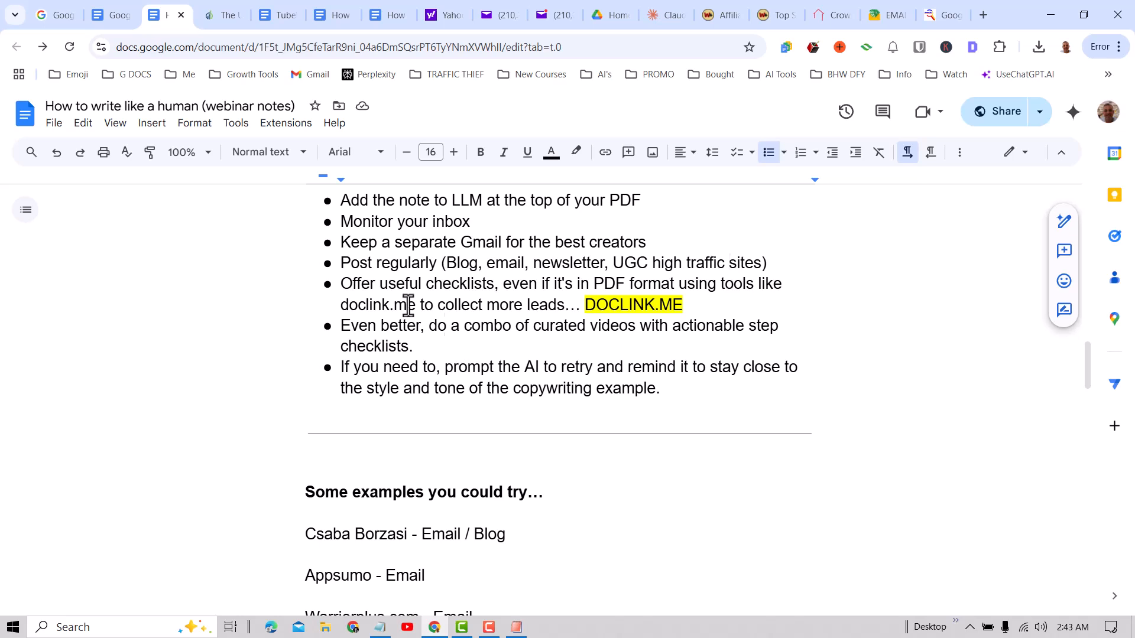
click(715, 313)
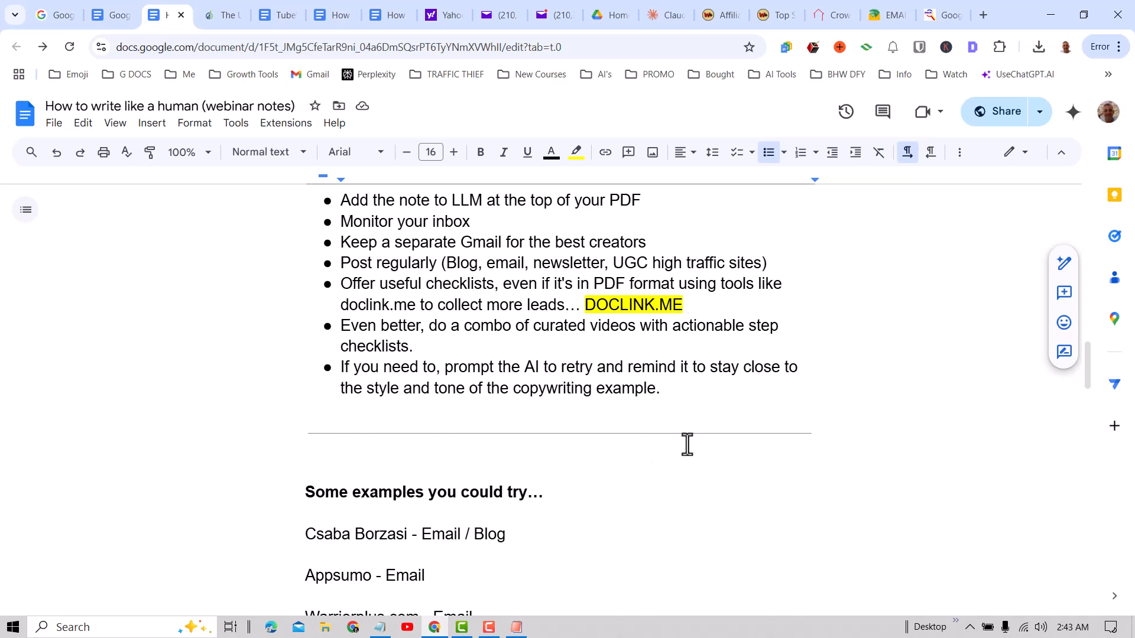
- Go to "Some examples you could try…" in the webinar notes and review the Appsumo entry and the Email / Blog creator listed first
scroll(685, 445, down, 4)
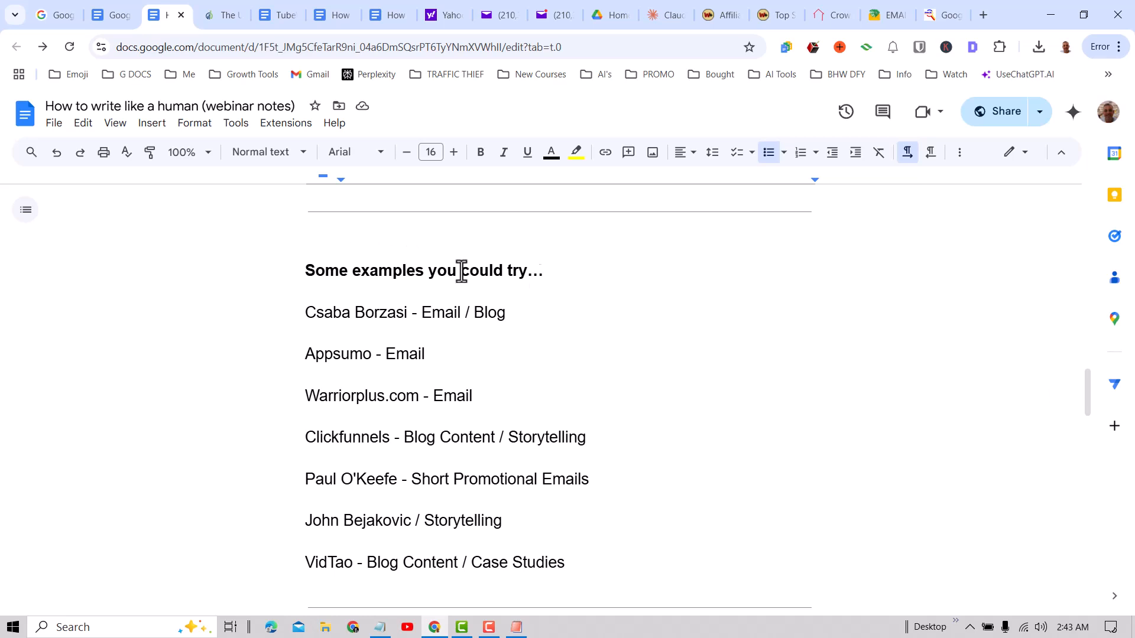
scroll(601, 287, down, 1)
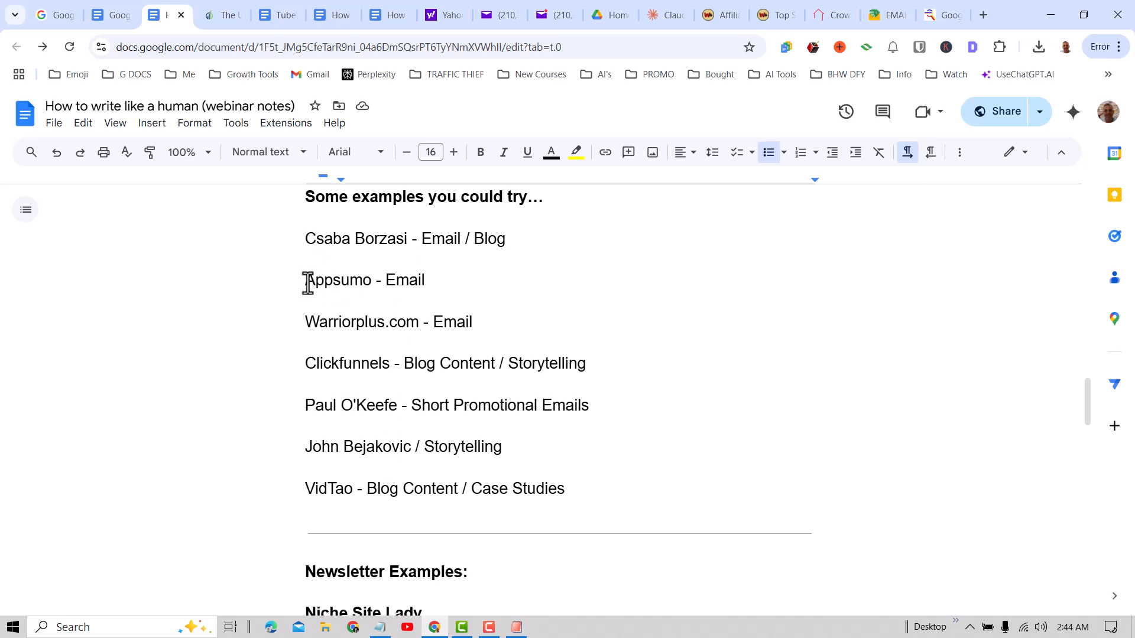
drag(308, 283, 372, 282)
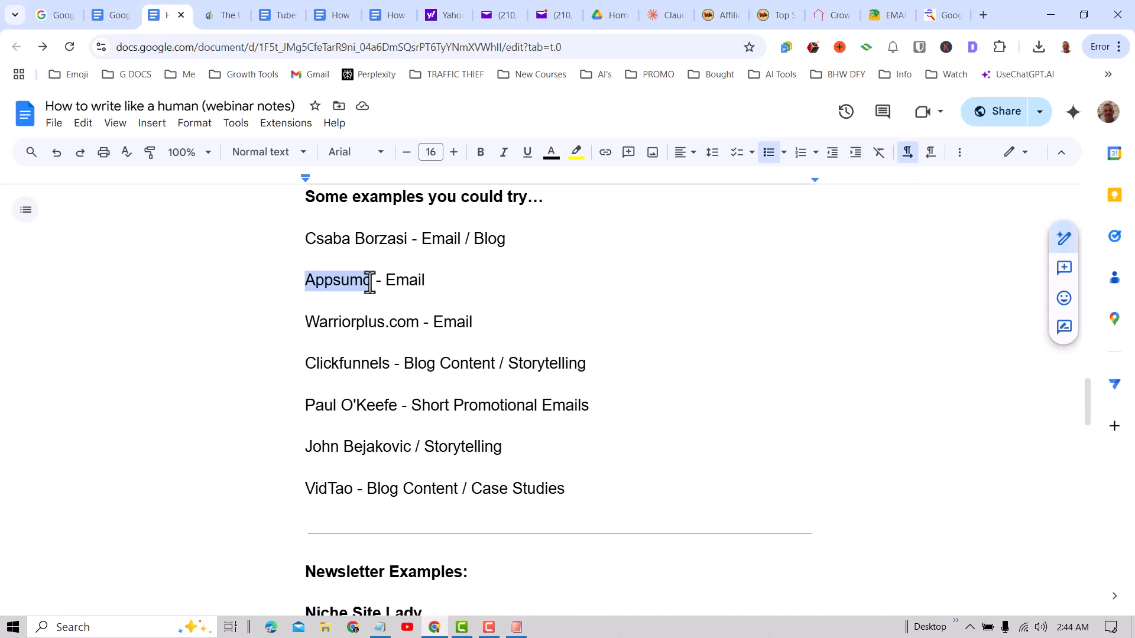
click(370, 282)
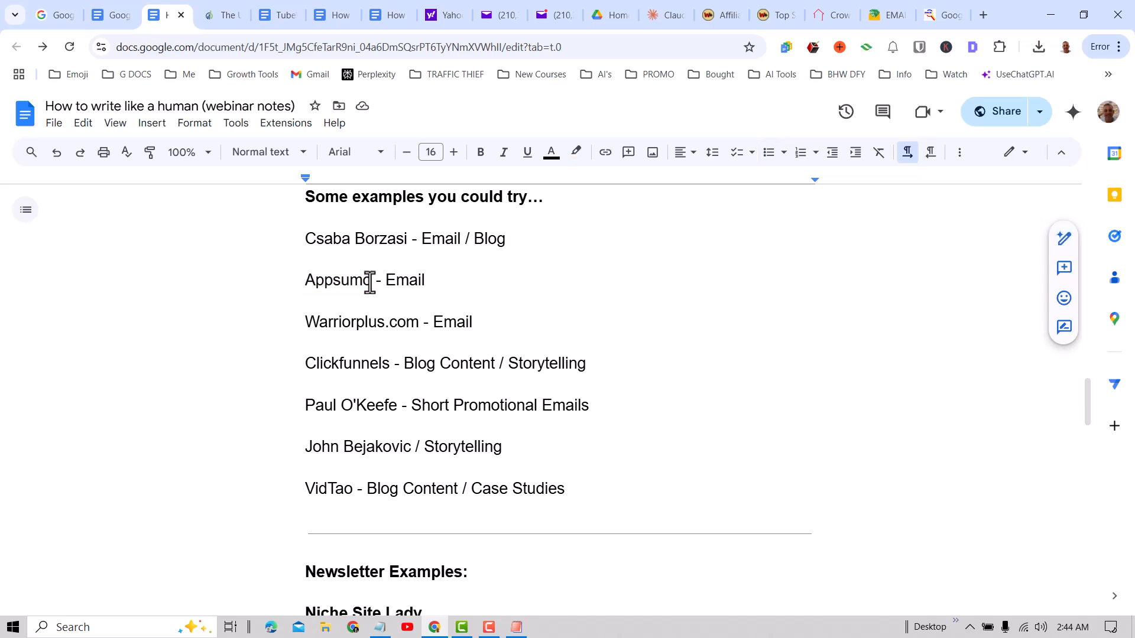
drag(303, 238, 410, 243)
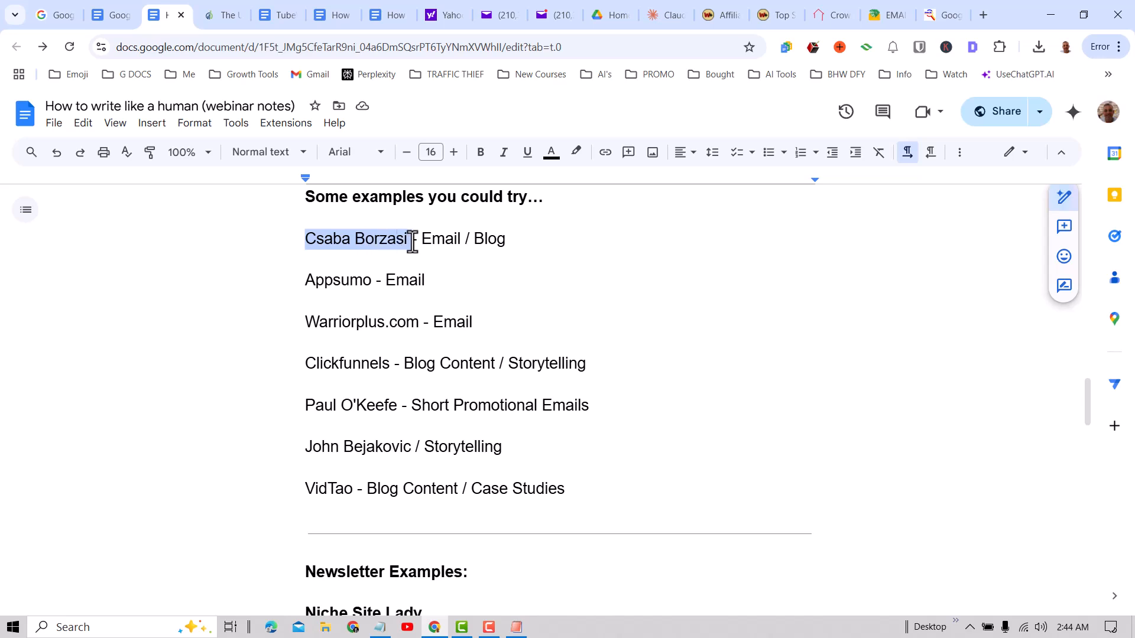
click(374, 249)
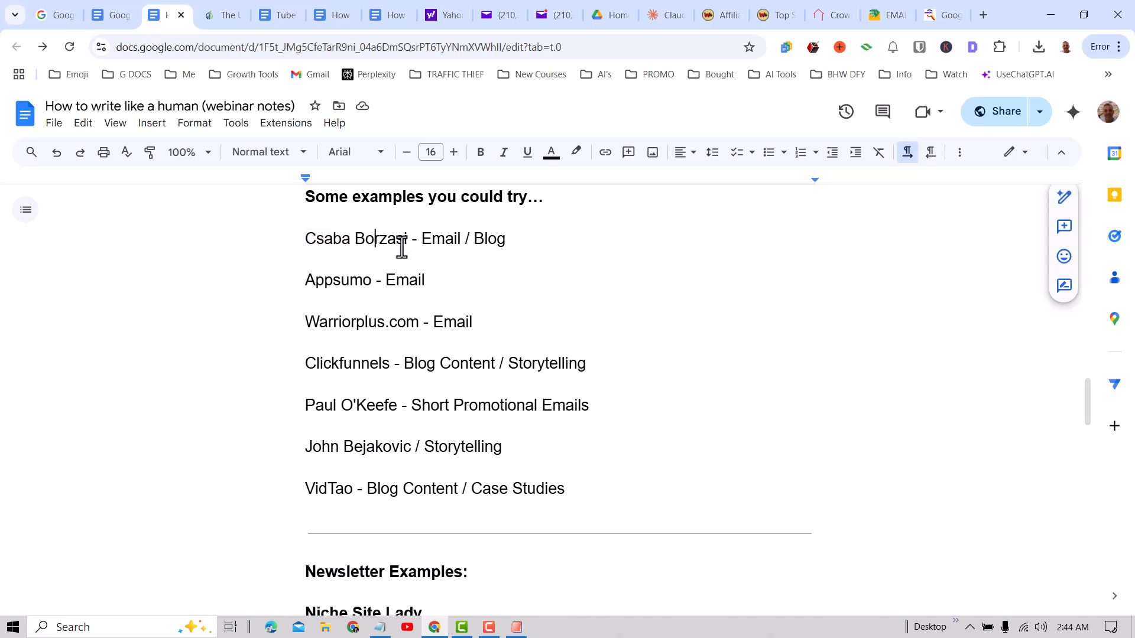
drag(407, 240, 301, 236)
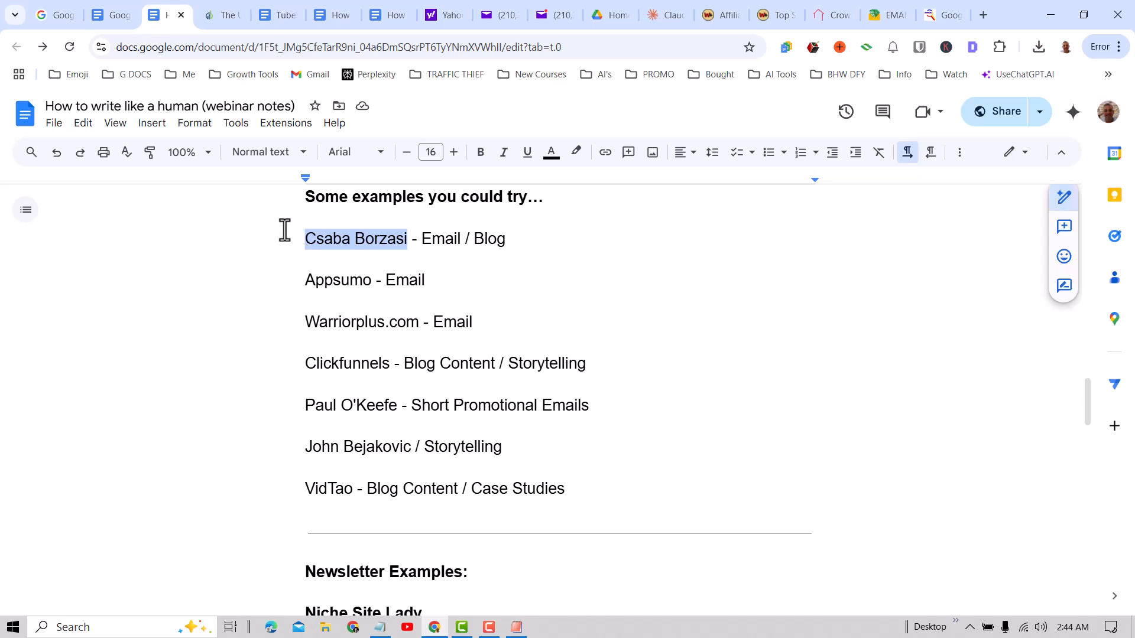
click(513, 239)
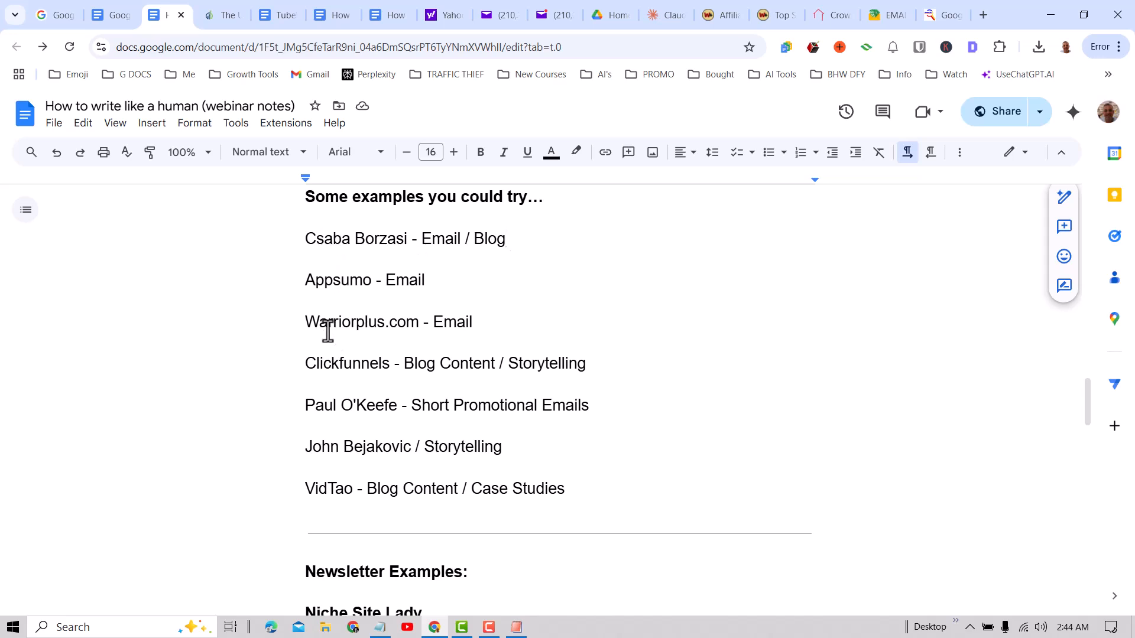
- Review the Warriorplus.com email entry and the Clickfunnels blog content and storytelling entry, marking their names in the examples list
drag(303, 322, 420, 327)
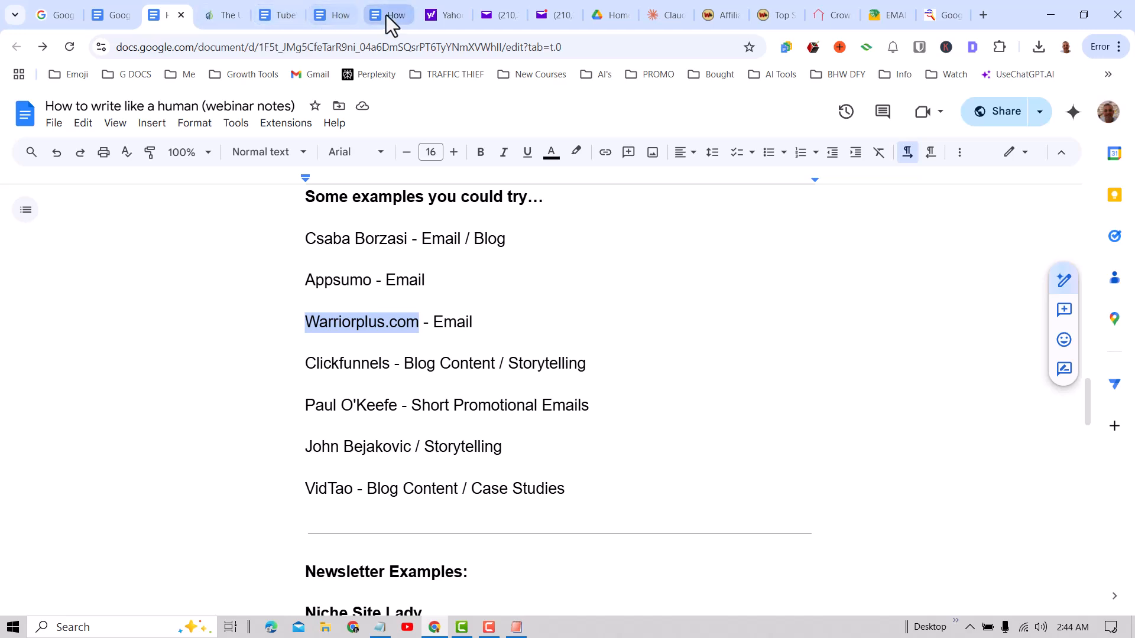
mouse_move(385, 16)
click(360, 351)
drag(390, 369, 271, 365)
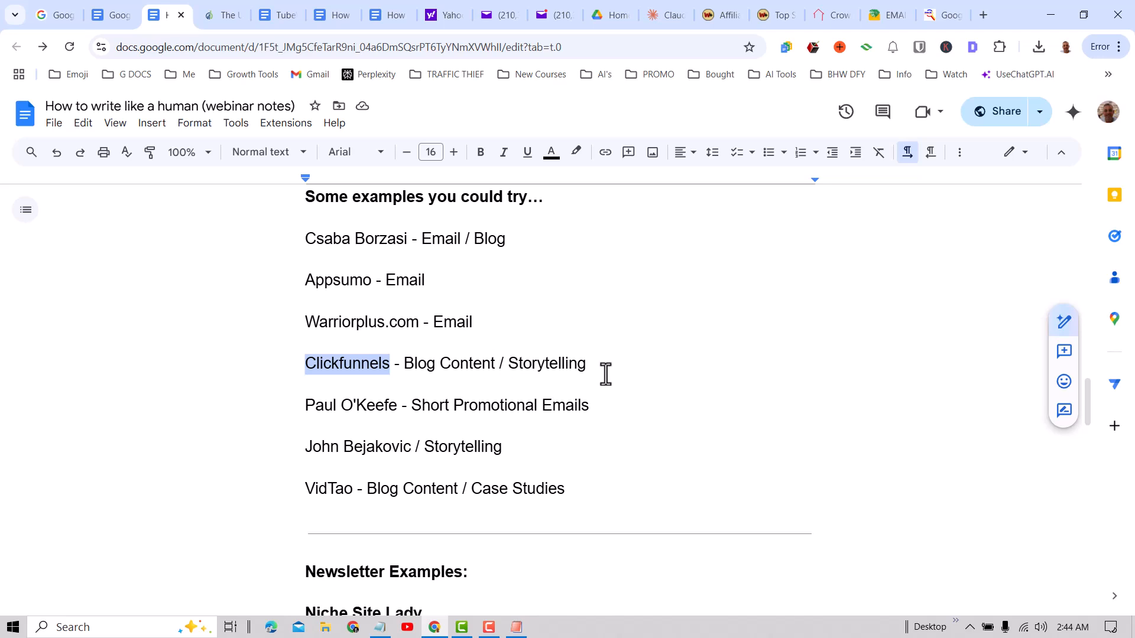
click(421, 367)
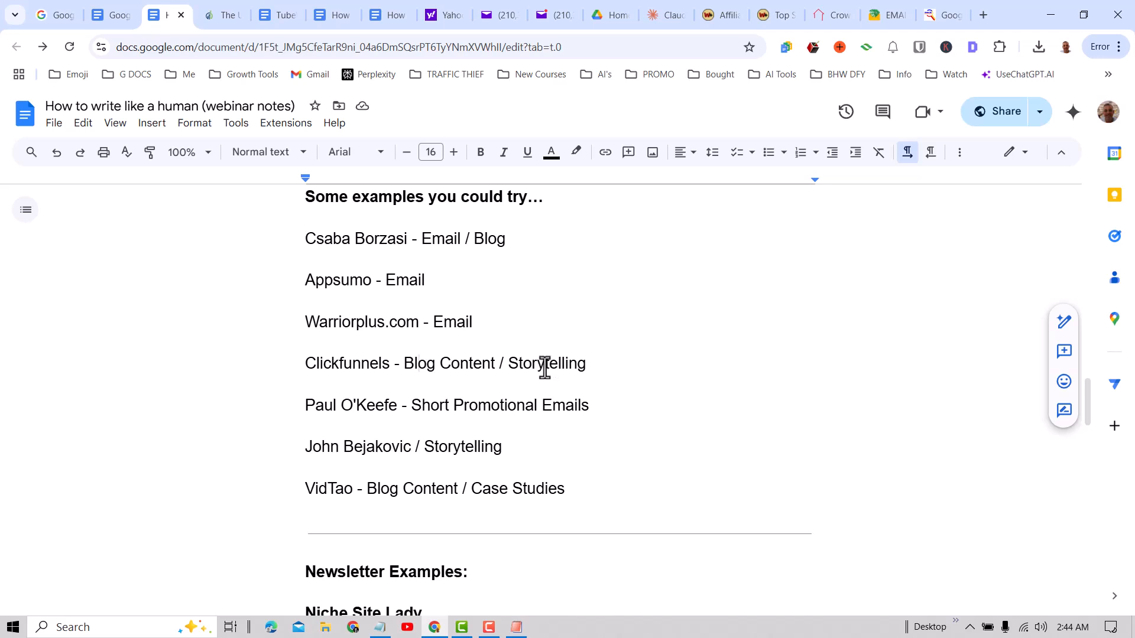
drag(523, 365, 561, 365)
click(674, 383)
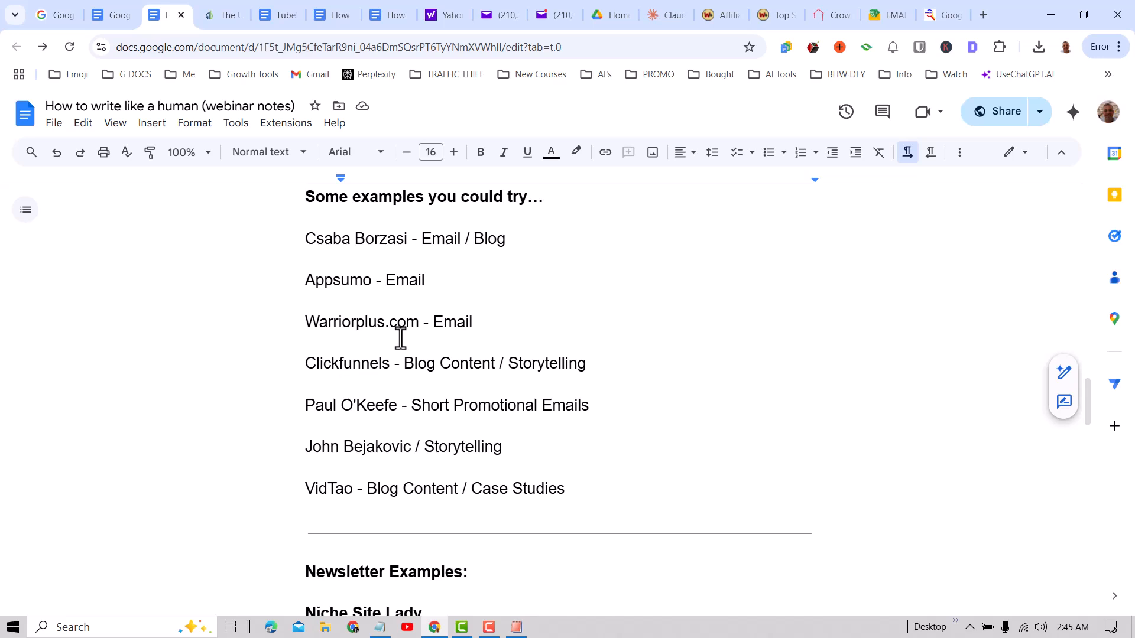
- Review the creators listed for short promotional emails and for storytelling, marking the word "Storytelling" in the latter's entry
click(459, 408)
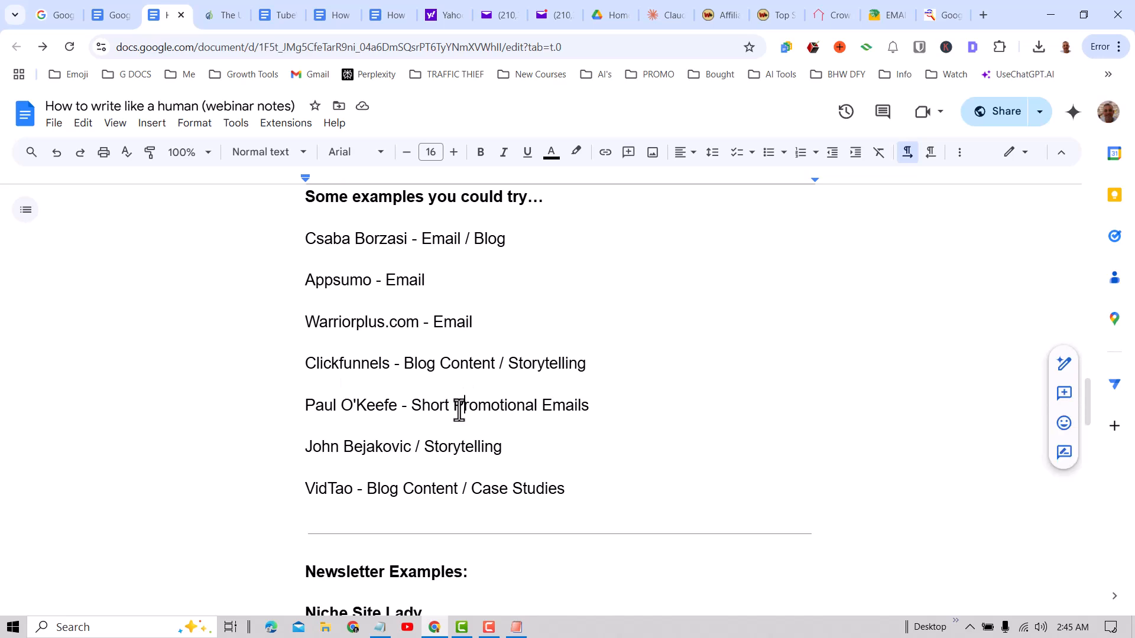
drag(611, 413, 175, 413)
click(602, 412)
drag(502, 447, 427, 447)
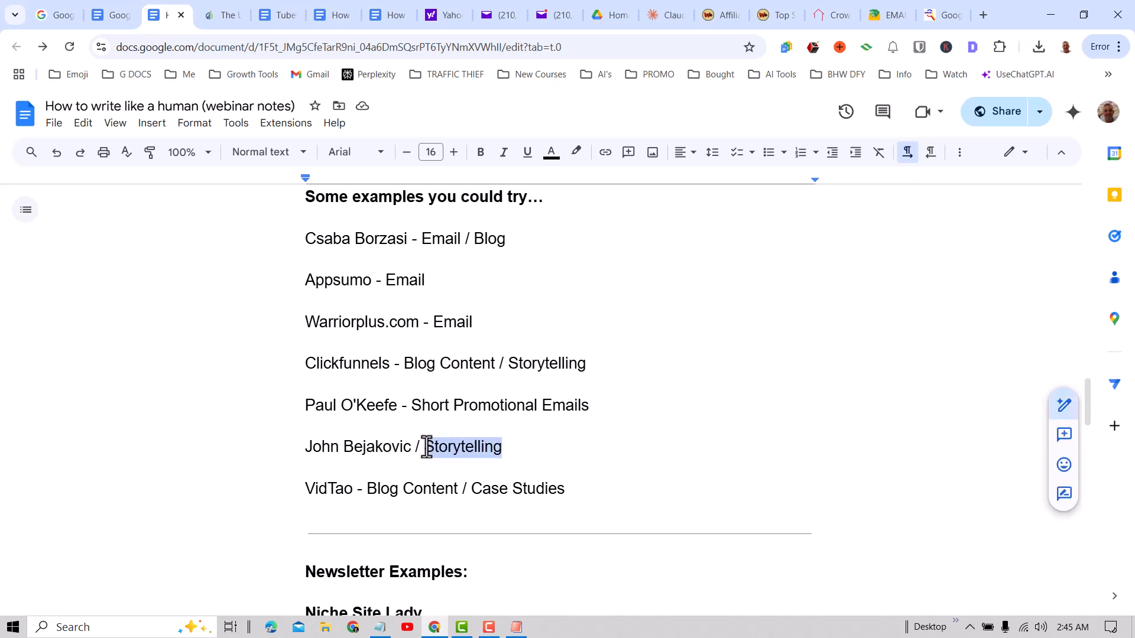
click(519, 446)
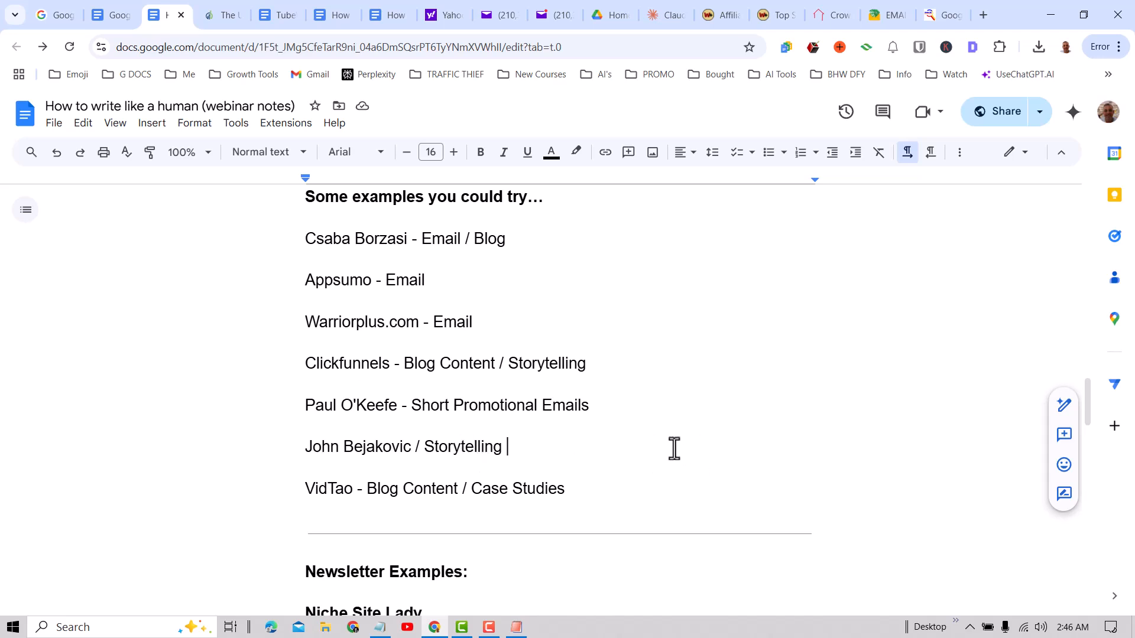
- Review the VidTao entry for blog content and case studies, marking its name and the whole line
scroll(676, 466, down, 1)
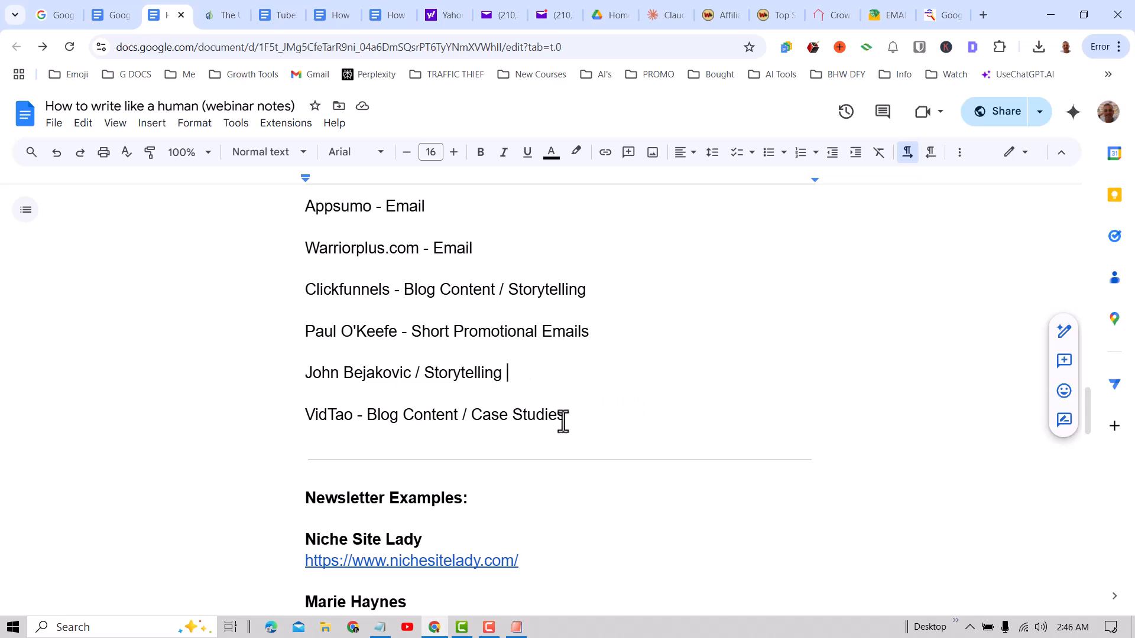
scroll(605, 430, down, 2)
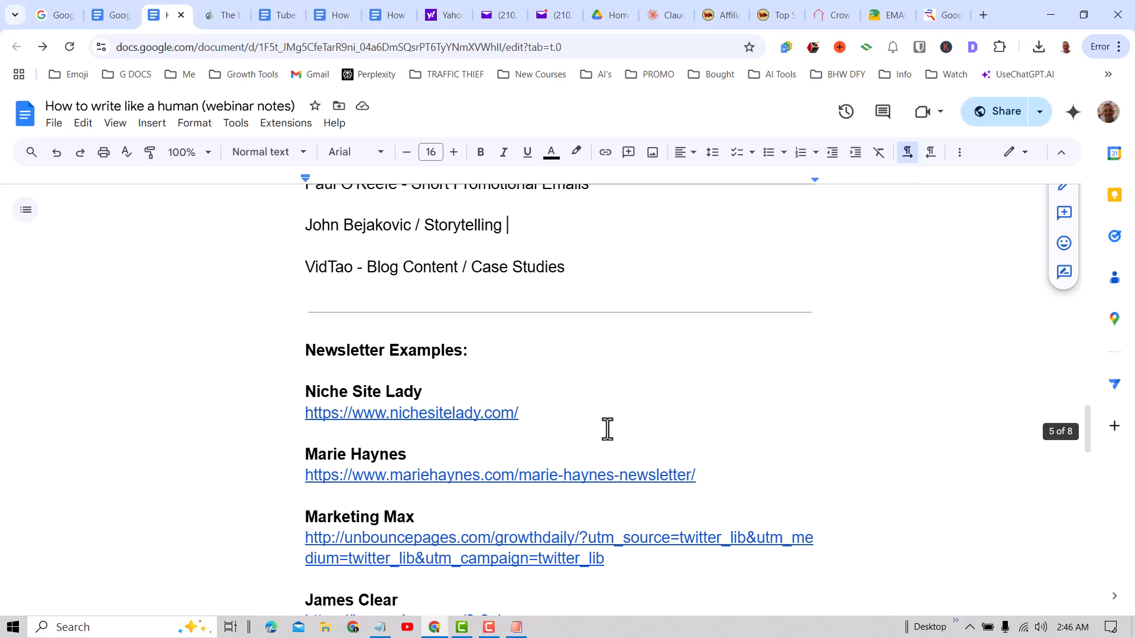
scroll(1089, 426, down, 1)
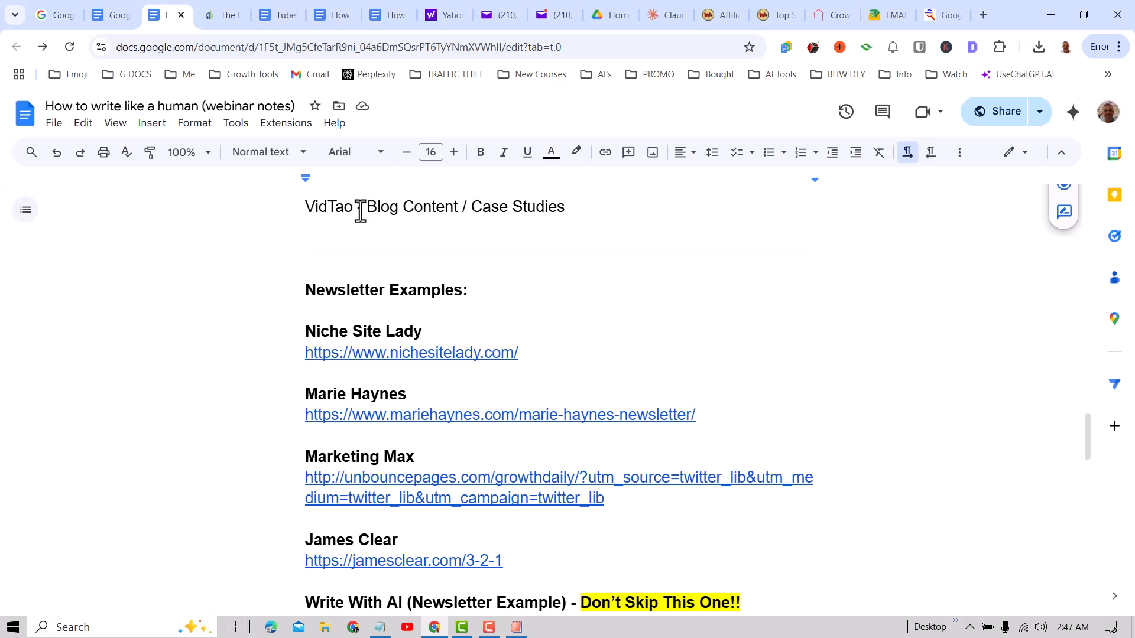
drag(361, 211, 273, 211)
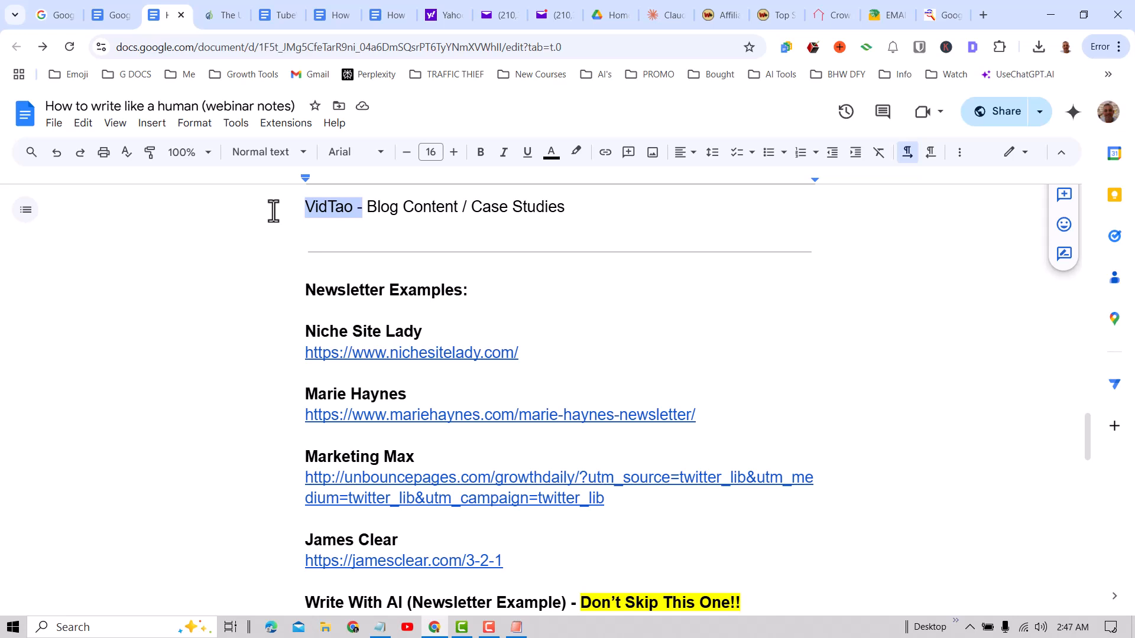
click(366, 232)
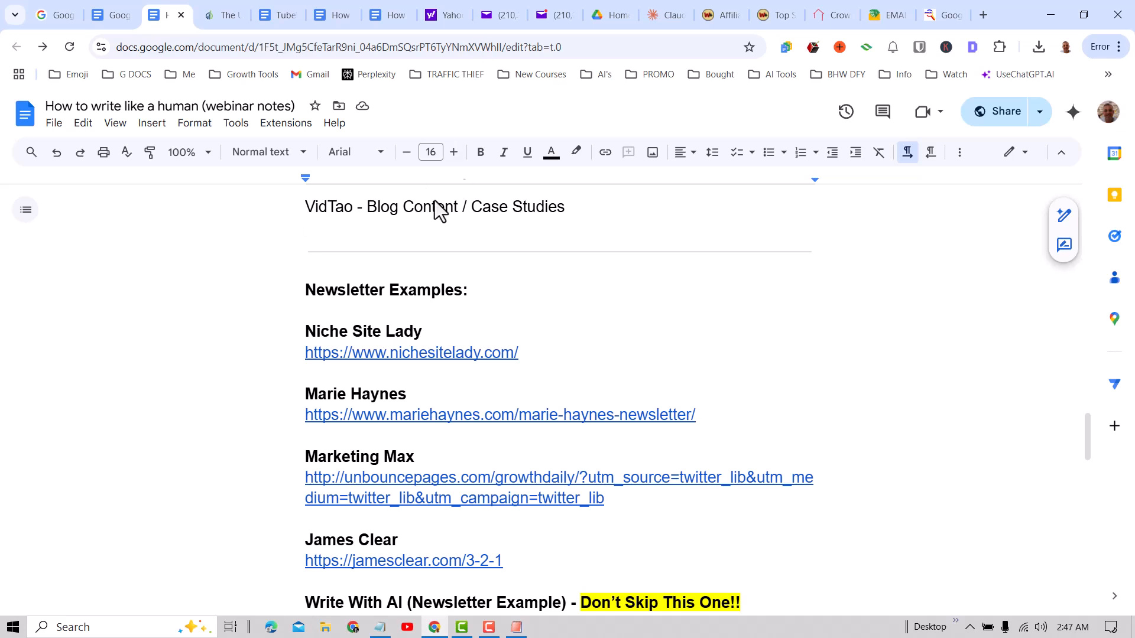
click(305, 210)
drag(304, 210, 617, 218)
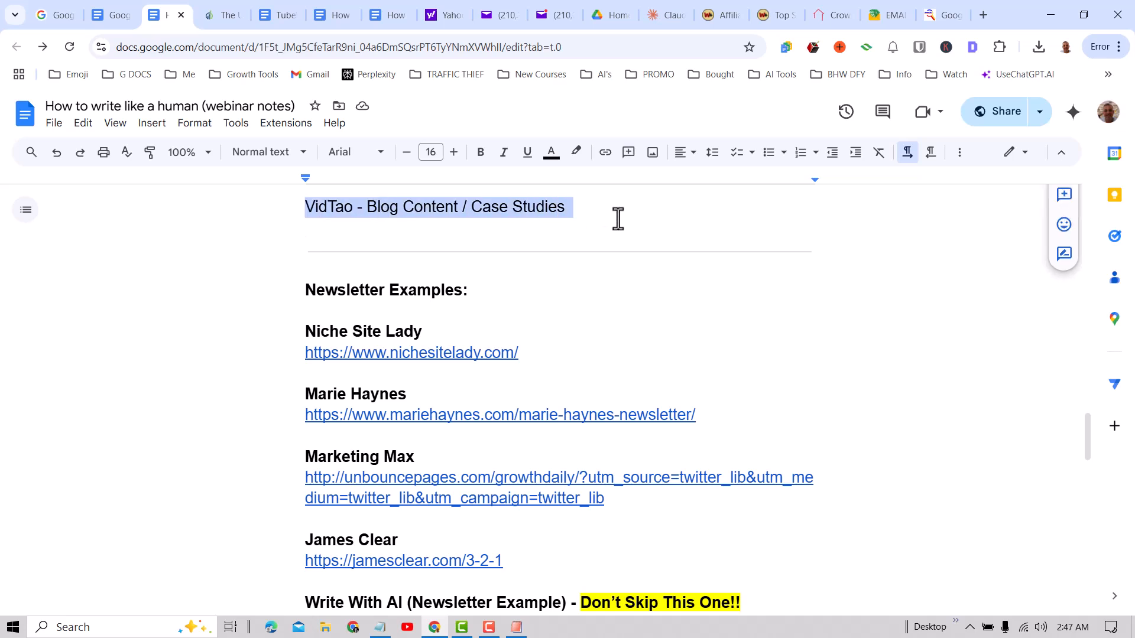
double_click(406, 223)
click(338, 220)
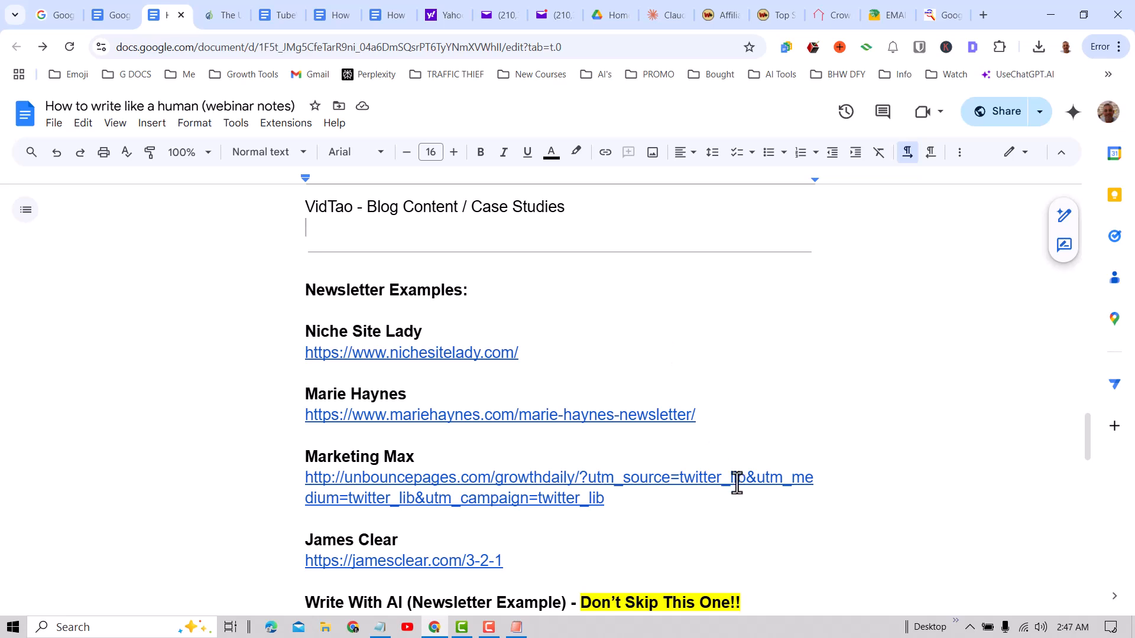
- Look through the Newsletter Examples section, from Niche Site Lady and Marketing Max down to the Write With AI entry
scroll(736, 483, down, 1)
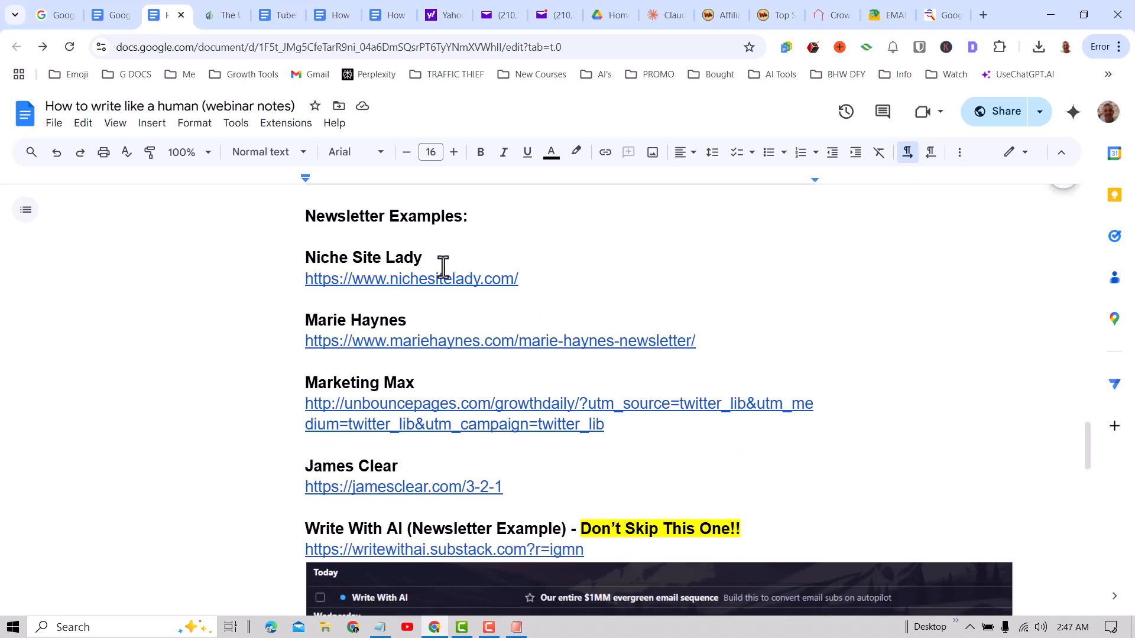
scroll(423, 281, down, 2)
scroll(427, 286, up, 2)
scroll(741, 357, down, 5)
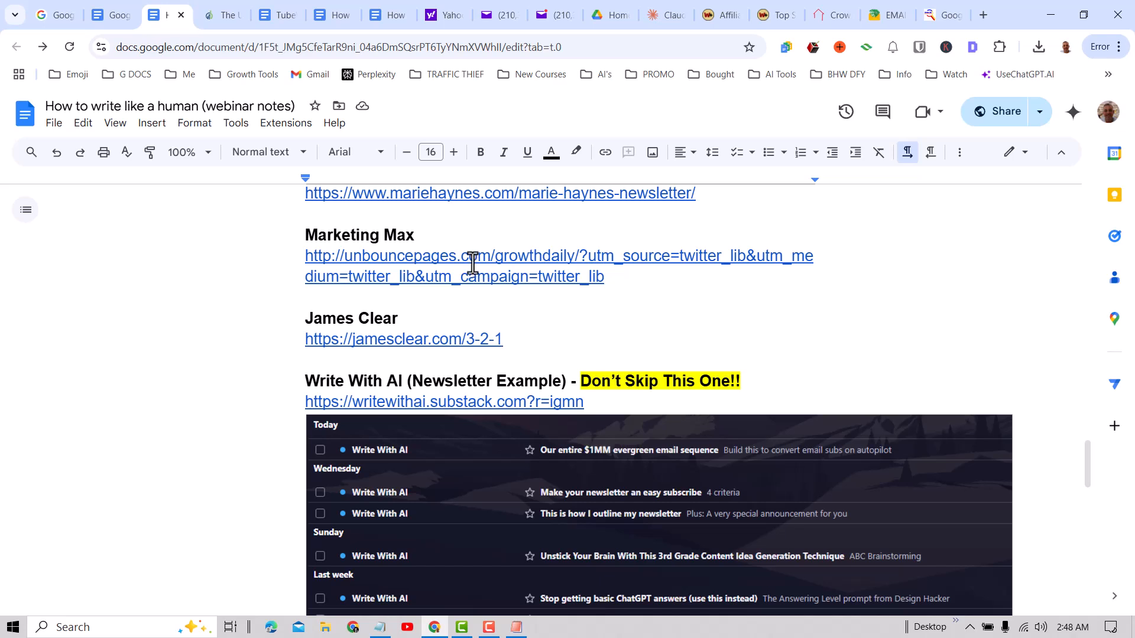
scroll(517, 292, up, 1)
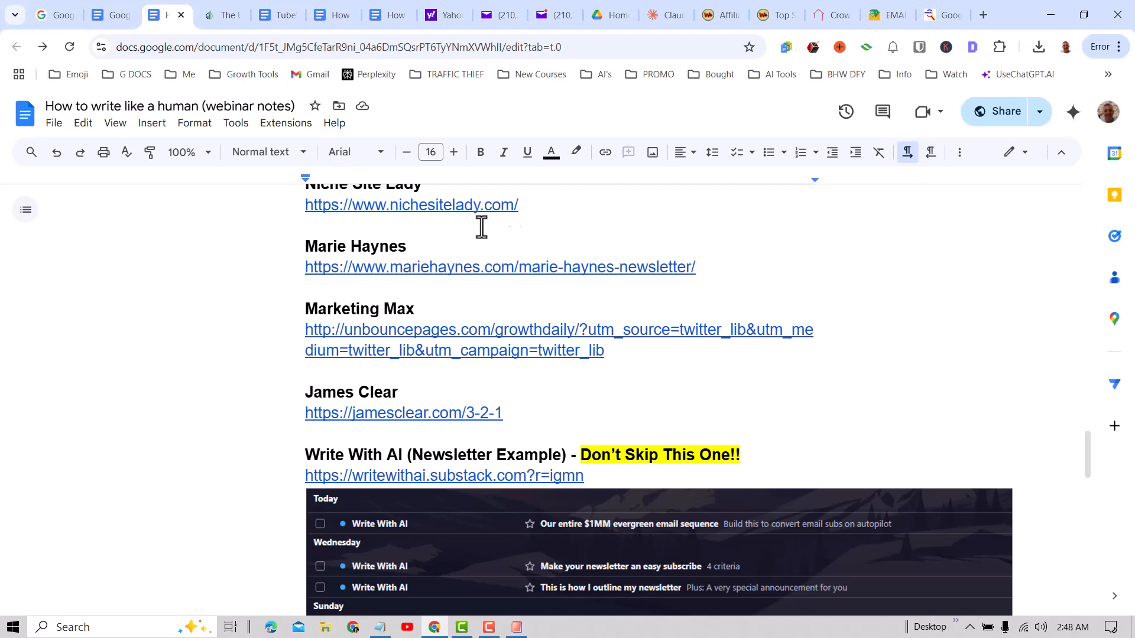
scroll(532, 248, up, 1)
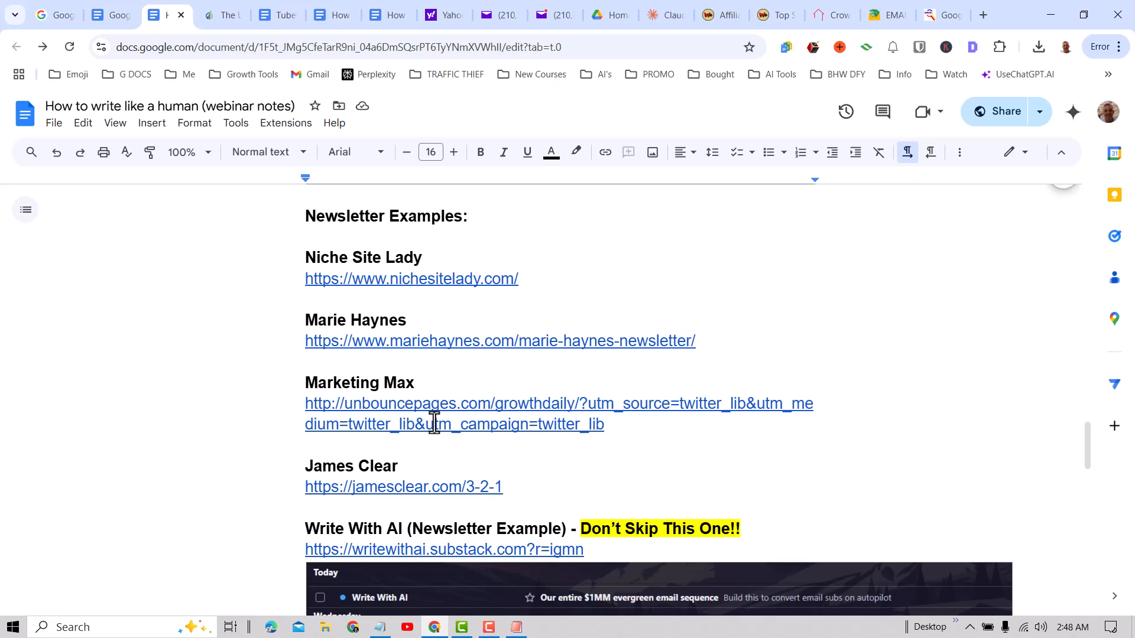
scroll(540, 408, down, 3)
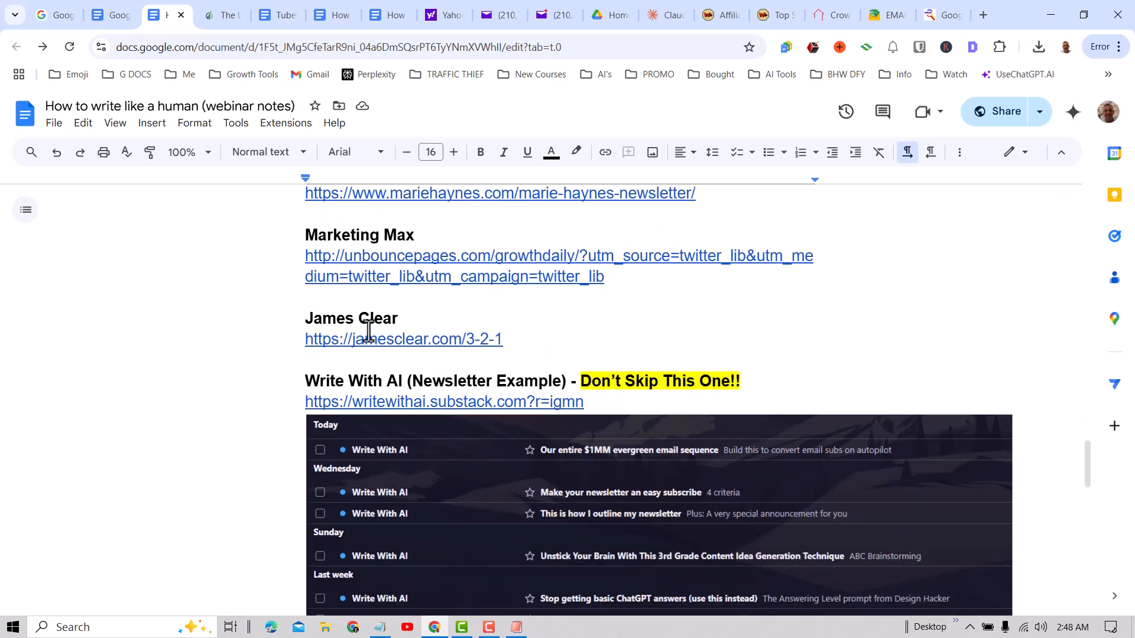
- Examine the inbox screenshot of Write With AI newsletter subject lines, down to the perplexity search link for more newsletters
scroll(455, 339, down, 1)
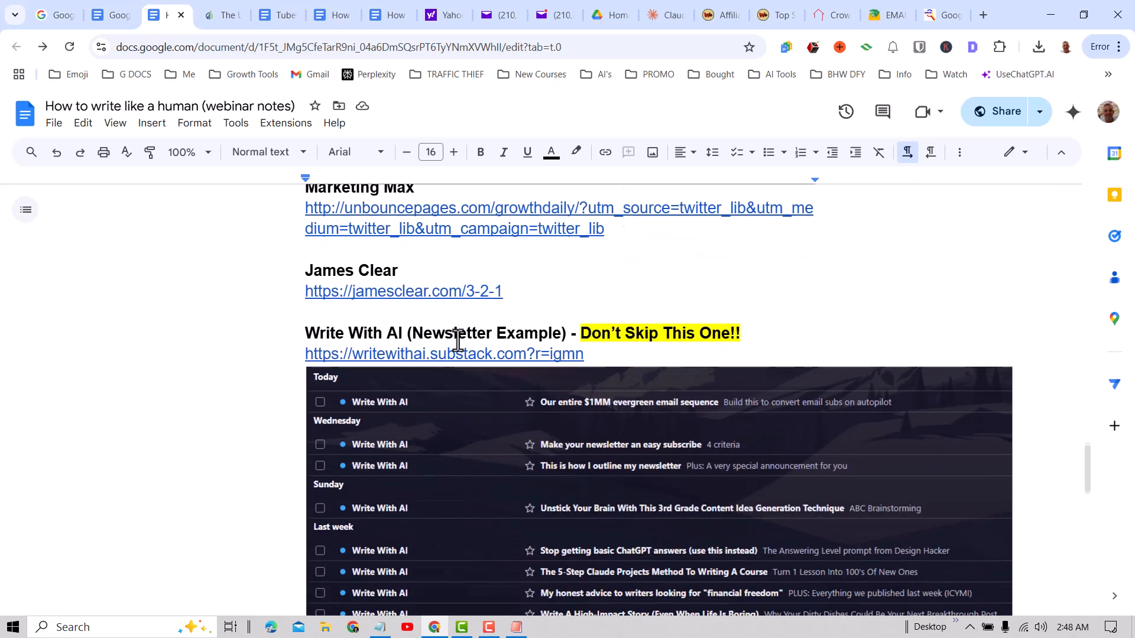
scroll(437, 328, down, 1)
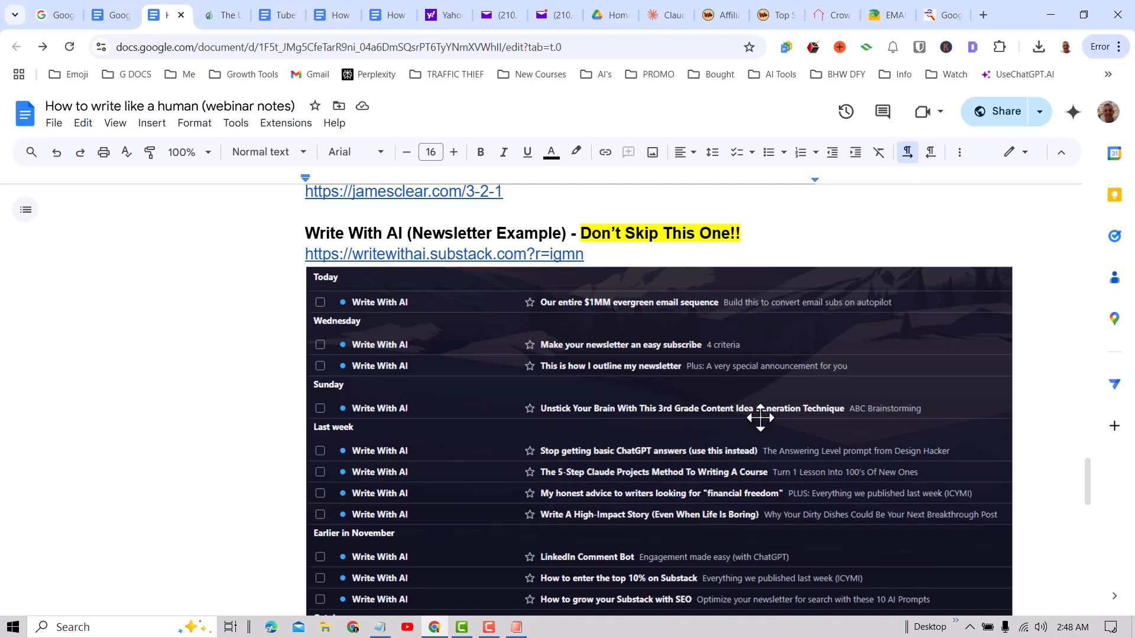
scroll(761, 418, down, 1)
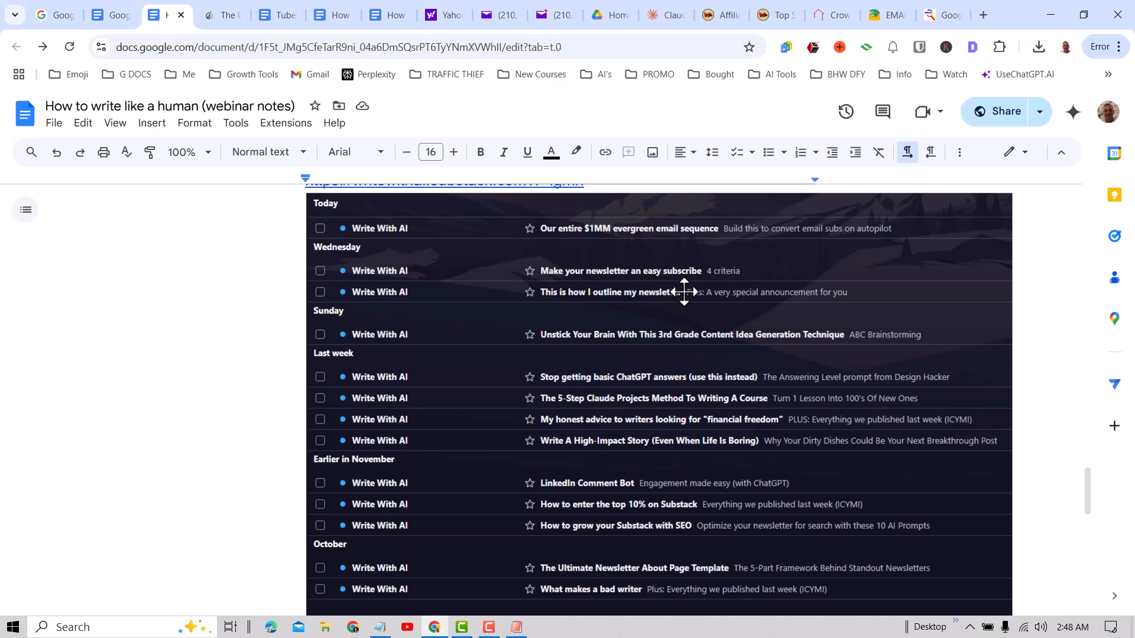
scroll(633, 383, down, 3)
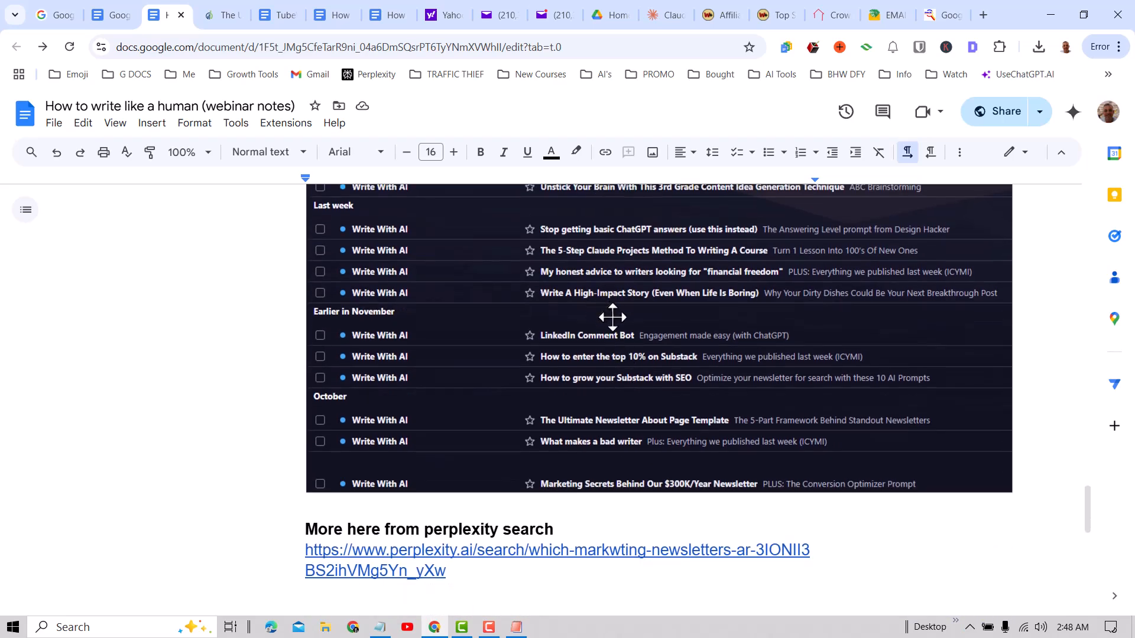
scroll(610, 317, up, 1)
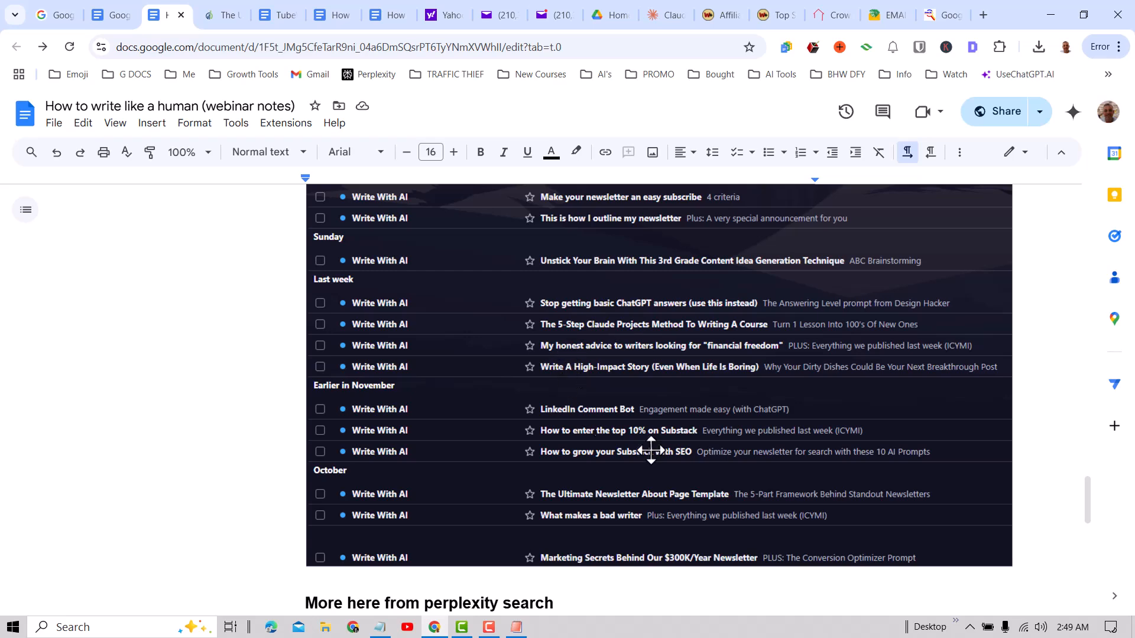
scroll(718, 476, down, 1)
scroll(718, 476, down, 3)
scroll(671, 292, up, 5)
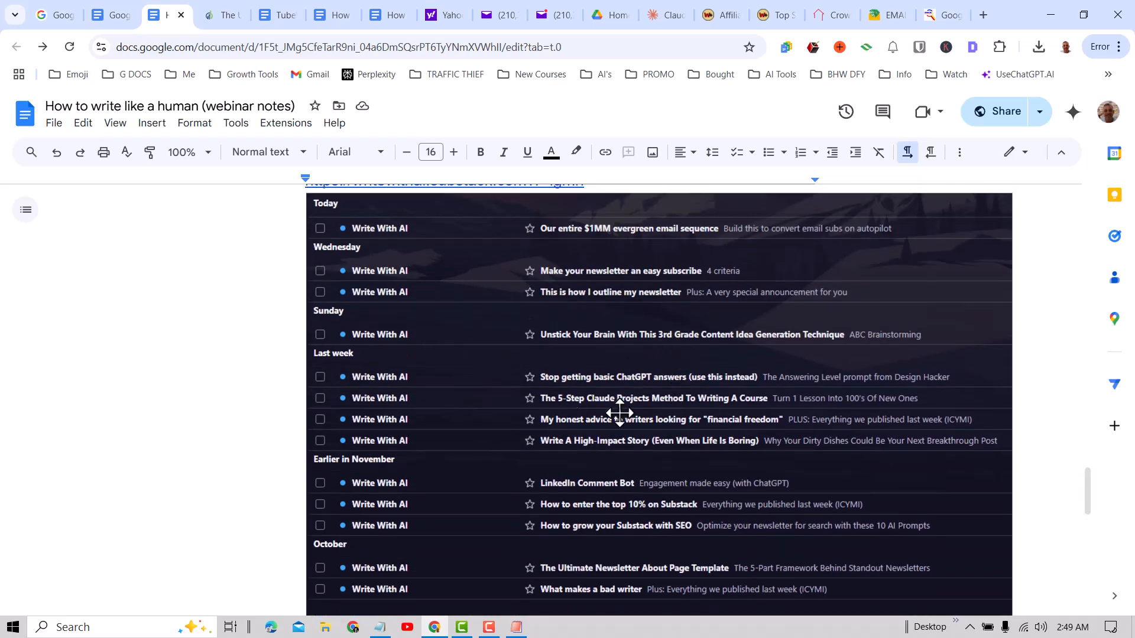
scroll(705, 426, down, 2)
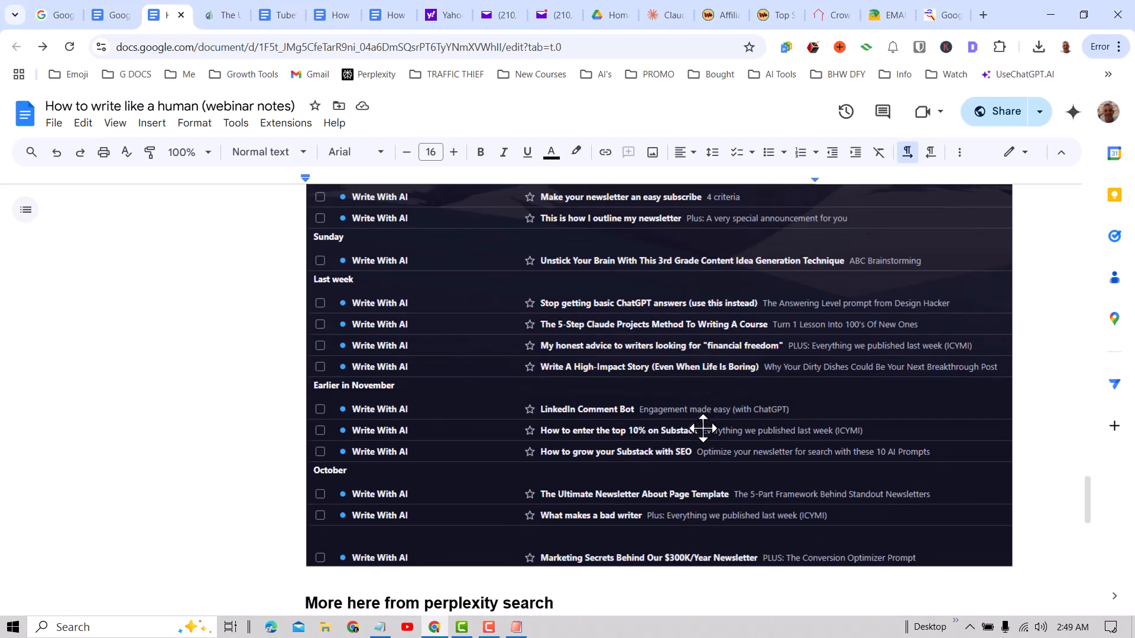
scroll(700, 430, down, 2)
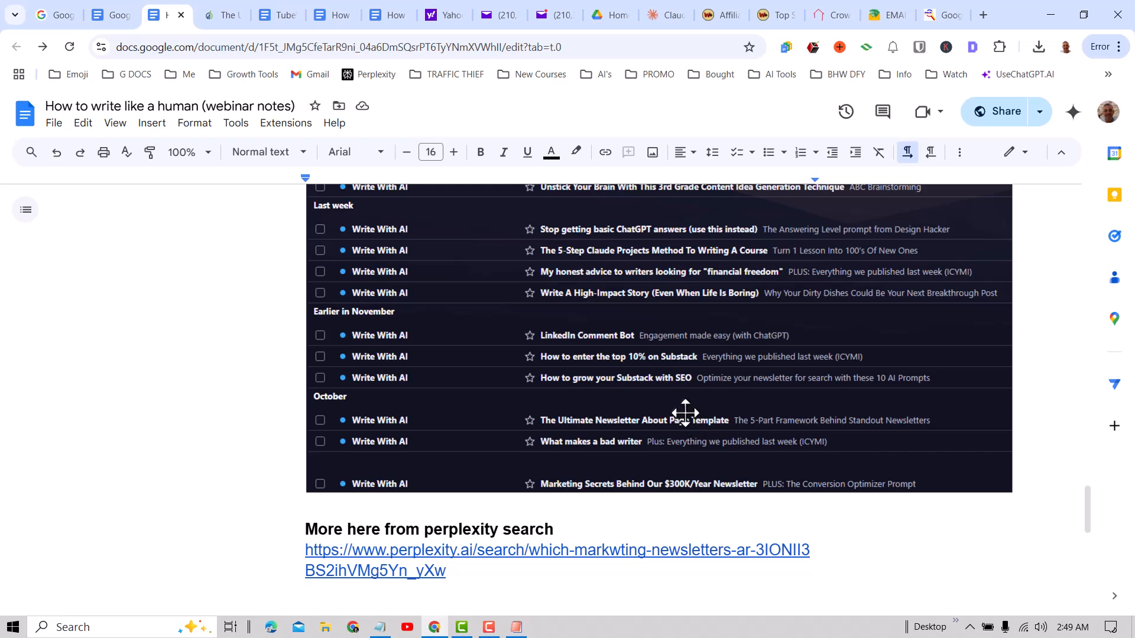
- Look over the Write With AI inbox screenshot again and open the perplexity search link given for more newsletters
scroll(642, 362, up, 2)
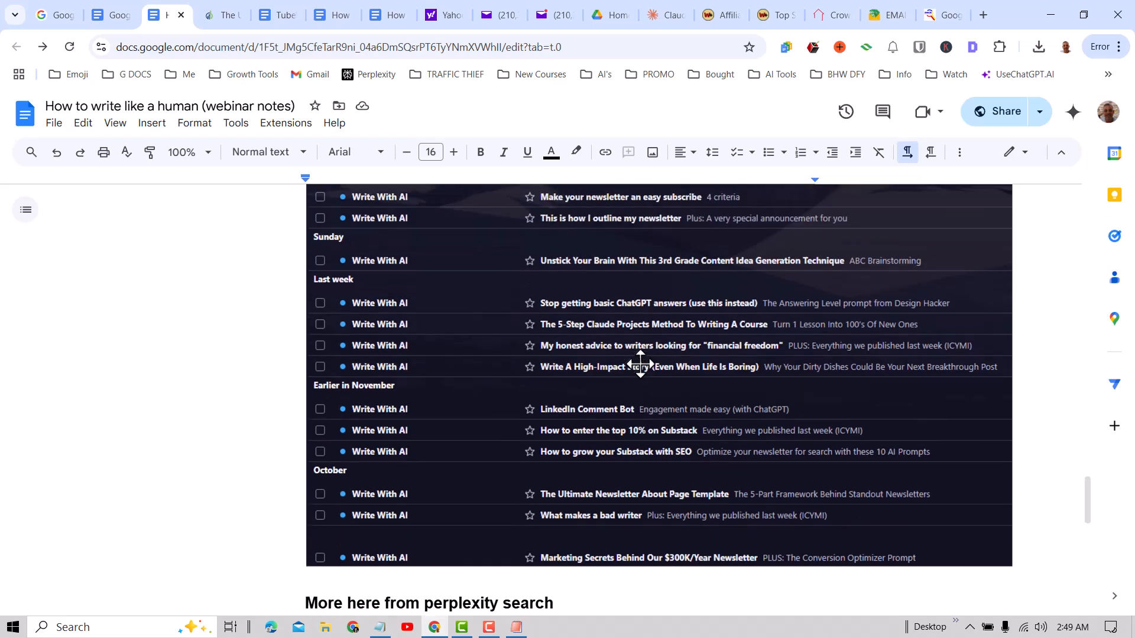
scroll(640, 365, up, 4)
scroll(640, 364, down, 2)
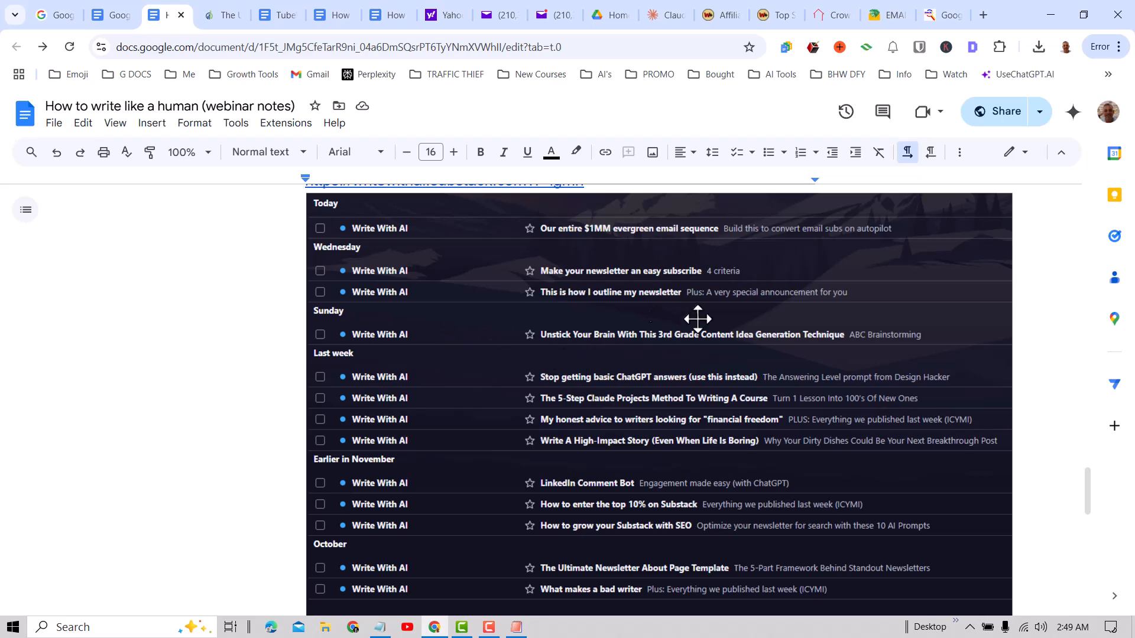
scroll(780, 464, down, 8)
scroll(768, 452, down, 2)
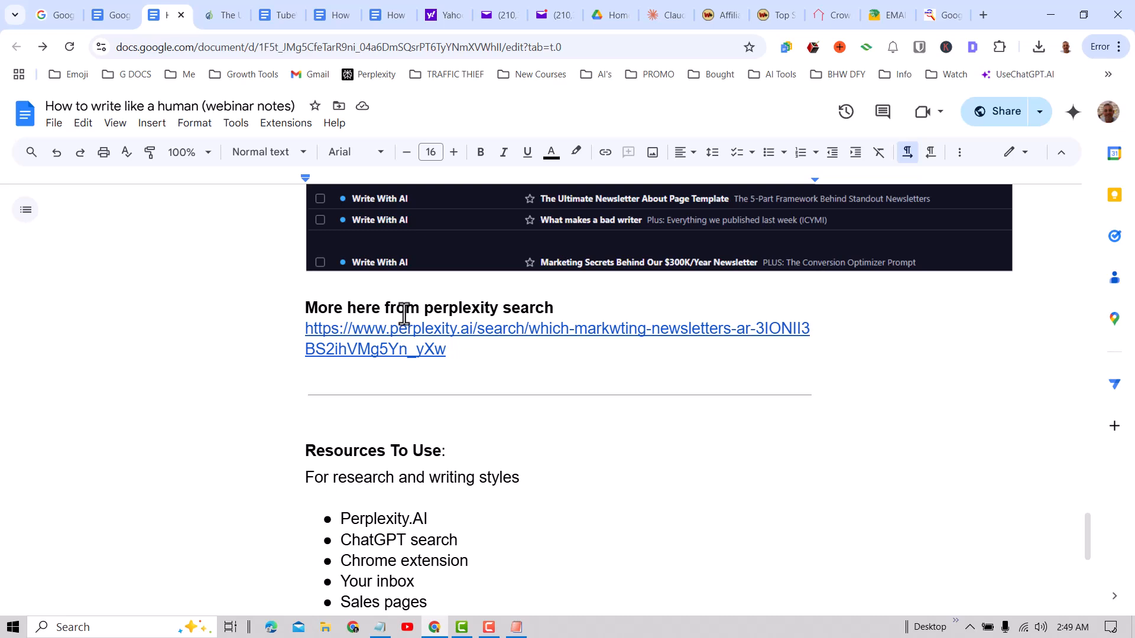
click(556, 333)
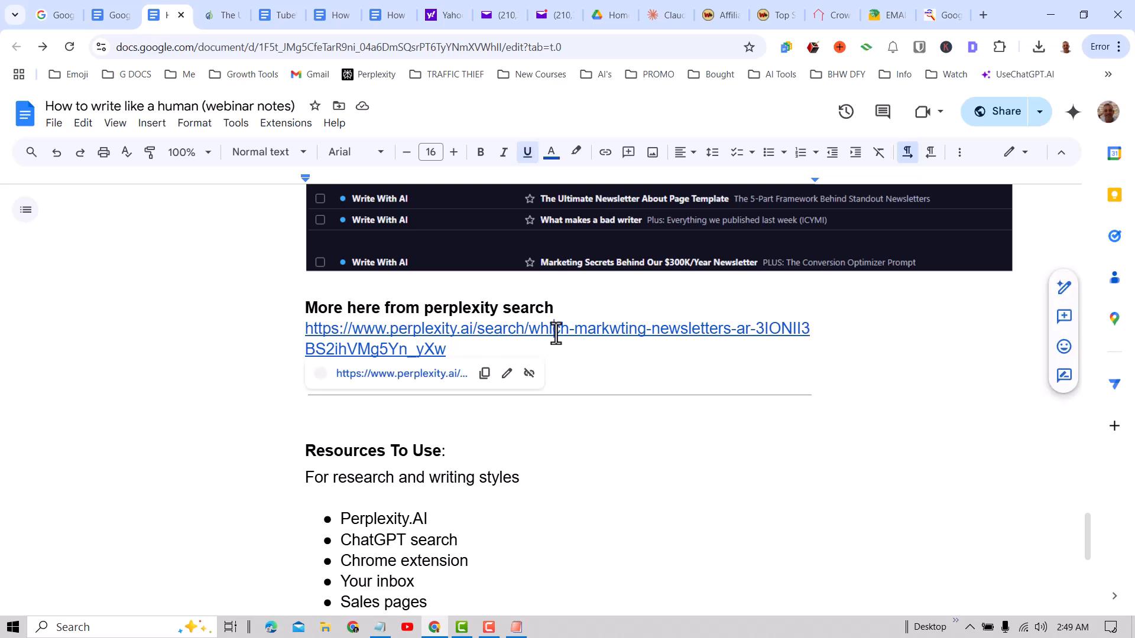
click(410, 382)
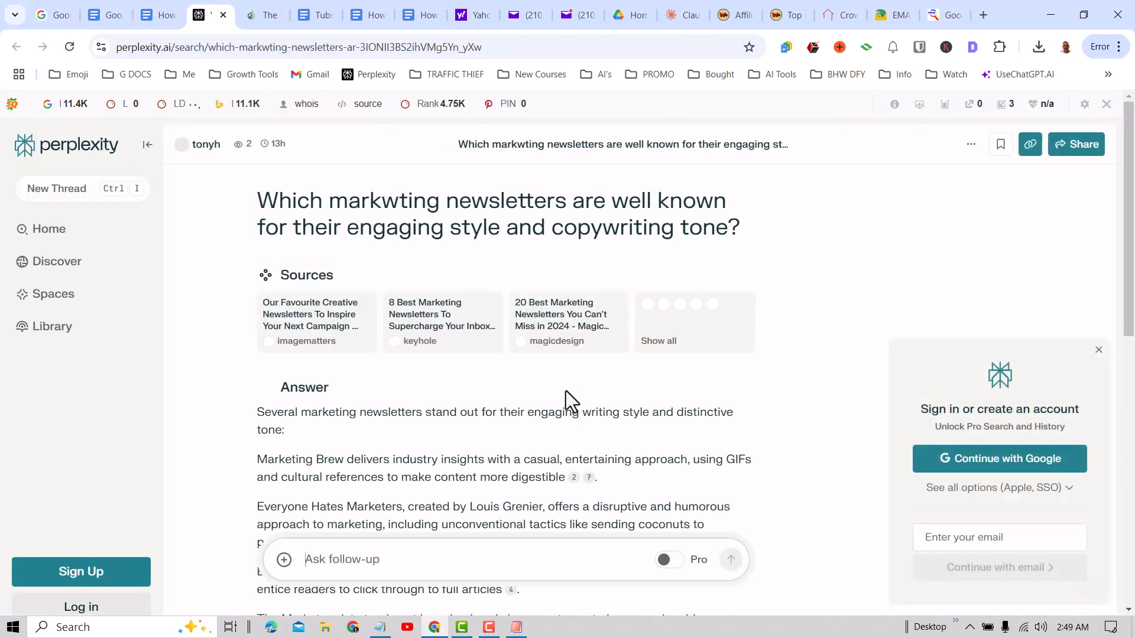
- Read through the Perplexity answer on marketing newsletters with an engaging style and copywriting tone, down to the related questions
scroll(462, 174, down, 1)
scroll(462, 174, up, 1)
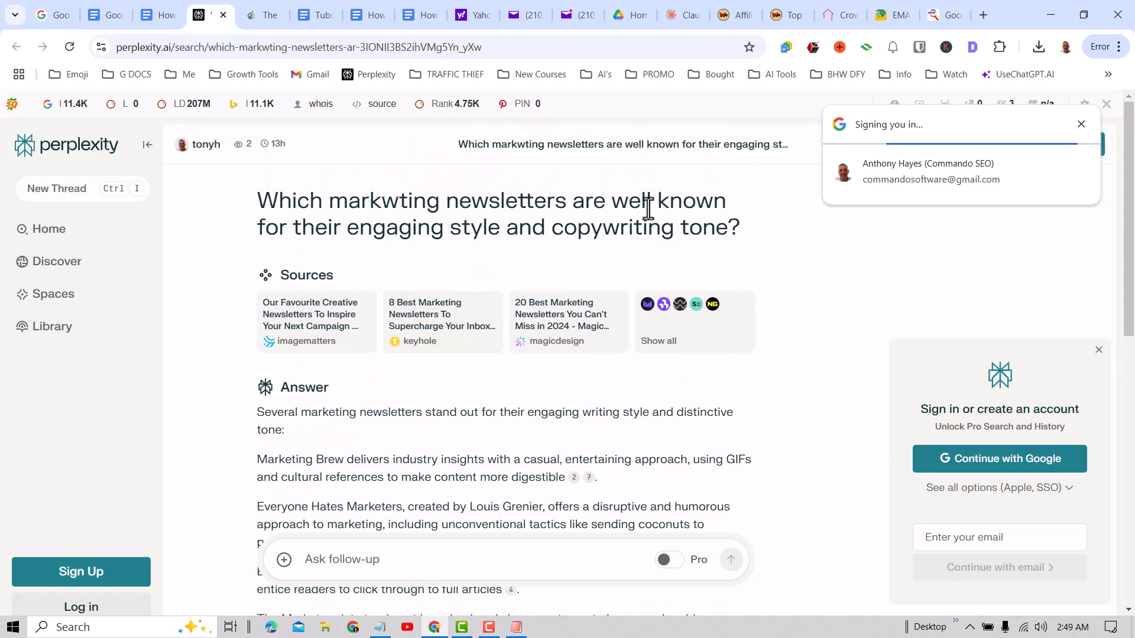
drag(397, 206, 374, 207)
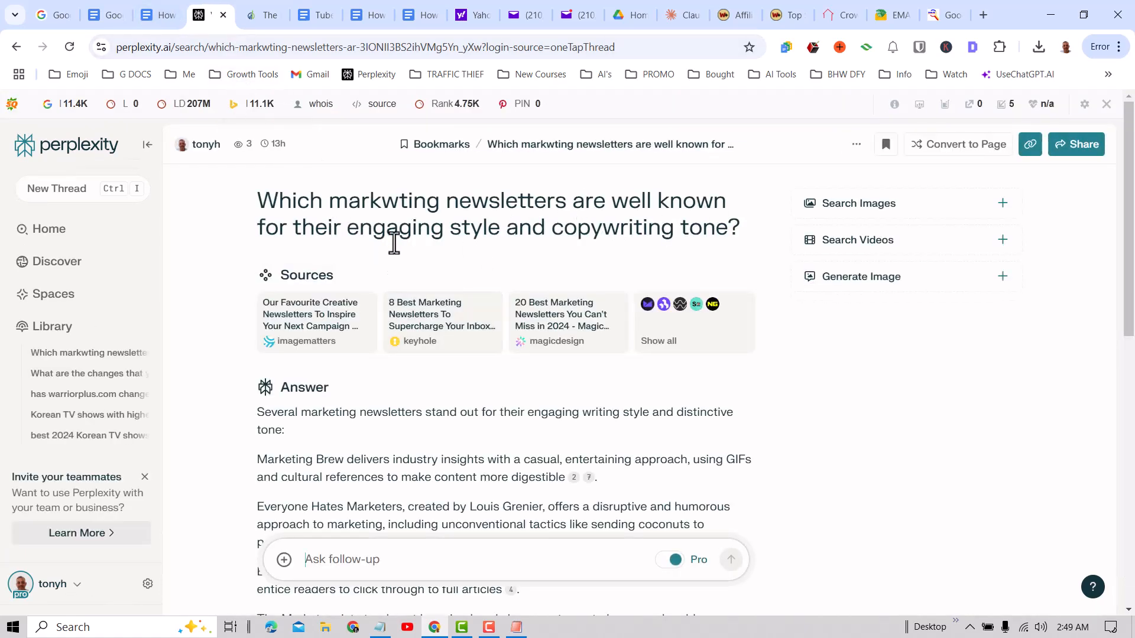
scroll(704, 360, down, 8)
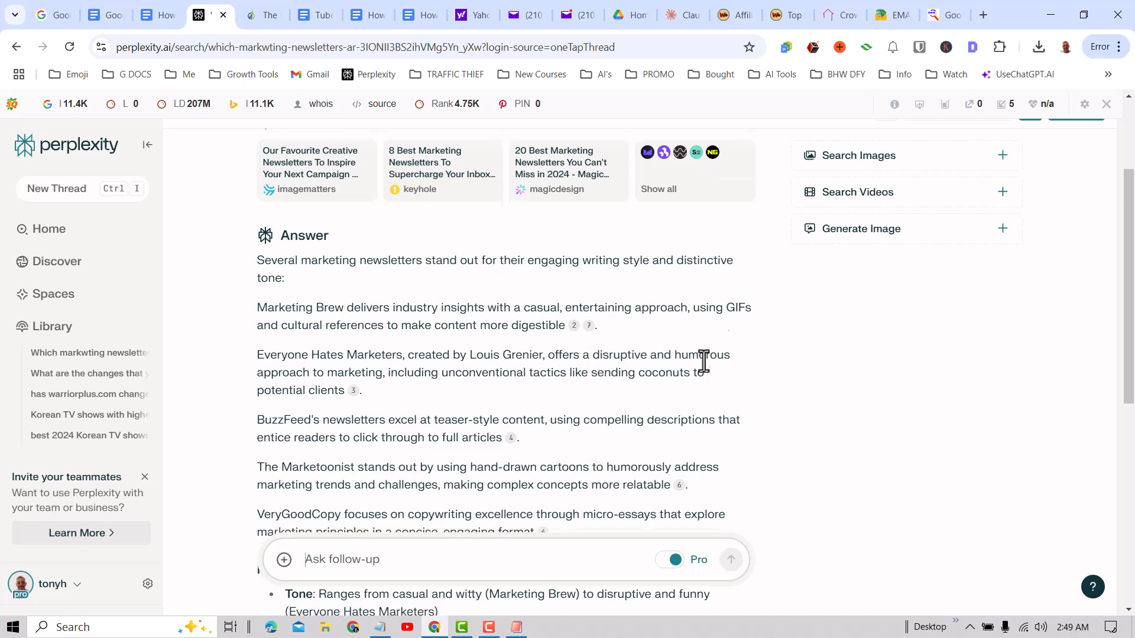
scroll(414, 310, down, 3)
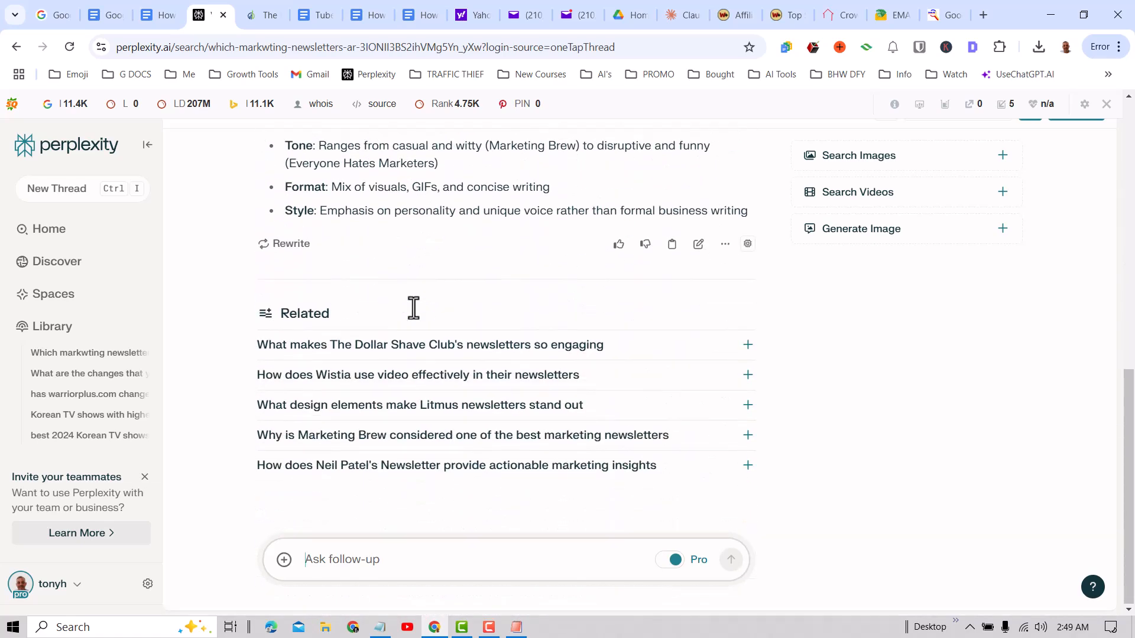
scroll(414, 310, up, 6)
scroll(349, 362, up, 1)
scroll(352, 362, down, 6)
- Copy the Related questions beneath the marketing newsletters answer and paste them below the existing notes in Clever Todo List
drag(246, 307, 757, 477)
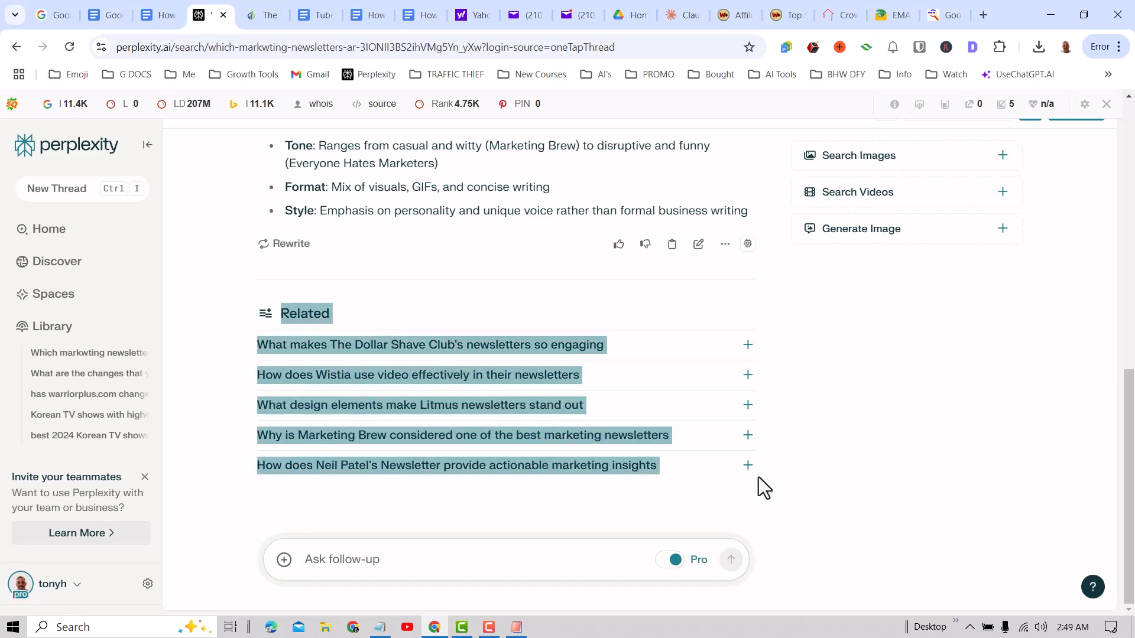
right_click(572, 354)
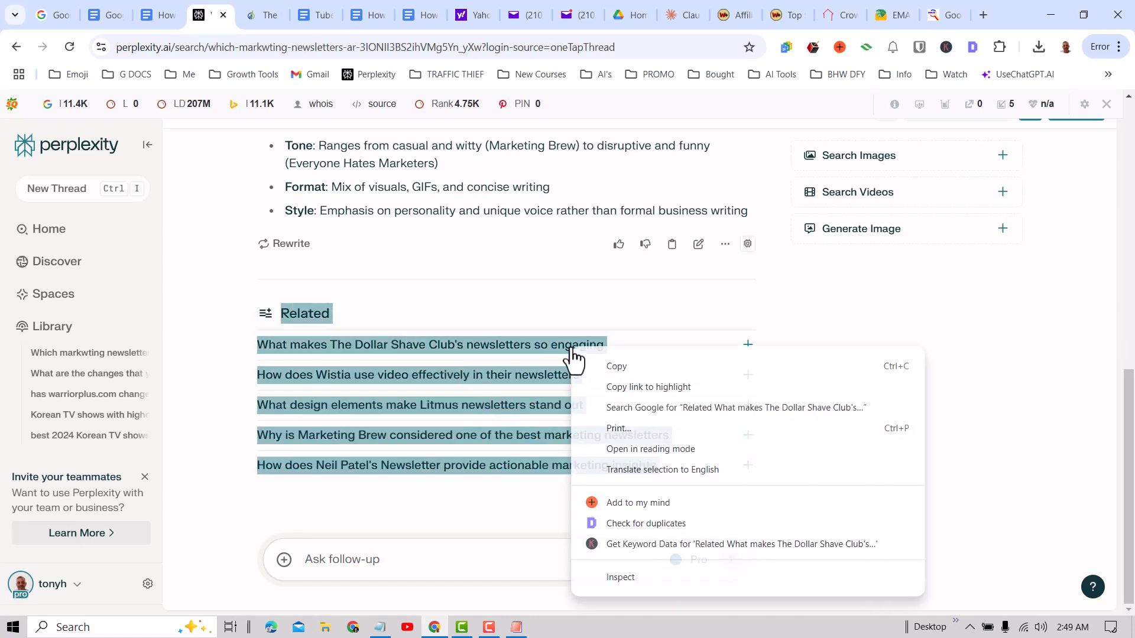
click(606, 363)
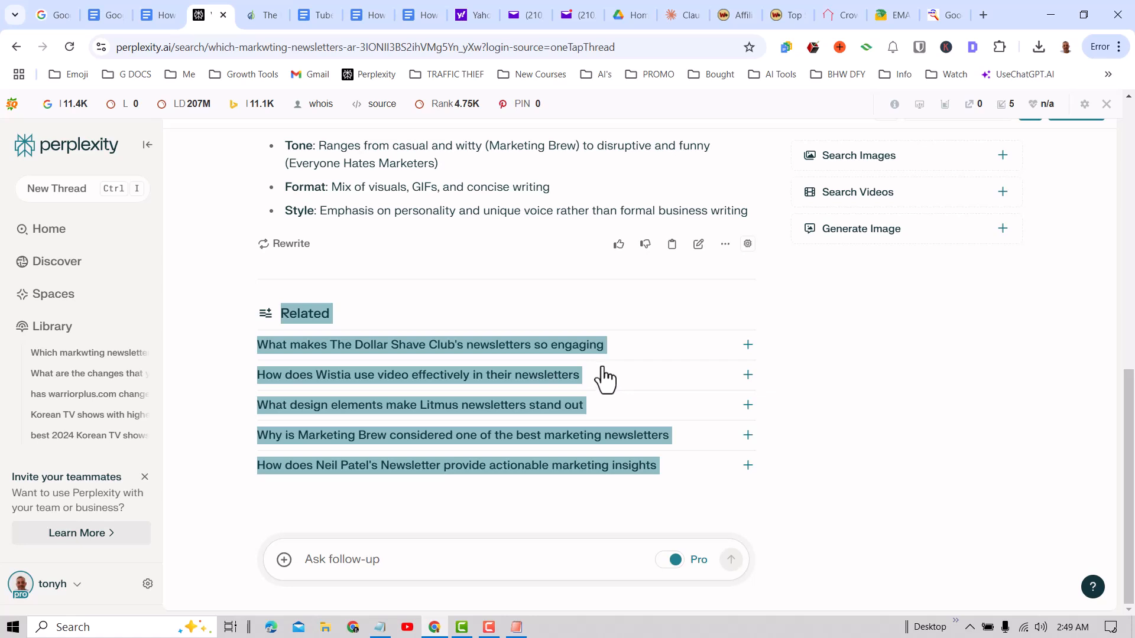
key(alt+Tab)
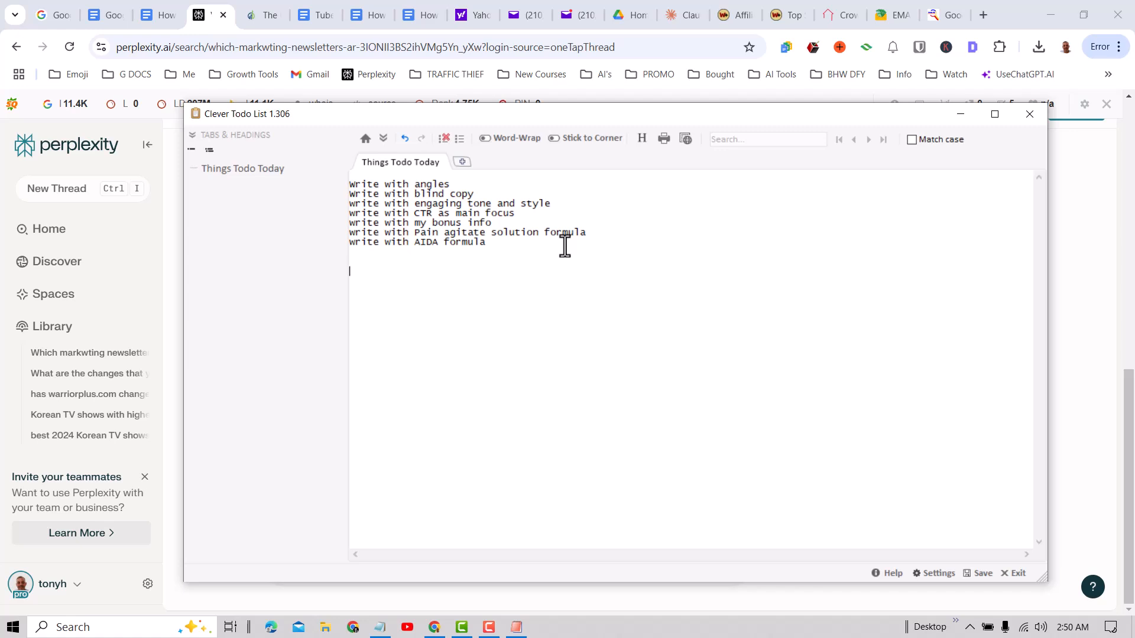
key(ctrl+v)
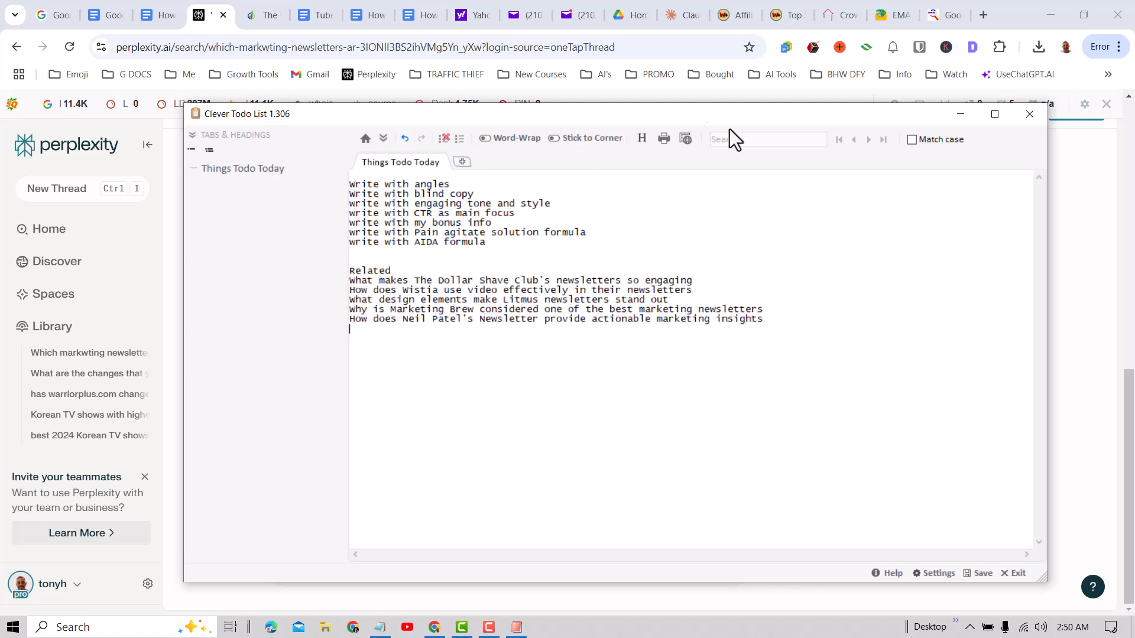
click(960, 114)
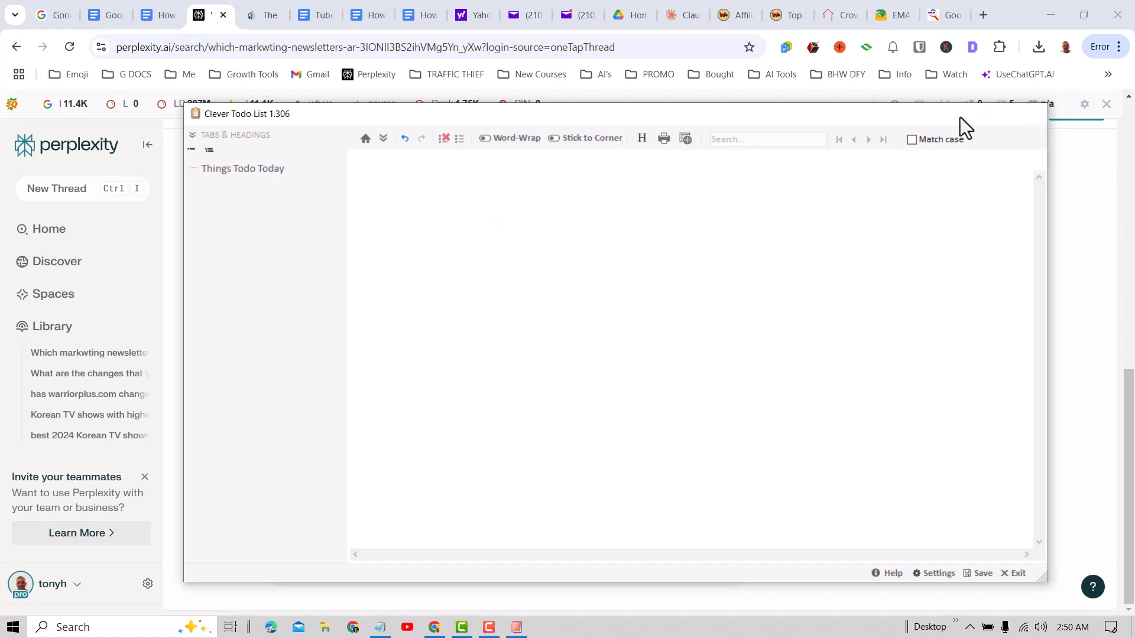
click(1004, 386)
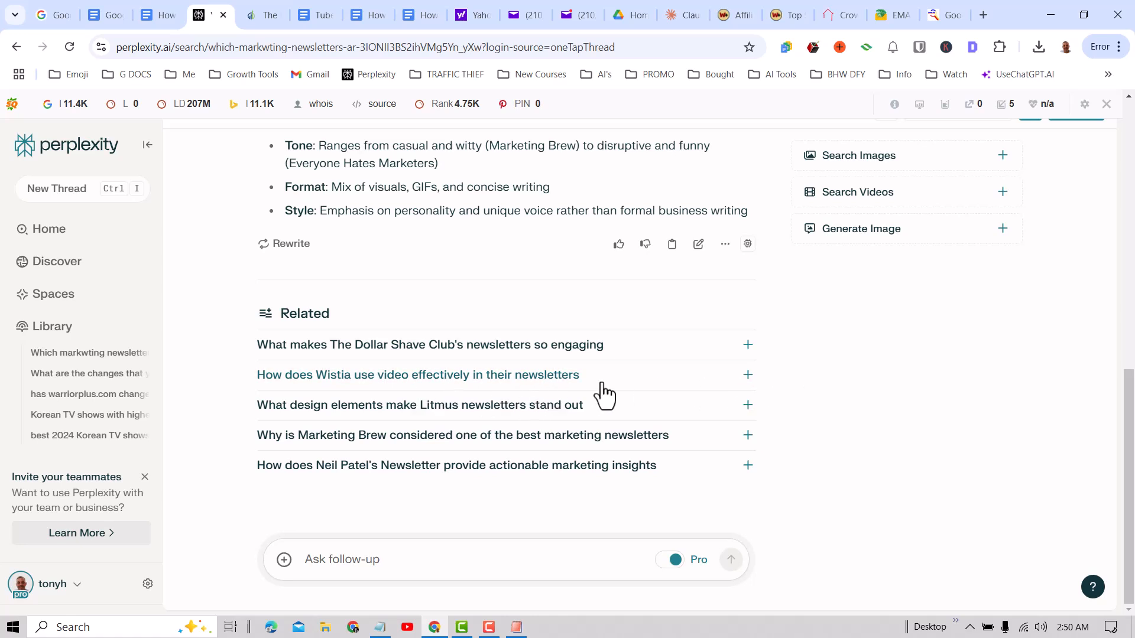
- Ask Perplexity the related question "How does Wistia use video effectively in their newsletters" and read through the answer
click(748, 378)
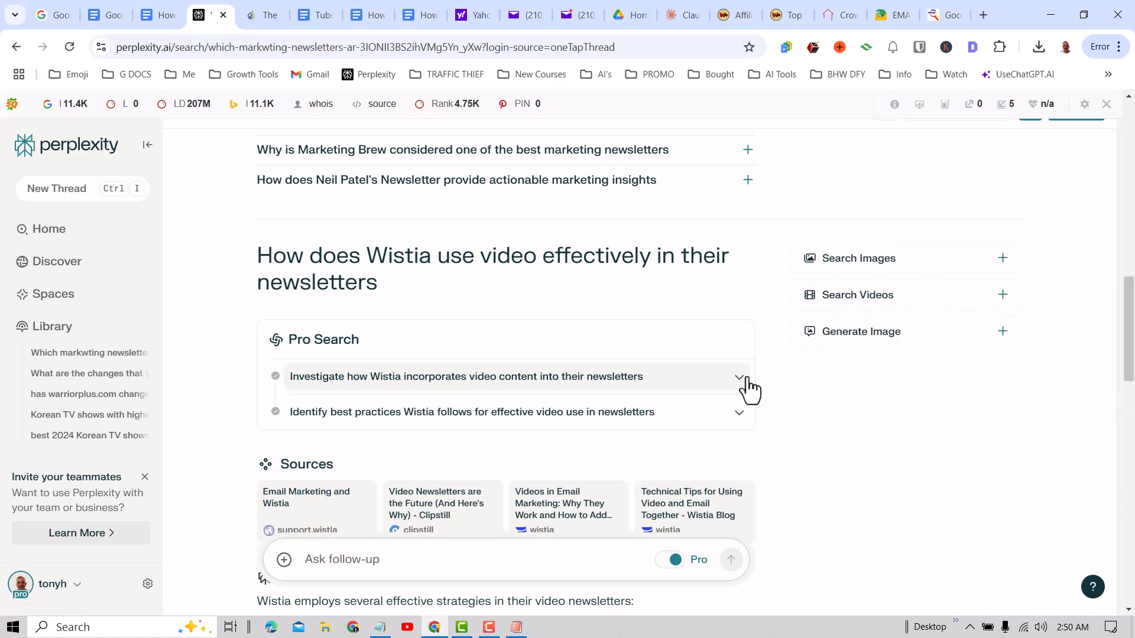
scroll(563, 350, down, 2)
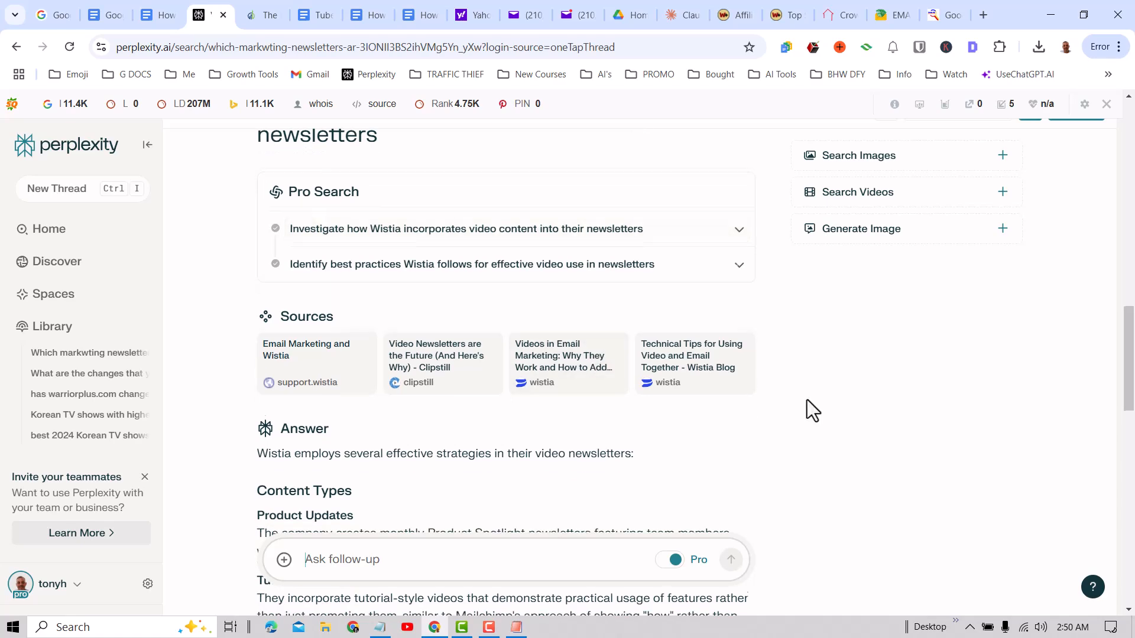
scroll(806, 400, down, 4)
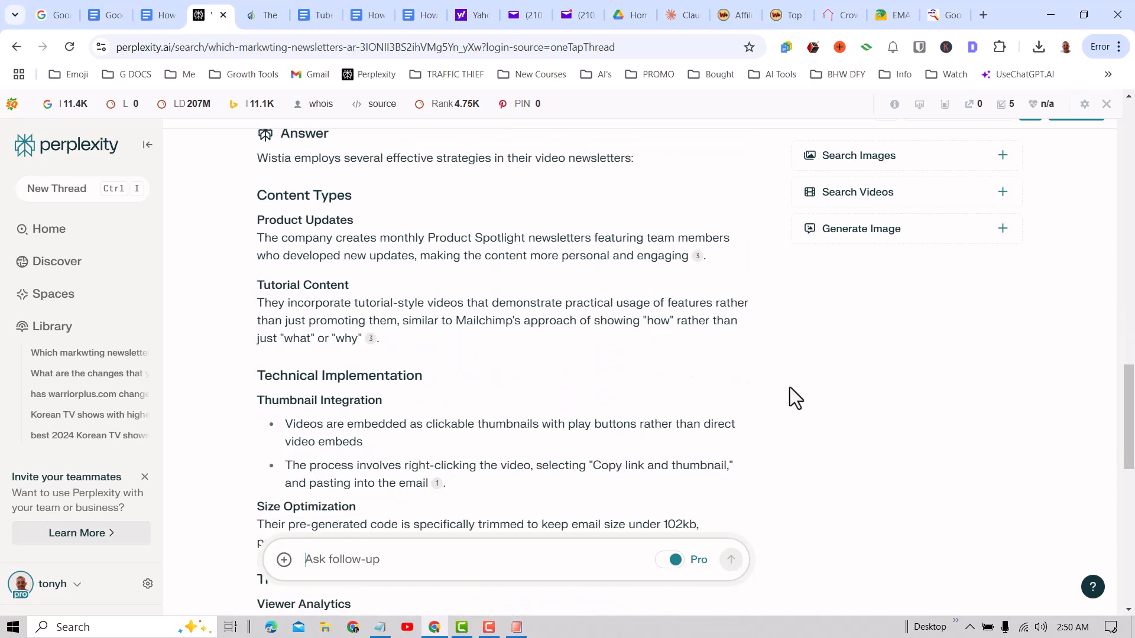
scroll(789, 388, down, 1)
scroll(462, 353, down, 8)
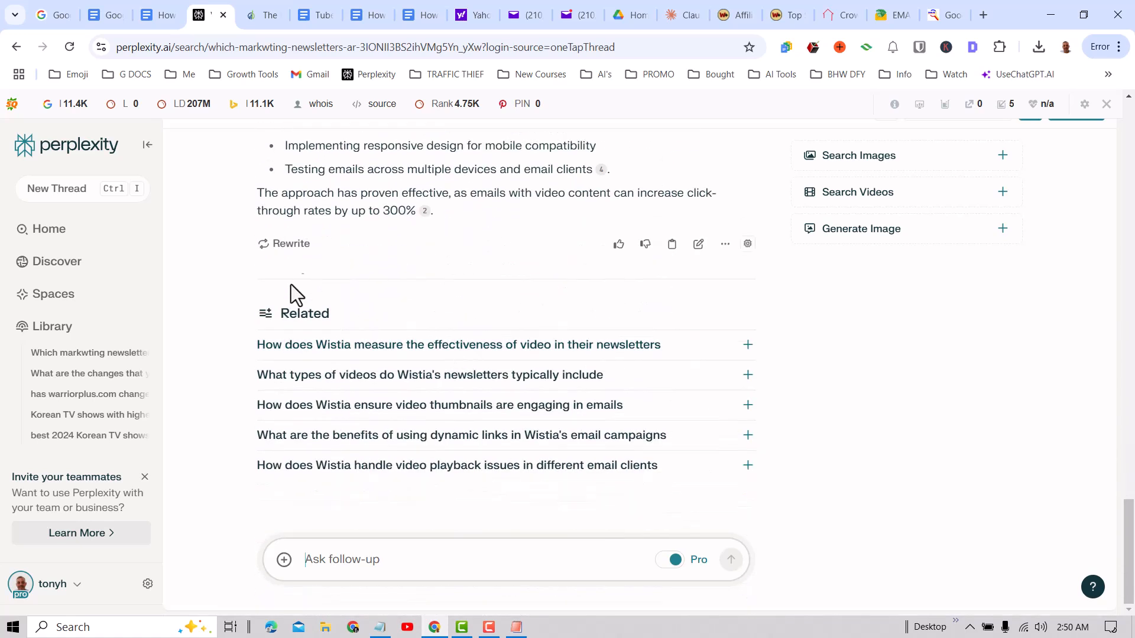
- Copy the Related questions beneath the Wistia answer and paste them under the first set in Clever Todo List
drag(235, 311, 750, 482)
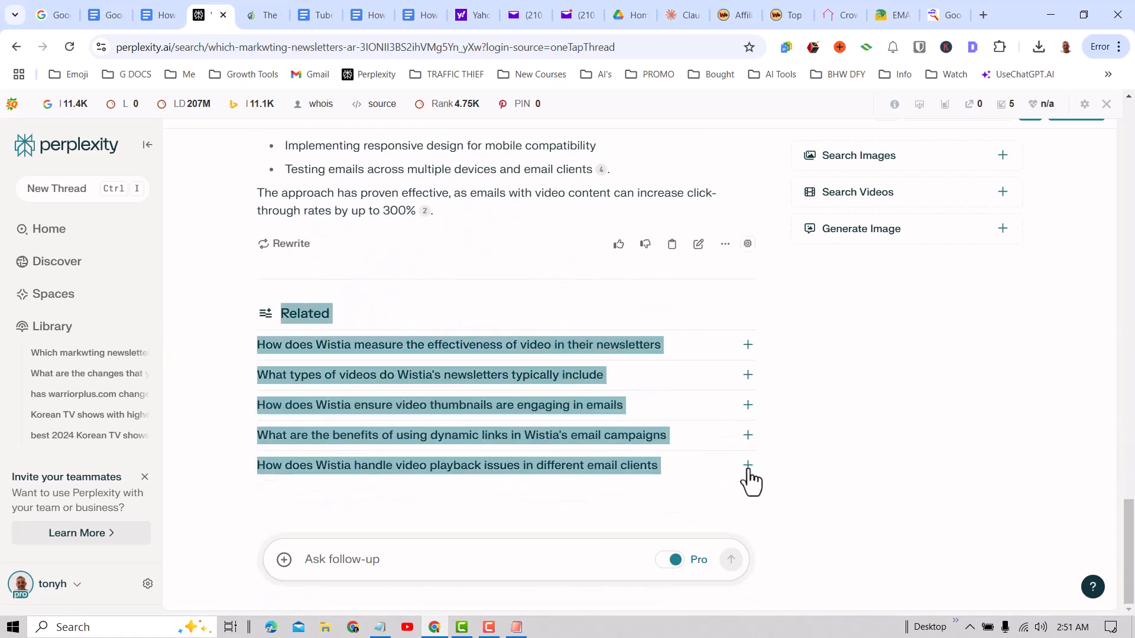
right_click(660, 346)
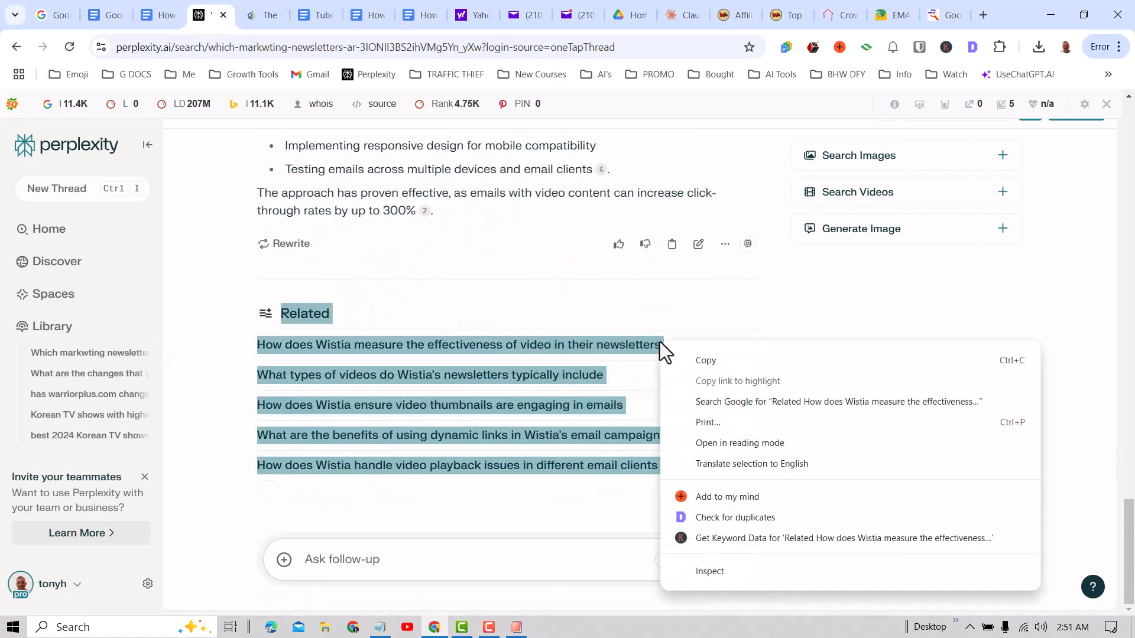
click(729, 362)
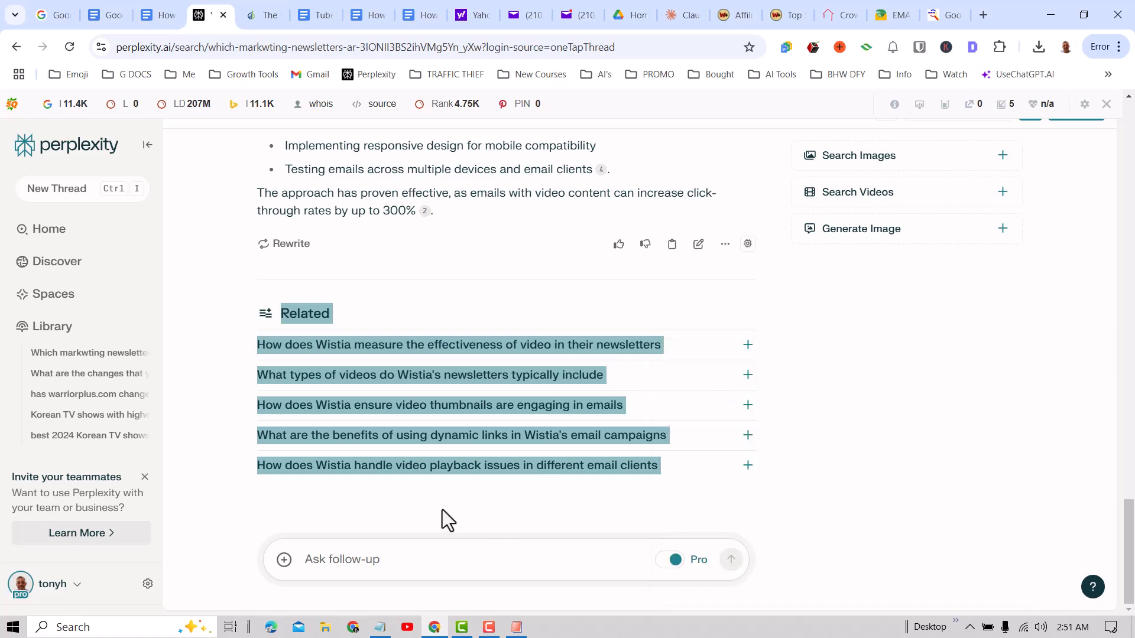
key(alt+Tab)
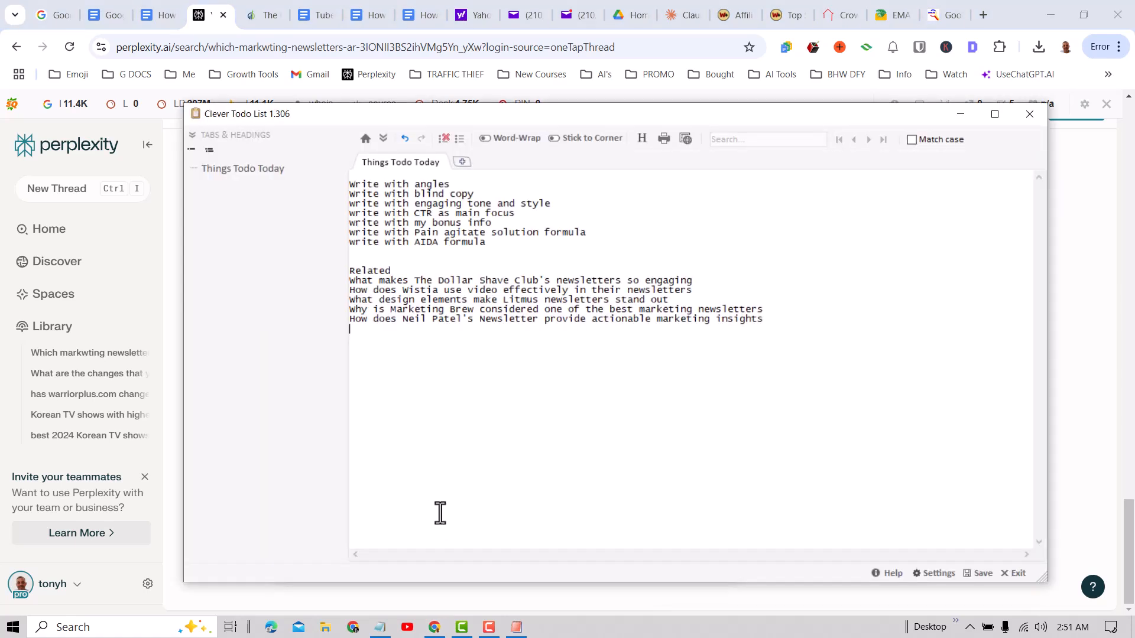
key(ctrl+v)
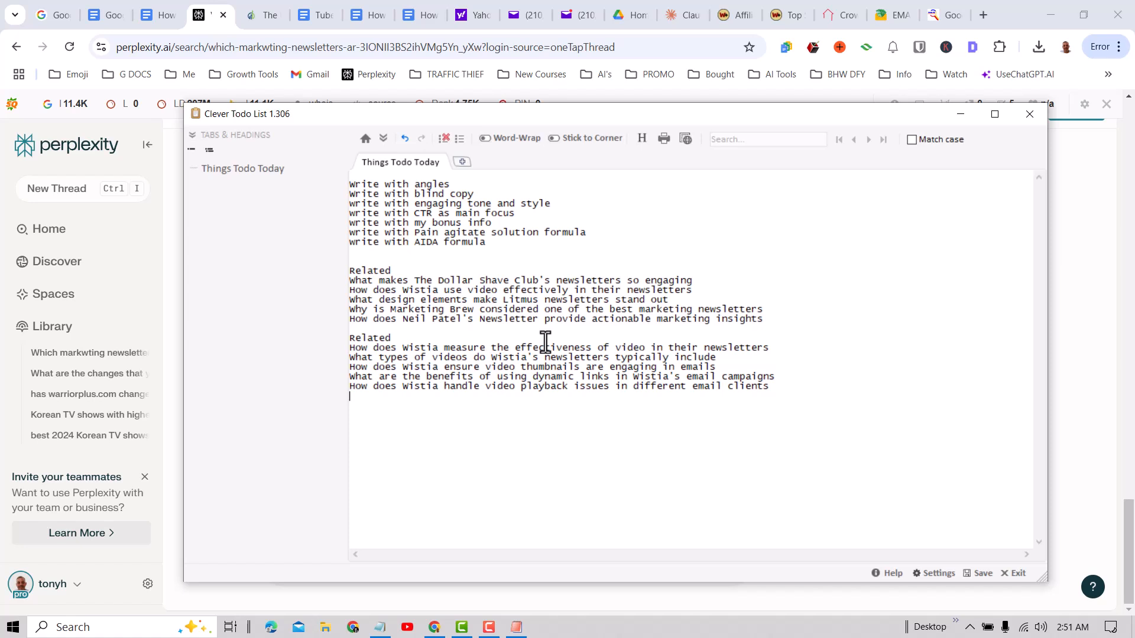
click(779, 388)
click(958, 116)
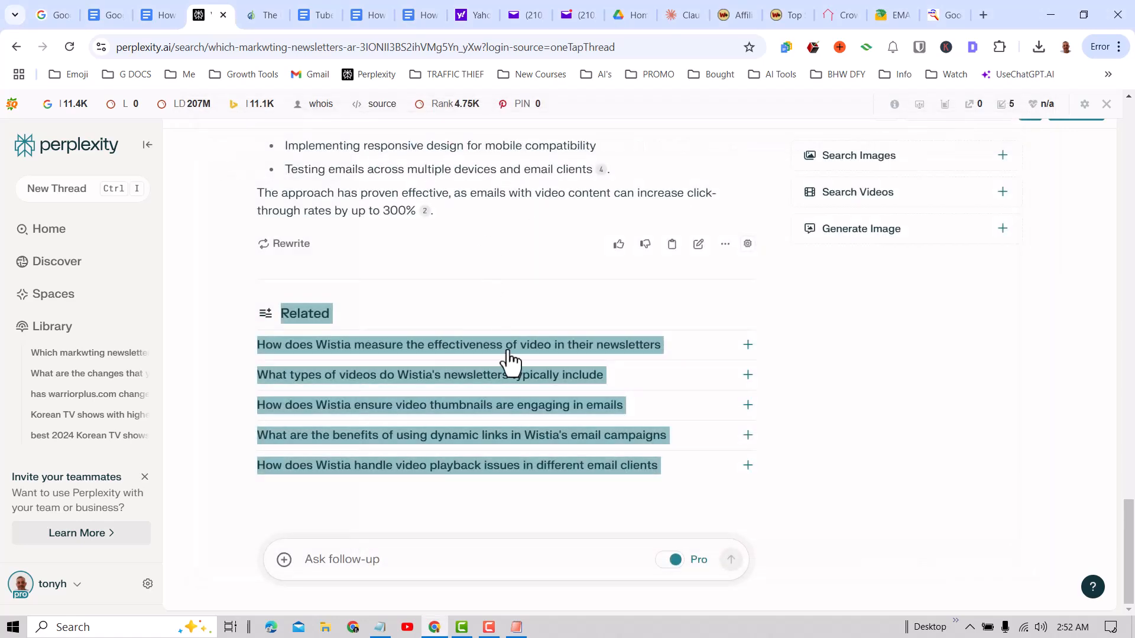
- Return to the webinar notes and review the Resources To Use list, marking the Chrome extension and Sales pages entries
click(158, 16)
scroll(754, 482, down, 4)
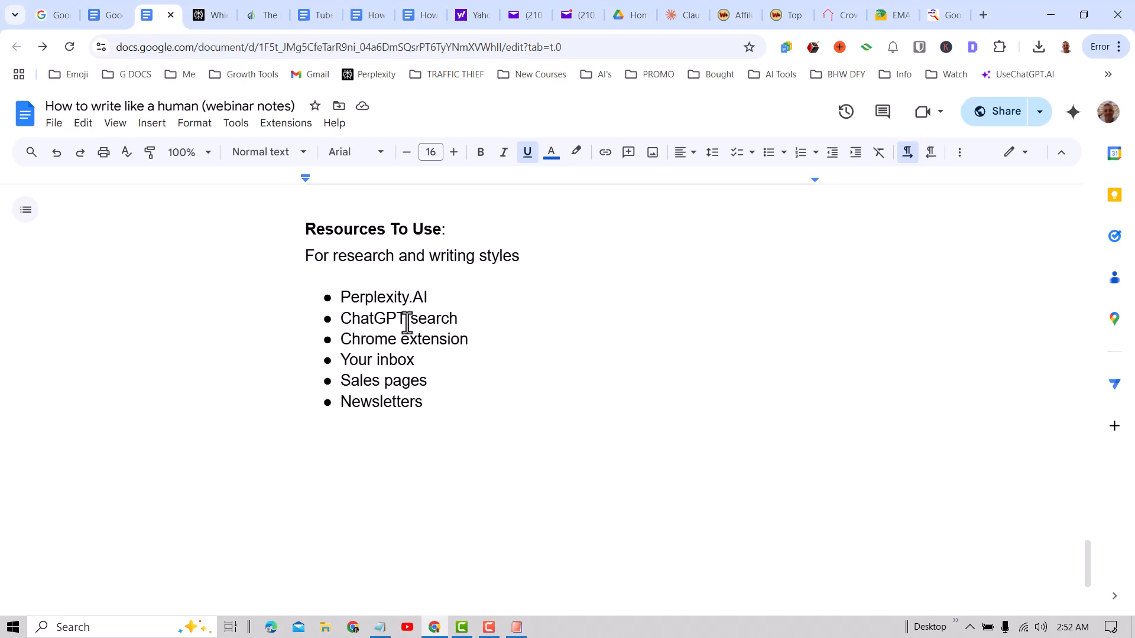
click(473, 339)
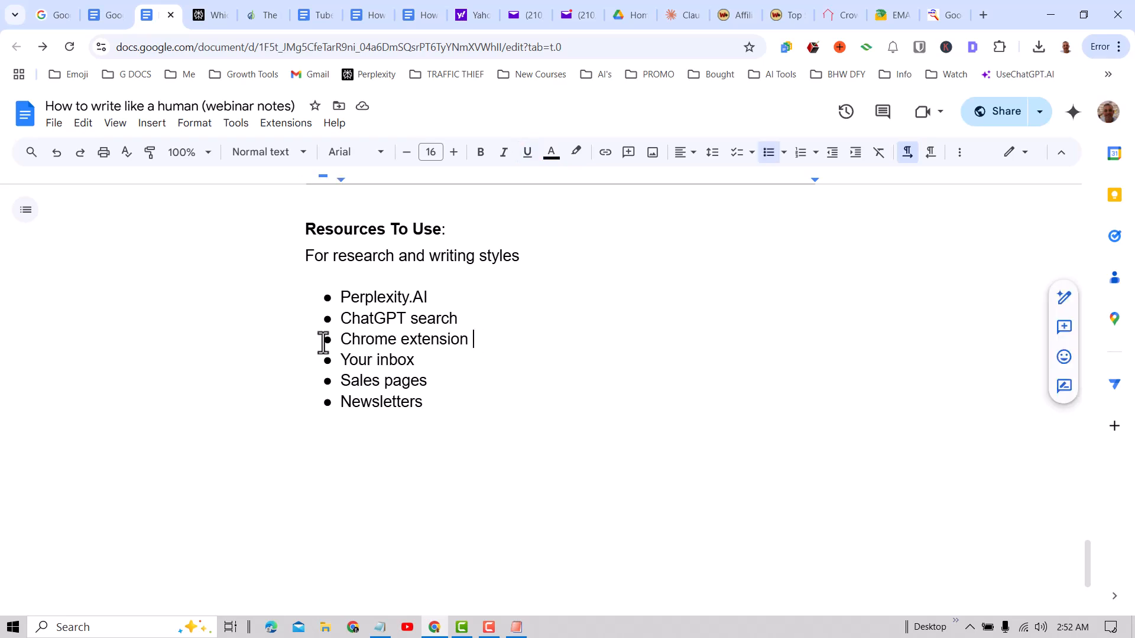
drag(341, 340, 491, 344)
click(492, 343)
drag(342, 381, 371, 381)
drag(456, 382, 489, 382)
click(491, 382)
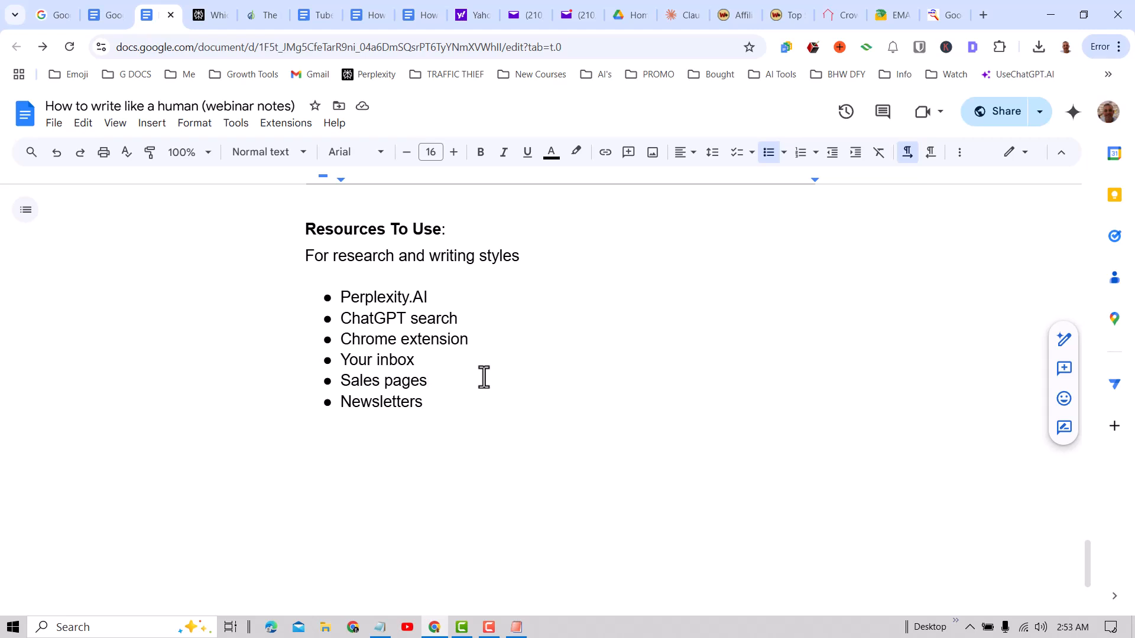
- Bring up the Save as PDF print preview for the Google SEO Goldmine sales page, cancel it, and look through the page's copy
click(938, 17)
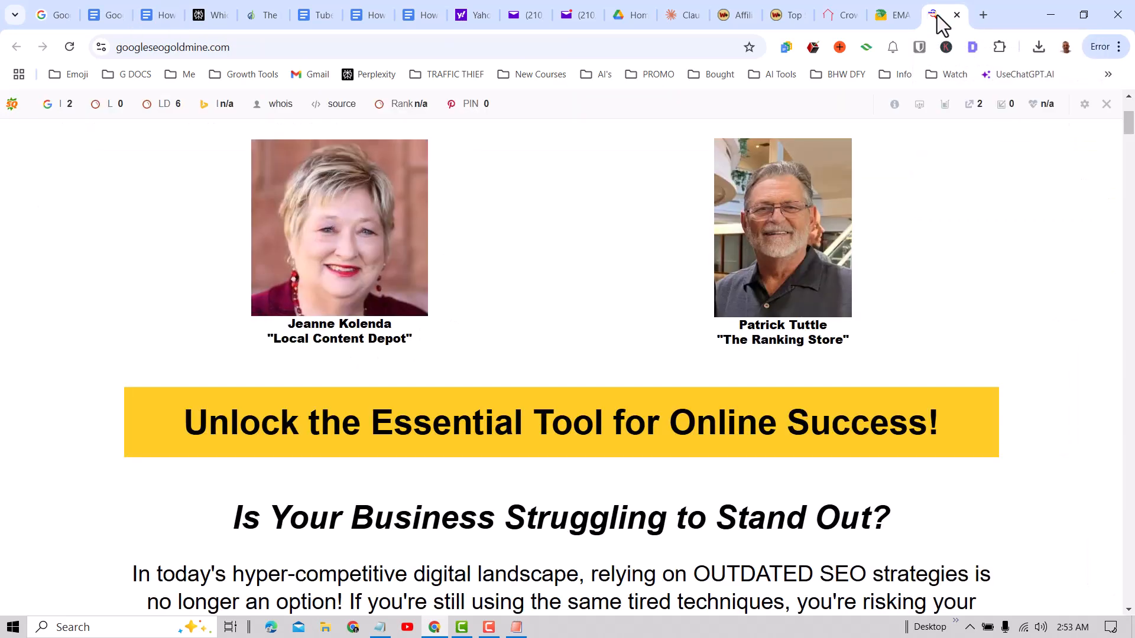
right_click(928, 164)
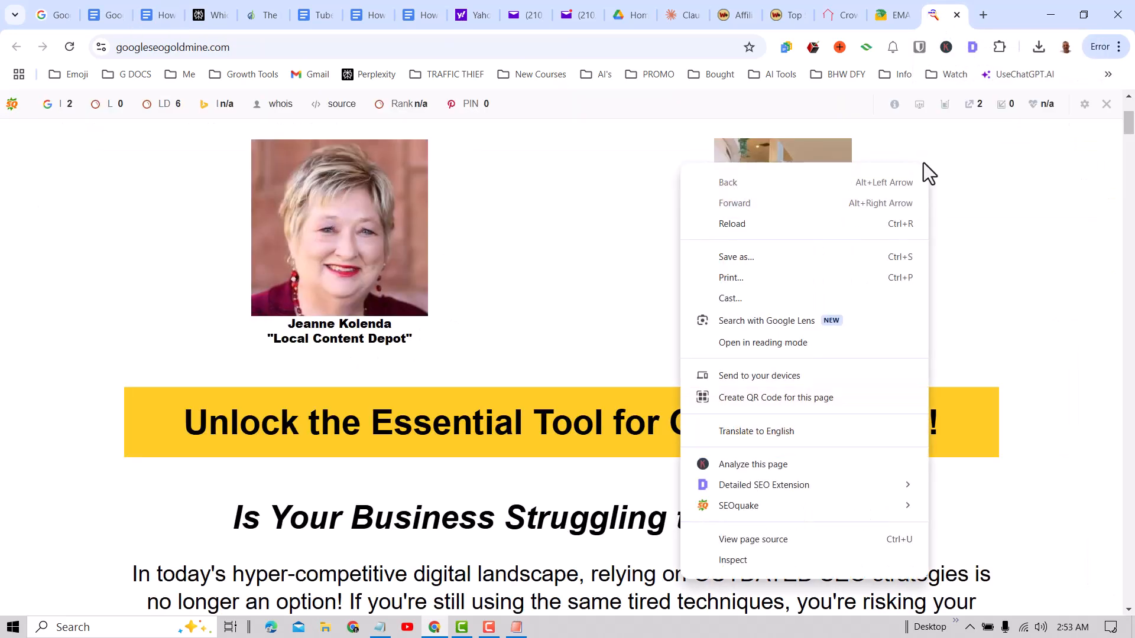
click(739, 279)
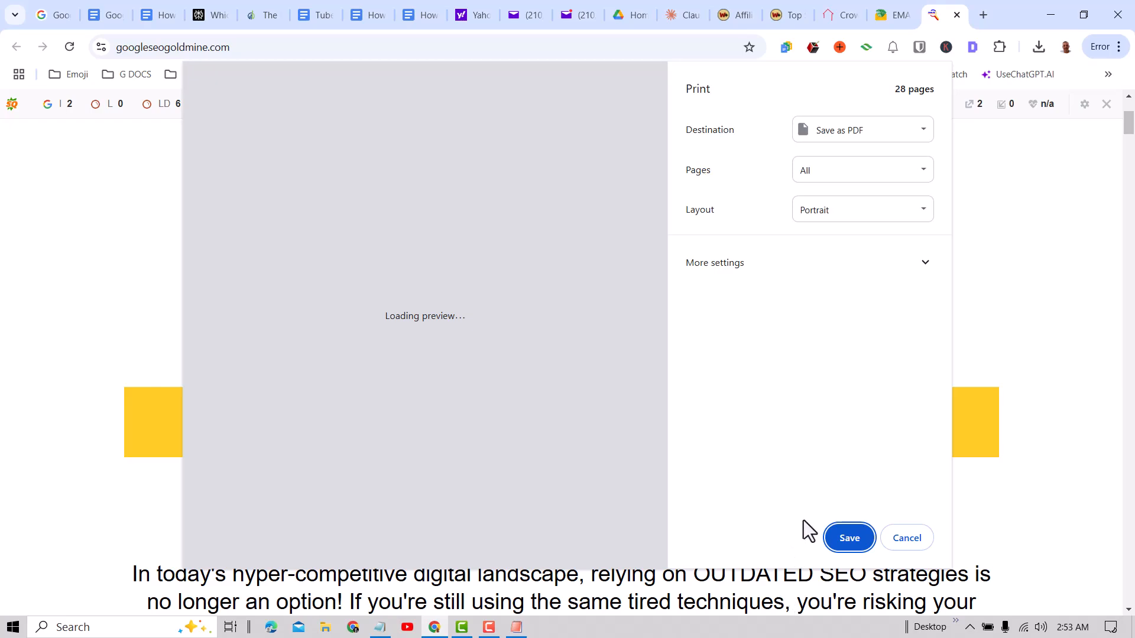
click(906, 538)
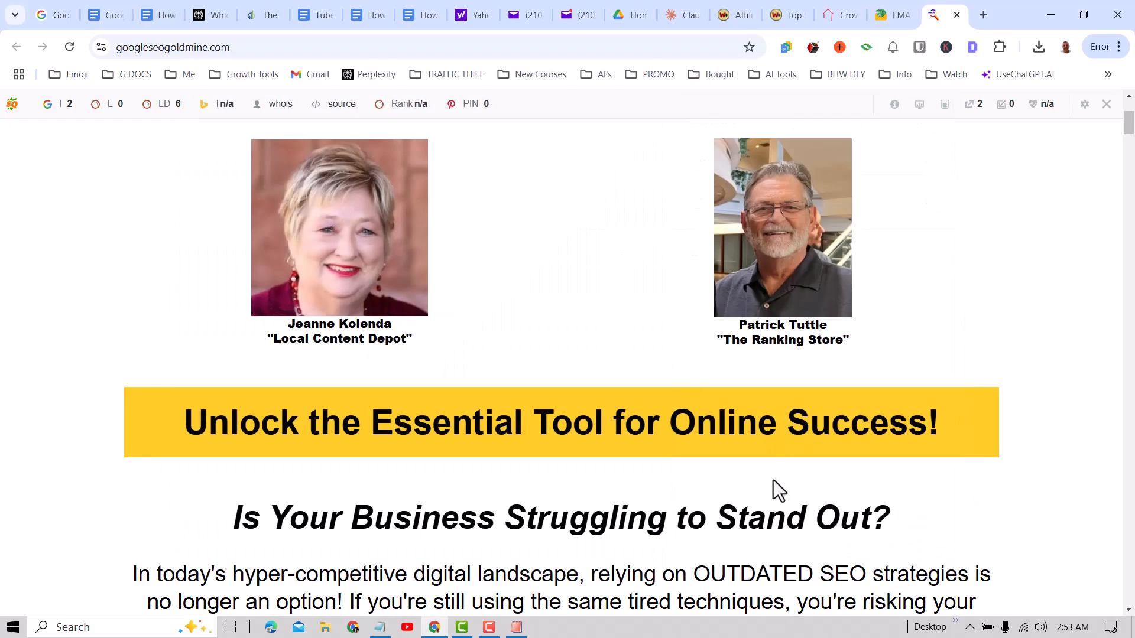
scroll(768, 449, down, 5)
scroll(740, 537, down, 20)
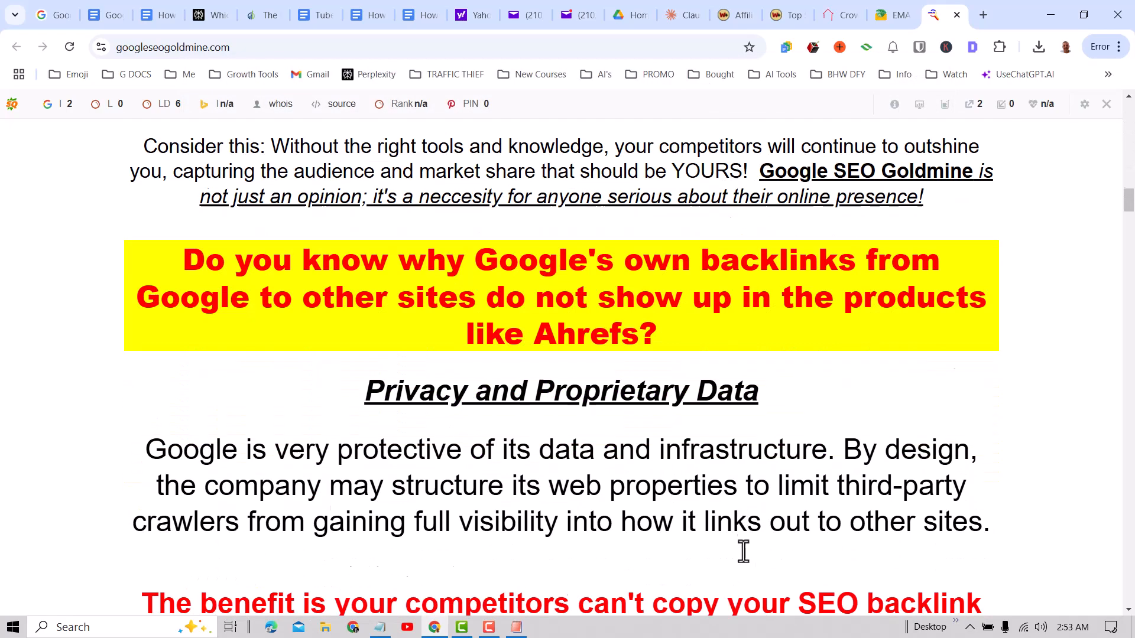
scroll(743, 561, down, 20)
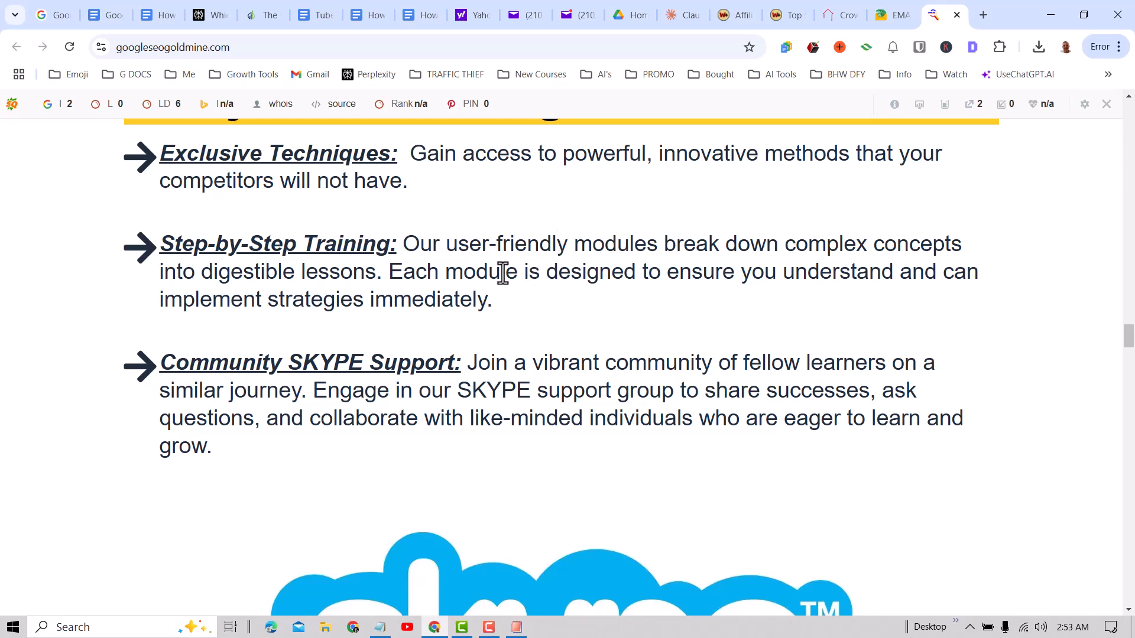
- Go back to the webinar notes and mark the Newsletters entry in the Resources To Use list
click(157, 16)
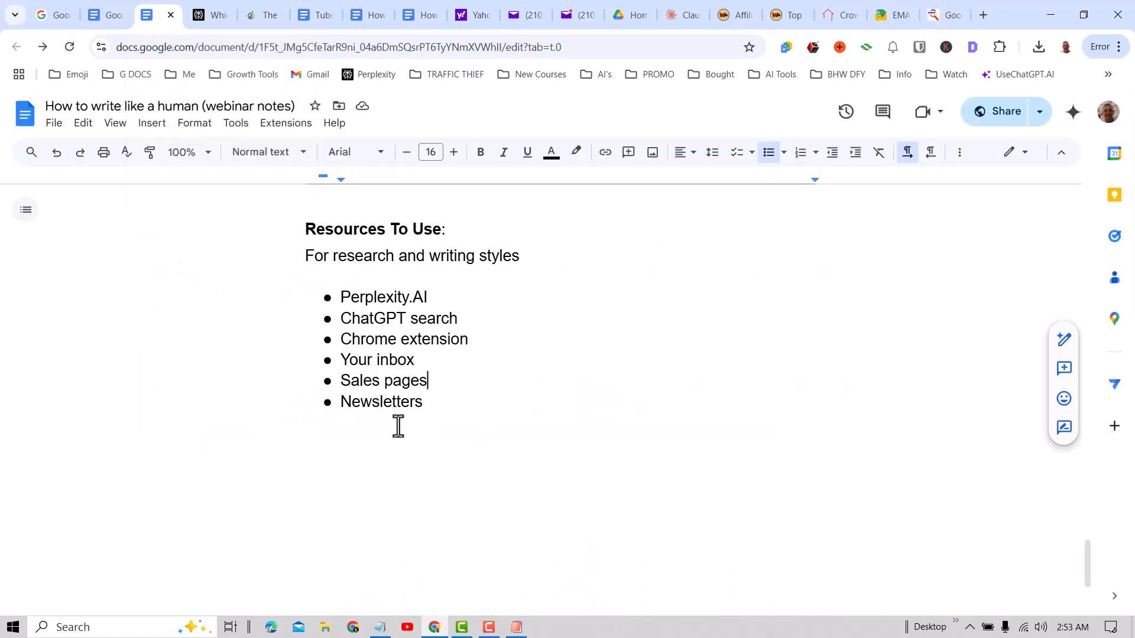
drag(426, 406, 343, 403)
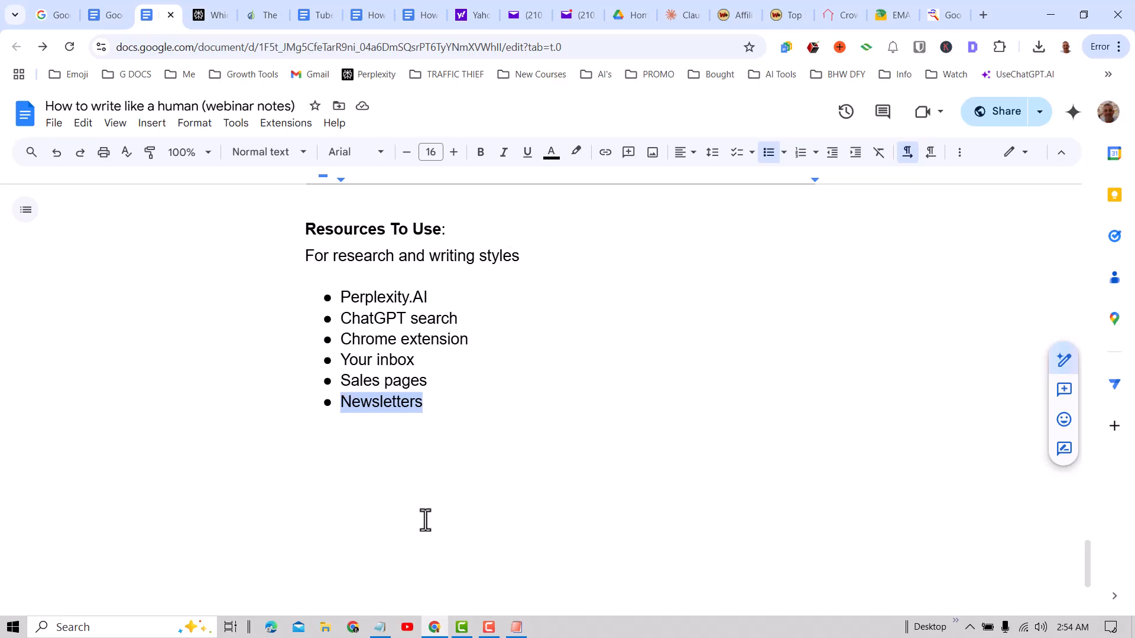
click(459, 400)
- Go back up through the webinar notes to the Stupid Simple Prompt section
scroll(634, 456, up, 20)
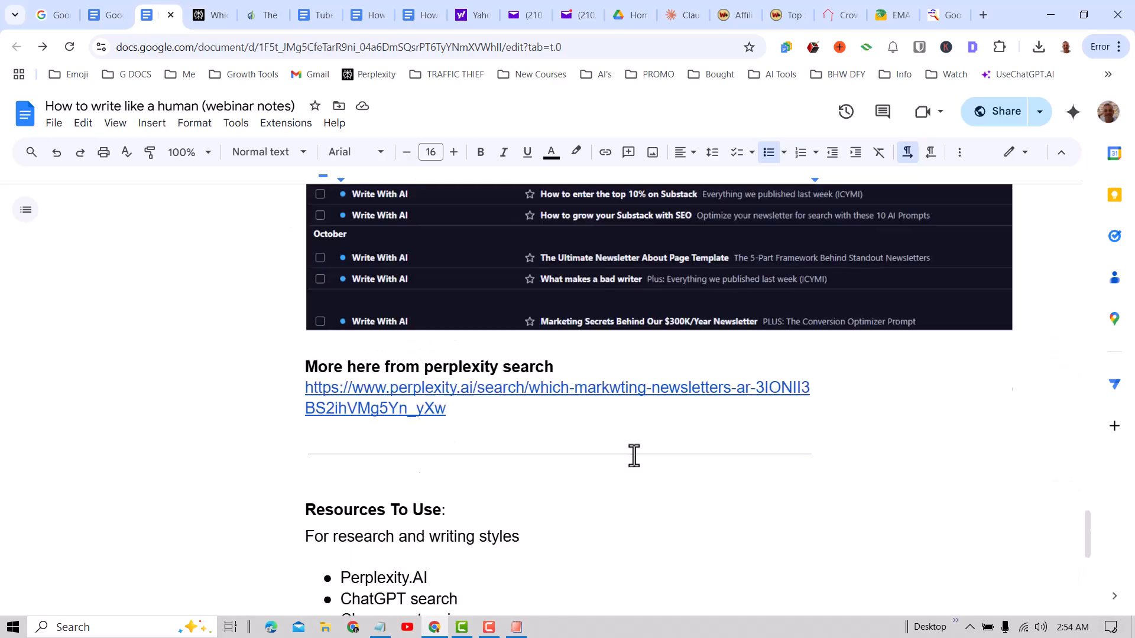
scroll(642, 511, up, 20)
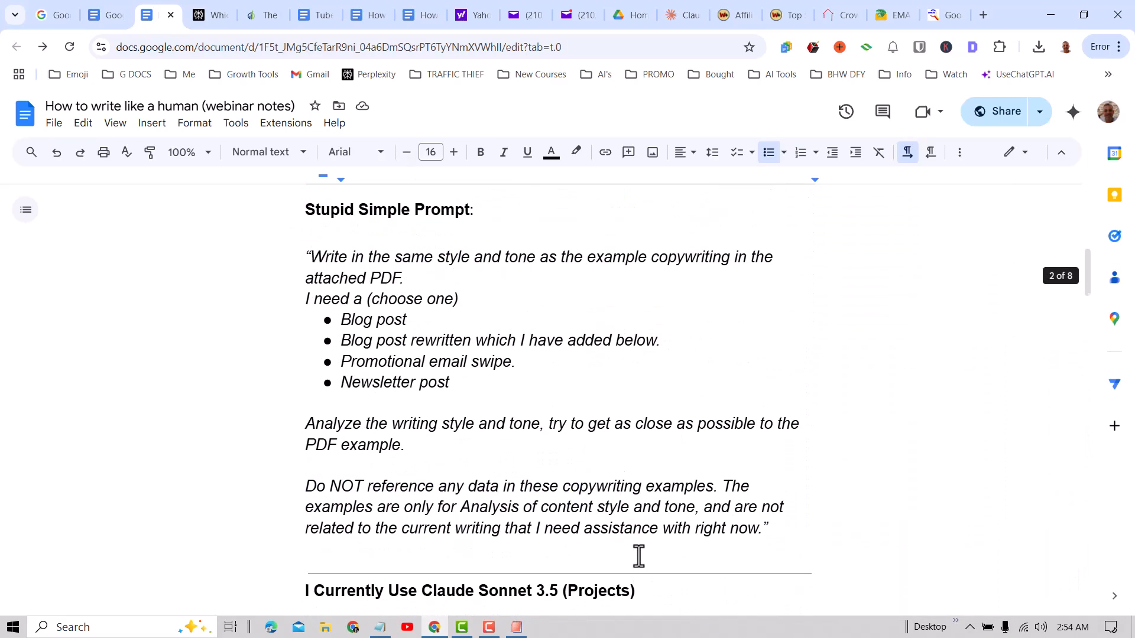